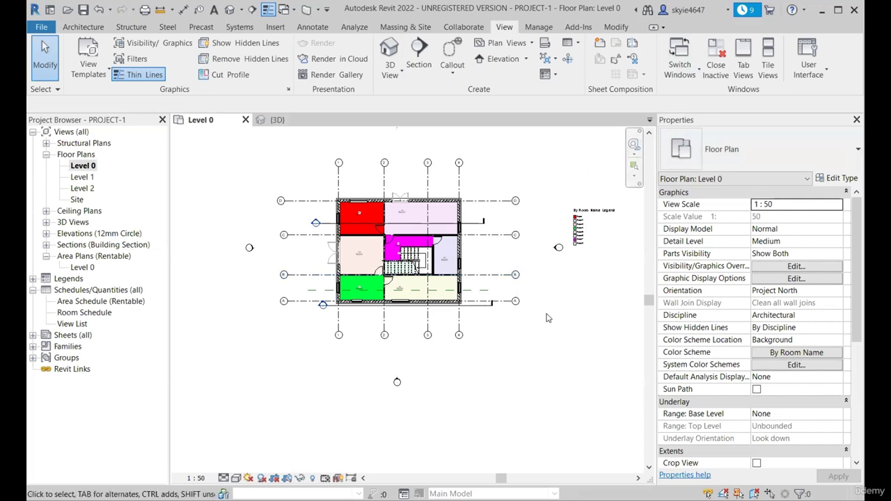
Expand the Ceiling Plans, 3D Views and Elevations groups in the project browser
scroll(508, 326, "up", 2)
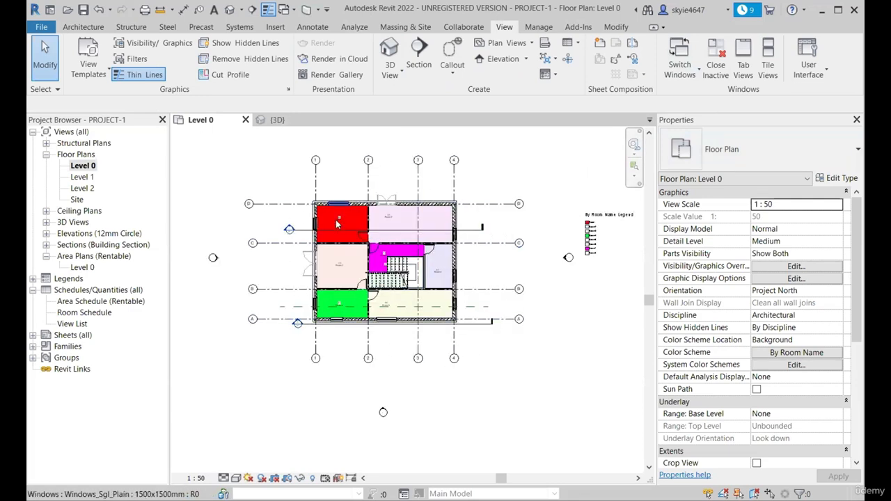
scroll(392, 310, "up", 2)
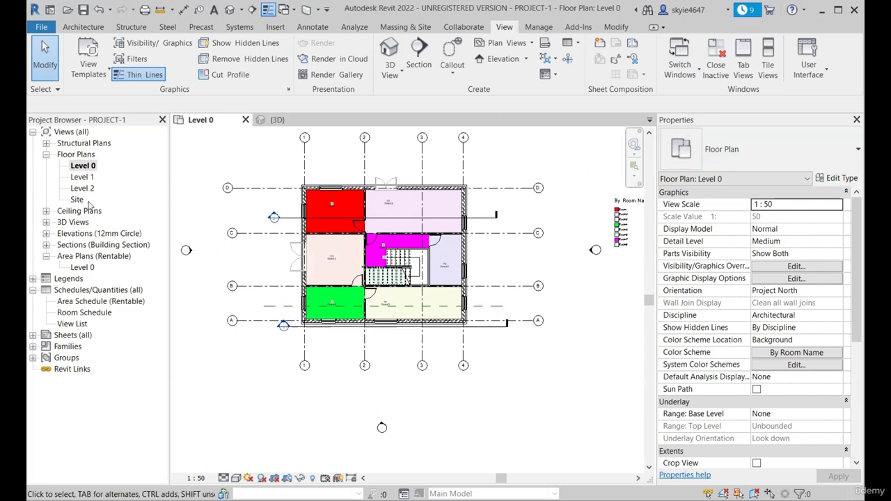
left_click(46, 211)
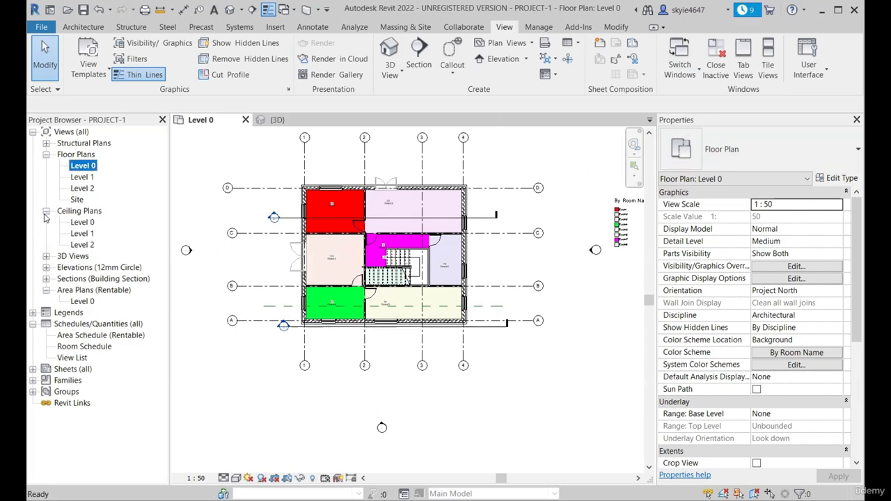
left_click(46, 256)
left_click(46, 290)
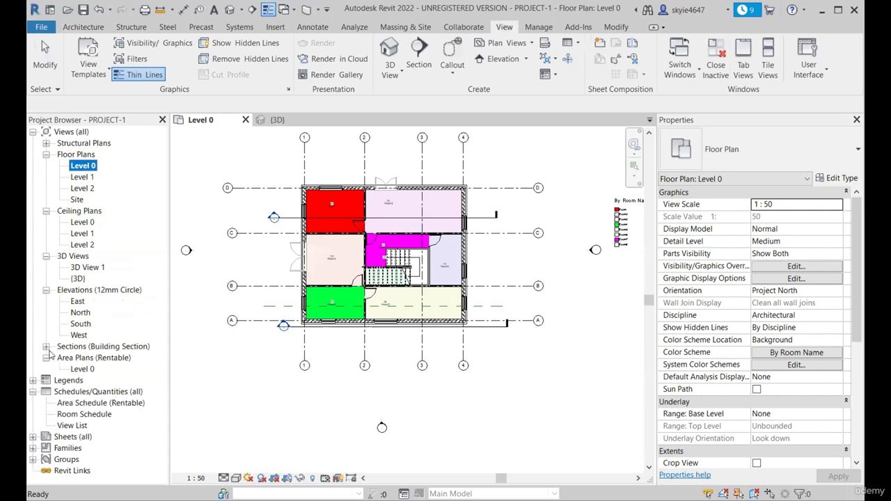
Delete the Section 1 and Section 3 building section views from the project
left_click(46, 347)
left_click(86, 359)
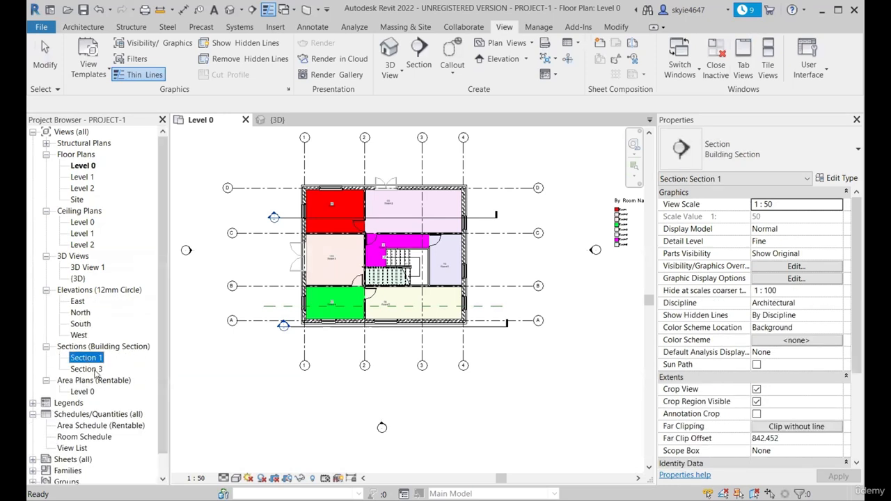
left_click(86, 369, "ctrl")
key("Delete")
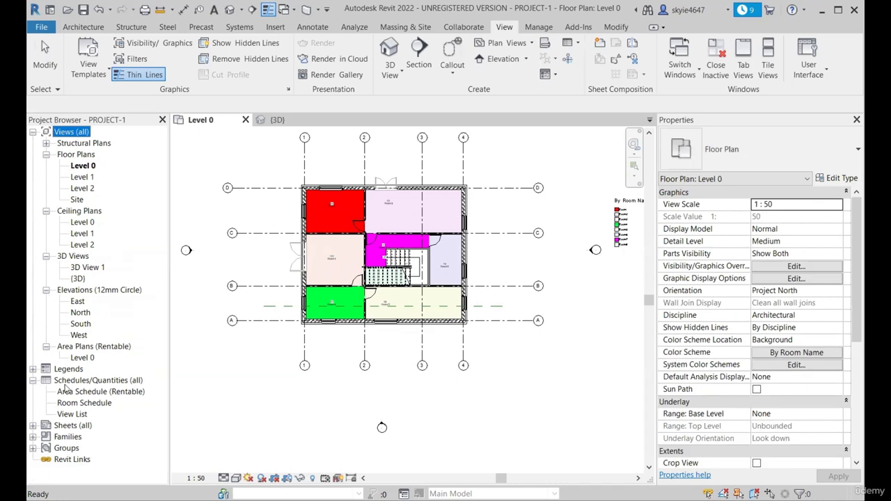
Open the rentable Level 0 area plan to examine its areas and Scheme 1 legend, and close the view
double_click(81, 358)
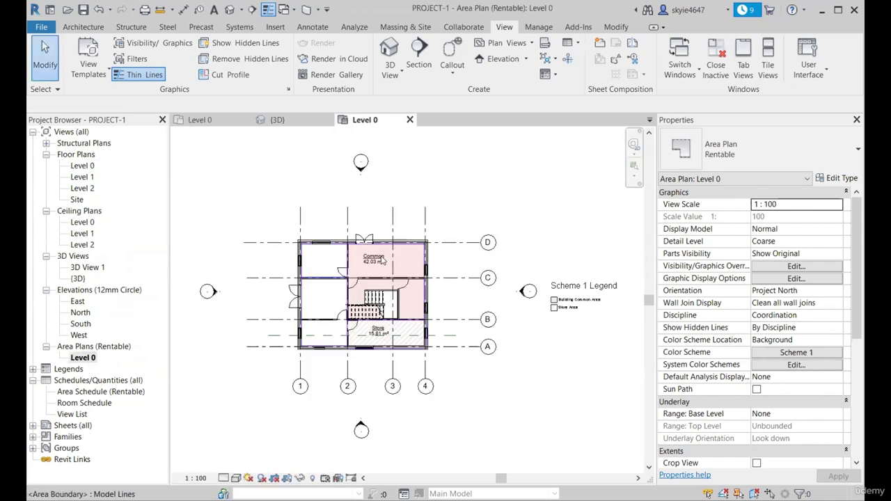
scroll(350, 327, "up", 2)
scroll(351, 326, "down", 4)
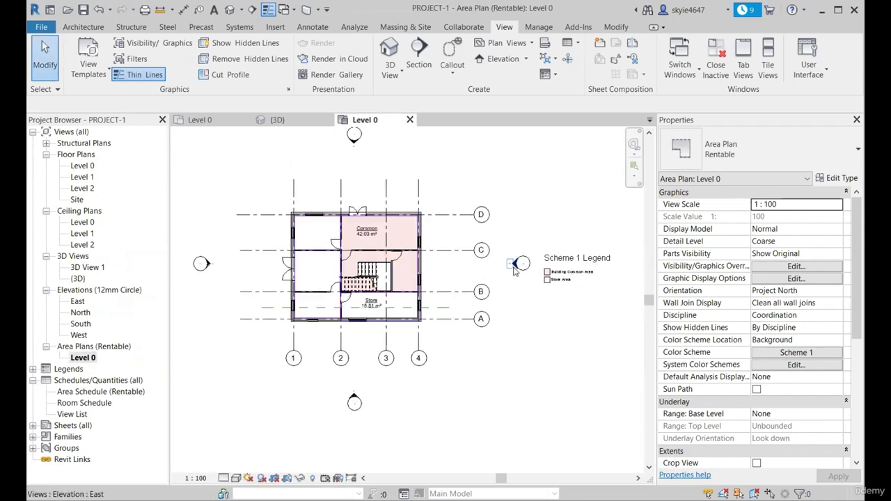
scroll(386, 313, "up", 4)
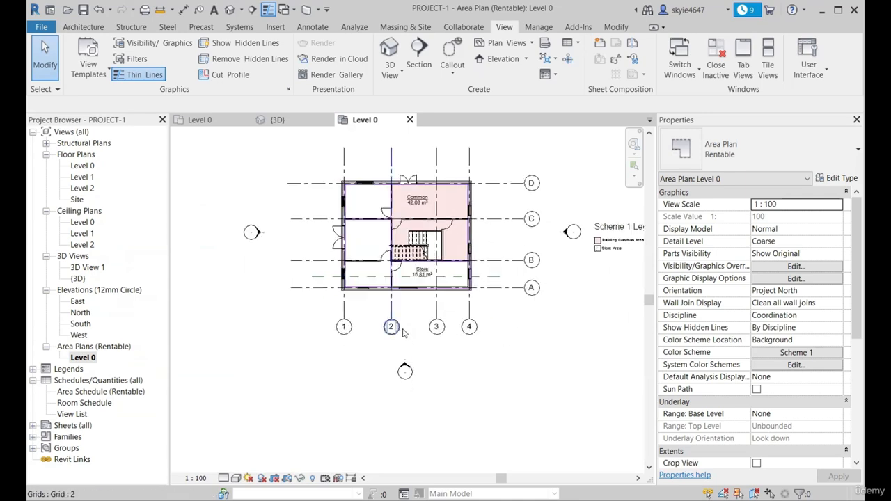
left_click(409, 119)
left_click(84, 357)
right_click(84, 355)
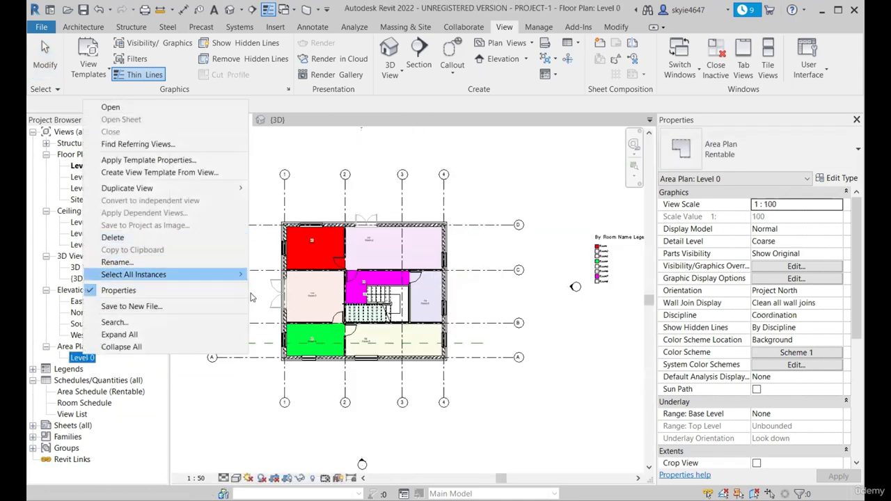
left_click(259, 319)
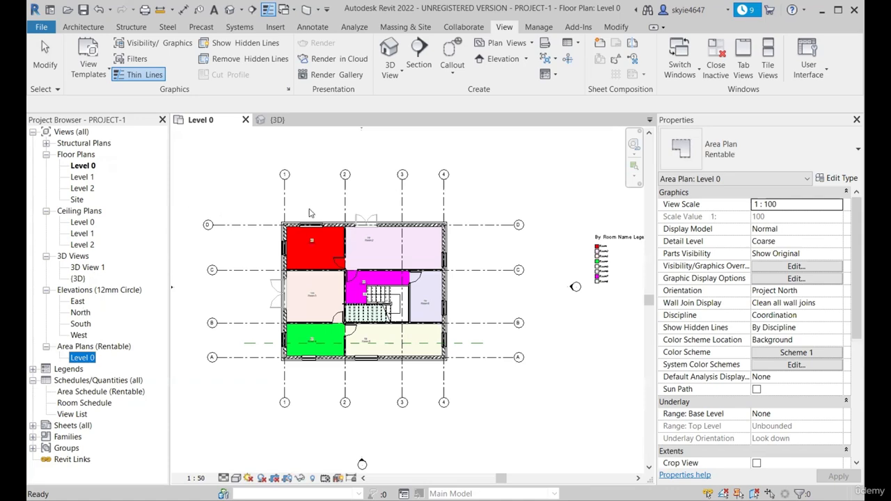
scroll(310, 214, "down", 3)
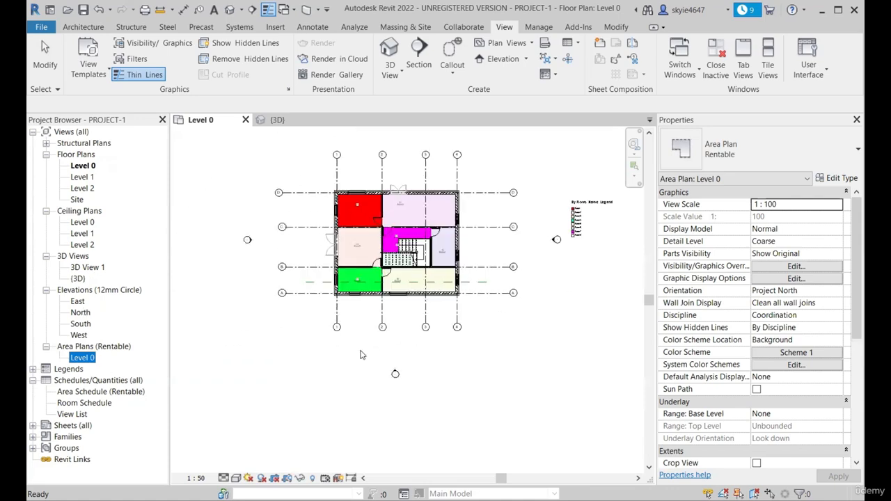
scroll(360, 355, "up", 1)
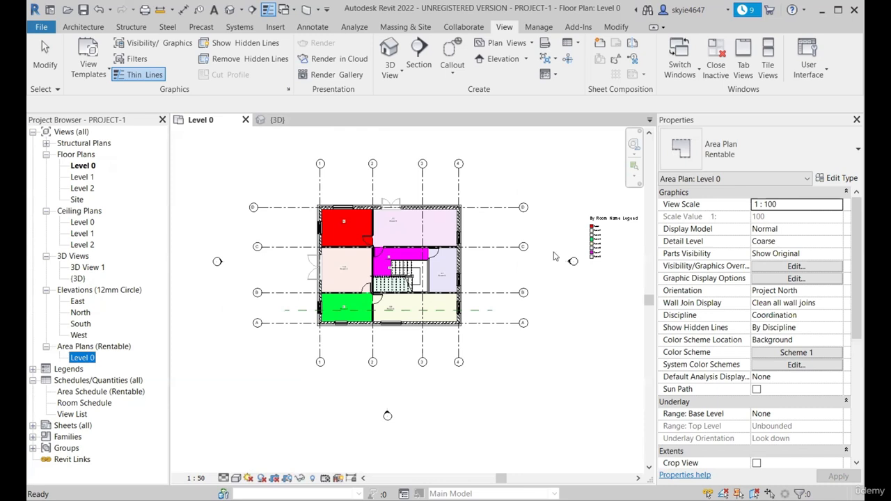
left_click(537, 167)
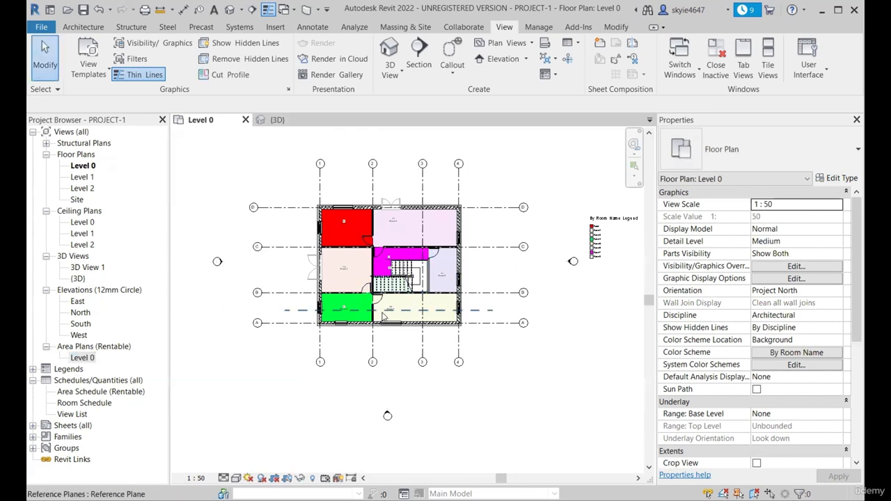
scroll(383, 317, "up", 1)
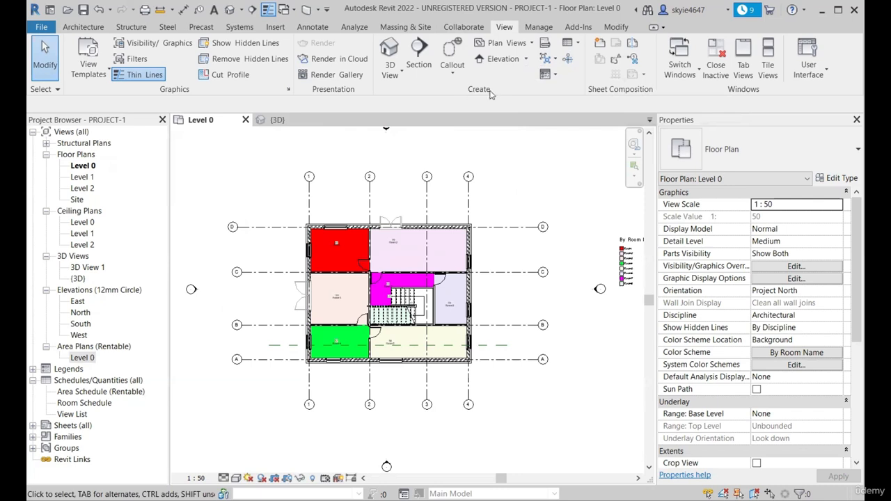
left_click(533, 44)
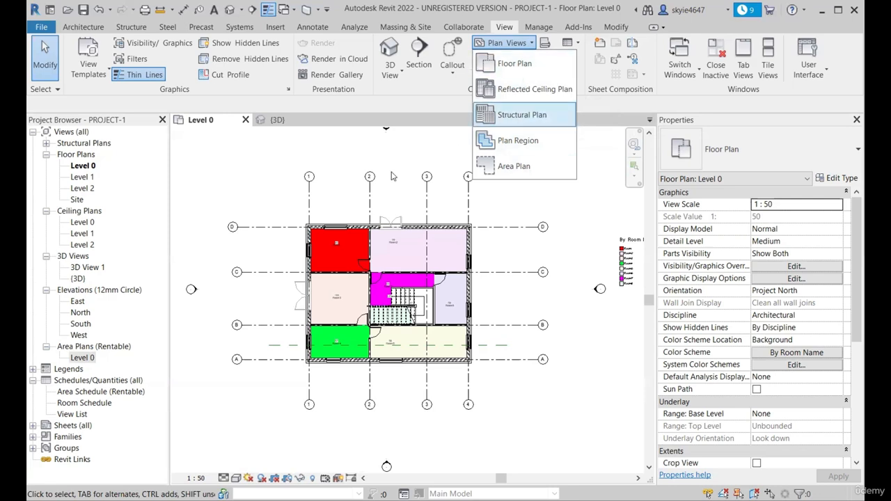
left_click(407, 136)
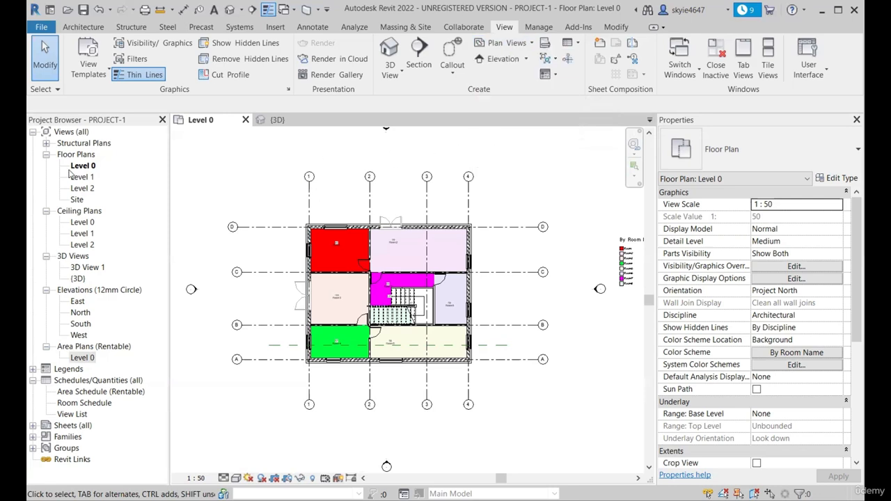
Delete the Level 2 floor plan view from the project
left_click(85, 188)
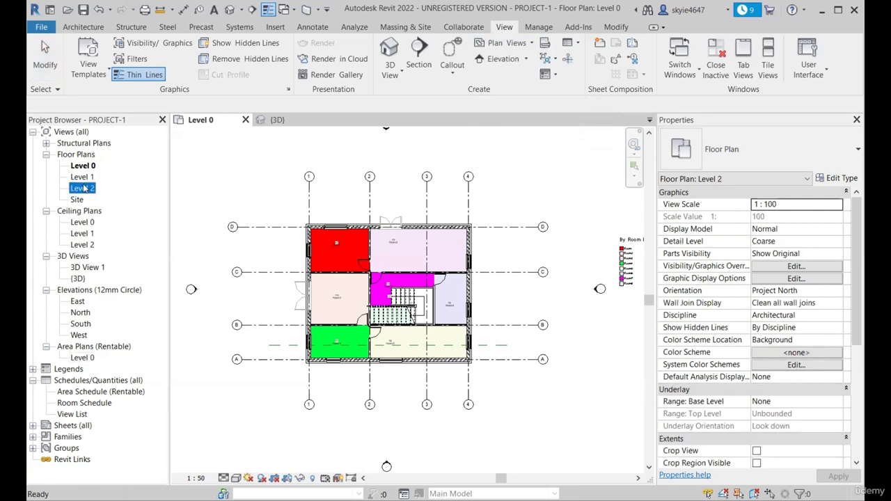
right_click(85, 188)
left_click(105, 330)
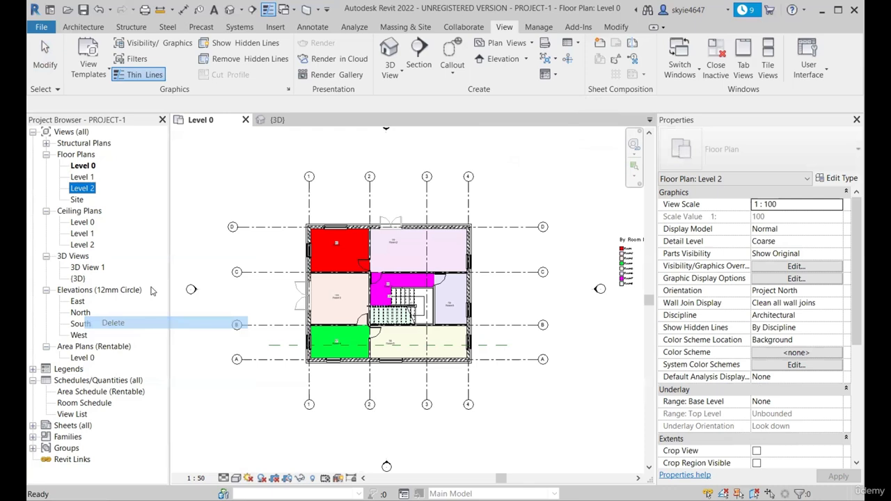
left_click(279, 168)
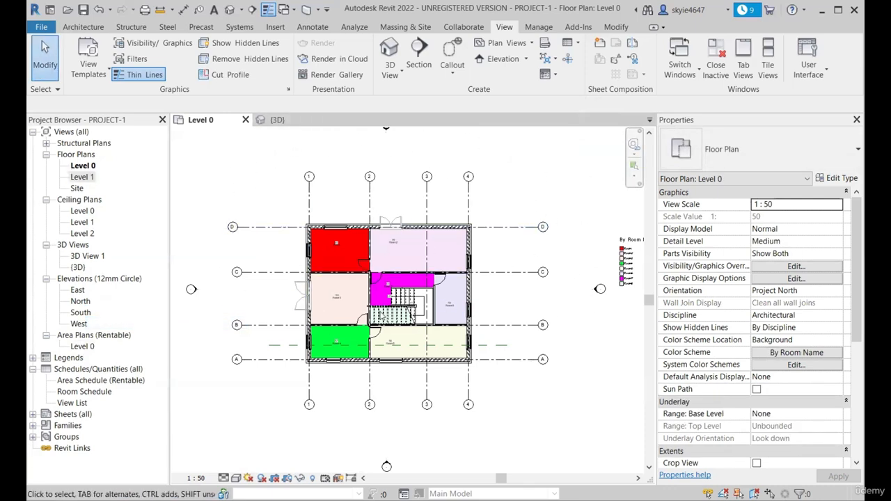
Open the North elevation and check the Level 2 datum above the walls
double_click(81, 302)
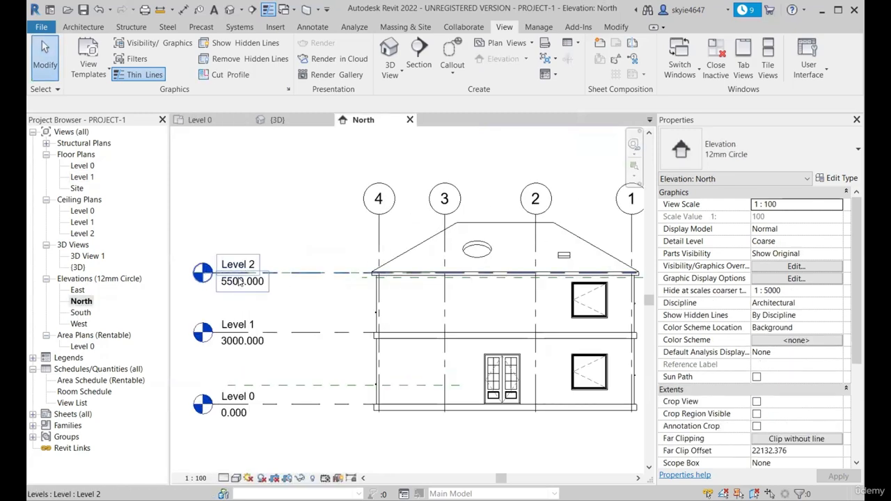
left_click(242, 281)
scroll(466, 268, "down", 3)
scroll(468, 268, "up", 1)
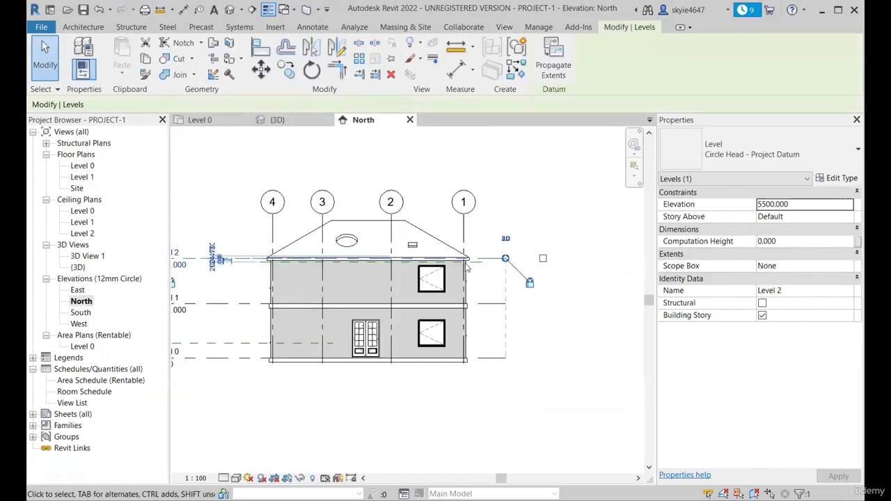
scroll(468, 266, "down", 3)
key("Escape")
scroll(291, 268, "up", 2)
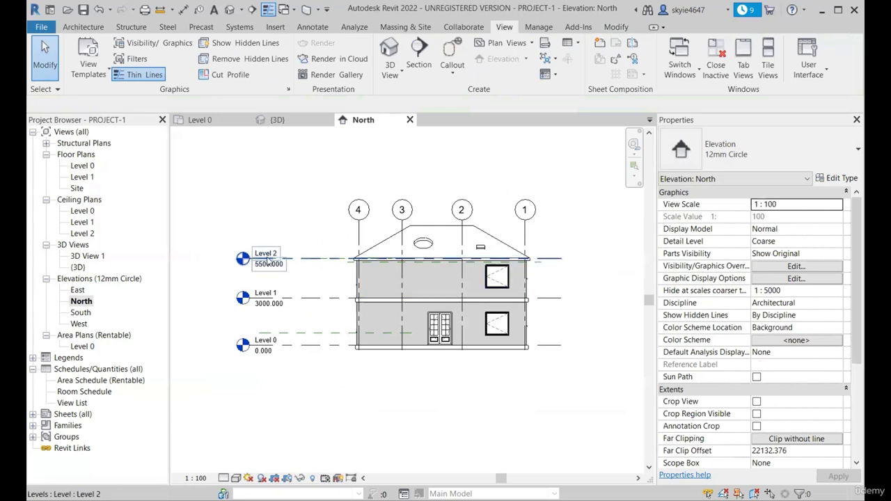
Return to the Level 0 floor plan and create a new floor plan view for Level 2, allowing existing views to be duplicated
left_click(221, 118)
left_click(515, 43)
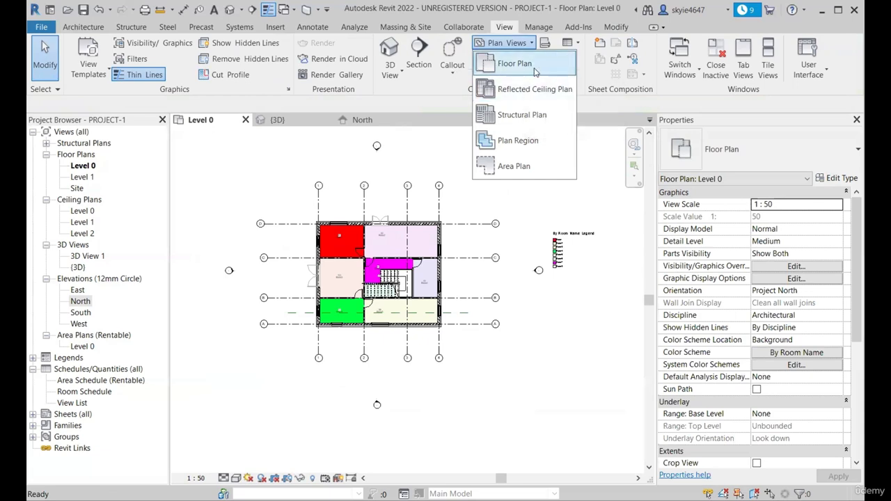
left_click(514, 64)
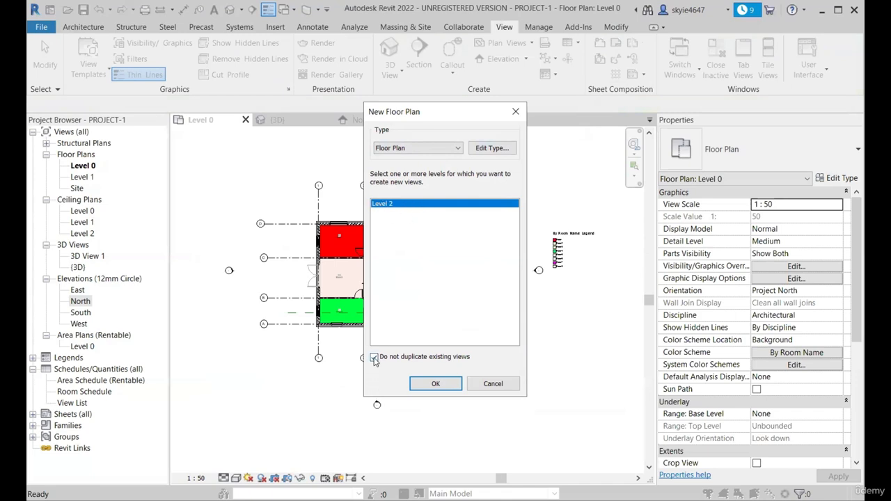
left_click(374, 357)
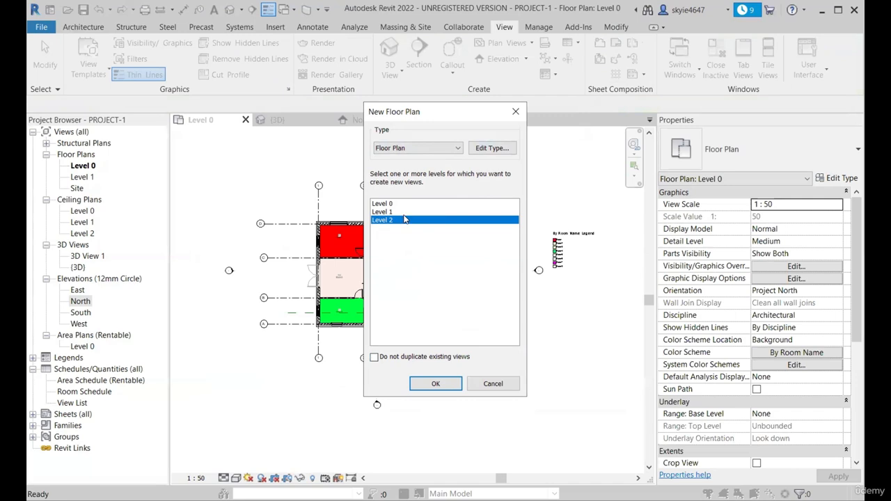
left_click(387, 204)
left_click(386, 213)
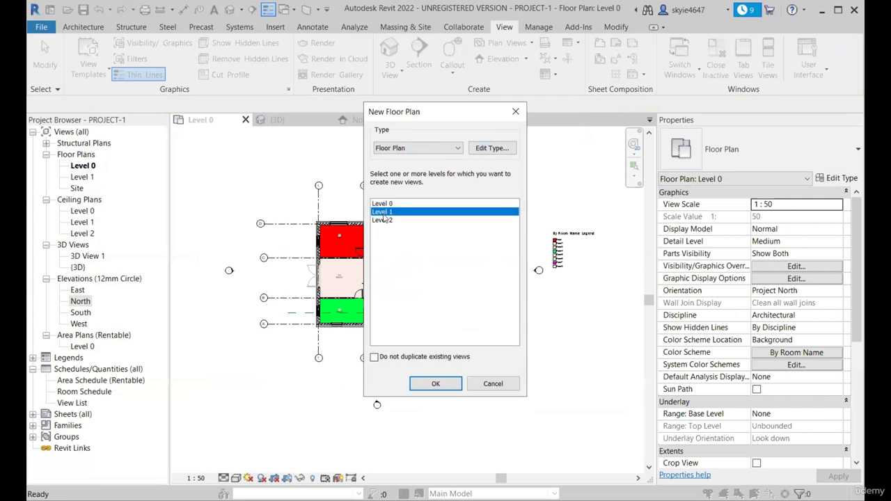
left_click(390, 221)
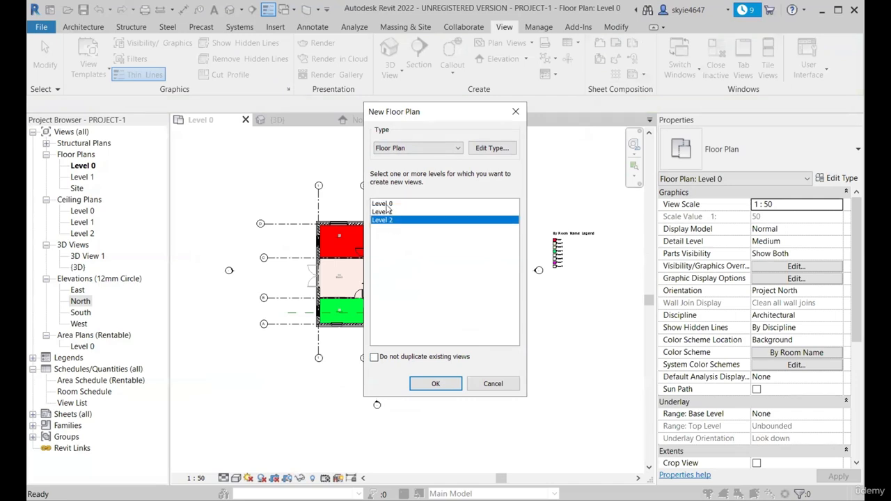
left_click(387, 204)
left_click(392, 214)
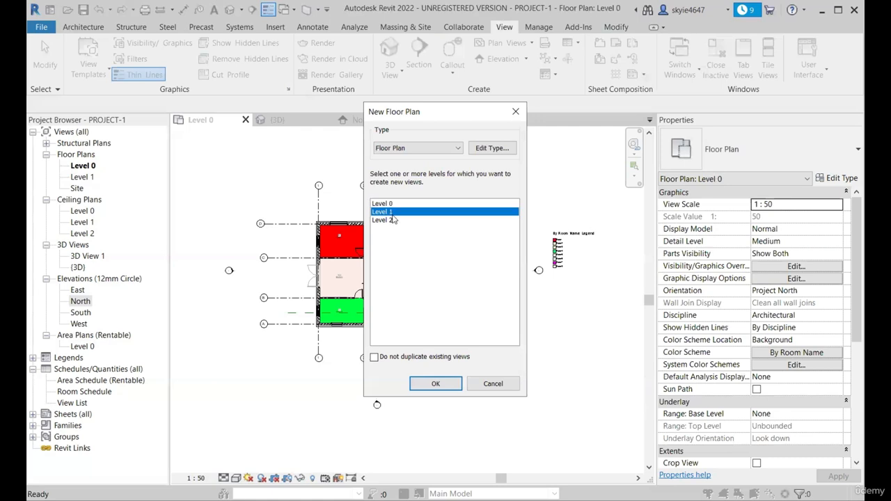
left_click(386, 221)
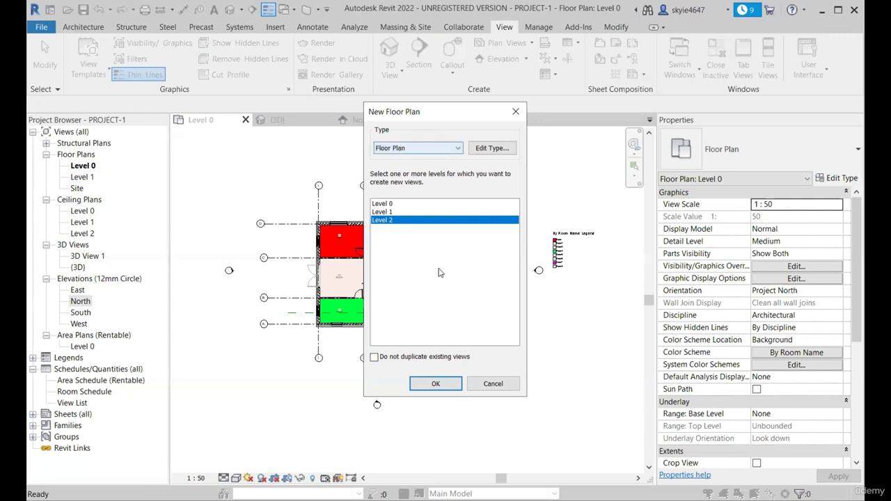
left_click(450, 385)
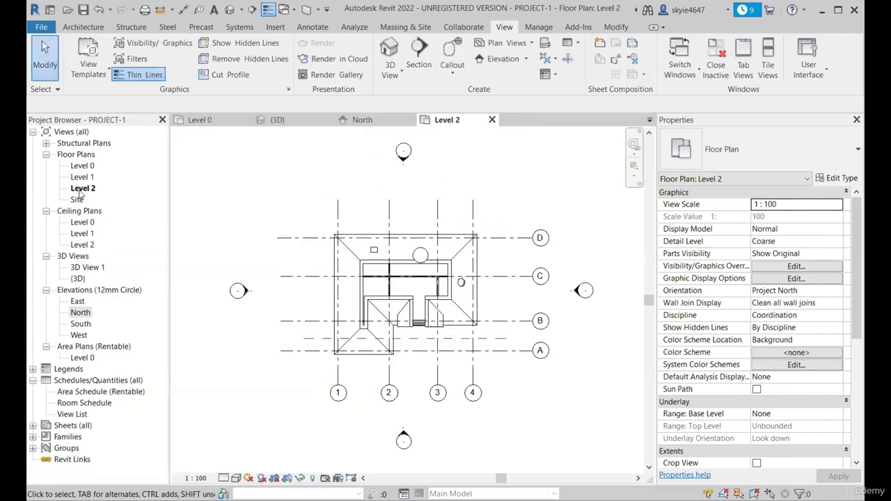
Examine the roof outline in the new Level 2 floor plan, and close that view to return to Level 0
scroll(403, 280, "up", 4)
scroll(364, 287, "down", 3)
scroll(318, 206, "down", 2)
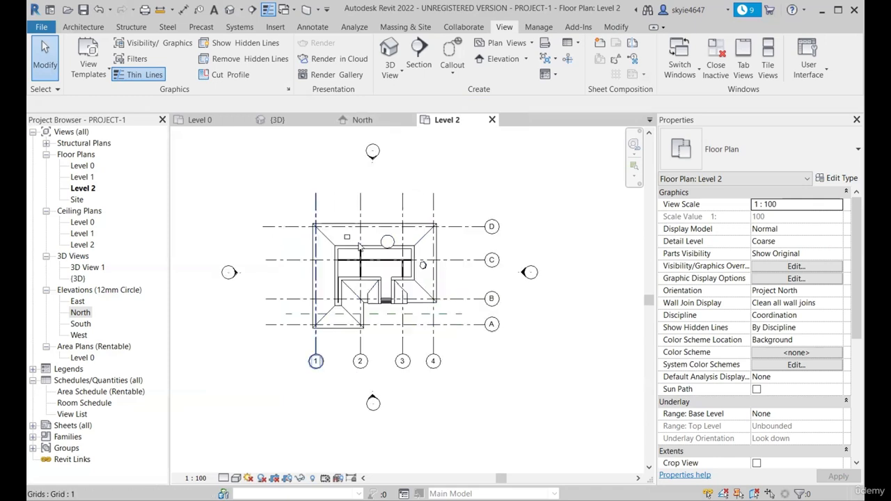
scroll(359, 247, "down", 3)
scroll(358, 262, "up", 2)
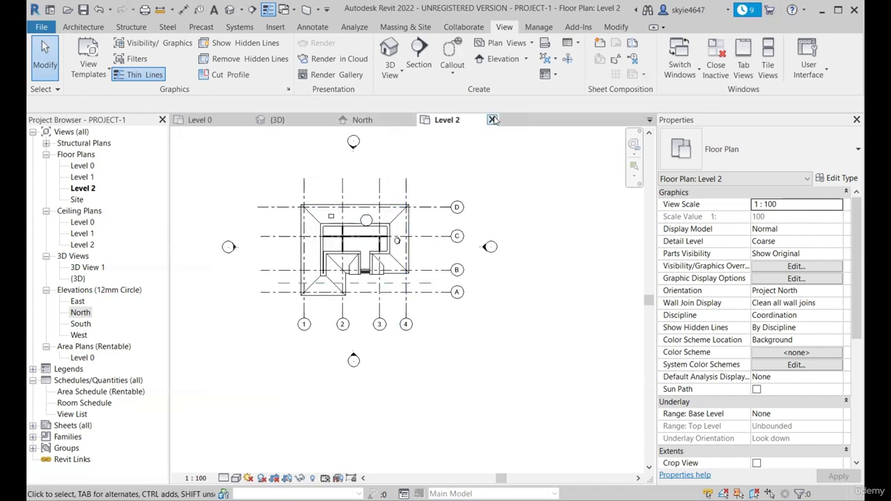
left_click(492, 120)
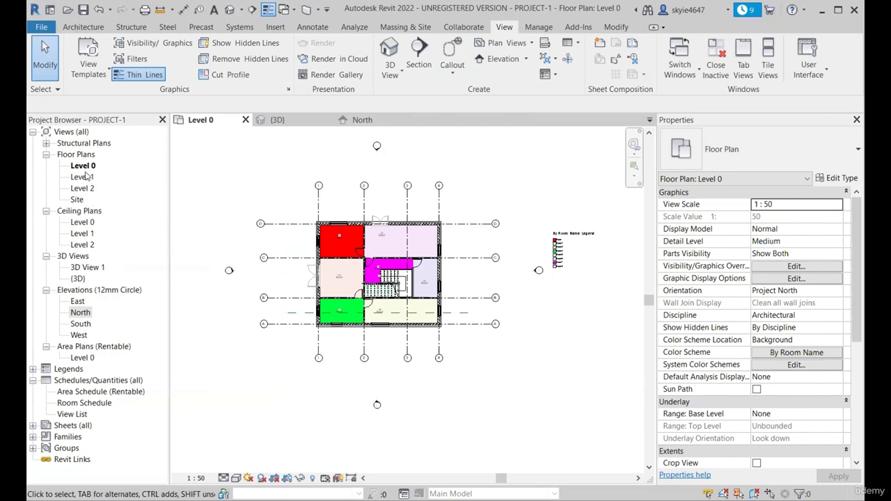
middle_click_drag(337, 222, 337, 218)
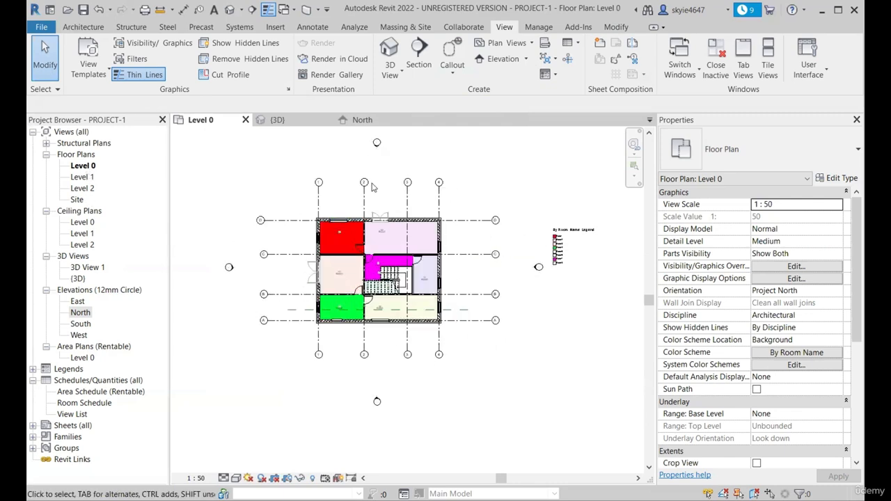
Duplicate the Level 0 floor plan view without its detailing
right_click(82, 170)
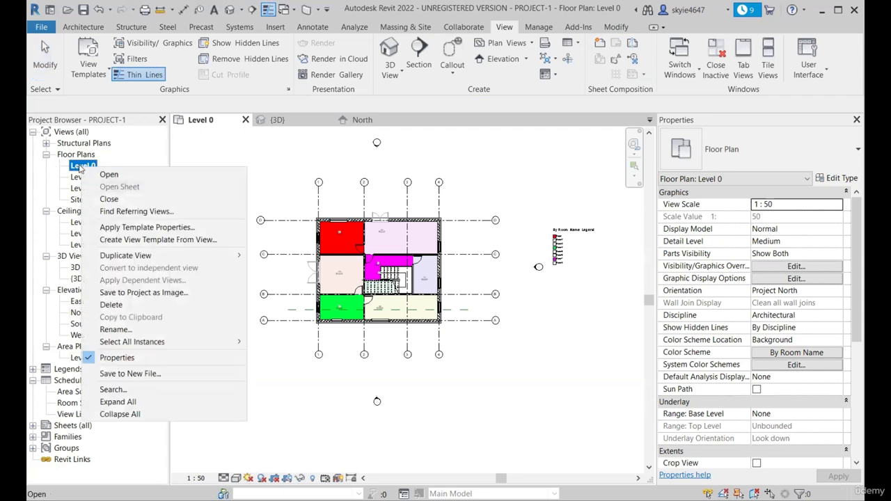
mouse_move(131, 256)
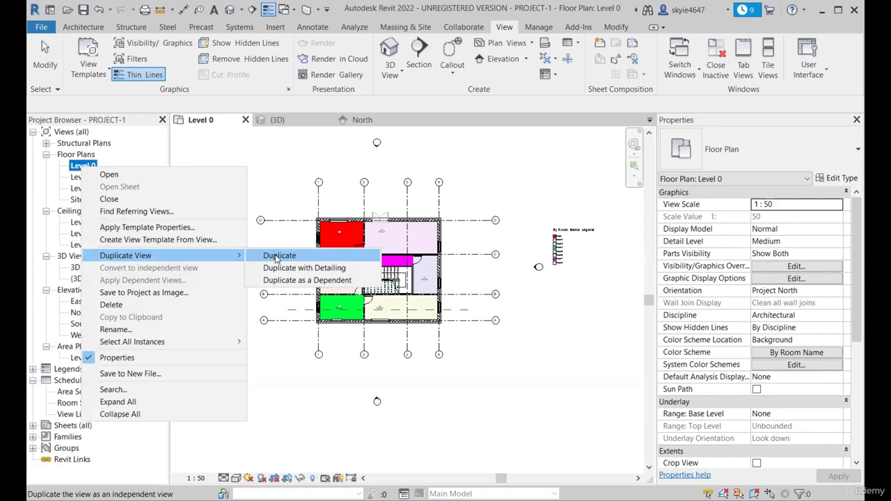
left_click(277, 258)
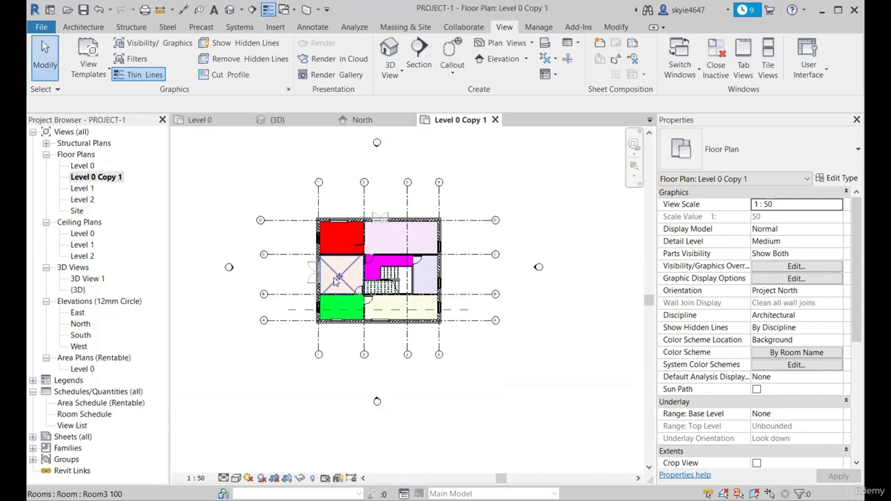
scroll(330, 364, "down", 3)
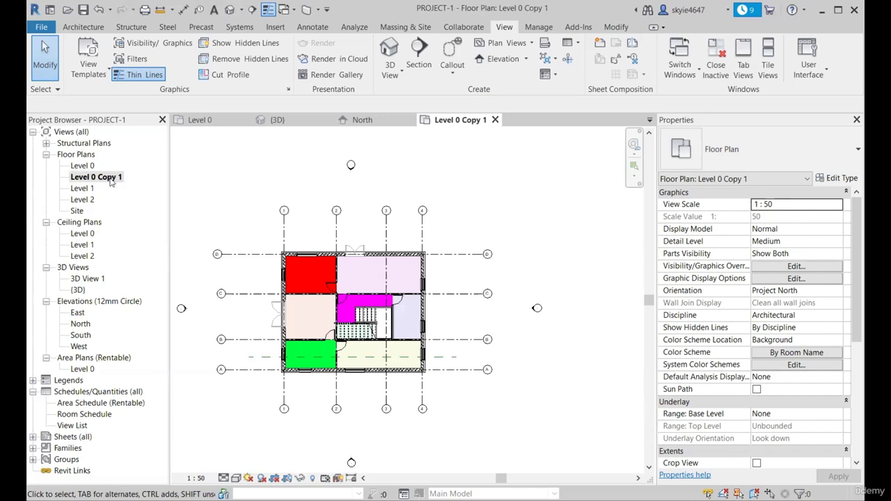
Rename the copied Level 0 floor plan view as "Level 0 - Duplicated"
right_click(110, 178)
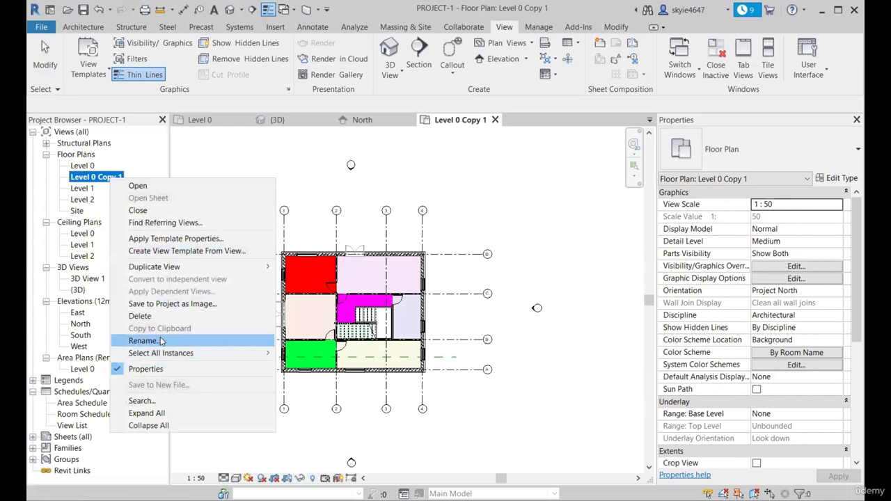
left_click(162, 341)
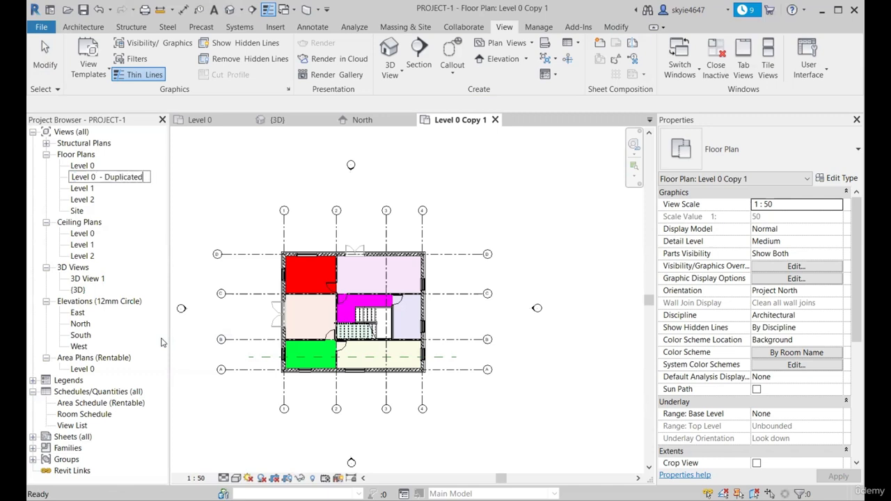
left_click(321, 176)
Compare the rooms in the duplicated plan with the original Level 0 plan, checking the room tags
scroll(315, 366, "up", 2)
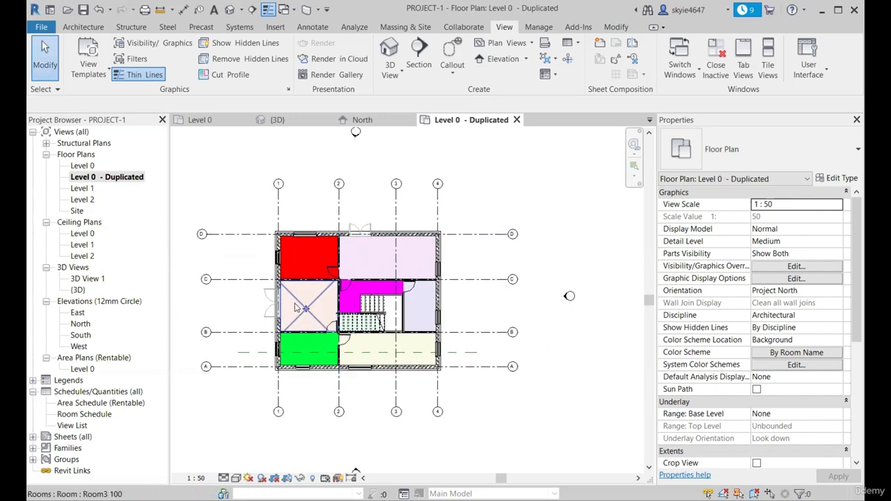
scroll(296, 308, "up", 3)
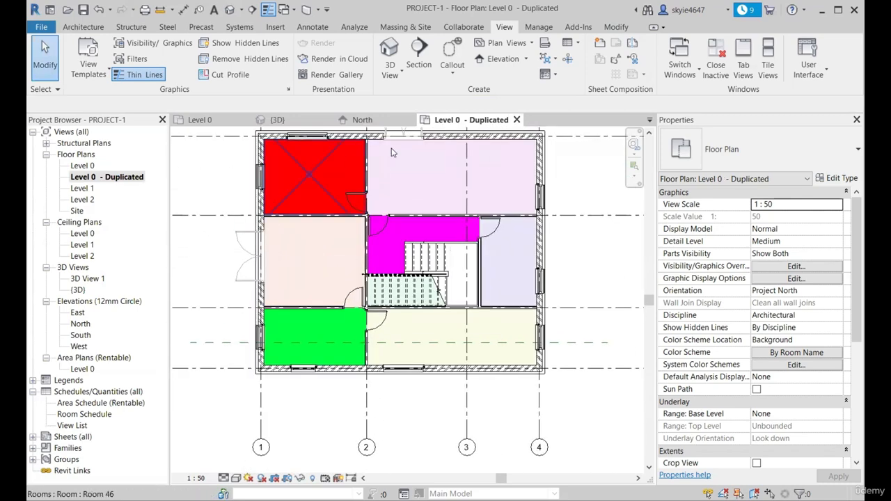
left_click(199, 120)
scroll(496, 239, "up", 5)
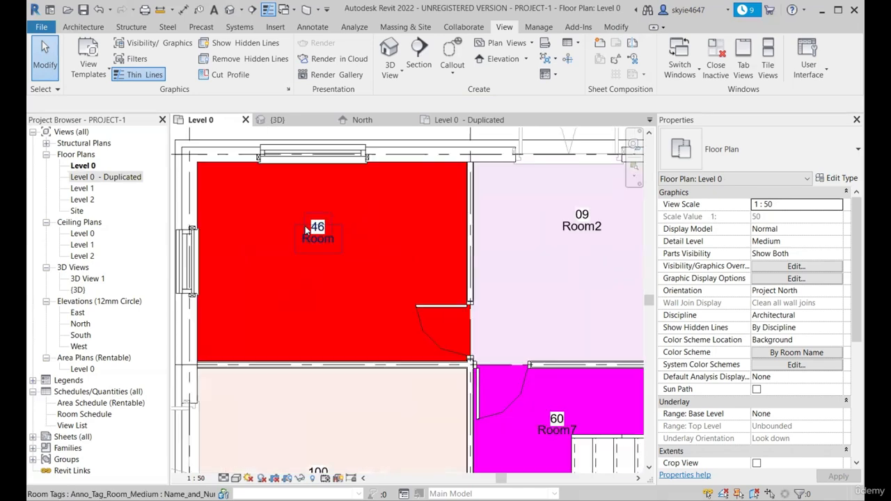
scroll(496, 240, "down", 4)
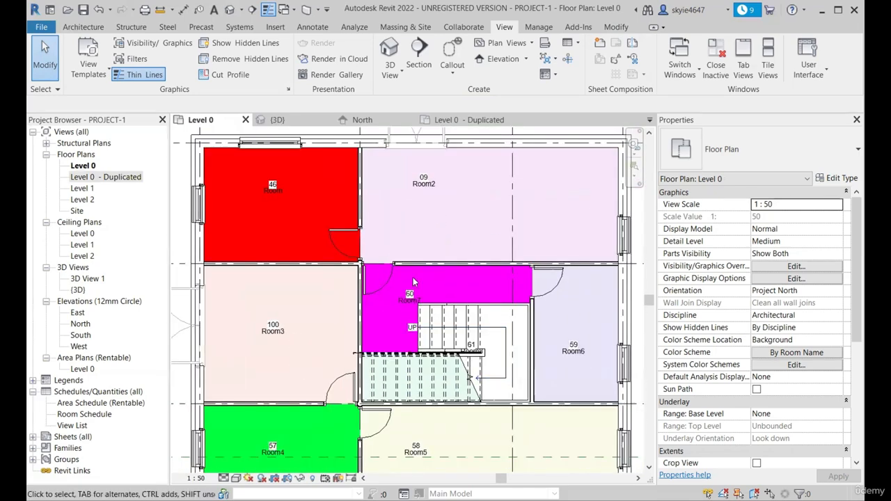
Return to the Level 0 - Duplicated plan and inspect its rooms and stair for tags and annotations
left_click(468, 120)
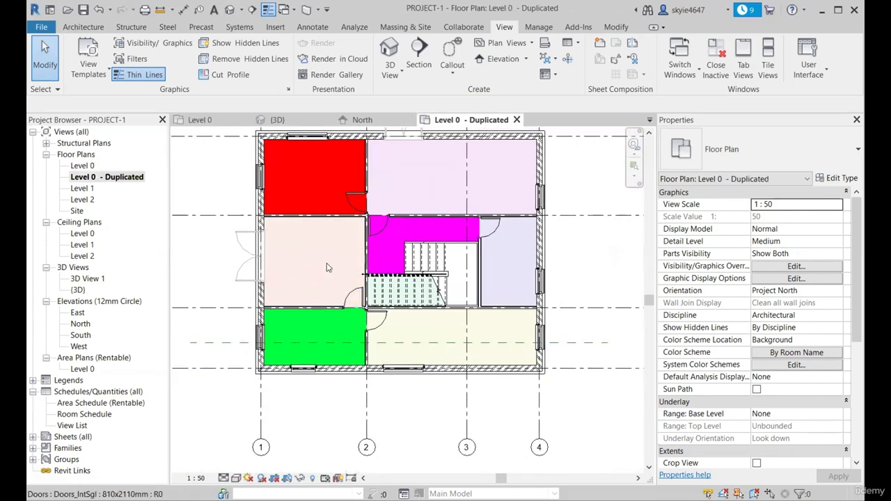
scroll(330, 230, "up", 3)
scroll(290, 253, "down", 3)
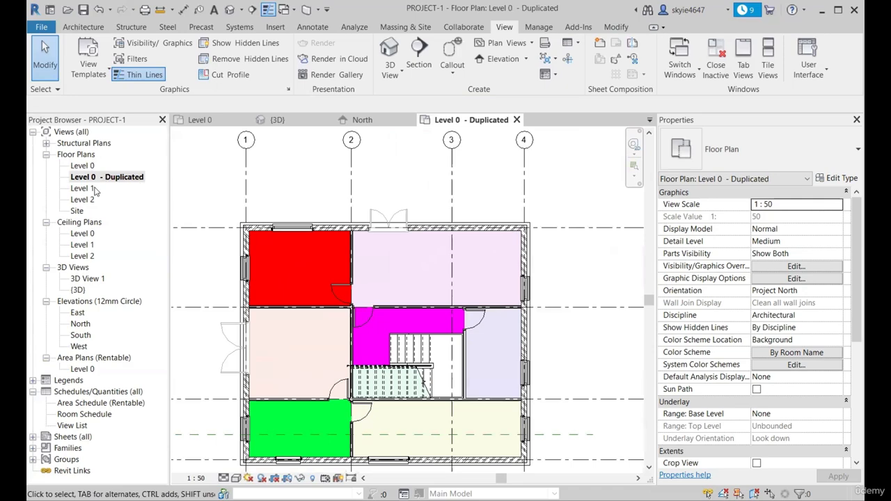
scroll(332, 287, "up", 4)
scroll(457, 231, "down", 6)
scroll(474, 356, "up", 3)
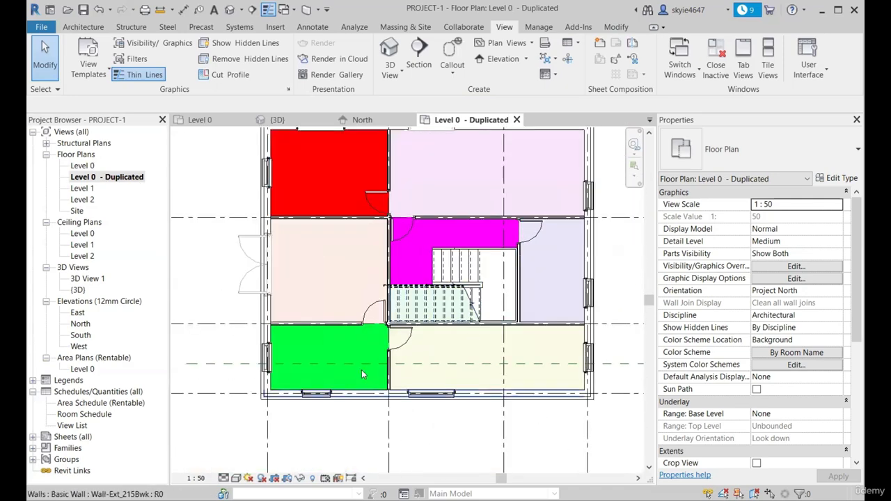
scroll(481, 355, "down", 4)
scroll(415, 327, "up", 5)
scroll(404, 370, "down", 5)
scroll(411, 369, "up", 4)
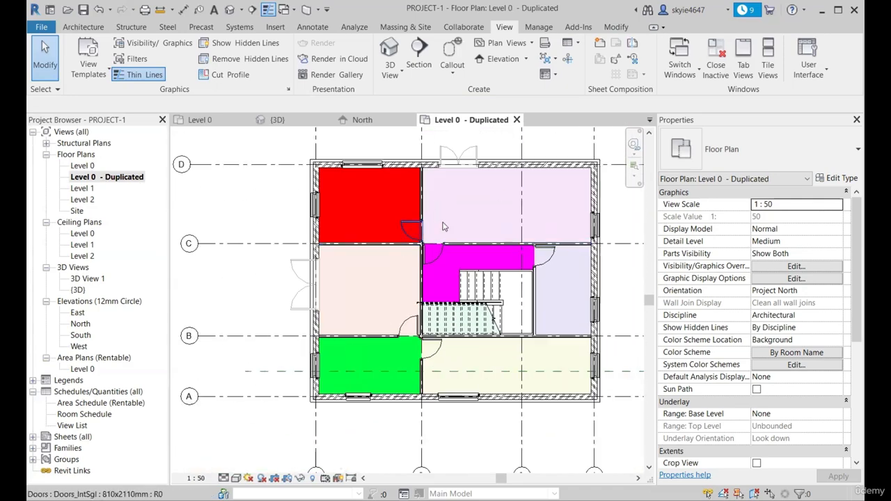
scroll(420, 229, "down", 1)
scroll(543, 183, "up", 3)
scroll(334, 208, "down", 3)
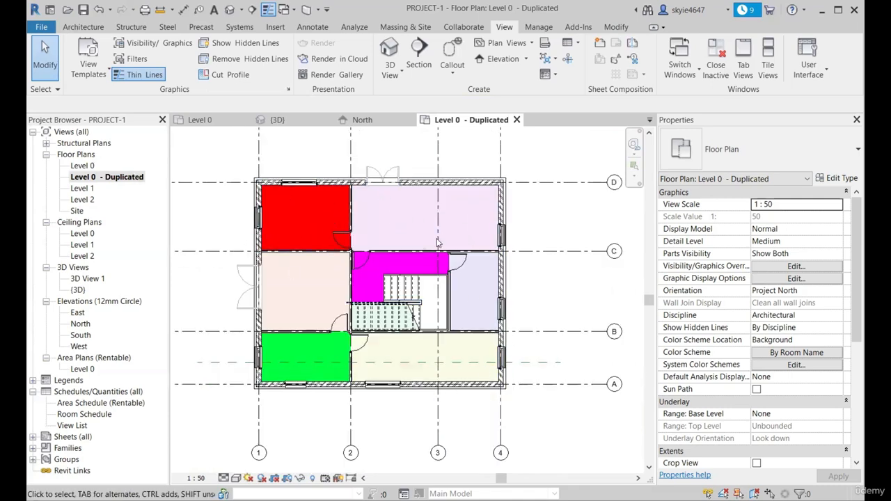
scroll(444, 270, "down", 2)
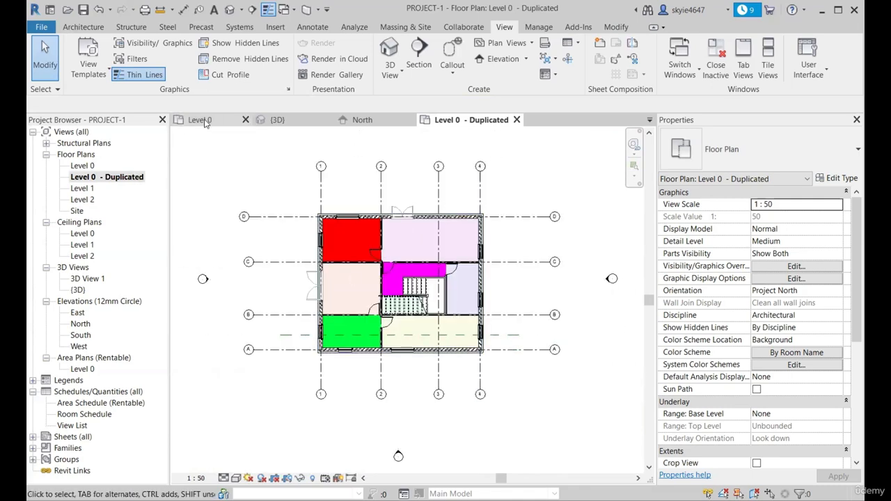
Return to the original Level 0 floor plan and duplicate that view with detailing
left_click(203, 121)
left_click(84, 167)
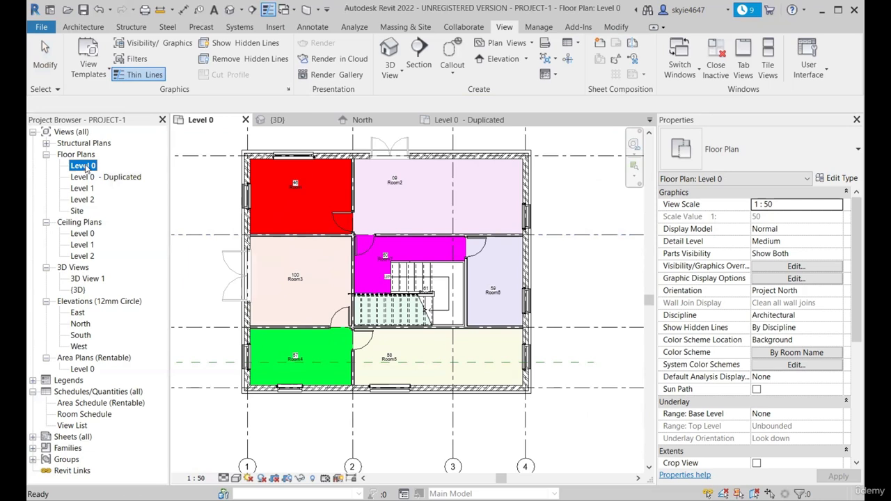
right_click(84, 166)
mouse_move(230, 254)
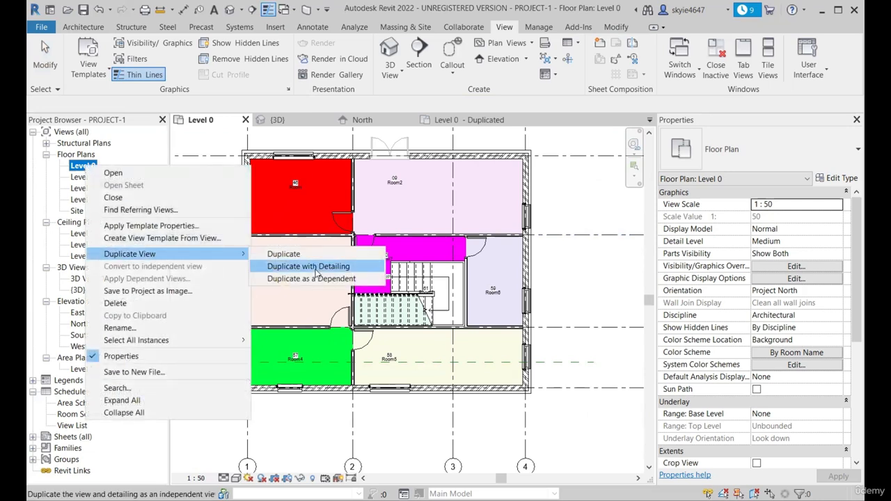
left_click(309, 267)
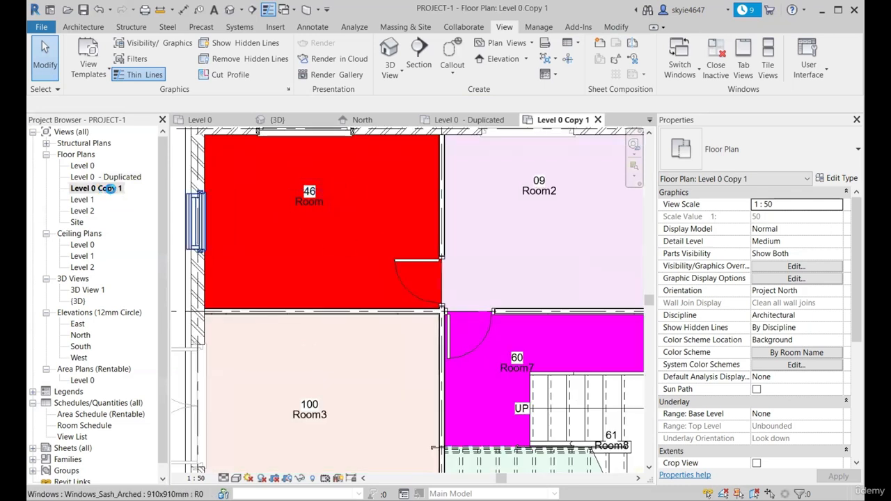
Rename the copy made with detailing as "Level 0 DD"
right_click(110, 188)
left_click(168, 353)
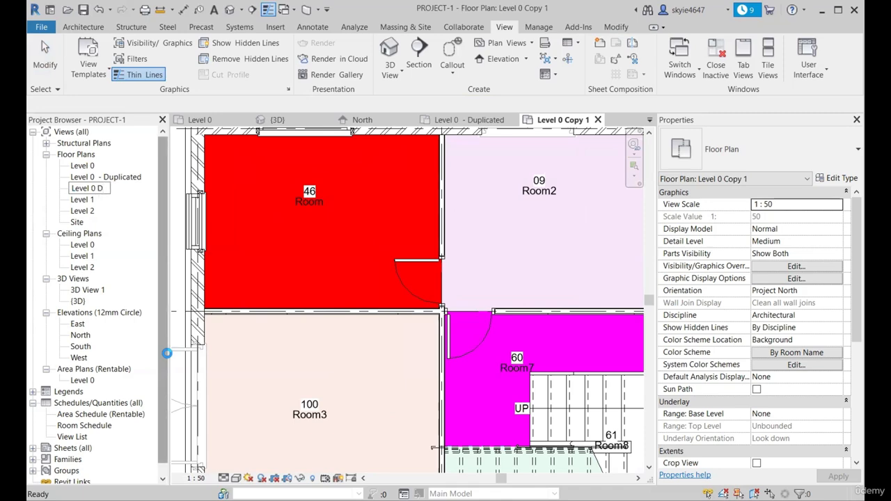
key("Return")
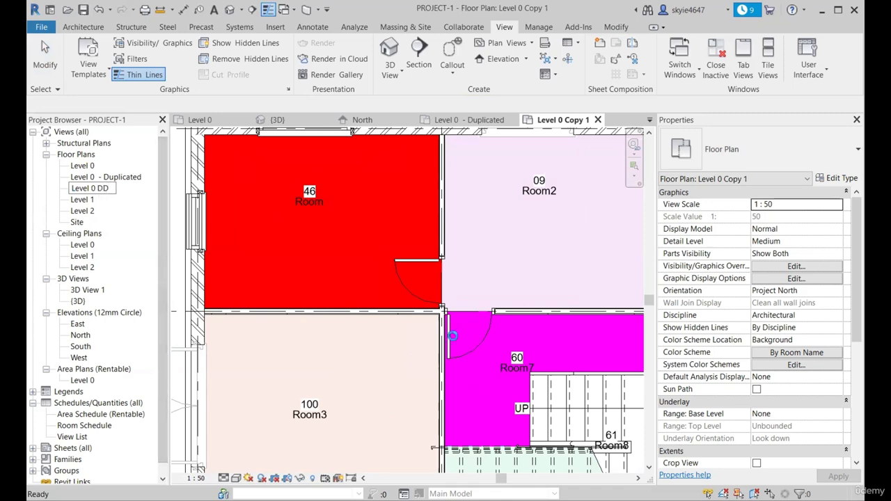
Examine the room tags in the Level 0 DD plan and compare them with the original Level 0 plan
scroll(453, 335, "down", 3)
scroll(405, 238, "up", 3)
scroll(361, 251, "down", 2)
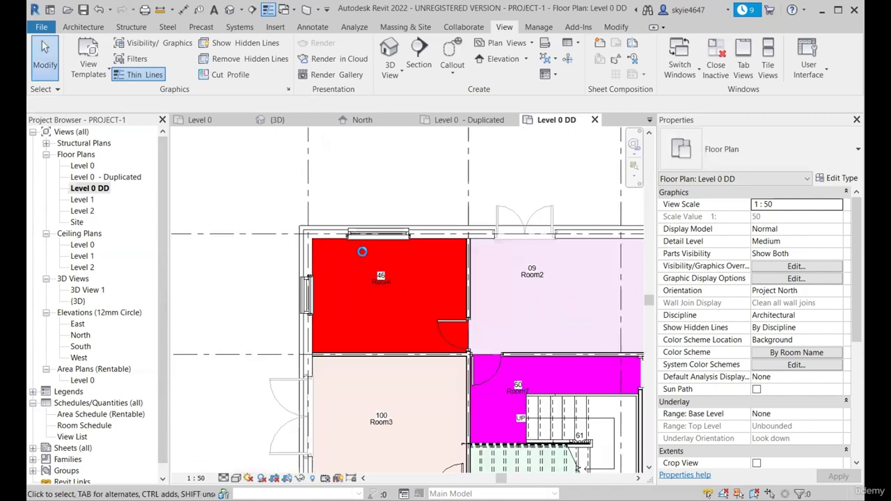
scroll(376, 244, "up", 2)
scroll(388, 234, "down", 5)
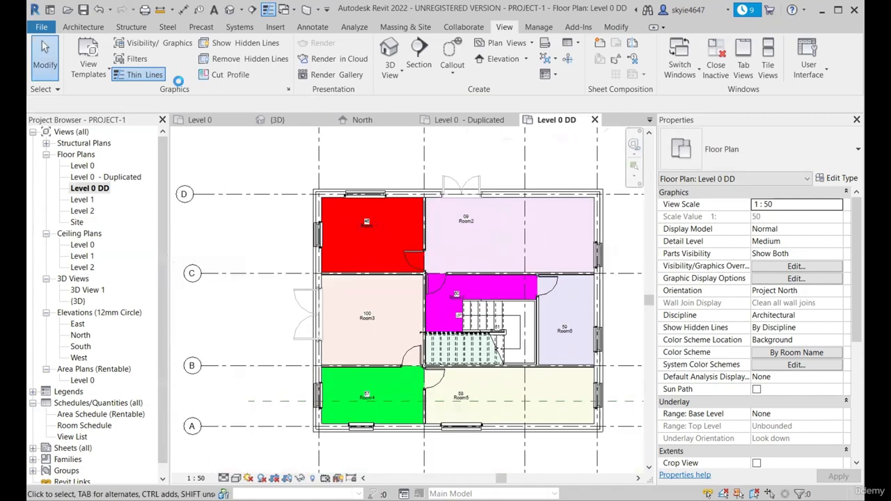
key("ctrl+Tab")
scroll(365, 375, "down", 1)
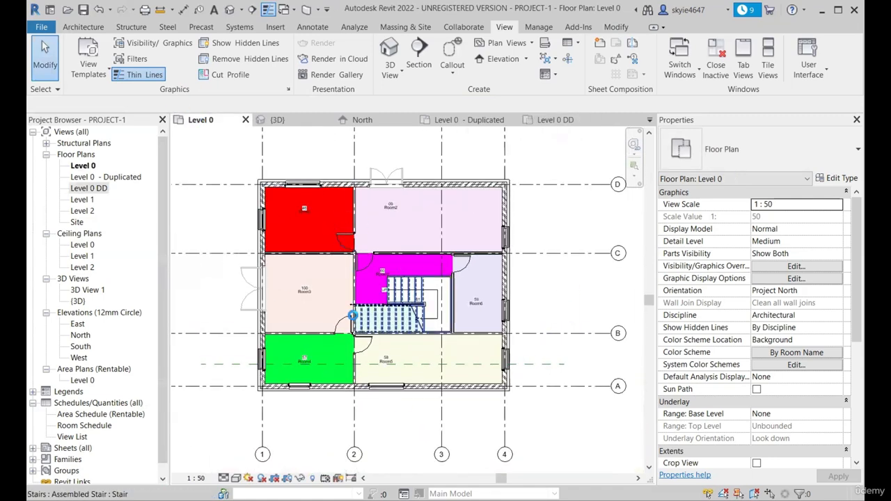
scroll(356, 315, "up", 4)
scroll(379, 397, "down", 4)
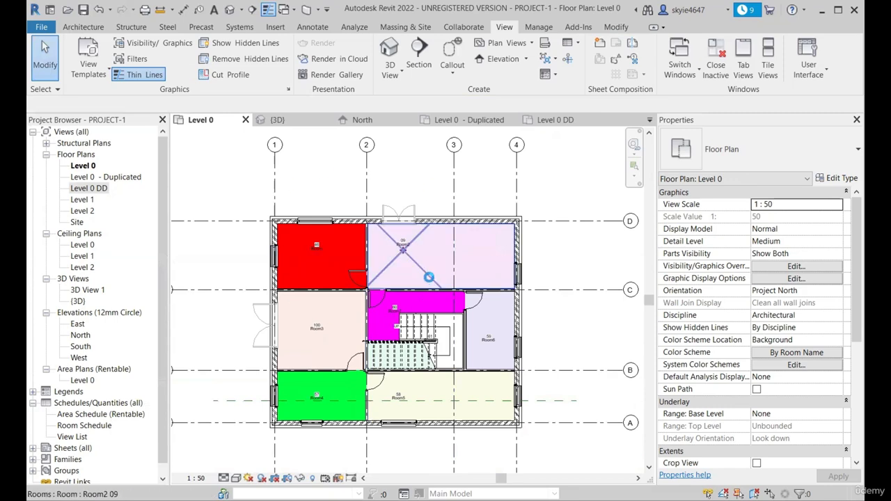
scroll(520, 251, "up", 1)
Go back to the Level 0 DD plan and inspect the tags in its rooms and around the stair
left_click(542, 122)
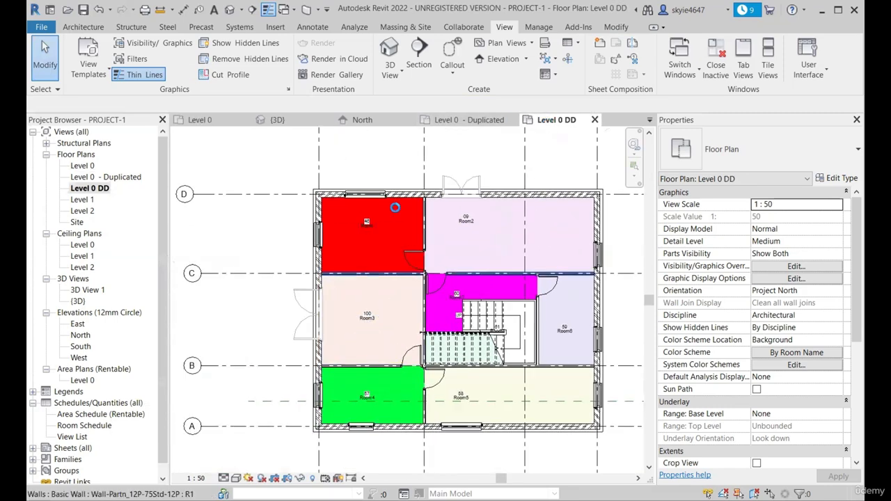
scroll(451, 208, "up", 3)
scroll(452, 208, "down", 4)
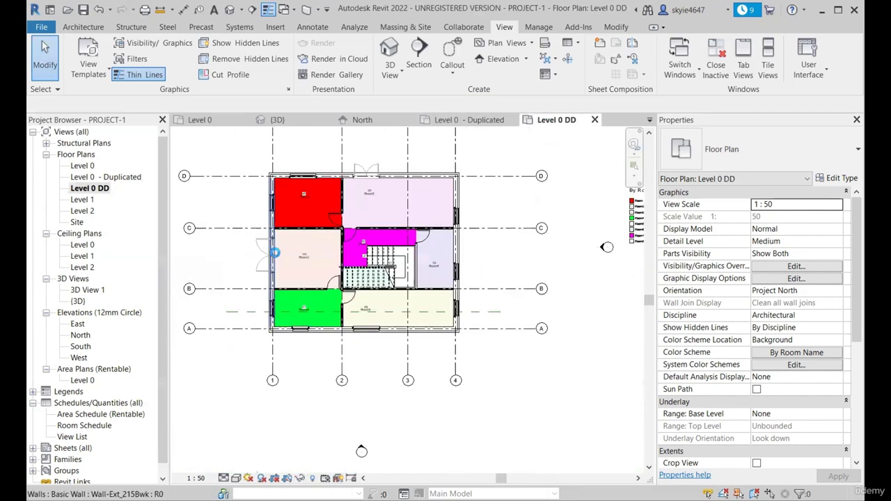
scroll(356, 350, "up", 5)
scroll(356, 351, "down", 4)
scroll(421, 343, "up", 4)
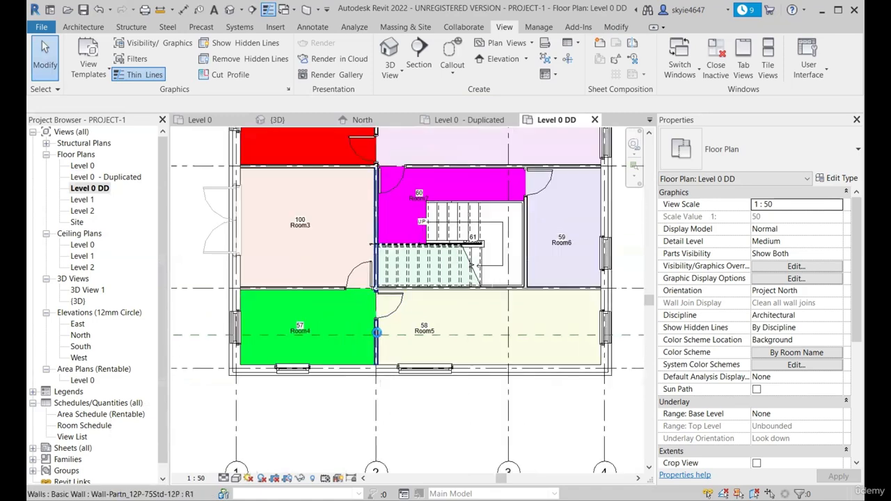
scroll(421, 343, "down", 5)
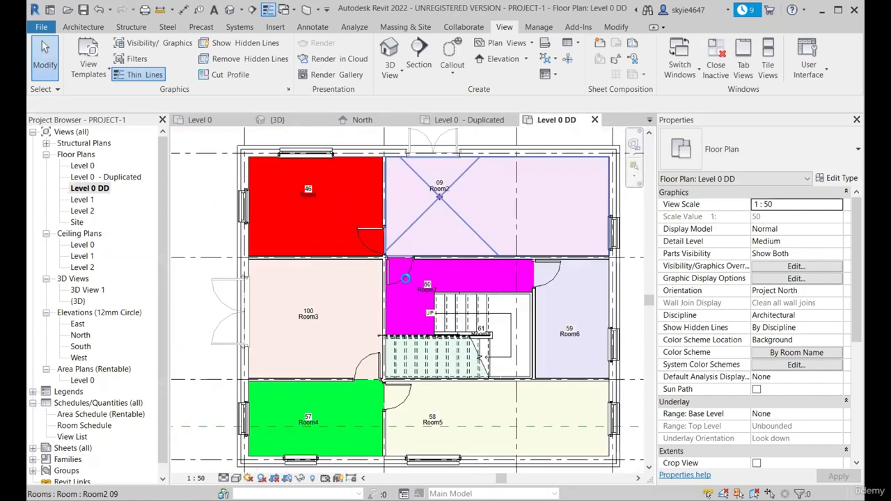
Open the Level 0 - Duplicated plan and review its rooms and grids against the version with detailing
left_click(457, 118)
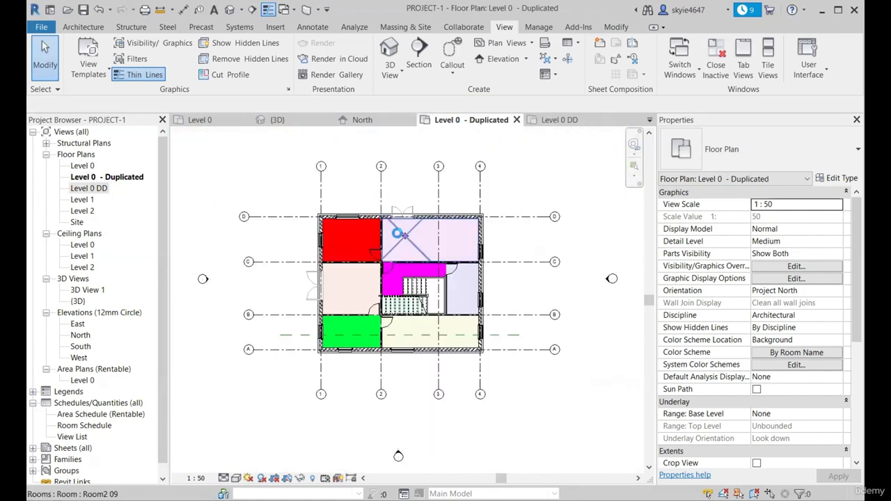
scroll(269, 181, "up", 2)
scroll(404, 332, "down", 2)
scroll(412, 378, "up", 4)
scroll(411, 378, "down", 4)
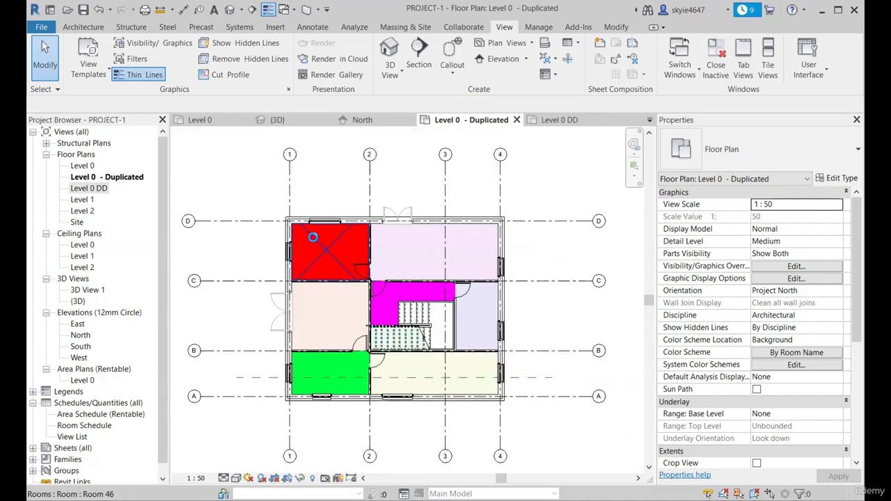
scroll(362, 209, "up", 3)
scroll(498, 325, "down", 1)
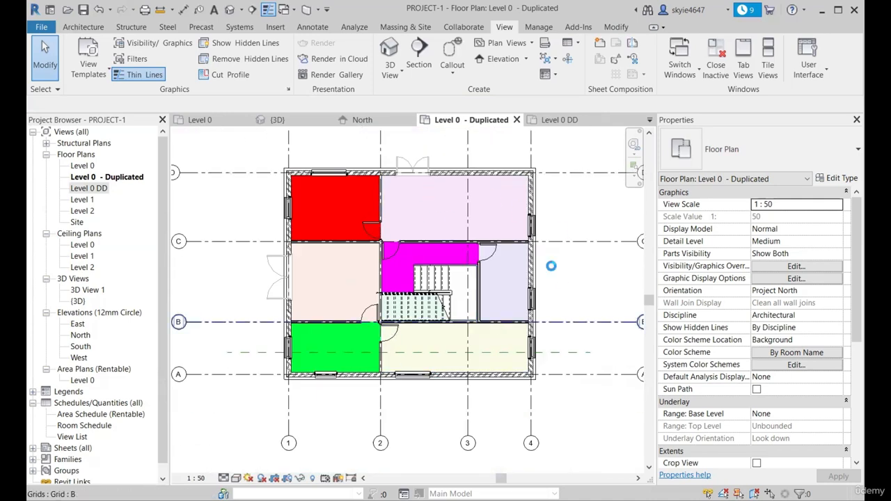
scroll(302, 166, "up", 2)
scroll(302, 167, "down", 1)
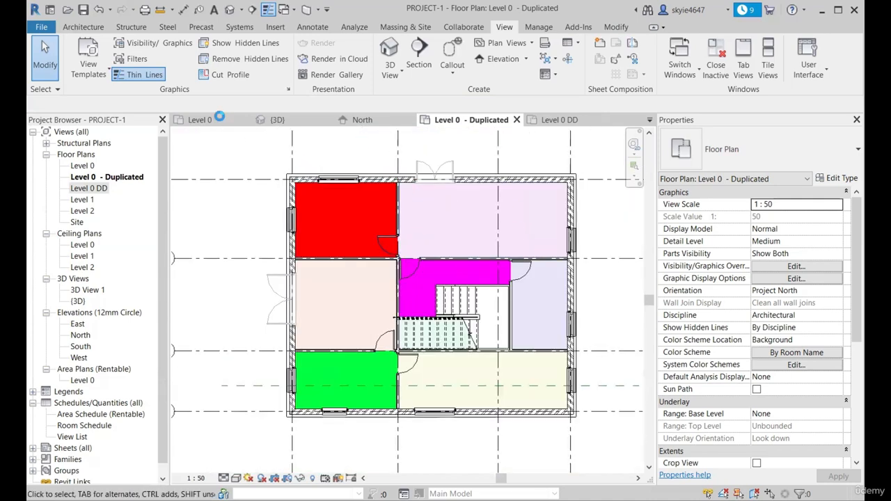
Check the room tags and stair annotation in the original Level 0 plan, and switch back to the Level 0 - Duplicated plan
left_click(216, 117)
scroll(305, 252, "up", 5)
scroll(512, 203, "down", 3)
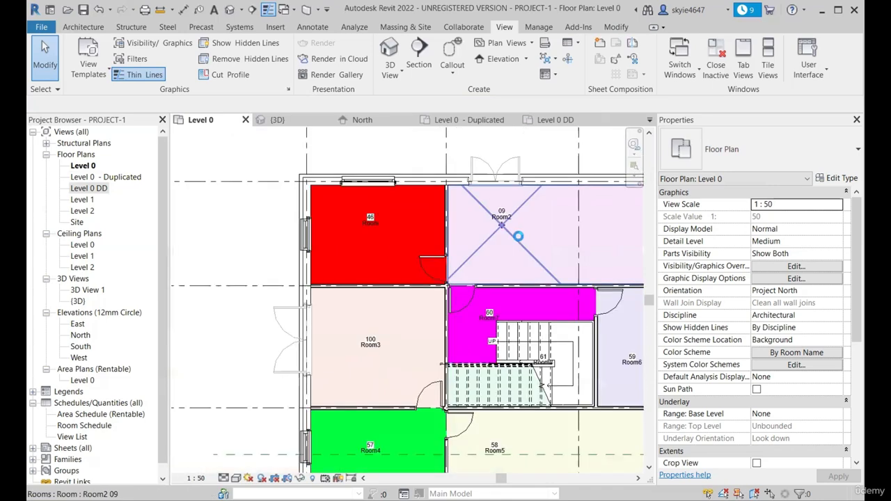
scroll(401, 179, "down", 1)
scroll(441, 287, "up", 1)
scroll(380, 269, "down", 3)
scroll(428, 153, "up", 2)
left_click(489, 121)
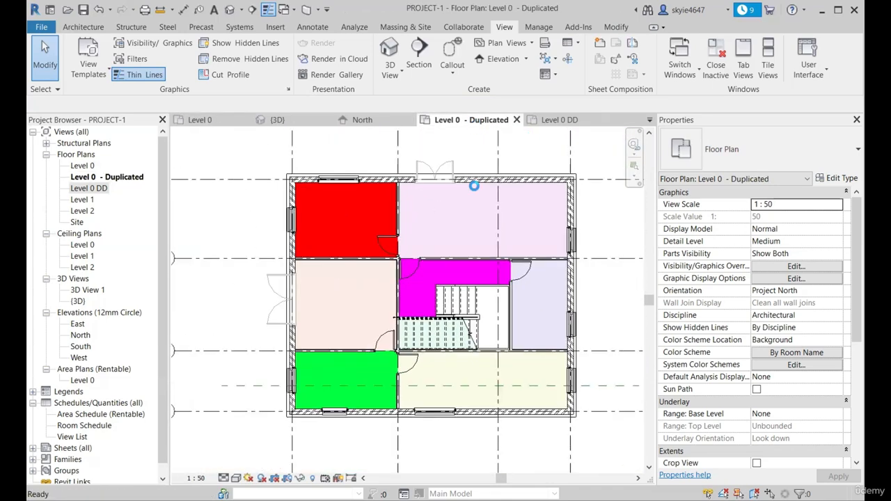
Compare the rooms of the Level 0 DD plan with those of the Level 0 - Duplicated plan, and return to Level 0 DD
left_click(550, 120)
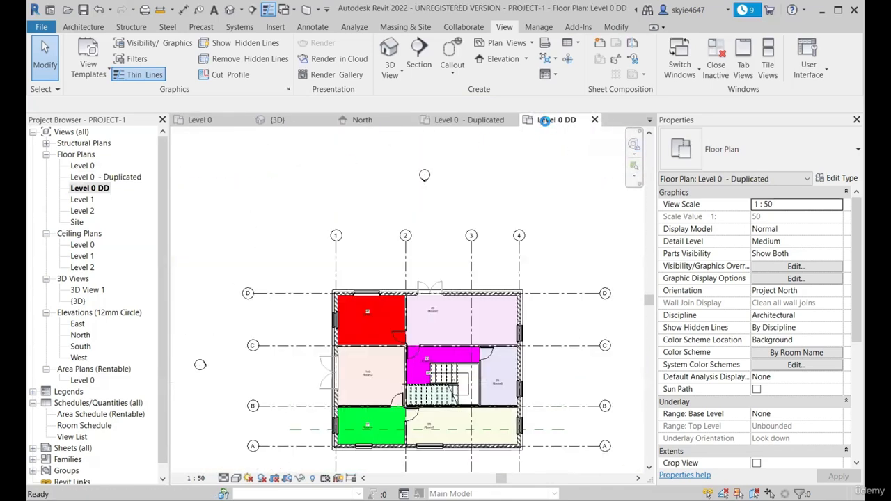
scroll(405, 281, "up", 8)
scroll(360, 159, "down", 6)
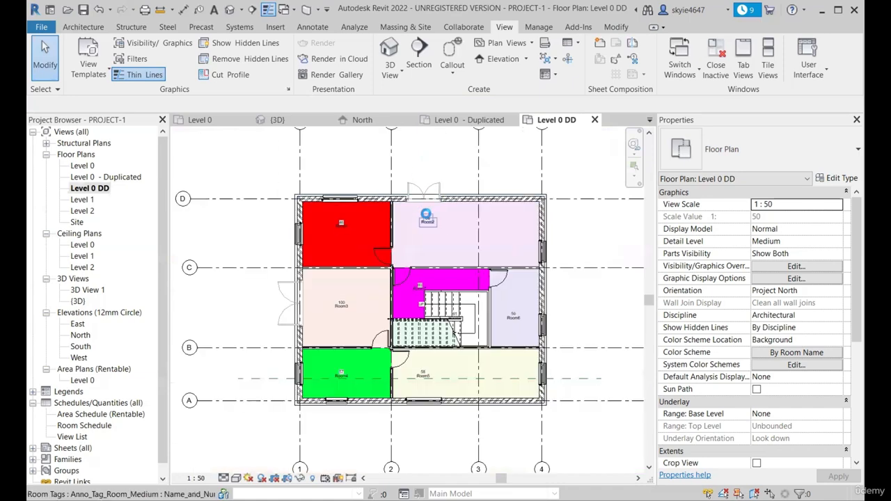
scroll(425, 213, "up", 1)
left_click(465, 119)
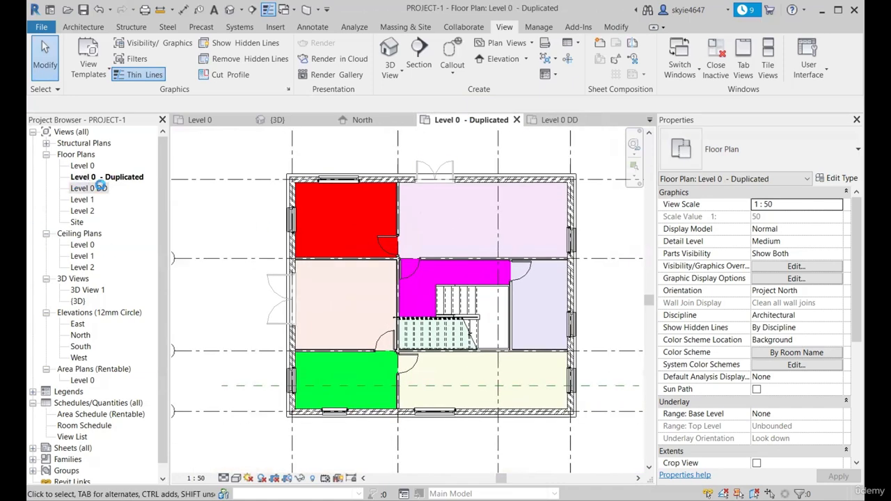
left_click(563, 120)
scroll(334, 165, "down", 1)
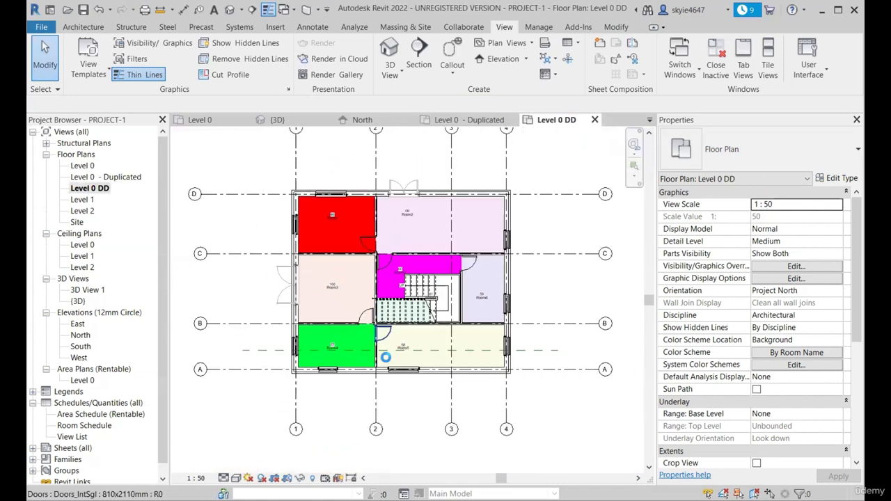
Examine the room tags and stair annotation throughout the Level 0 DD plan
scroll(419, 359, "up", 2)
scroll(425, 358, "down", 2)
scroll(348, 254, "up", 1)
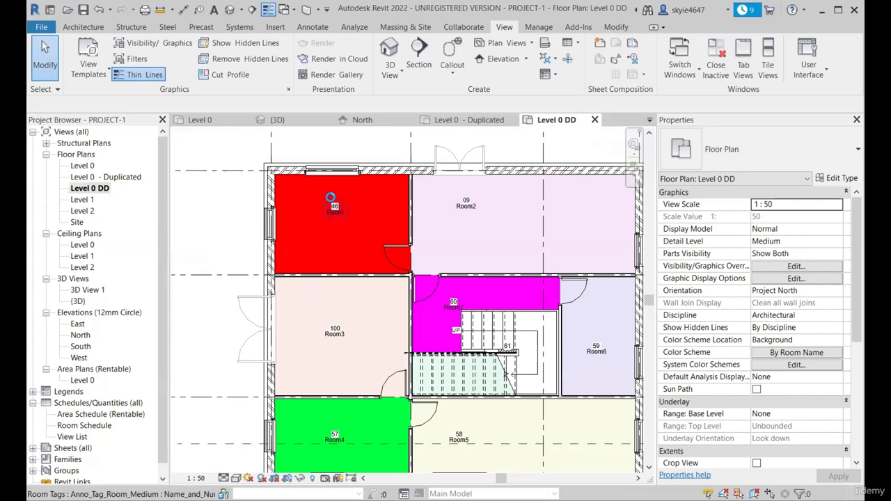
scroll(335, 259, "down", 2)
scroll(326, 263, "up", 4)
scroll(326, 263, "down", 3)
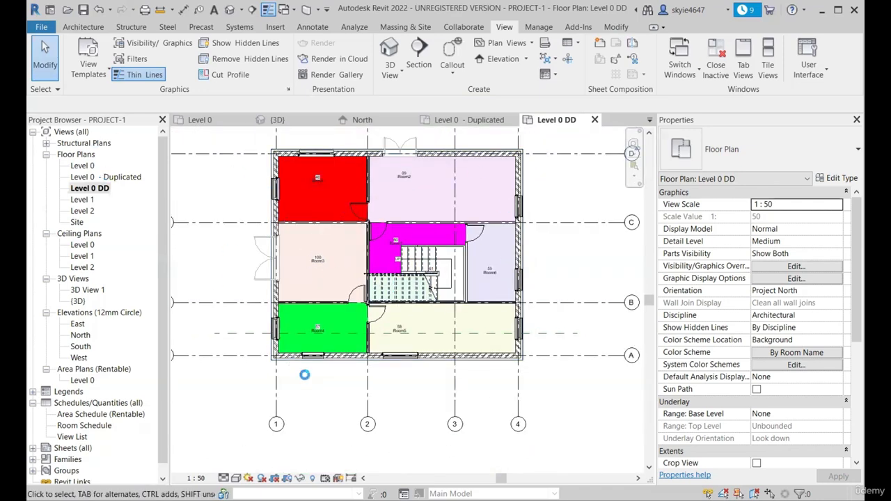
scroll(305, 299, "down", 2)
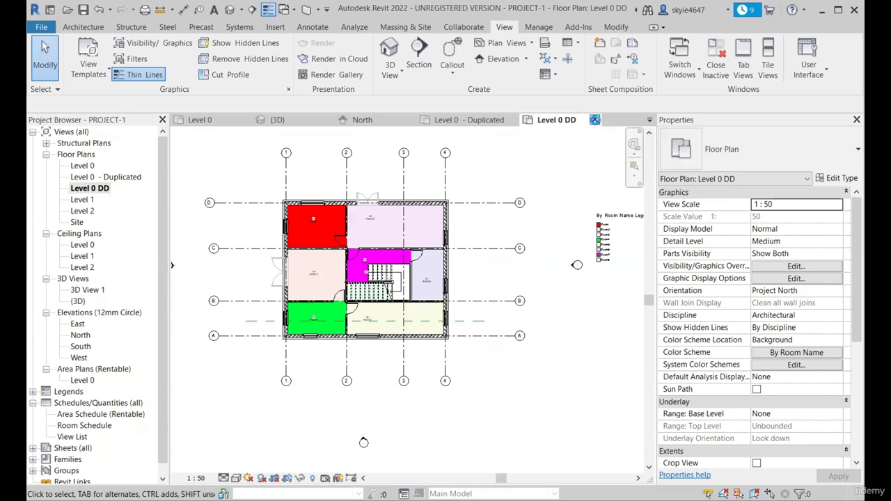
Close the Level 0 DD and Level 0 - Duplicated plans, and duplicate the Level 0 floor plan as a dependent view
left_click(595, 120)
left_click(513, 120)
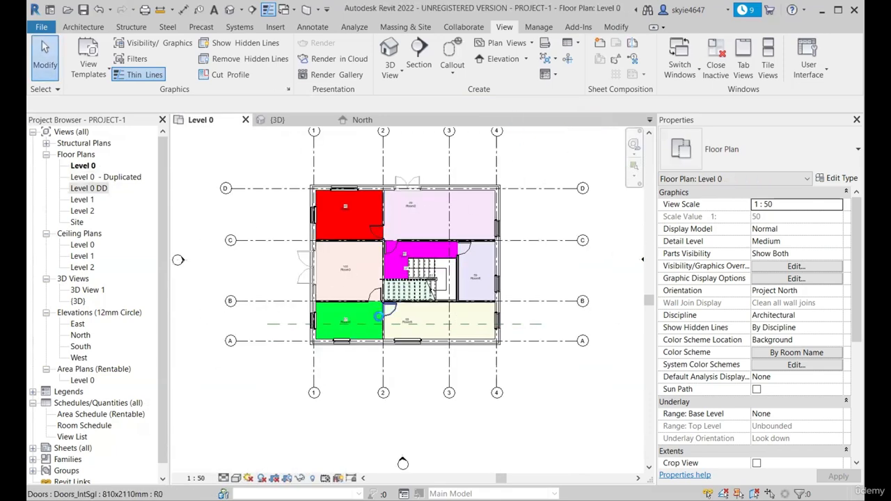
left_click(85, 167)
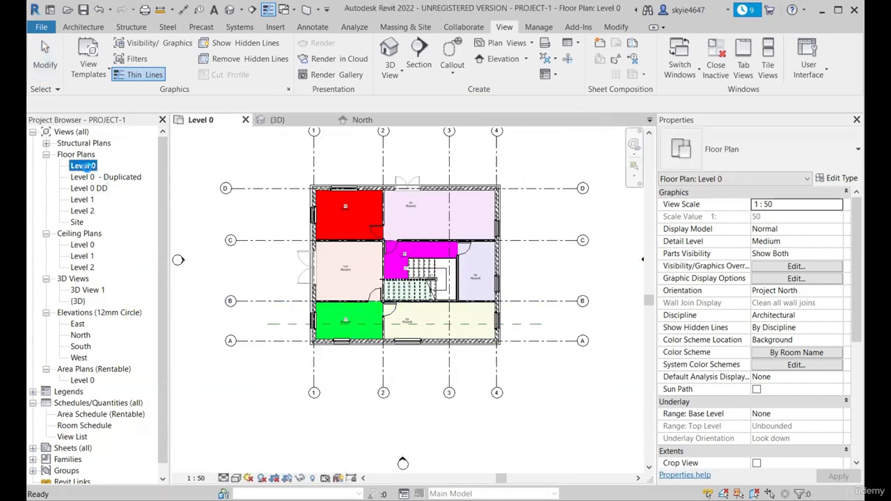
right_click(85, 166)
mouse_move(209, 257)
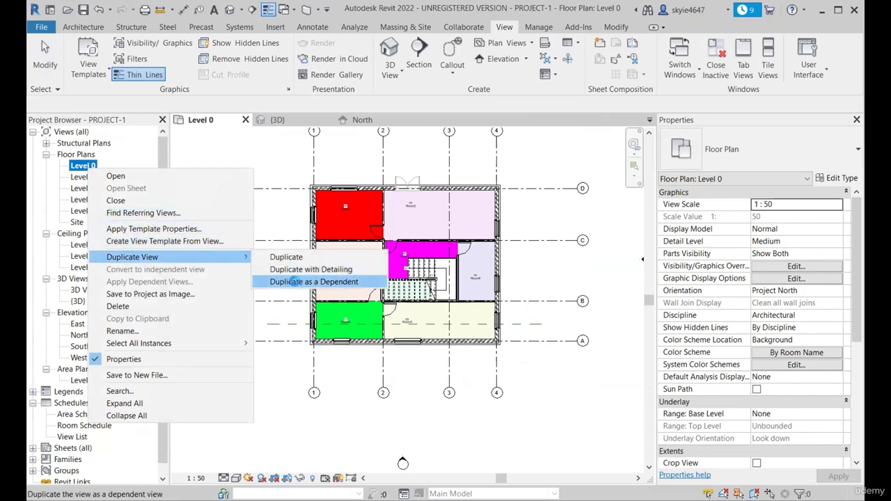
left_click(294, 282)
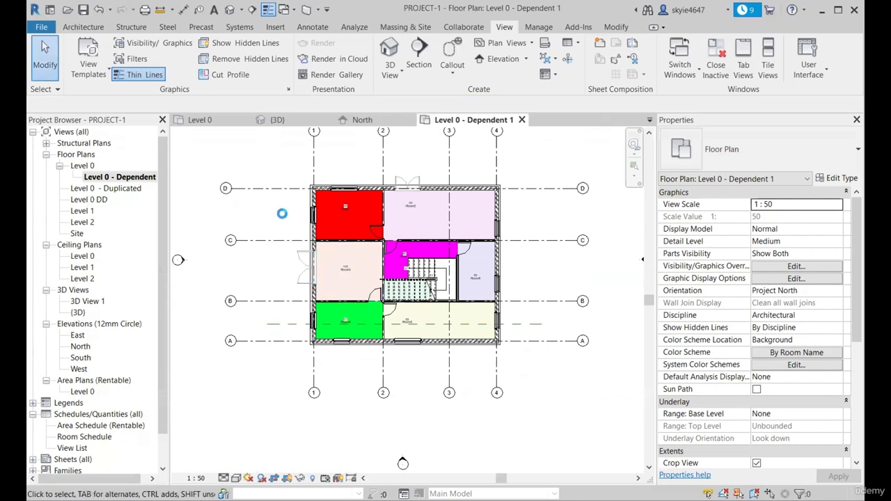
scroll(339, 202, "up", 5)
scroll(523, 201, "down", 2)
scroll(443, 194, "up", 2)
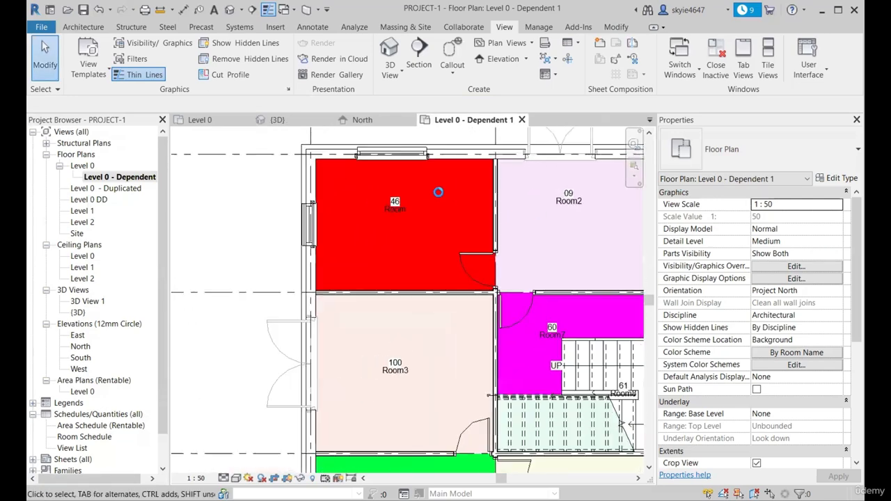
Delete the room tags of the red room 46 and Room2 in the original Level 0 plan
left_click(200, 120)
scroll(373, 222, "up", 5)
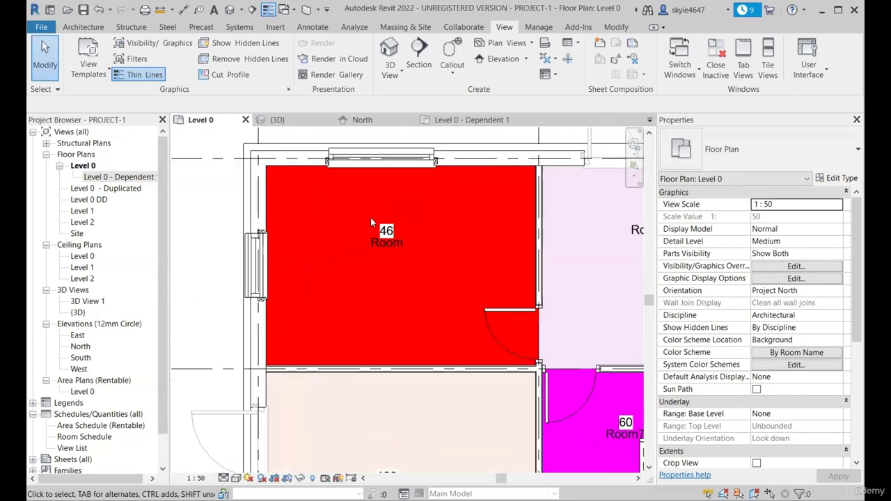
left_click(387, 231)
key("Delete")
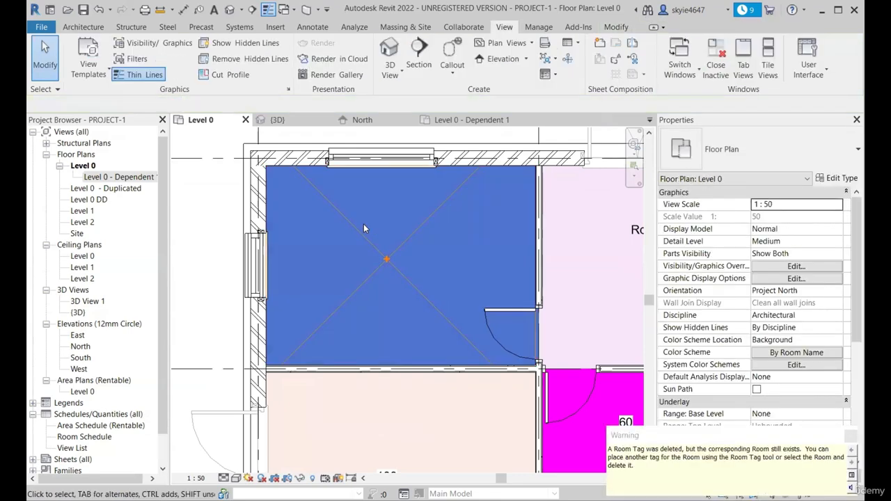
scroll(365, 227, "down", 4)
scroll(521, 233, "up", 3)
left_click(533, 222)
key("Delete")
Check the red room and Room2 in the Level 0 - Dependent 1 plan for the tag deletions made in Level 0
left_click(491, 123)
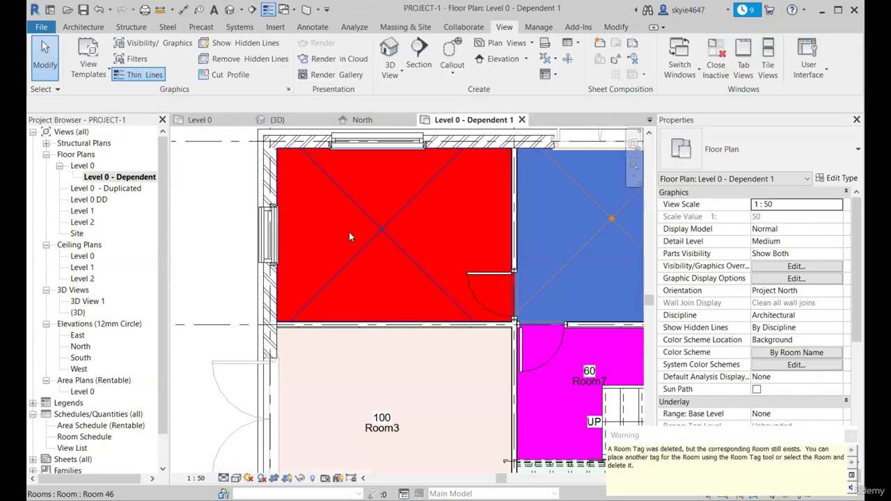
scroll(349, 231, "down", 4)
scroll(300, 240, "up", 2)
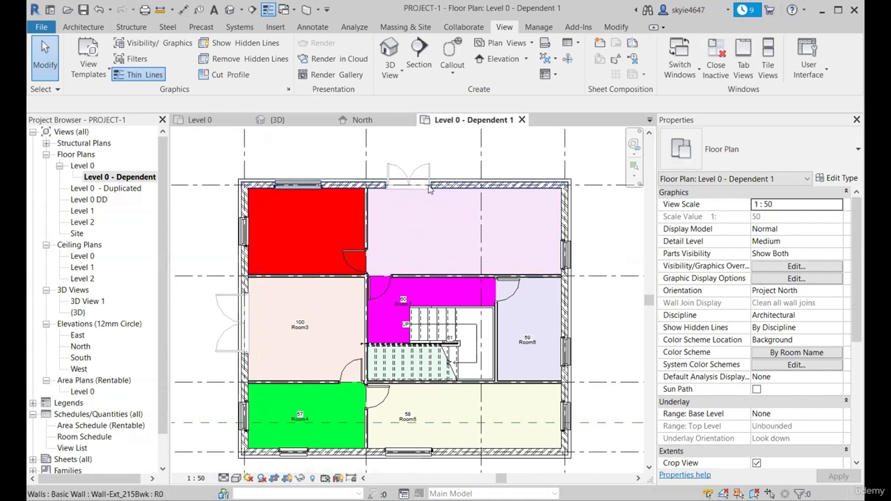
scroll(447, 219, "down", 3)
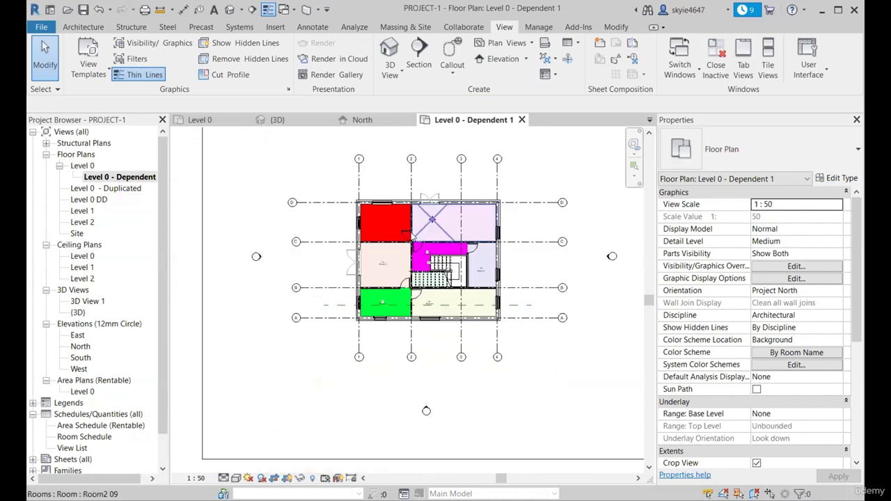
scroll(415, 221, "up", 2)
Delete the Room3 and Room6 tags in the original Level 0 plan
left_click(193, 122)
scroll(344, 230, "down", 2)
scroll(344, 234, "down", 1)
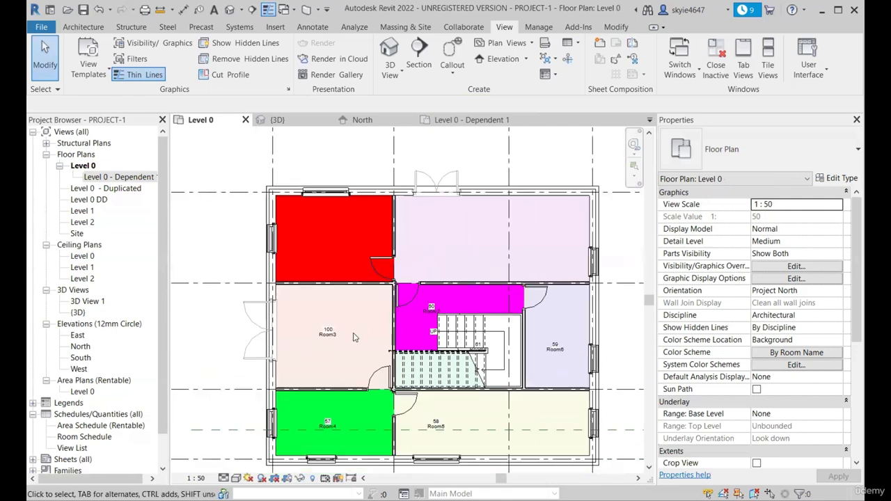
scroll(331, 331, "up", 3)
left_click(304, 322)
scroll(323, 264, "down", 2)
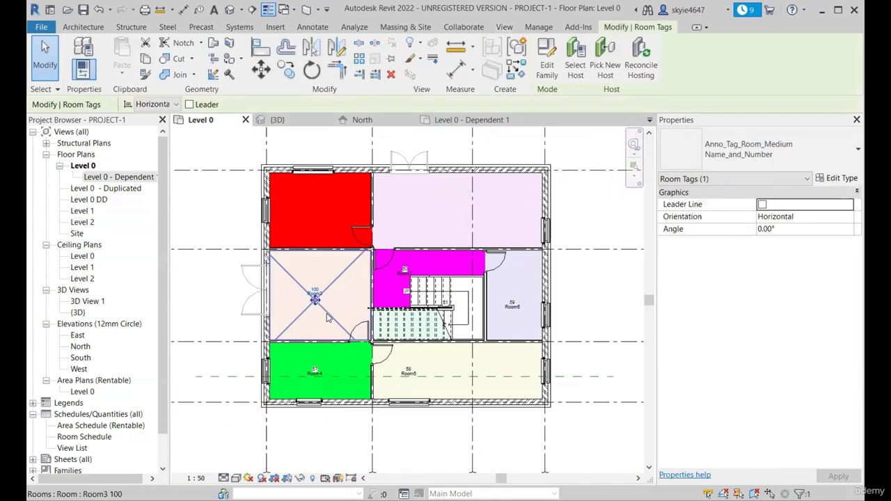
key("Delete")
scroll(529, 307, "up", 2)
left_click(513, 296)
key("Delete")
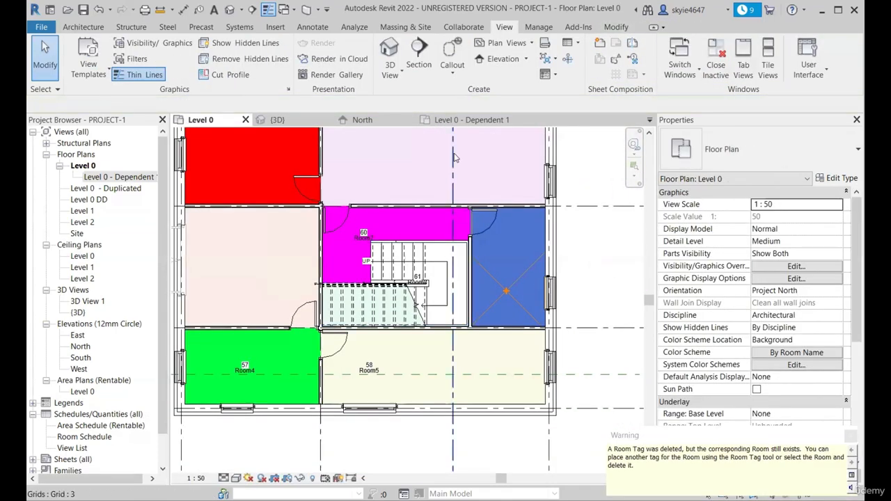
Review the Room3 and Room6 areas in the Level 0 - Dependent 1 plan against the tag deletions in Level 0
left_click(471, 120)
scroll(427, 227, "up", 3)
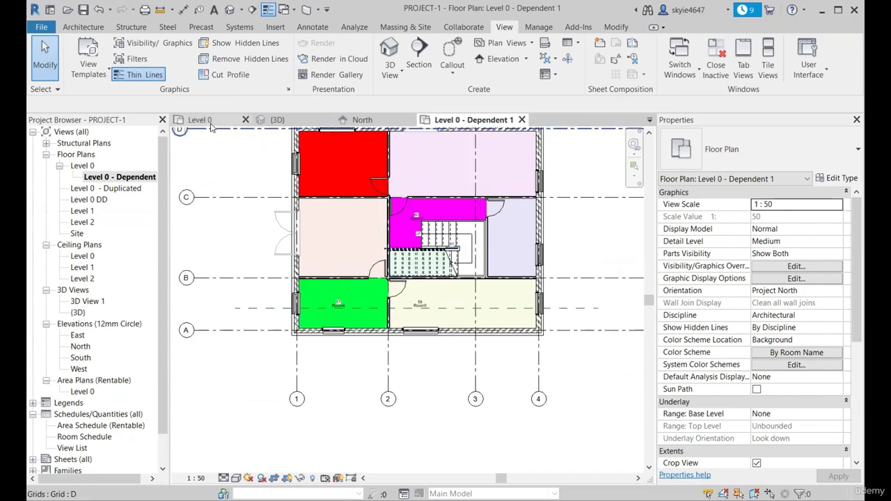
scroll(312, 238, "up", 3)
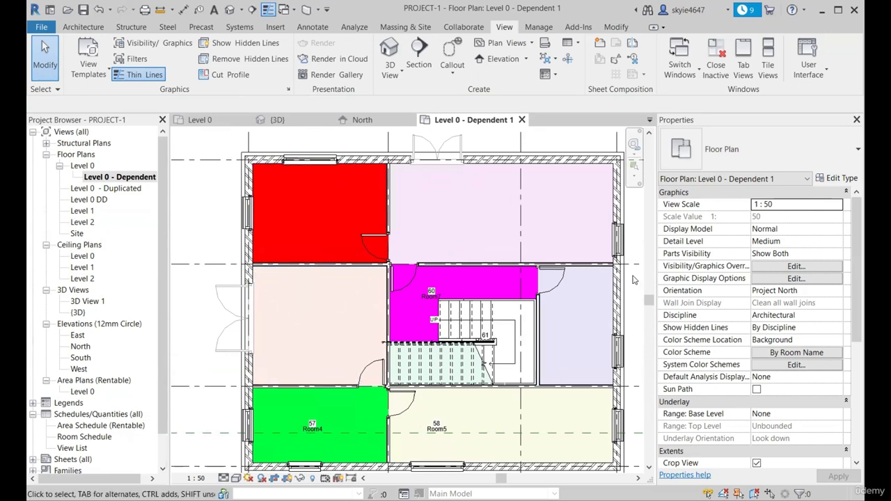
scroll(473, 194, "down", 2)
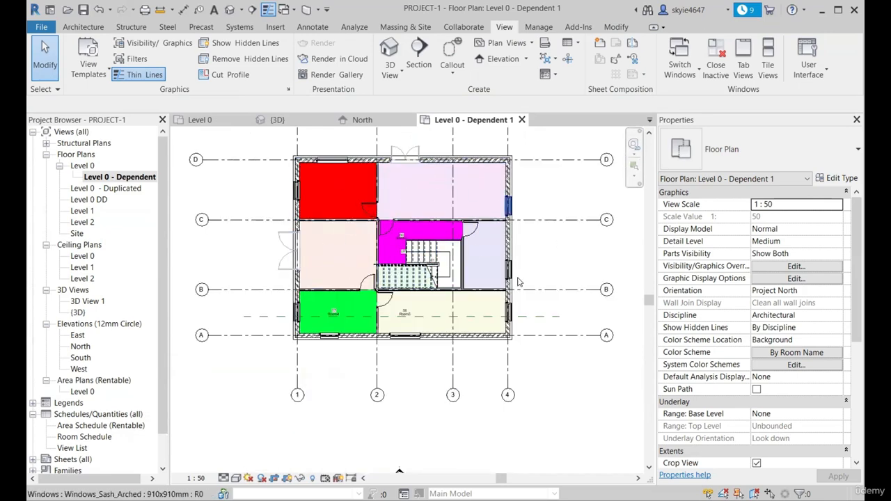
scroll(370, 298, "up", 2)
scroll(370, 230, "down", 1)
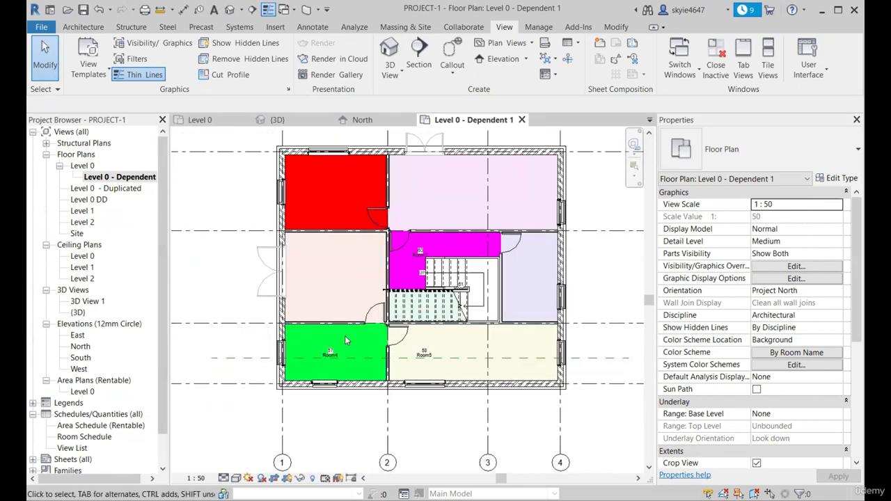
scroll(380, 268, "down", 1)
Turn off the Rooms model category in the Visibility/Graphic Overrides of the Level 0 plan
left_click(208, 121)
scroll(355, 243, "down", 2)
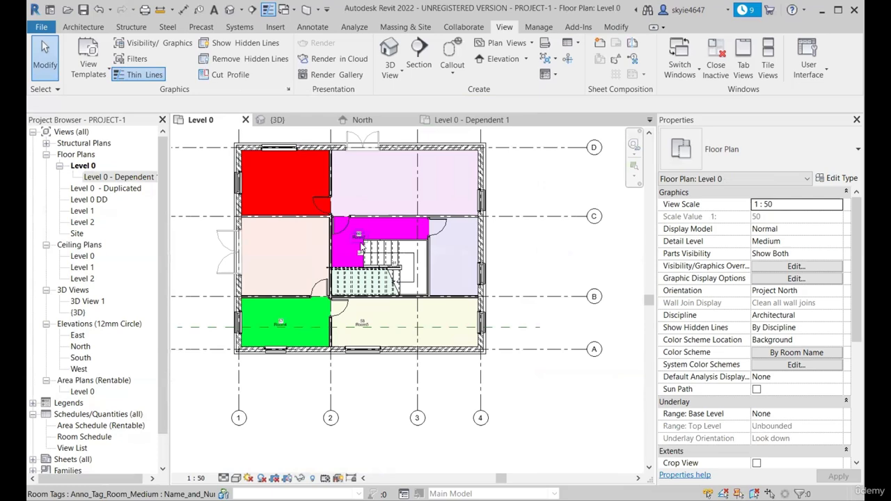
key("v")
key("g")
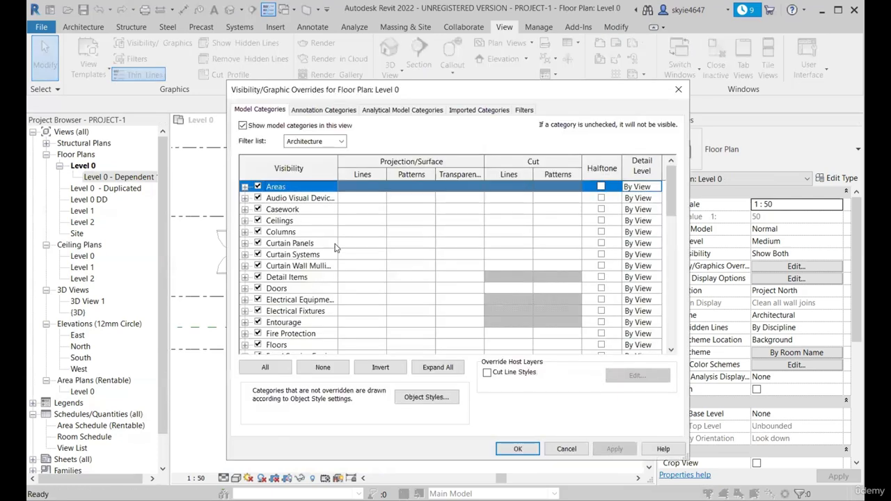
left_click(335, 246)
key("r")
scroll(295, 286, "down", 2)
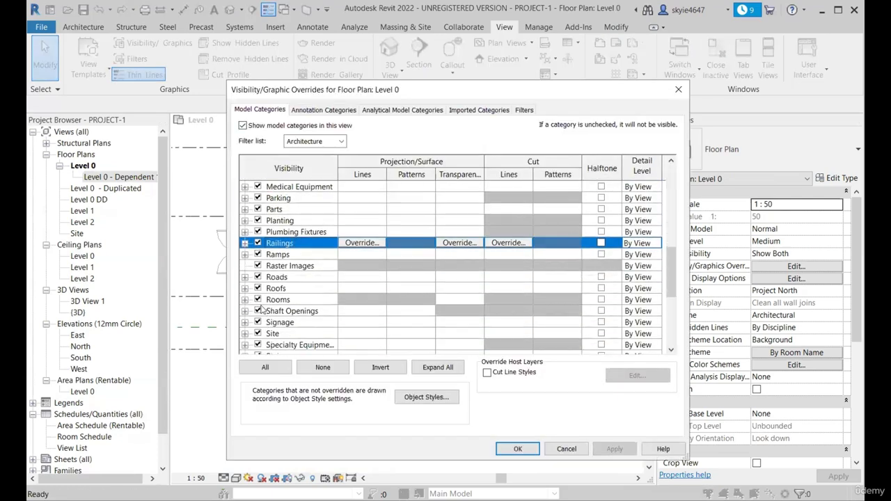
left_click(258, 300)
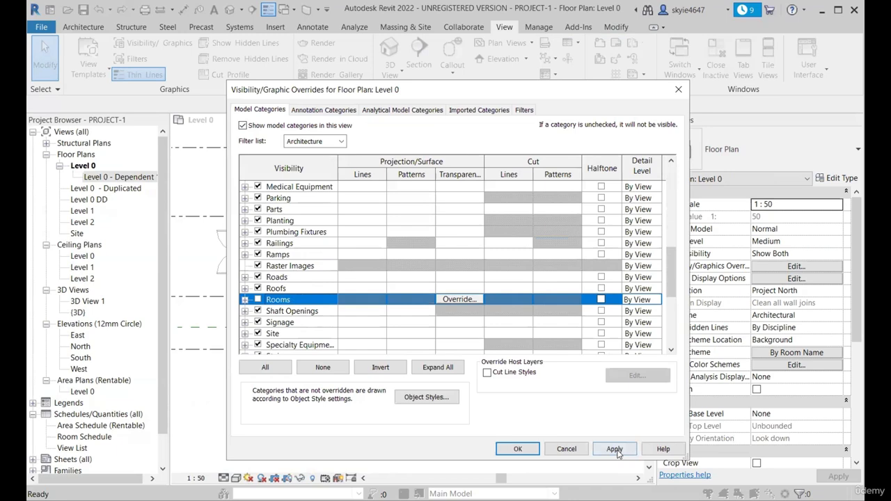
key("Return")
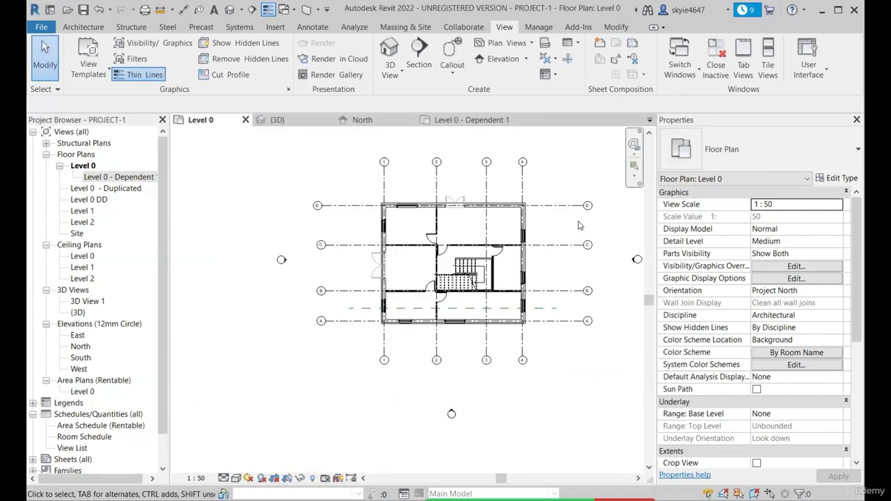
Compare how rooms are displayed in Level 0 - Dependent 1, Level 0 - Duplicated, Level 0 and Level 0 DD
left_click(468, 119)
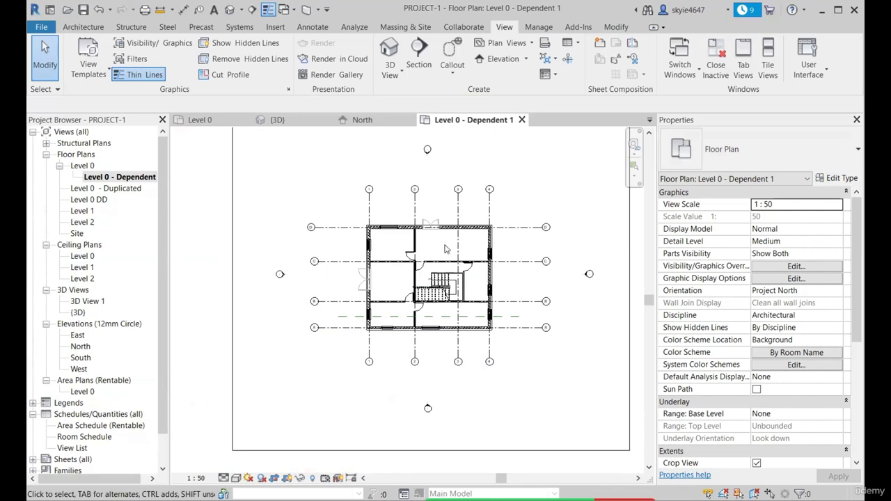
double_click(117, 189)
scroll(420, 234, "up", 3)
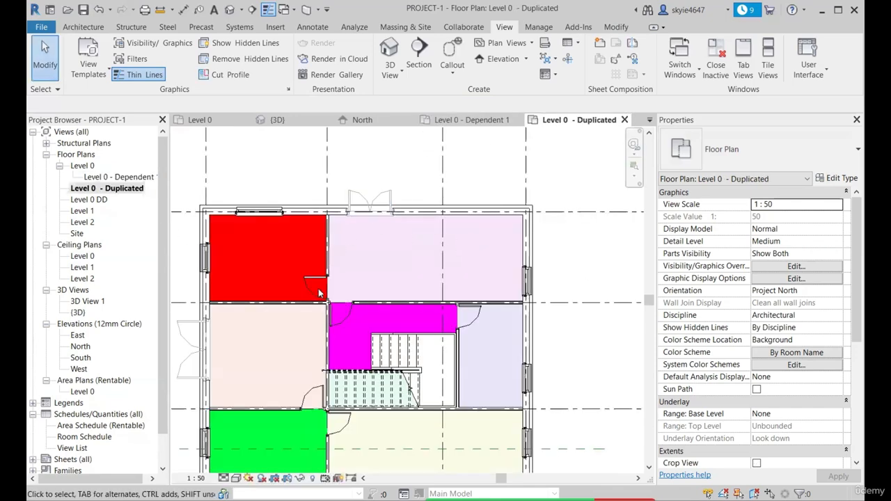
left_click(198, 119)
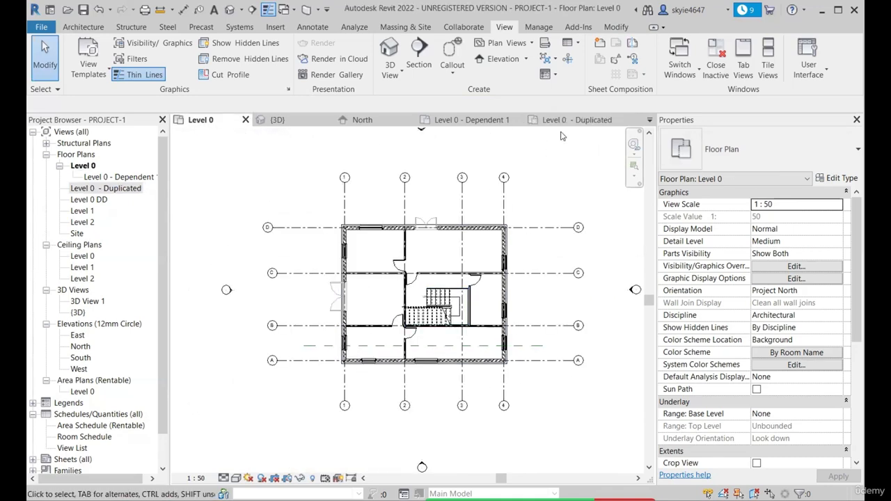
left_click(575, 119)
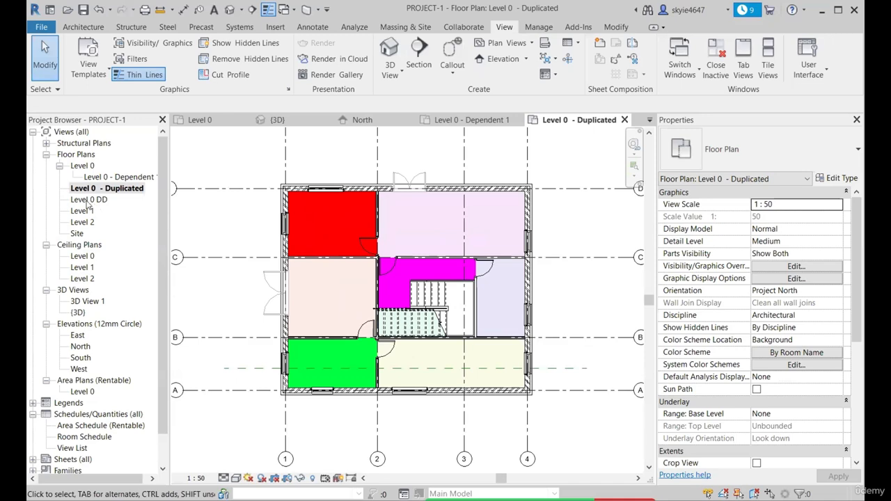
double_click(89, 200)
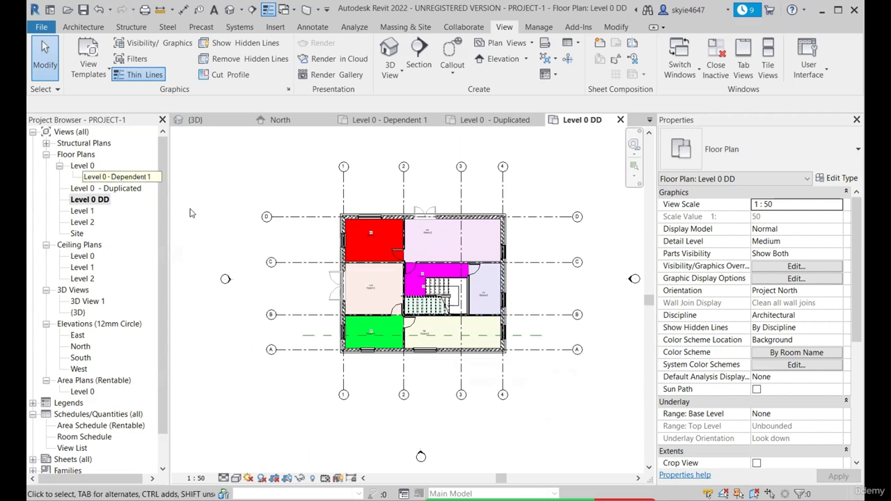
left_click(122, 189)
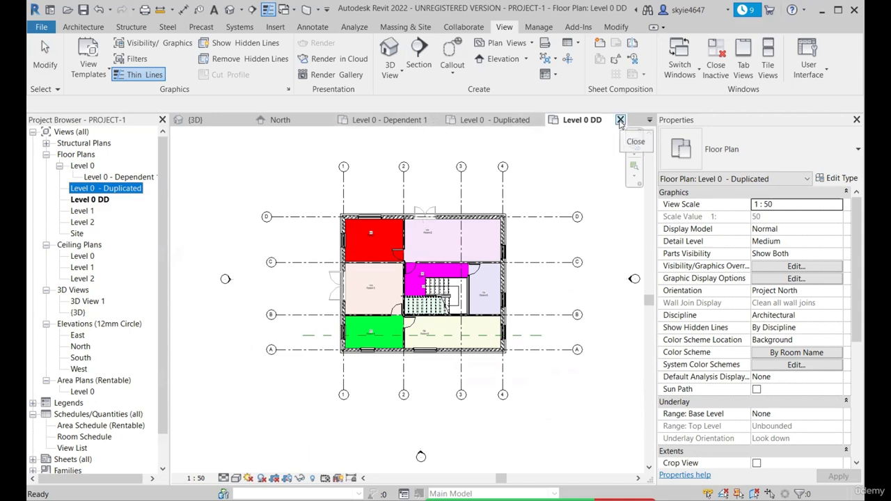
Compare the rooms and room tags in the Level 0 DD plan with those in the Level 0 - Duplicated plan
scroll(461, 250, "up", 1)
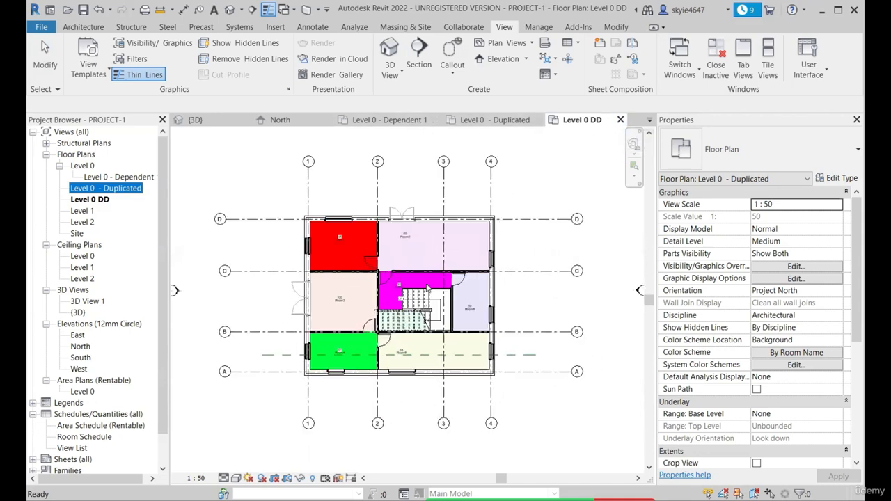
scroll(385, 239, "up", 3)
scroll(425, 235, "down", 2)
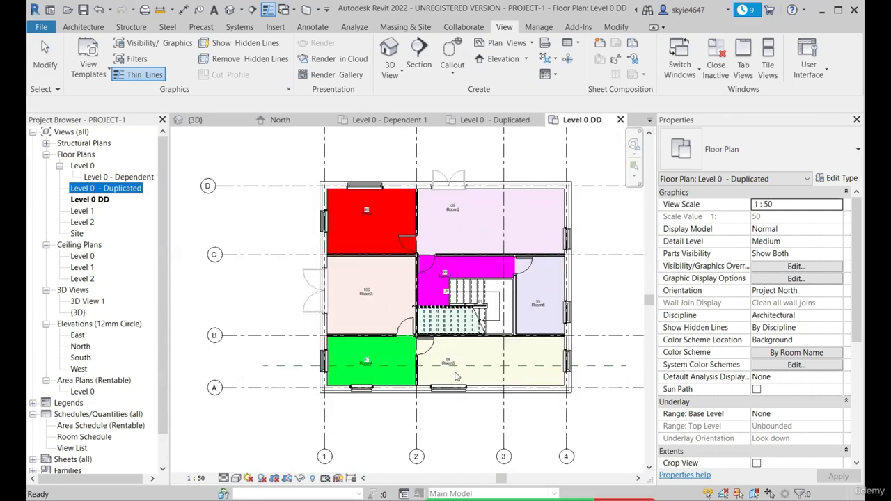
left_click(90, 199)
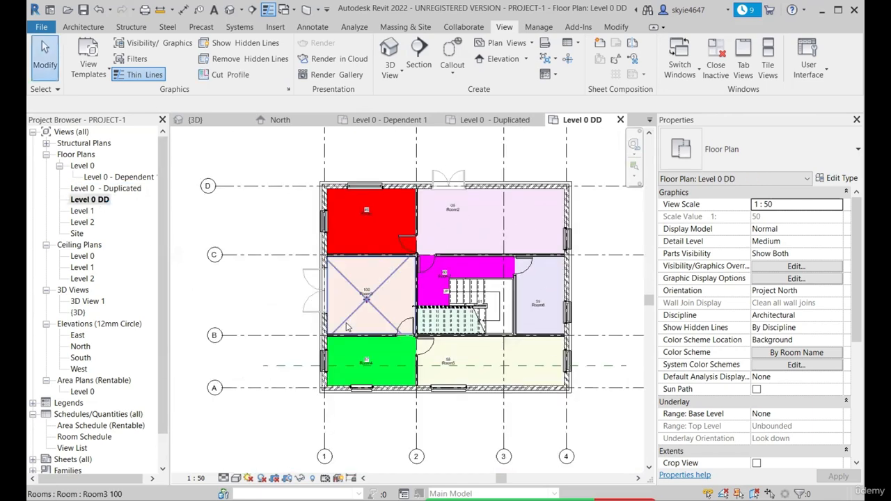
left_click(486, 123)
scroll(472, 299, "down", 2)
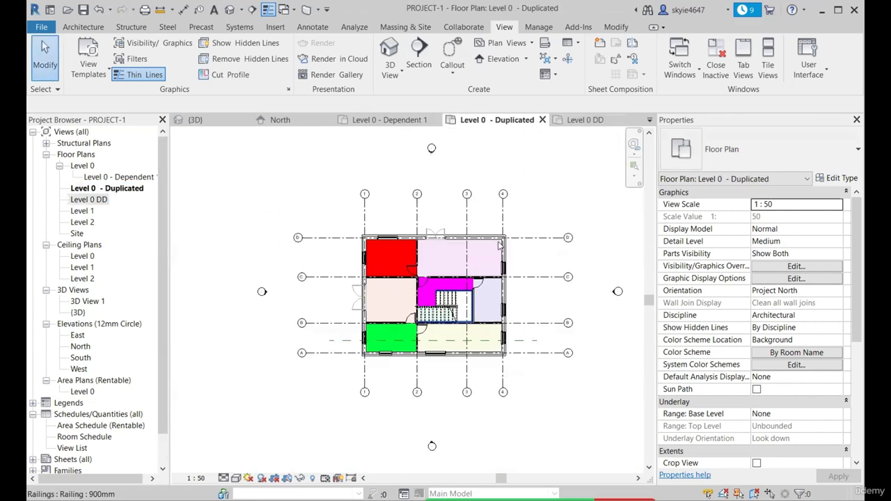
scroll(493, 240, "up", 2)
scroll(285, 296, "down", 2)
scroll(340, 359, "up", 1)
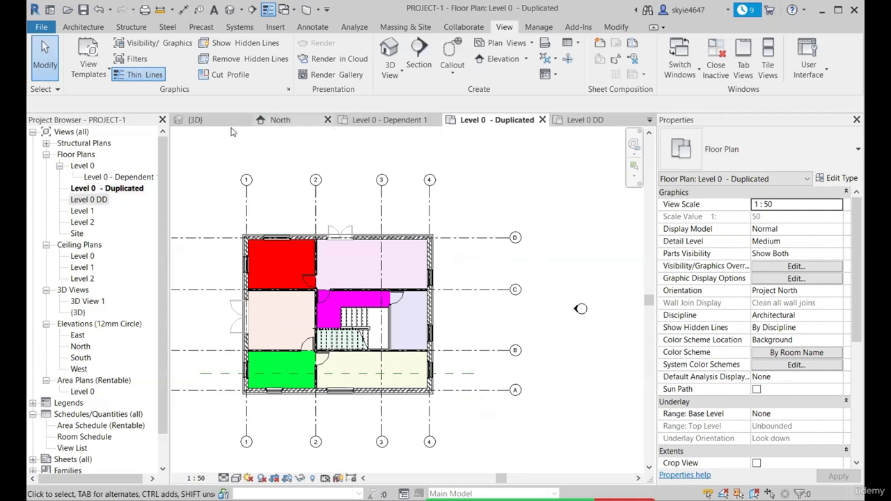
Close the Level 0 DD view and compare the room display in Level 0 and Level 0 - Dependent 1
left_click(399, 120)
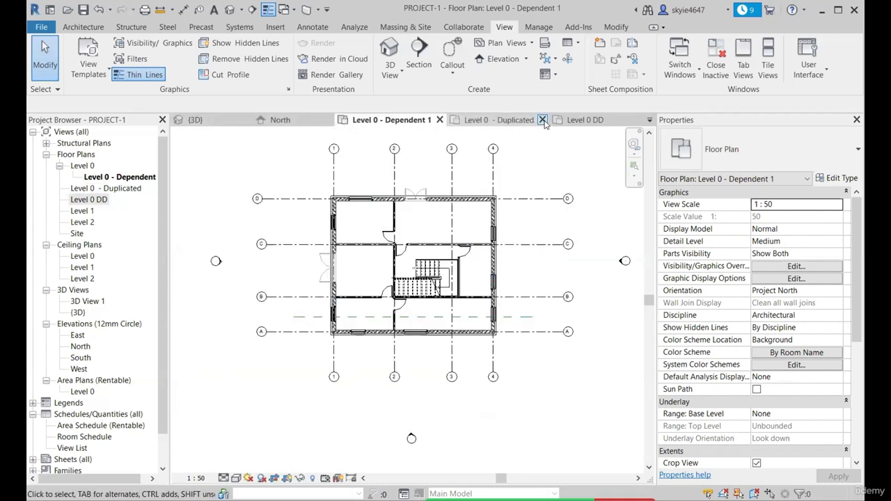
left_click(625, 120)
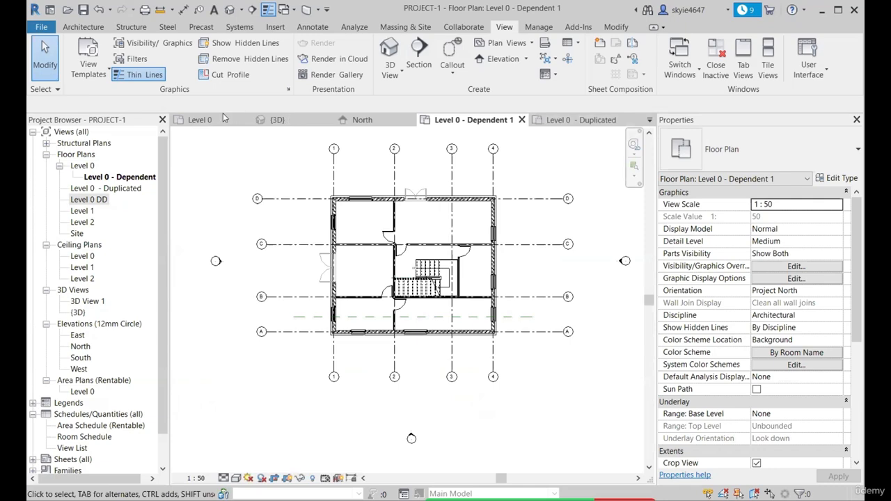
left_click(224, 119)
left_click(471, 120)
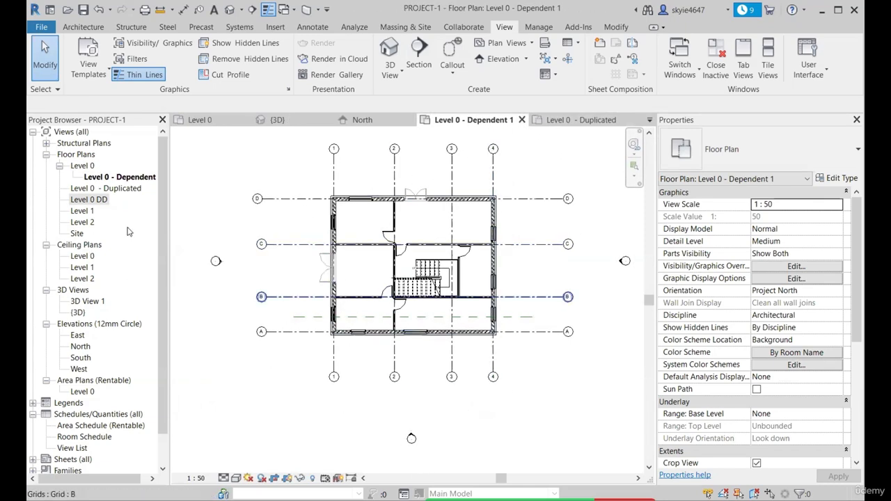
middle_click_drag(353, 263, 339, 292)
left_click(198, 121)
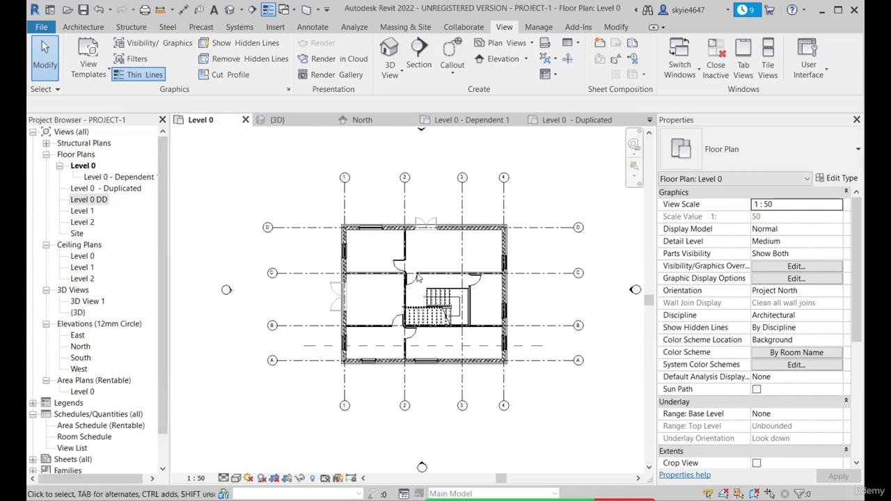
left_click(473, 120)
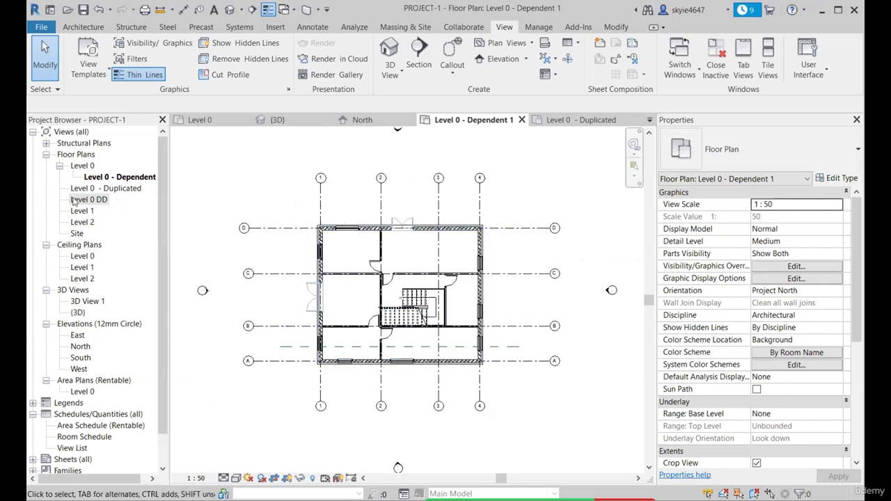
Review the duplicate and conversion options offered for Level 0 - Dependent 1 and Level 0 - Duplicated
right_click(106, 177)
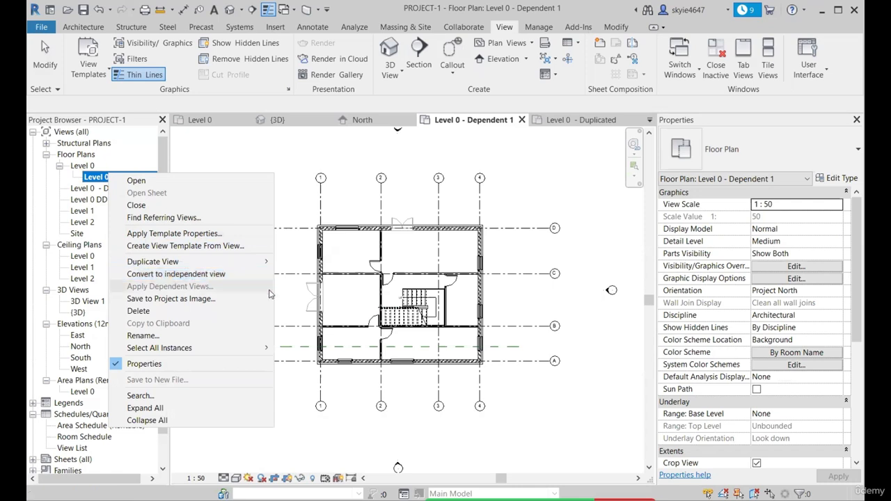
mouse_move(195, 263)
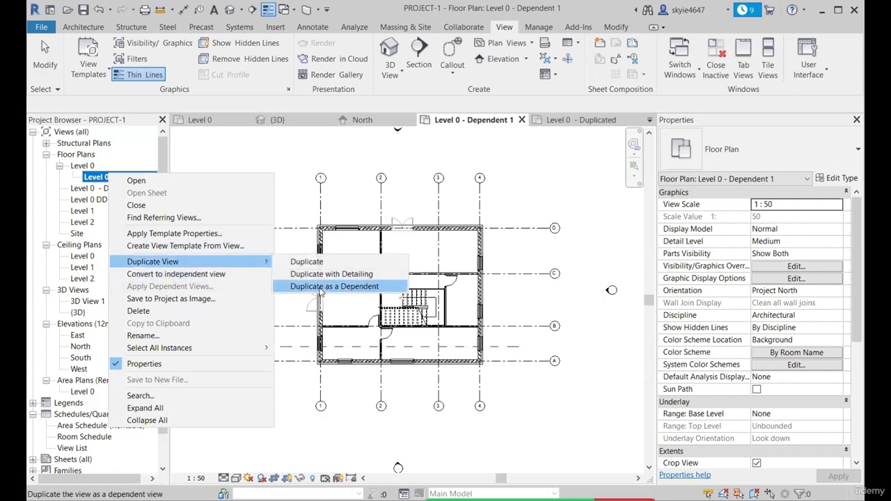
left_click(179, 220)
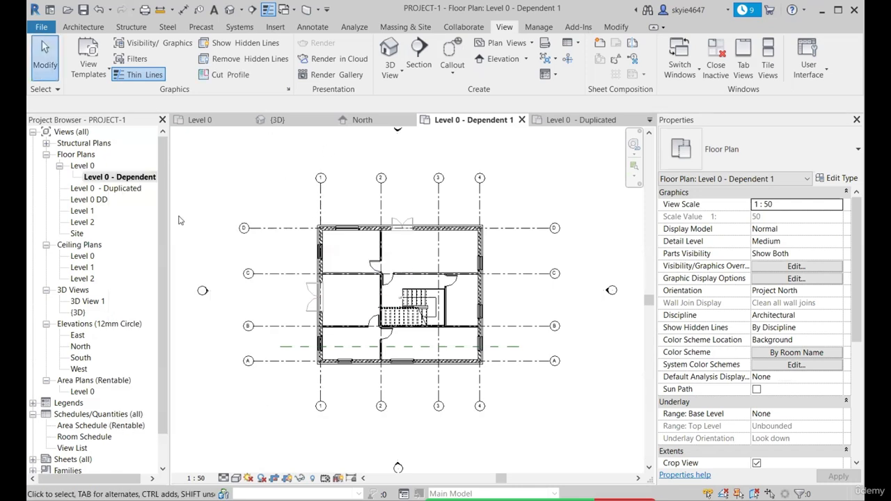
right_click(103, 189)
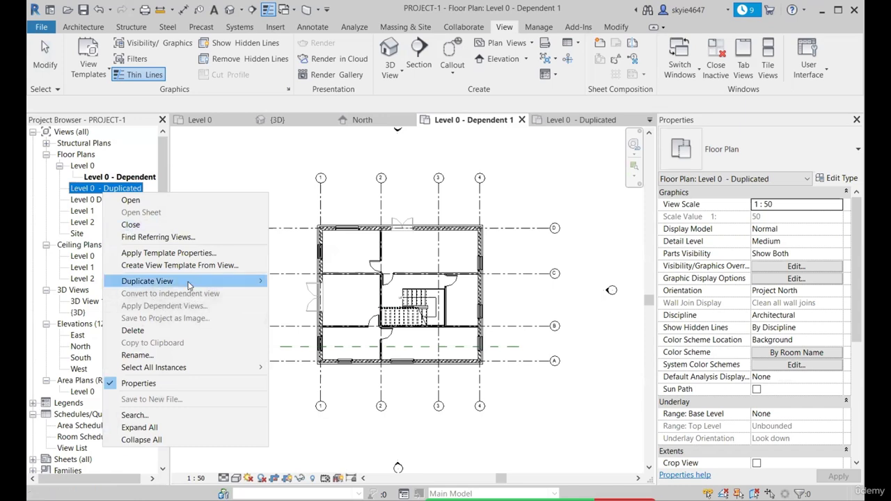
left_click(59, 199)
Convert the Level 0 - Dependent 1 plan to an independent view
left_click(119, 177)
right_click(120, 178)
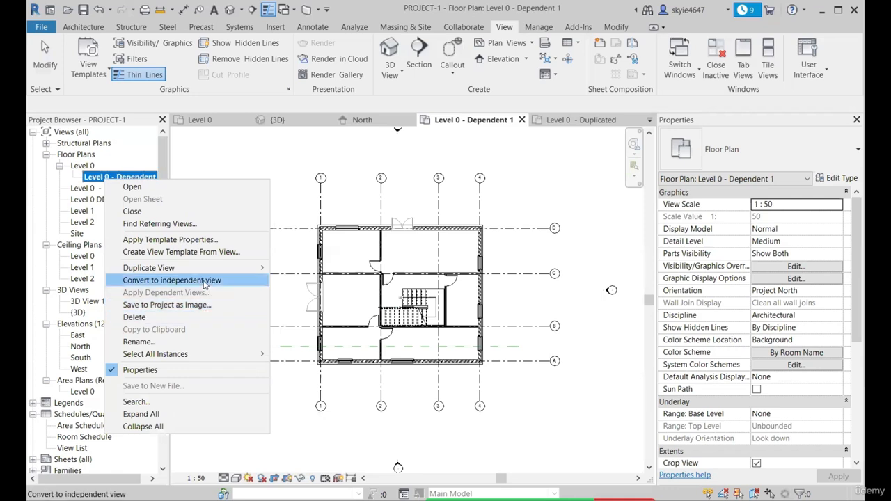
left_click(206, 281)
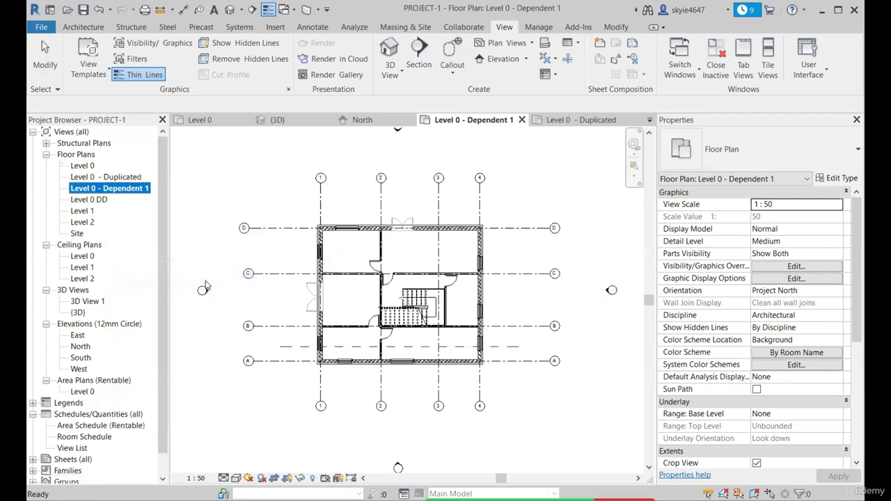
left_click(224, 186)
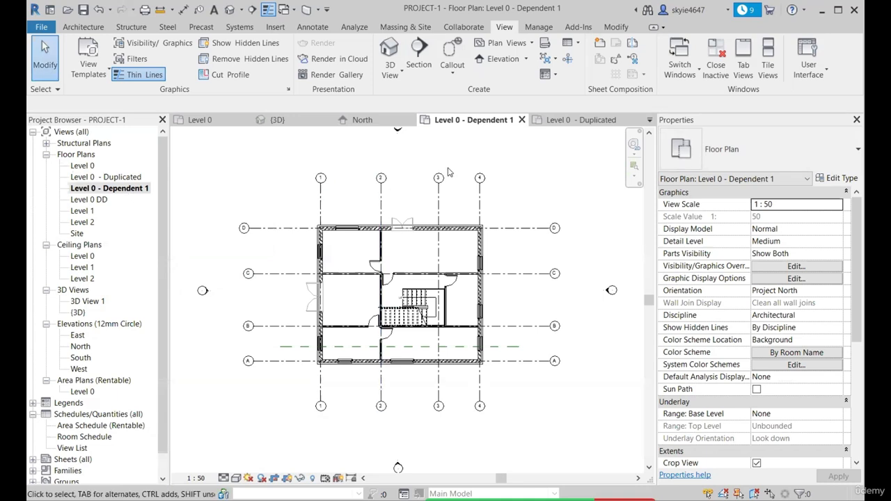
Check the crop region, extents and dependency properties of the Level 0 - Dependent 1 plan
scroll(449, 171, "down", 2)
scroll(322, 252, "up", 1)
scroll(797, 262, "down", 3)
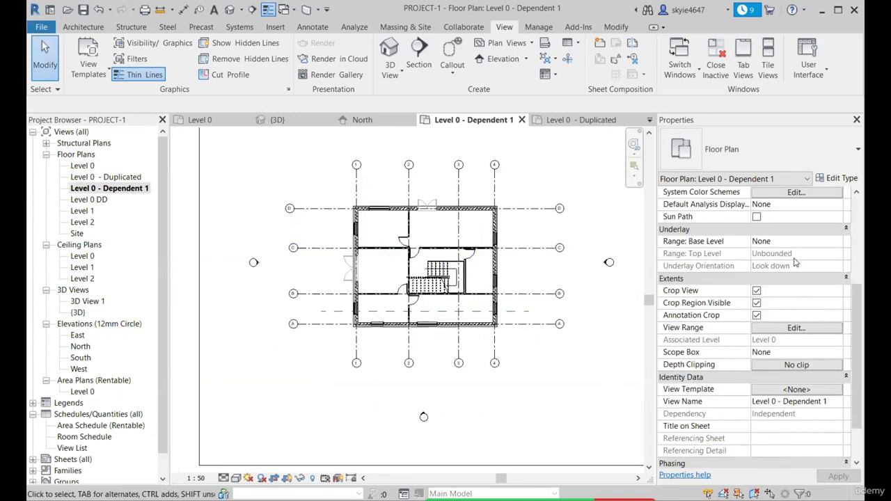
scroll(796, 262, "down", 3)
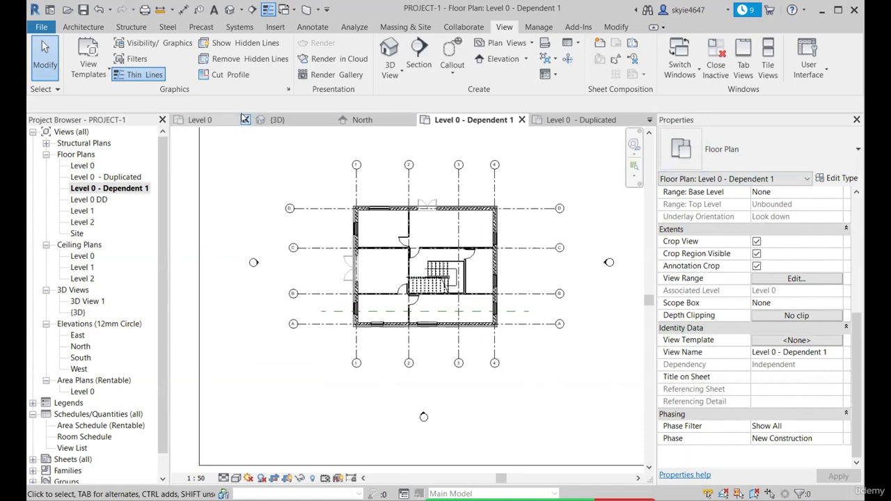
Turn the Rooms model category back on in the Visibility/Graphic Overrides of the Level 0 plan
left_click(201, 119)
scroll(362, 271, "up", 4)
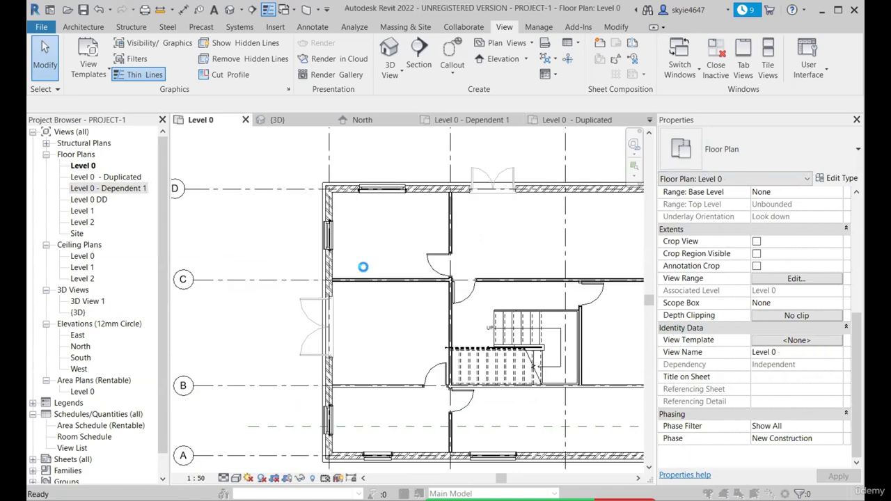
key("v")
key("g")
key("s")
scroll(282, 297, "down", 4)
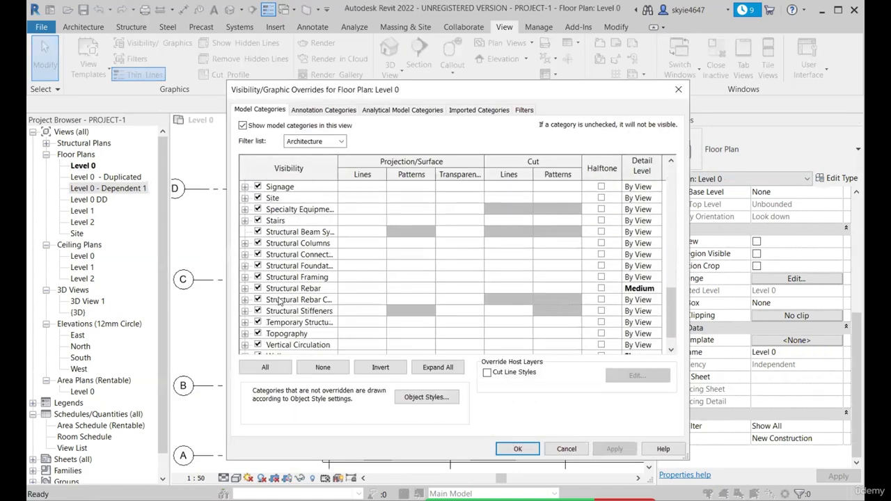
scroll(274, 290, "up", 2)
left_click(258, 209)
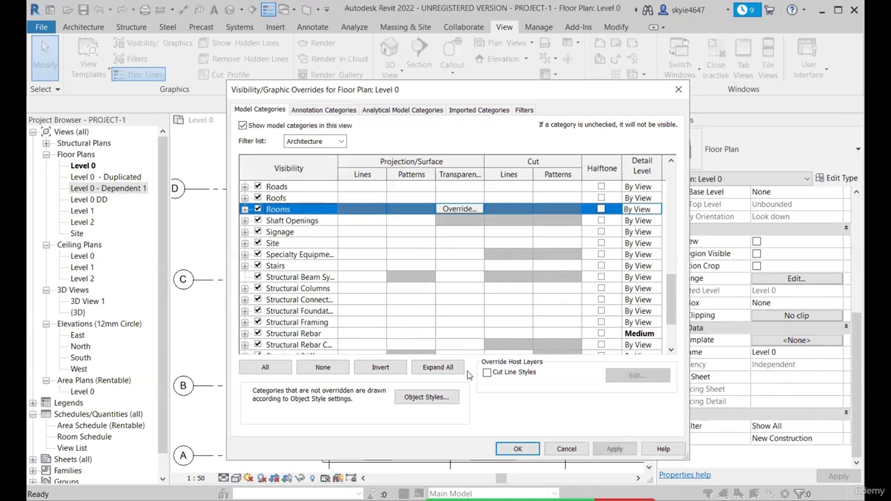
left_click(516, 449)
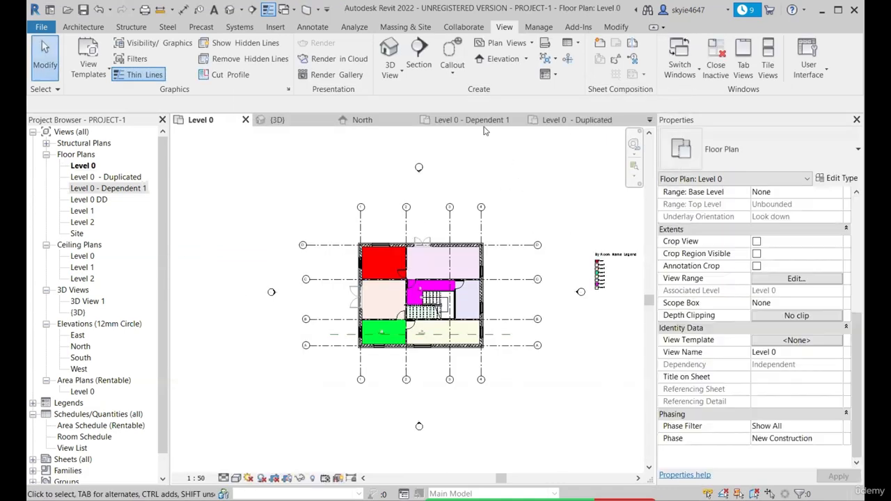
Check the room display in Level 0 - Dependent 1 and close the Level 0 - Dependent 1 and Level 0 - Duplicated views
key("ctrl+Tab")
scroll(431, 202, "up", 3)
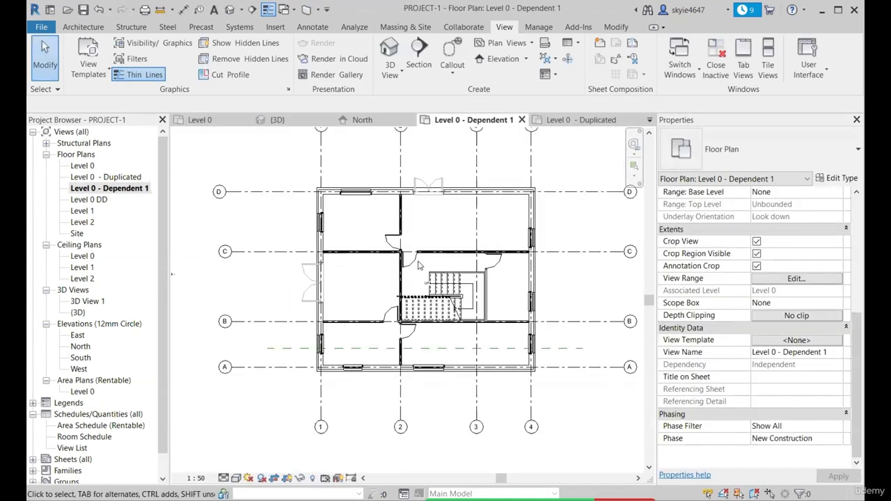
scroll(378, 240, "down", 2)
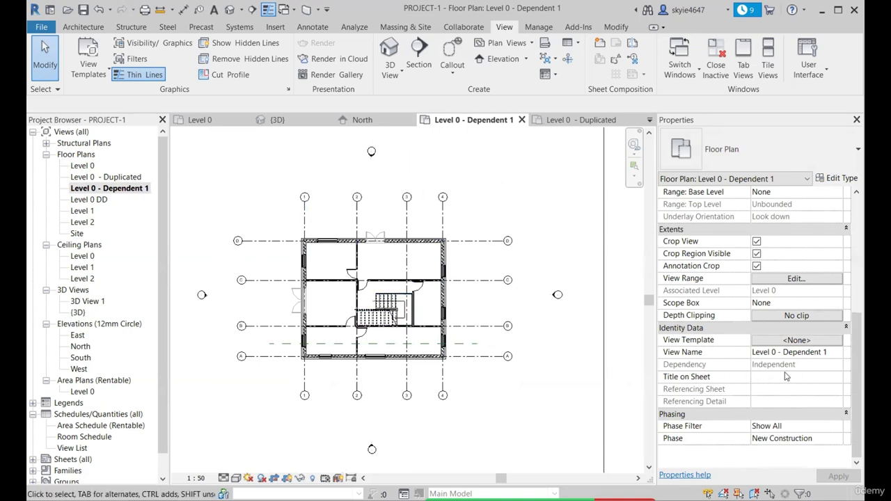
scroll(279, 213, "up", 2)
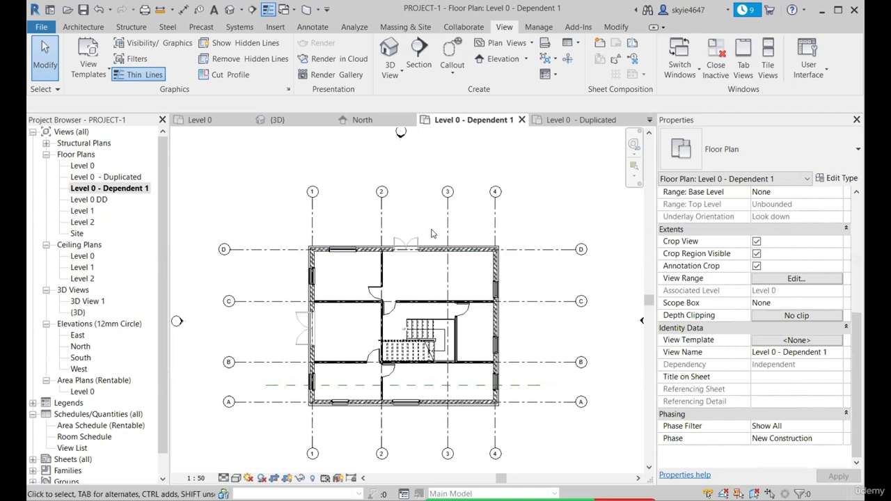
scroll(432, 234, "down", 2)
left_click(522, 120)
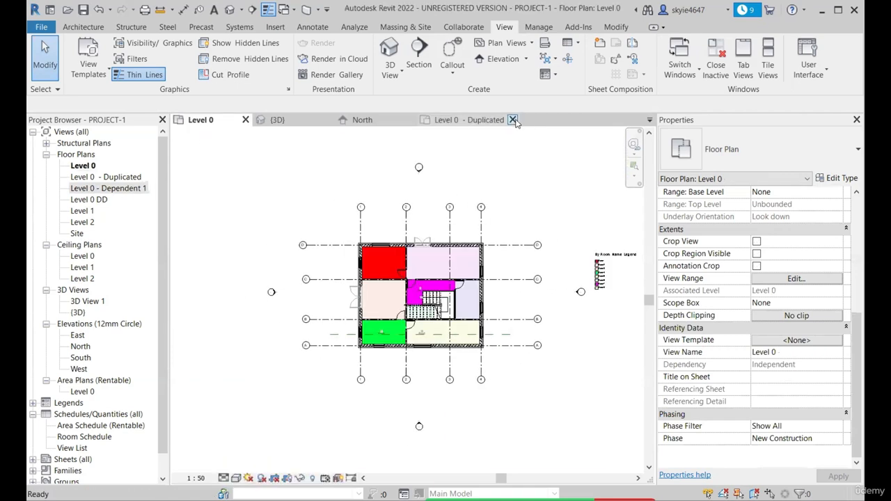
left_click(513, 120)
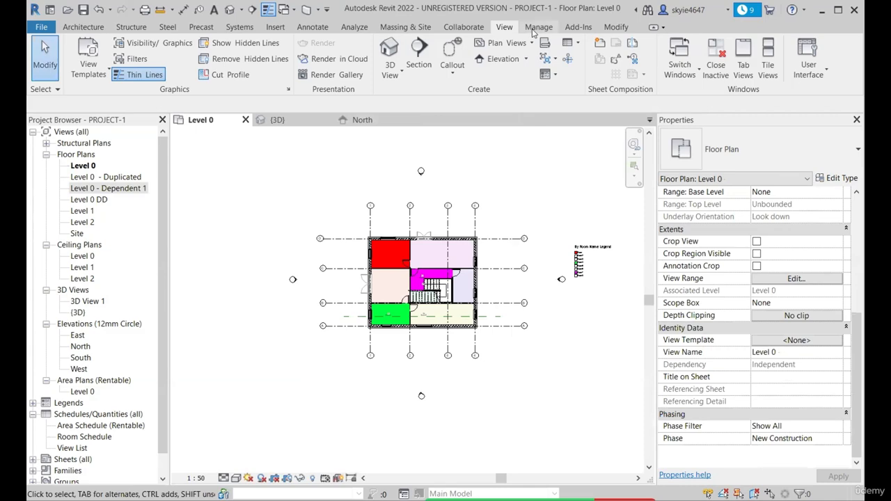
left_click(464, 27)
left_click(504, 27)
scroll(430, 255, "up", 3)
scroll(430, 255, "up", 1)
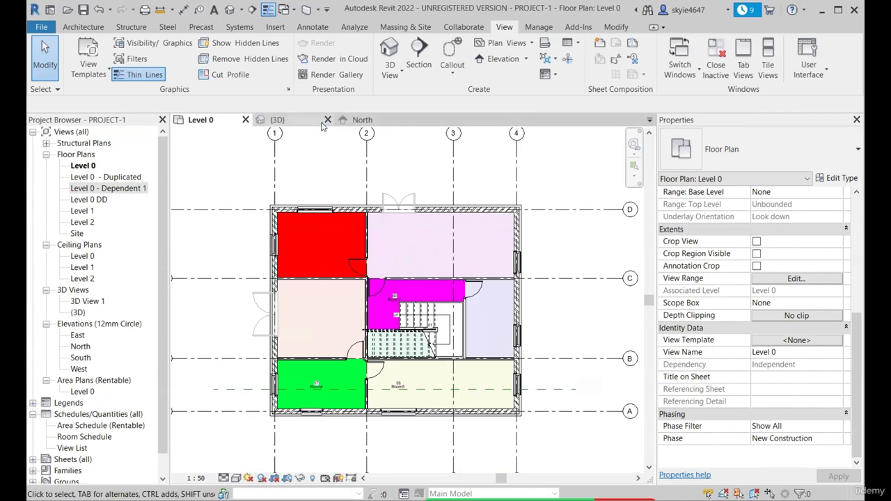
In the {3D} view, set the sill height of the small 910x910mm ground-floor window to 1500
left_click(278, 120)
scroll(450, 261, "down", 5)
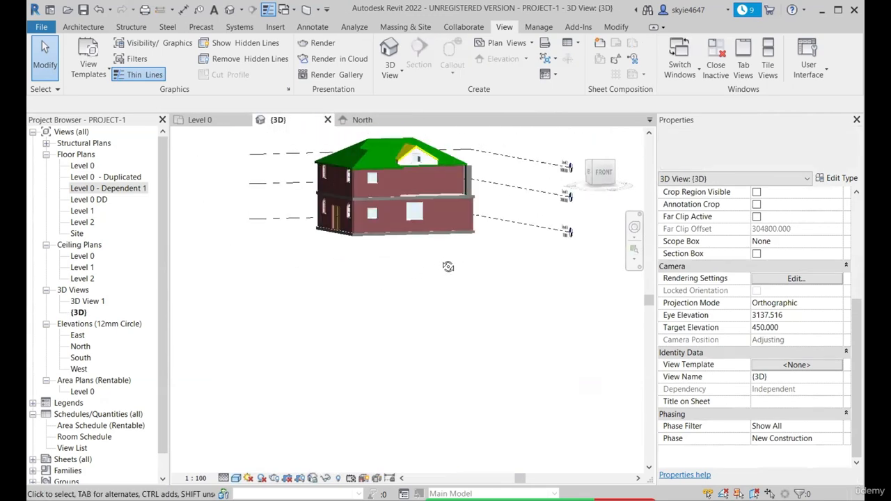
scroll(481, 239, "up", 5)
scroll(480, 240, "down", 2)
middle_click_drag(441, 220, 372, 221, "shift")
scroll(390, 234, "up", 3)
left_click(324, 217)
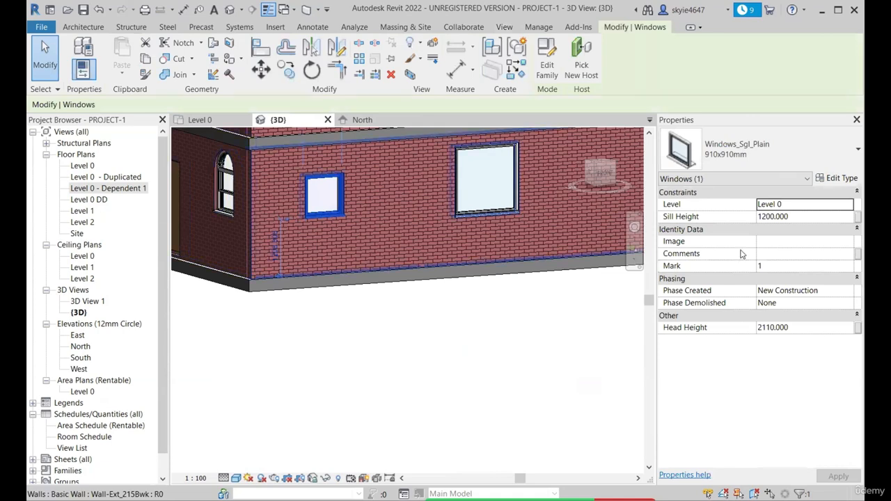
left_click(814, 216)
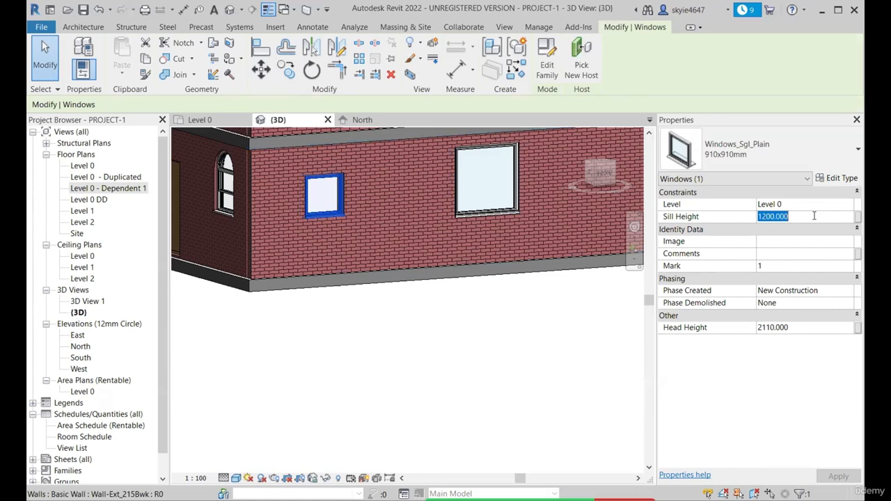
type("15")
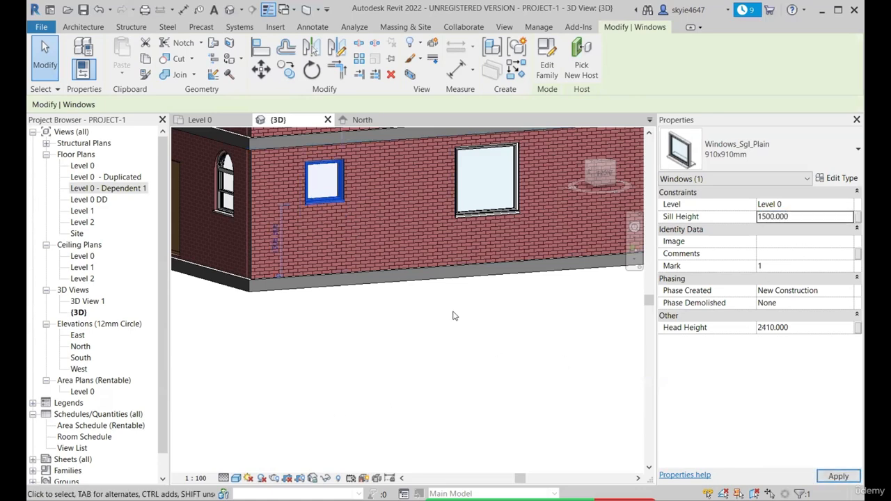
In the Level 0 floor plan, set the view range's cut plane offset to 1200
left_click(206, 120)
left_click(317, 428)
scroll(316, 428, "up", 4)
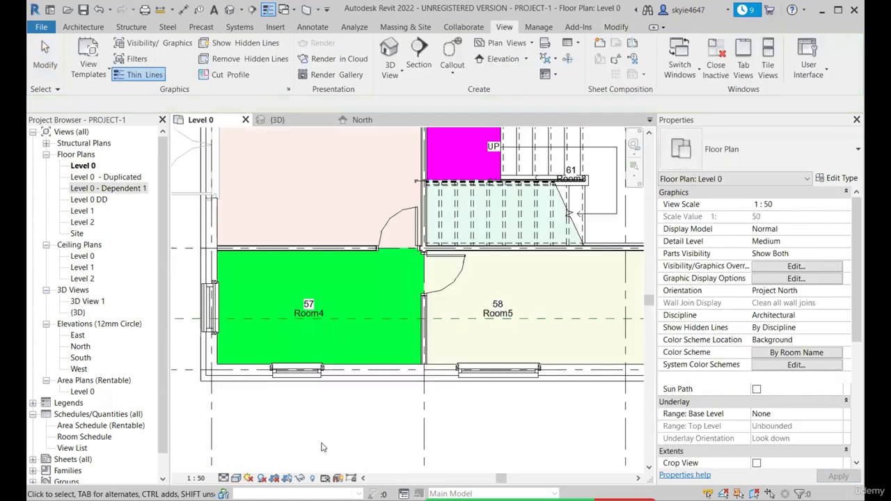
key("v")
key("r")
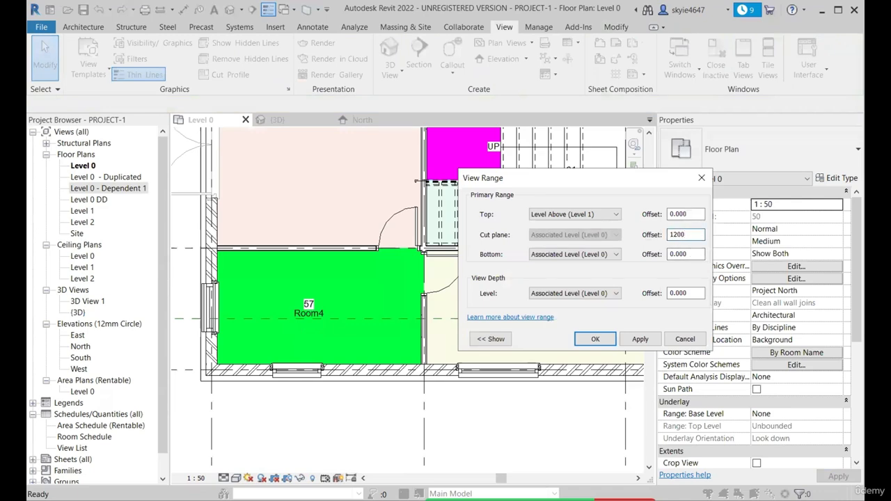
left_click(639, 339)
left_click(595, 339)
scroll(234, 279, "down", 3)
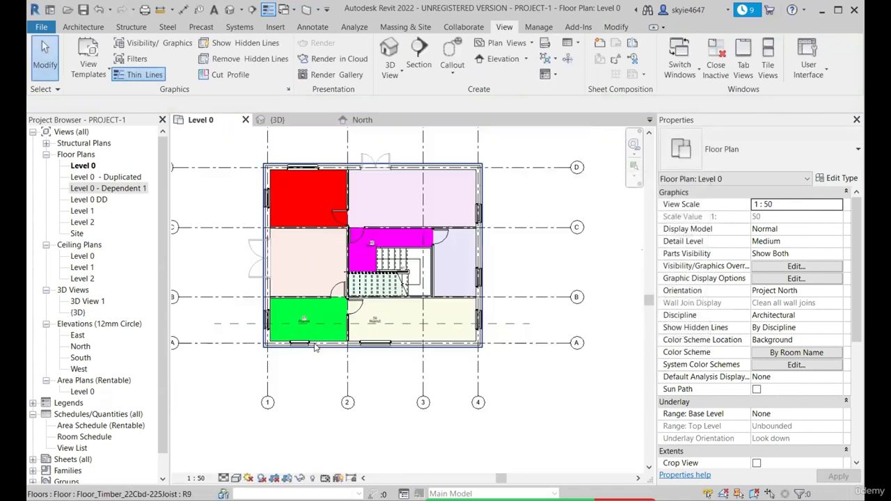
Set the top of the Level 0 plan's view range to Associated Level (Level 0) with an offset of 1200
scroll(308, 381, "up", 2)
key("v")
key("r")
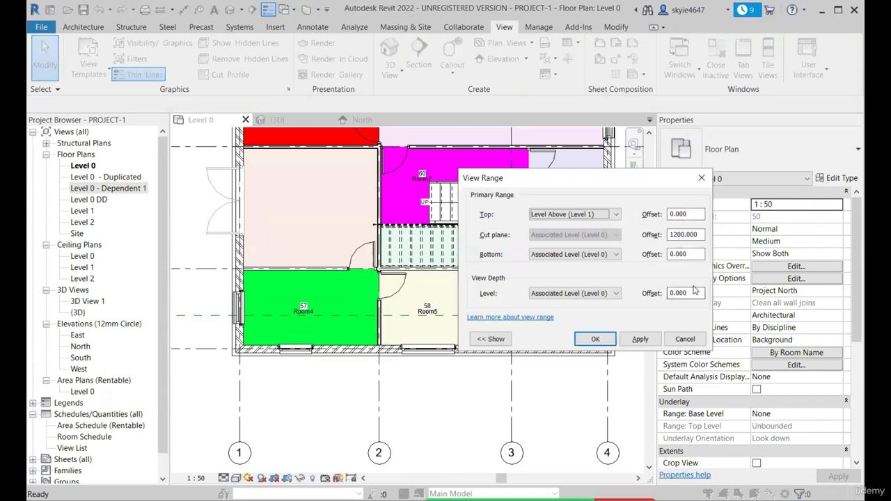
left_click(615, 215)
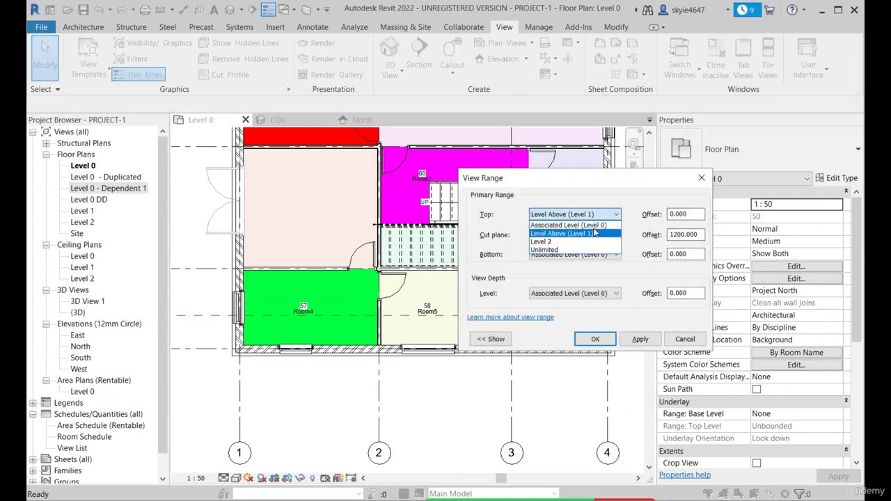
left_click(565, 224)
double_click(691, 214)
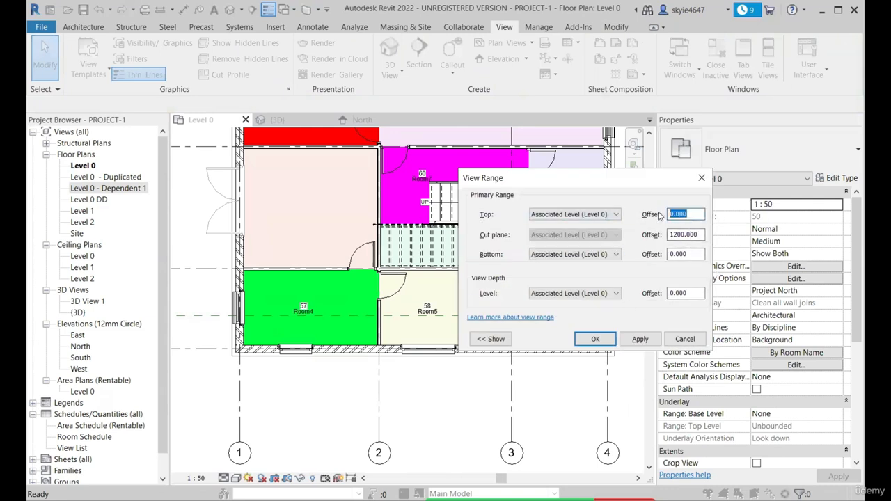
type("1200")
left_click(640, 339)
left_click(593, 339)
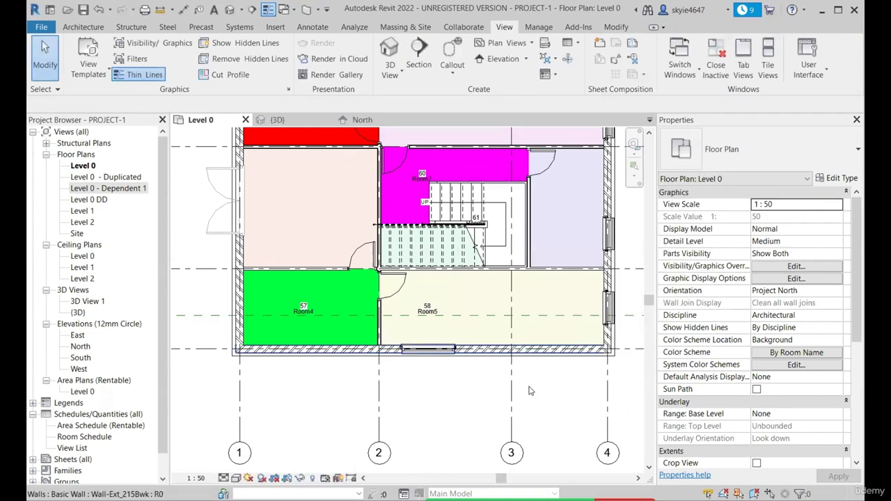
Examine how the windows in the exterior walls around Room4 and the rest of the Level 0 plan are displayed
scroll(374, 359, "up", 4)
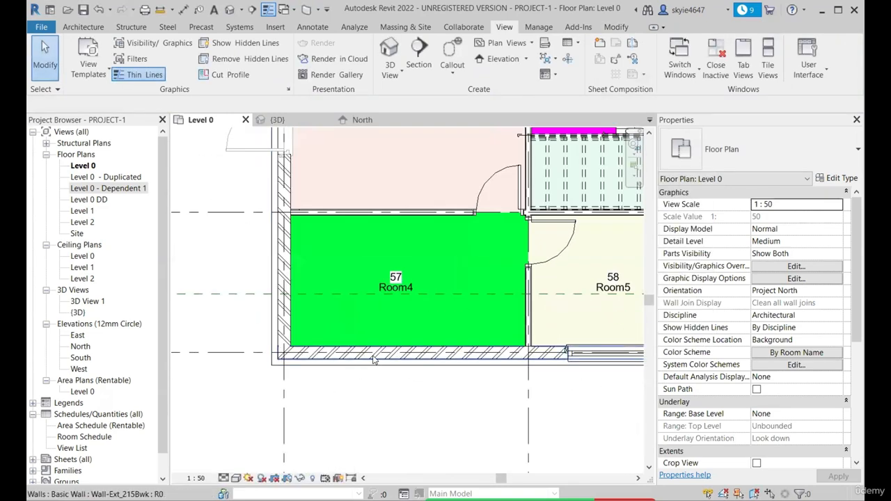
scroll(374, 359, "down", 4)
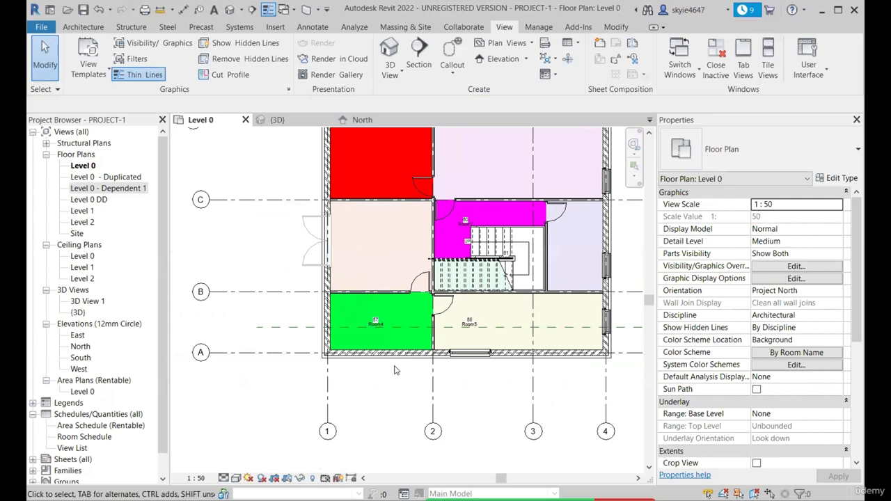
scroll(402, 338, "up", 3)
scroll(353, 337, "down", 2)
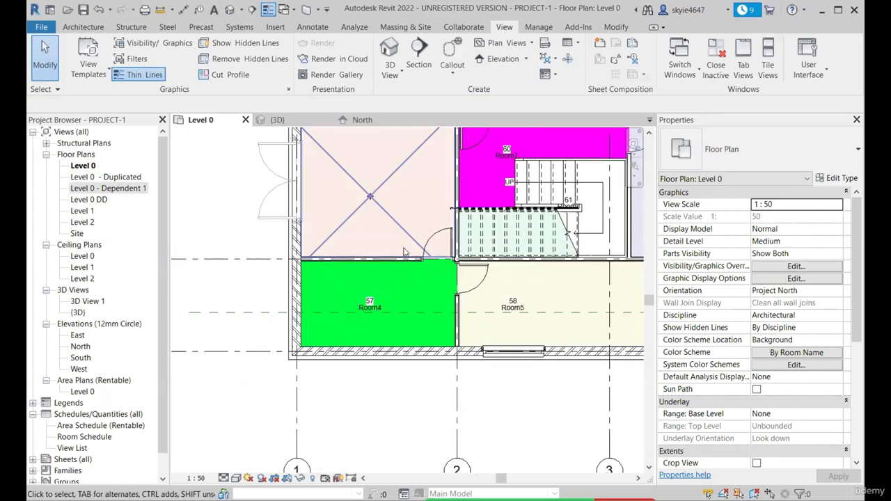
scroll(371, 351, "down", 3)
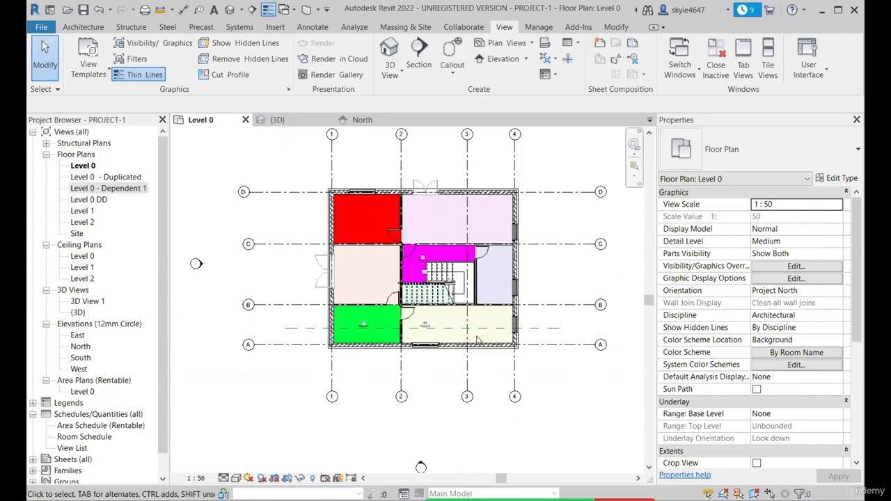
scroll(561, 314, "up", 1)
scroll(378, 342, "up", 3)
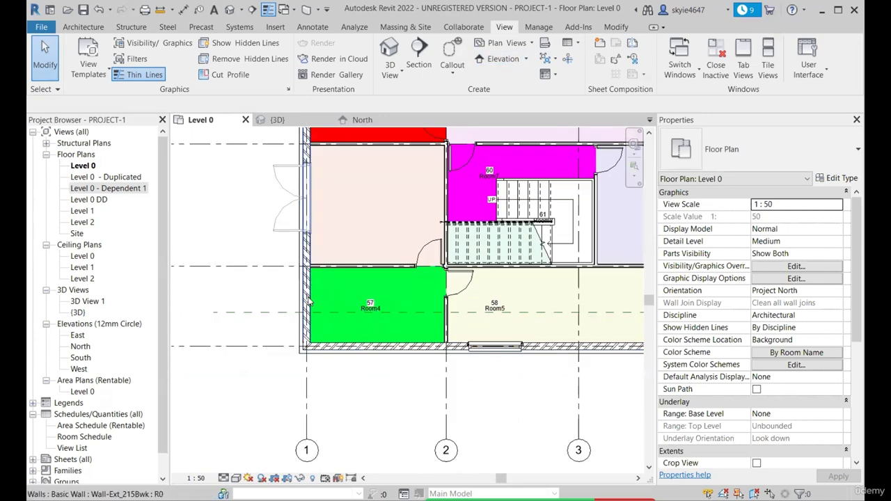
scroll(378, 342, "down", 1)
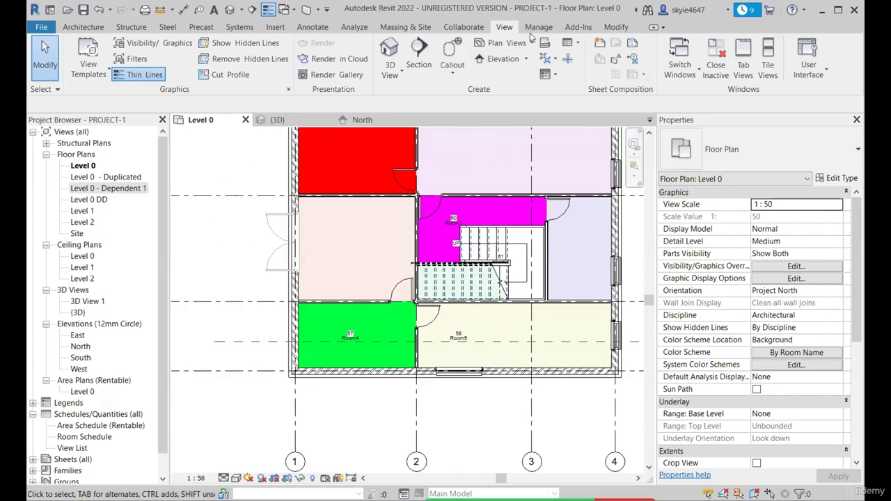
Create a rectangular plan region across the exterior wall on grid A below Room4, between grids 1 and 2
left_click(535, 43)
left_click(508, 140)
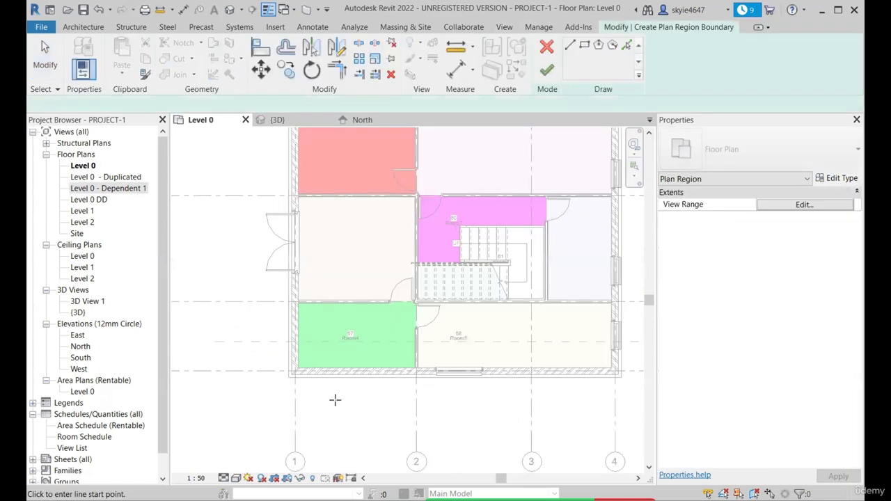
scroll(335, 397, "up", 2)
left_click(585, 45)
scroll(333, 335, "up", 1)
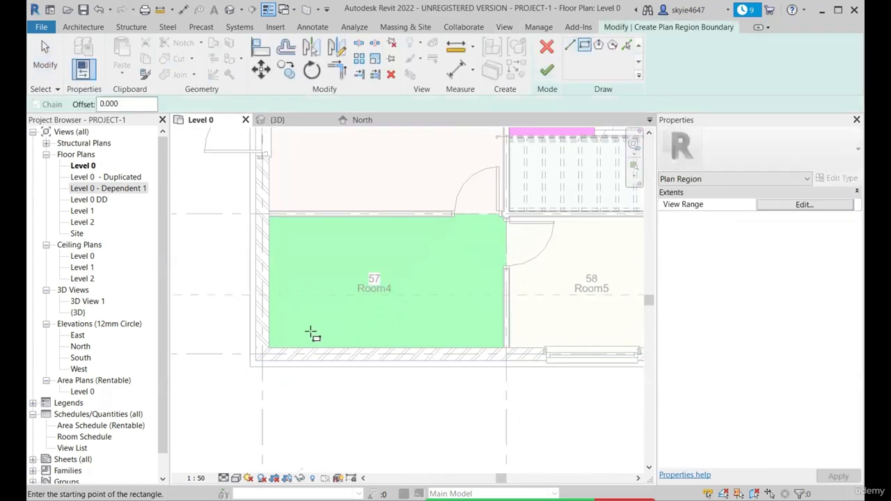
left_click(311, 332)
left_click(451, 411)
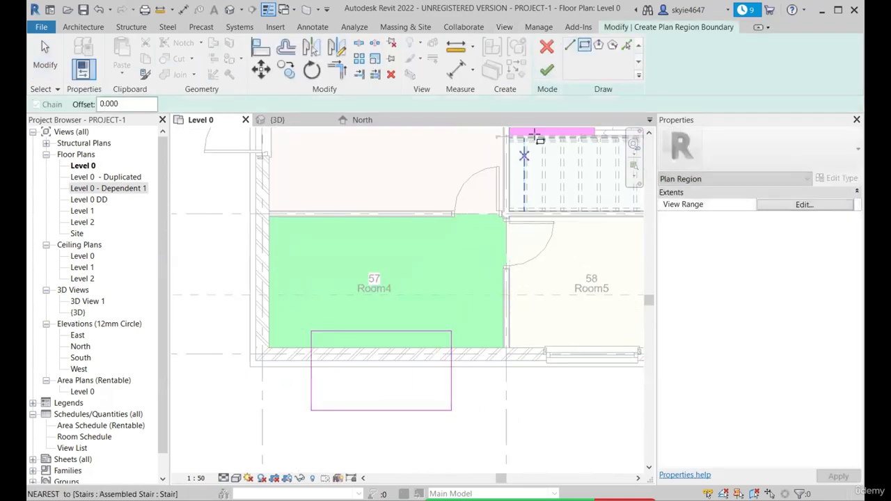
left_click(546, 70)
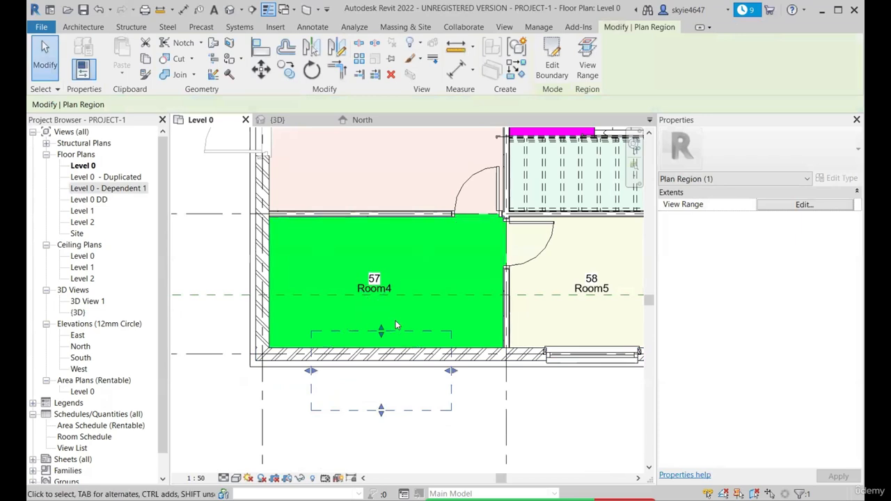
Examine the plan region's extent against the surrounding walls and rooms of the Level 0 plan
scroll(390, 322, "down", 2)
scroll(317, 362, "down", 3)
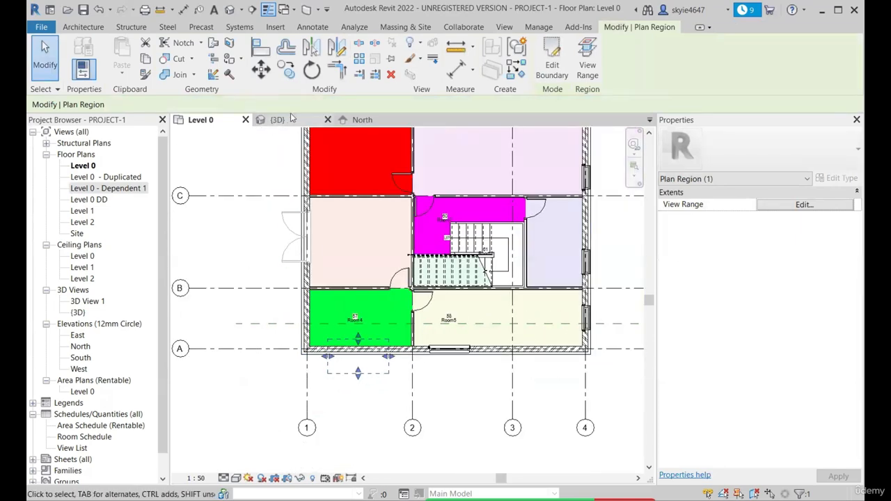
scroll(358, 354, "up", 4)
scroll(359, 353, "down", 3)
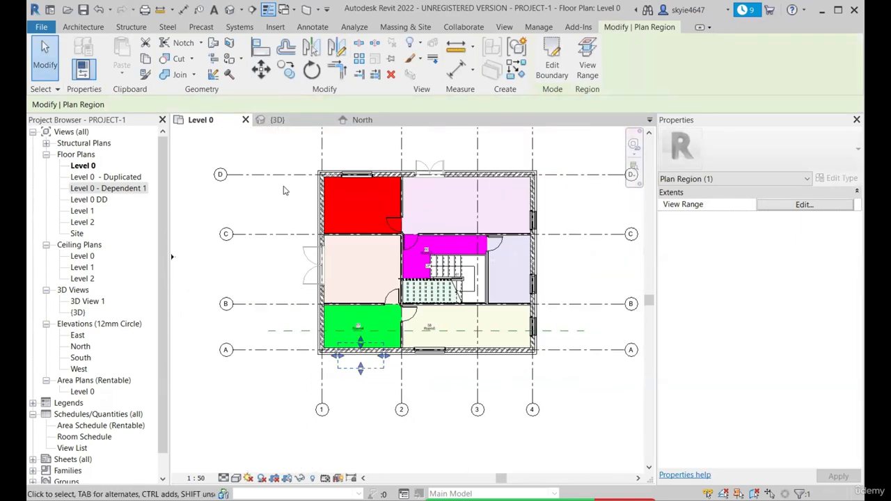
scroll(358, 371, "up", 4)
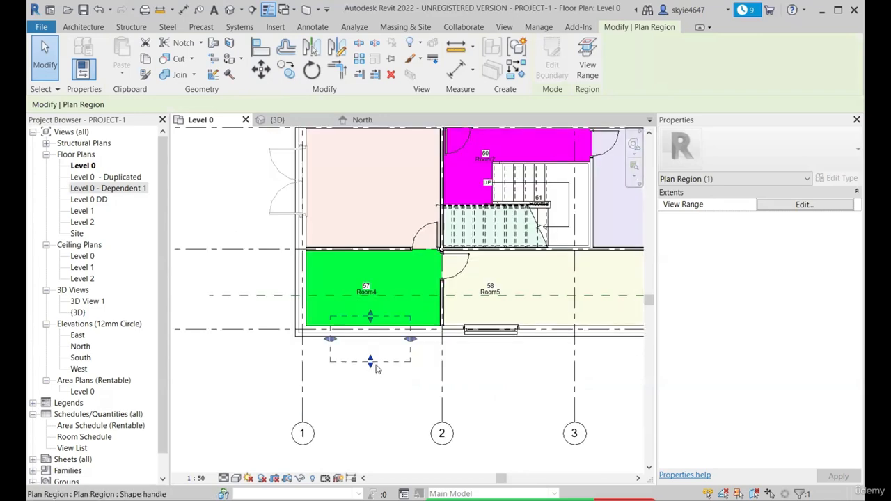
key("Escape")
left_click(404, 359)
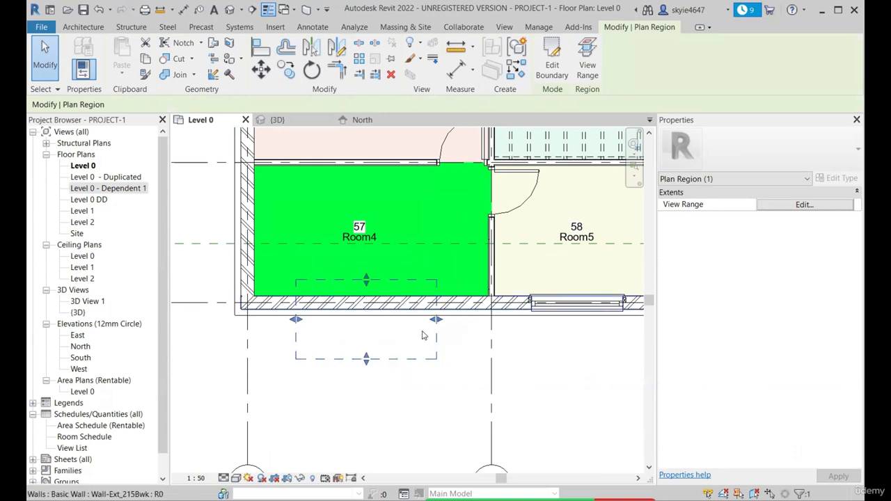
scroll(317, 307, "down", 4)
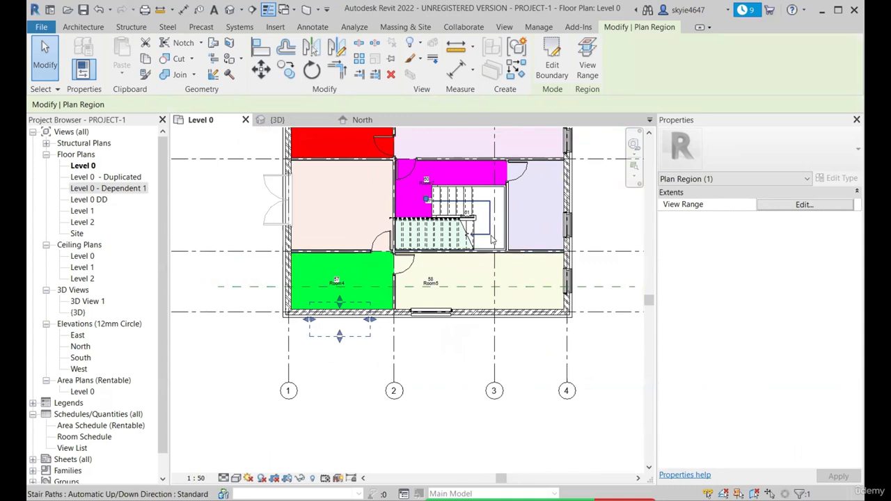
Check the view range settings of the whole Level 0 plan and close them without changes
left_click(507, 341)
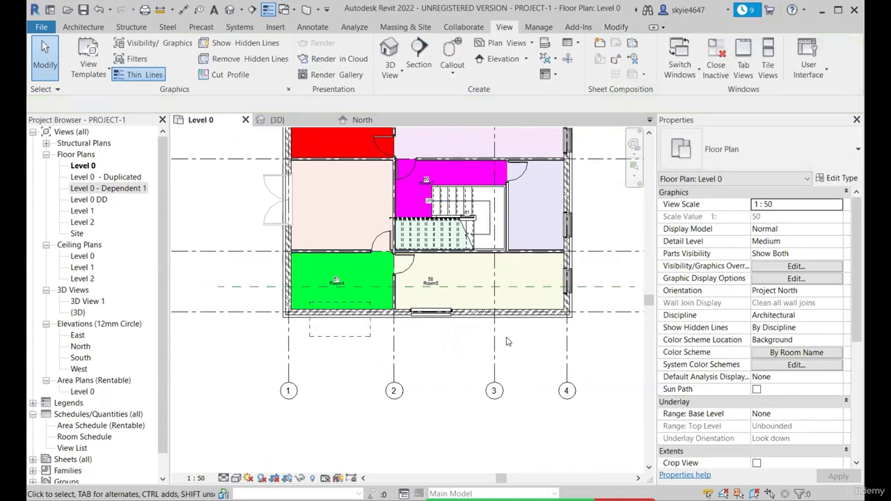
key("v")
key("r")
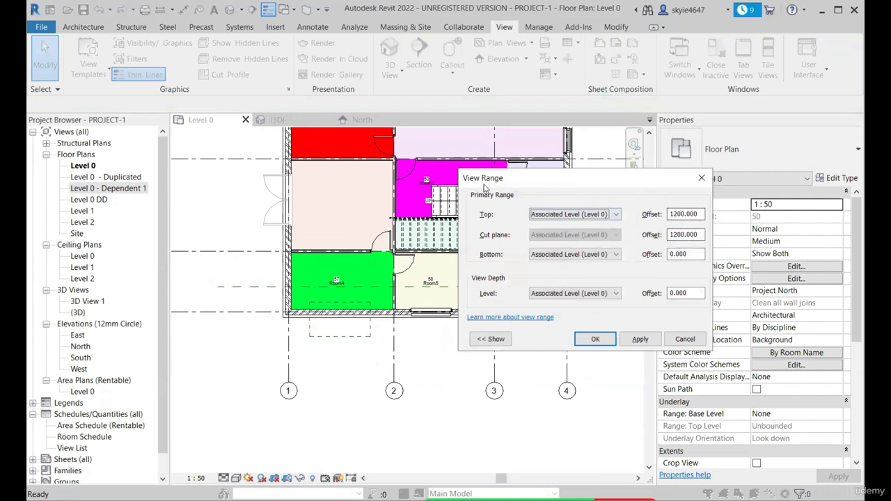
left_click_drag(511, 184, 465, 191)
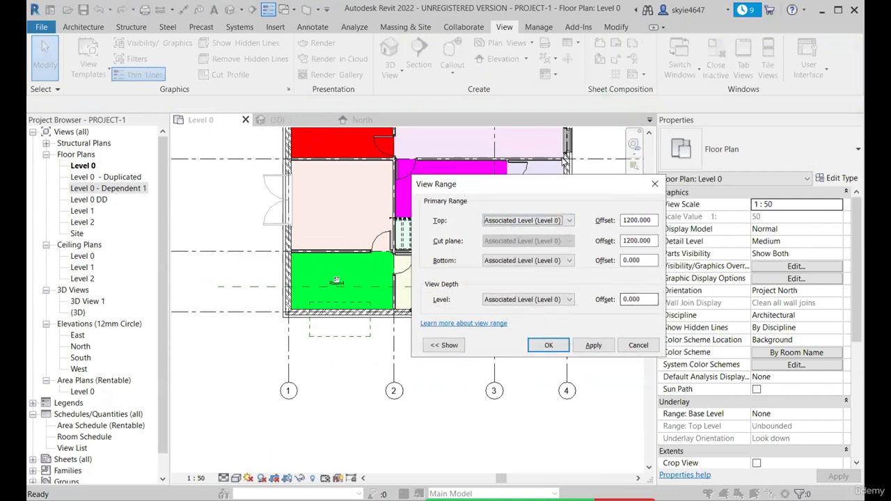
left_click(654, 184)
Set the plan region's own view range to a top offset of 3000 and a cut plane offset of 1500 from Level 0
scroll(327, 343, "up", 5)
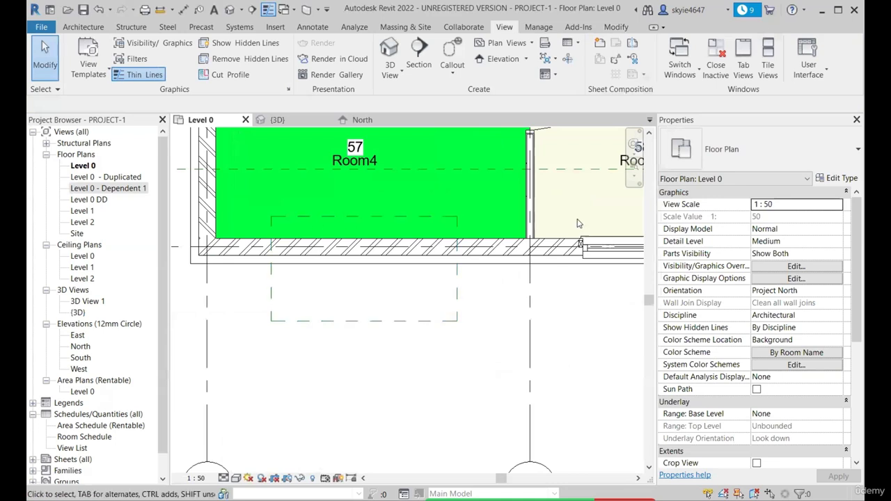
left_click(315, 322)
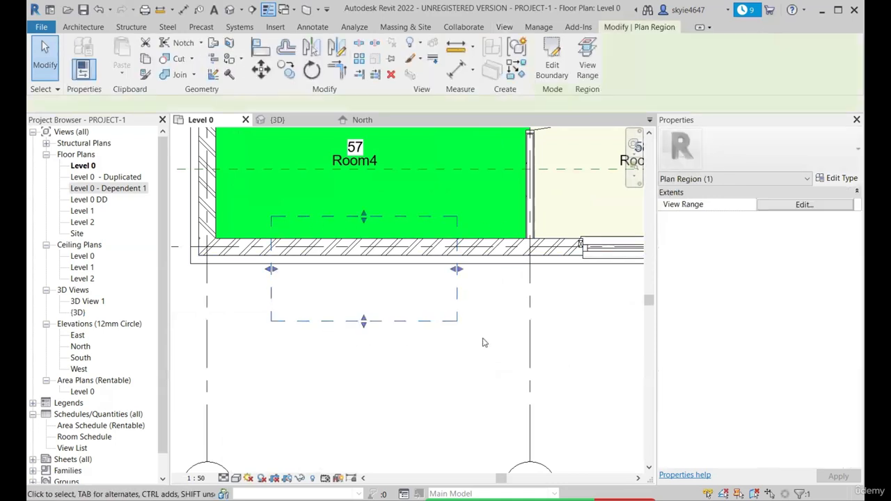
left_click(587, 69)
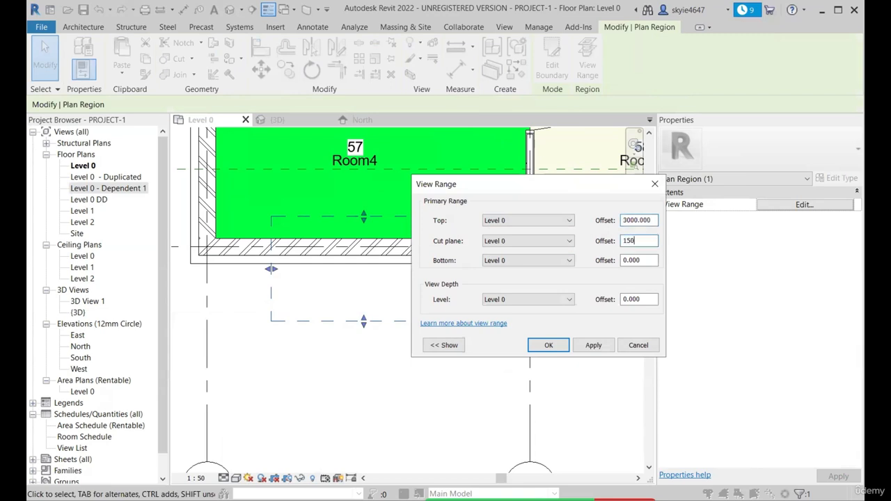
left_click(594, 345)
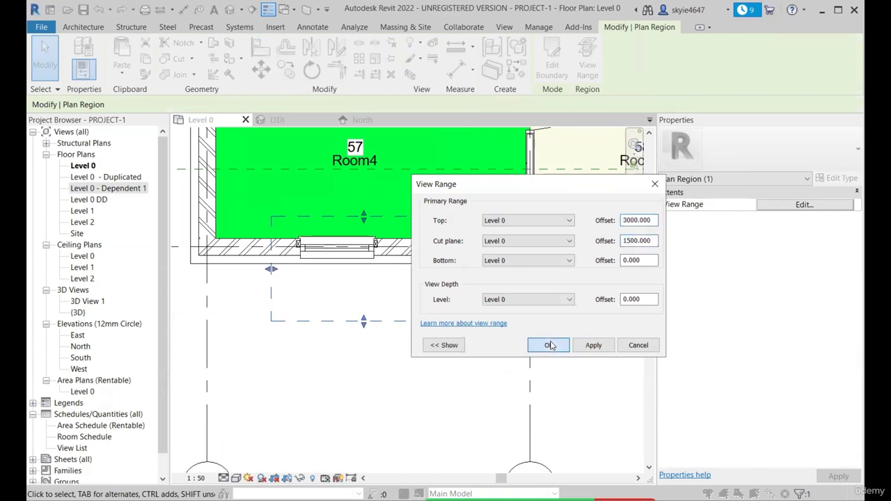
left_click(548, 345)
left_click(337, 293)
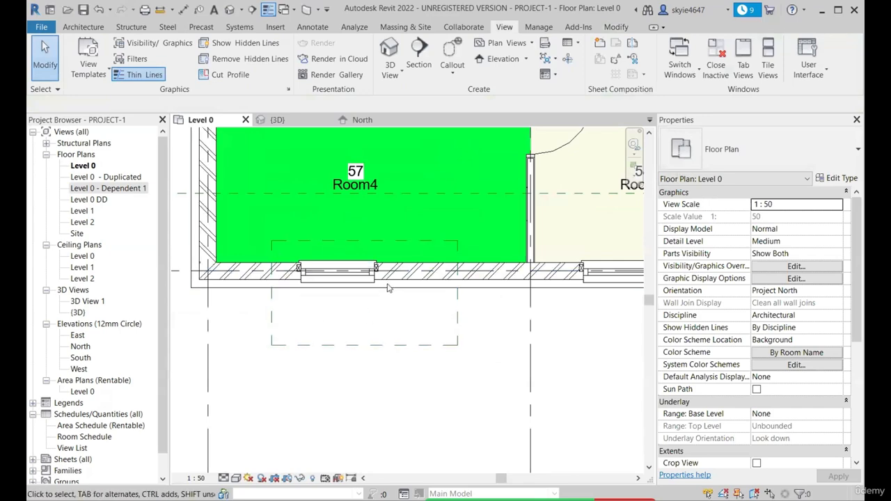
Stretch the plan region outward past the exterior wall on grid 1 and upward so it also covers Room4's arched side window
scroll(337, 293, "down", 2)
scroll(369, 285, "down", 2)
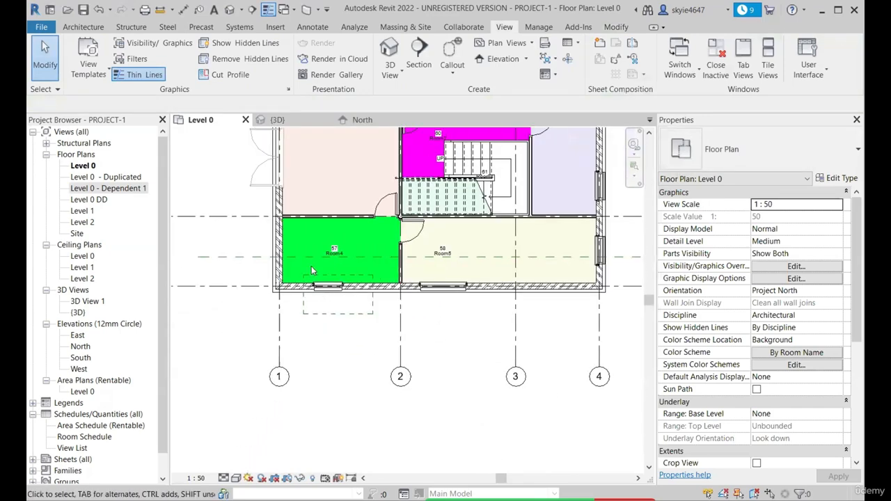
scroll(364, 278, "up", 3)
left_click(342, 364)
scroll(340, 363, "down", 1)
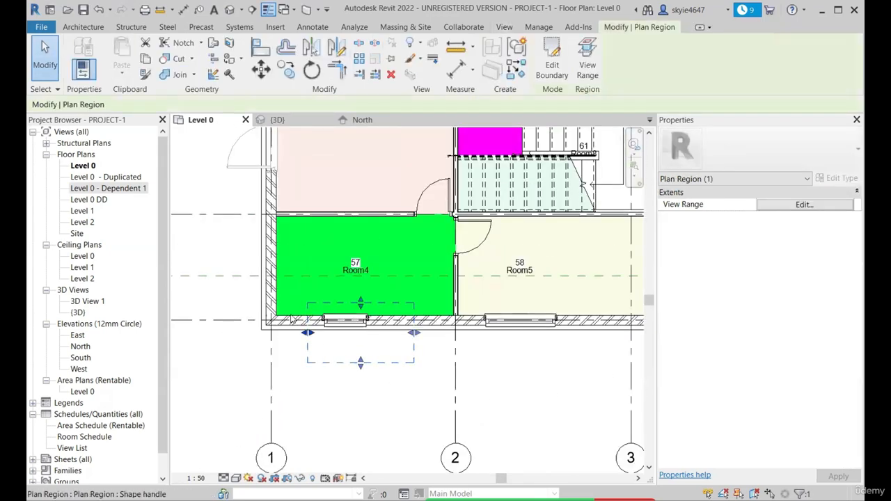
left_click_drag(307, 333, 225, 336)
scroll(281, 318, "down", 1)
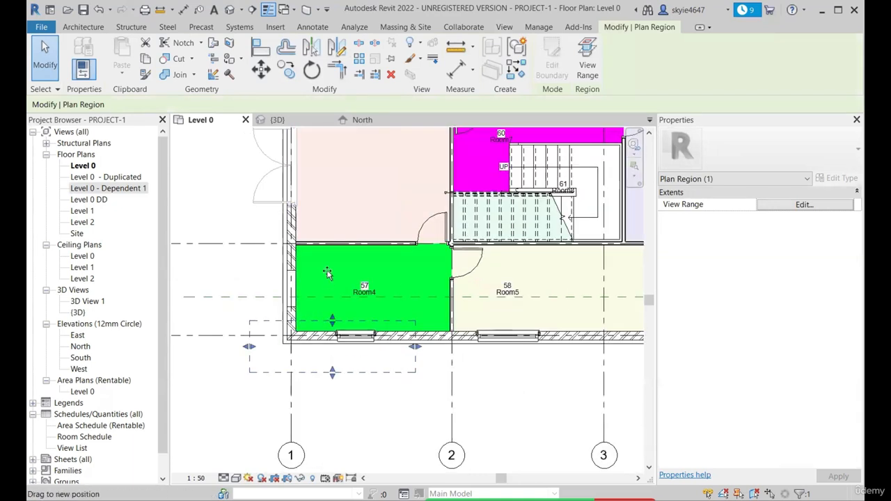
left_click_drag(332, 320, 333, 257)
scroll(334, 267, "up", 1)
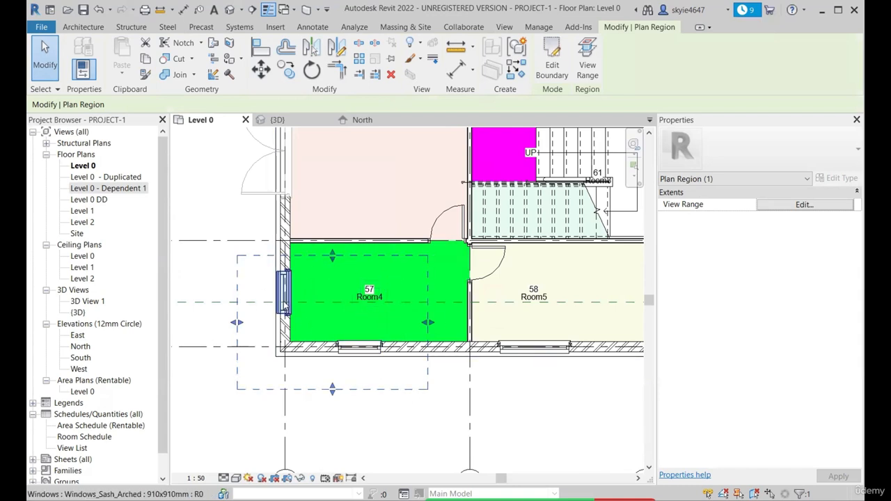
scroll(336, 368, "down", 2)
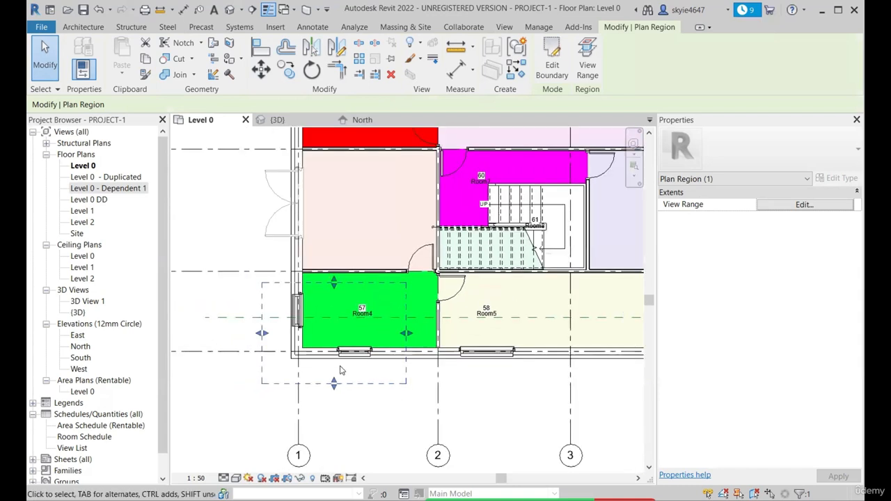
Delete the plan region around Room4 from the Level 0 plan
left_click(388, 397)
left_click(381, 385)
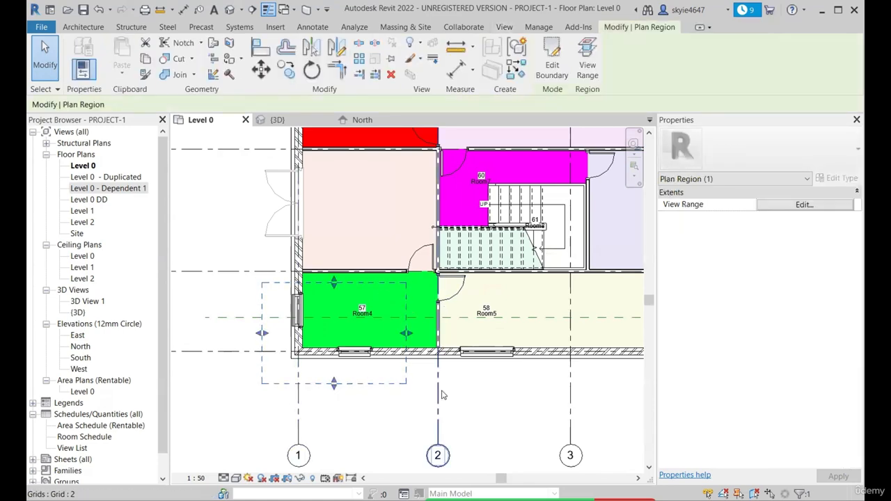
scroll(301, 346, "down", 2)
left_click(335, 381)
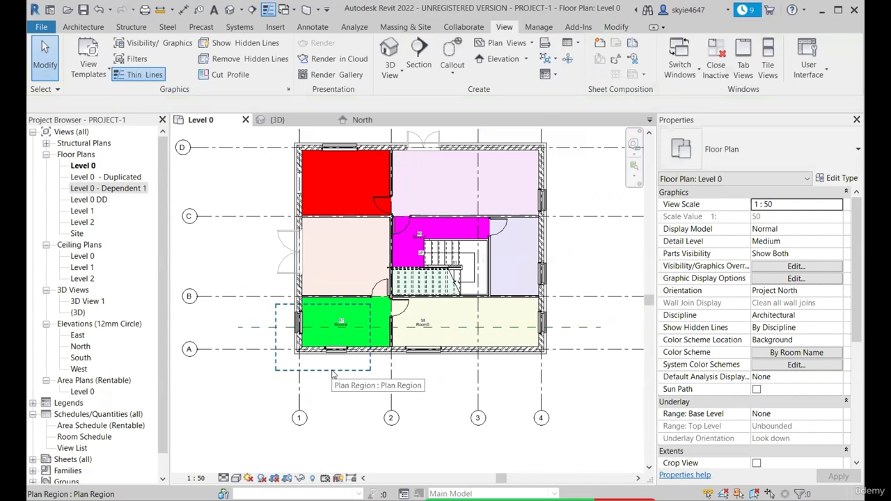
left_click(333, 375)
left_click(340, 383)
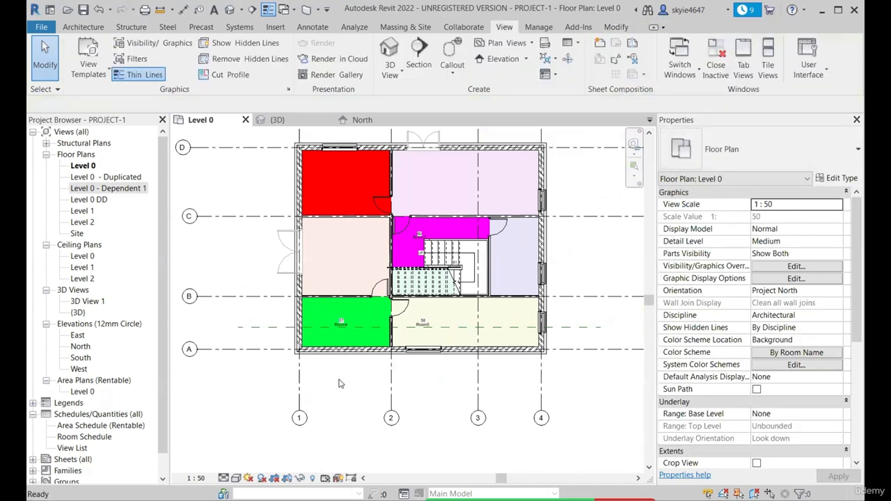
scroll(340, 383, "up", 6)
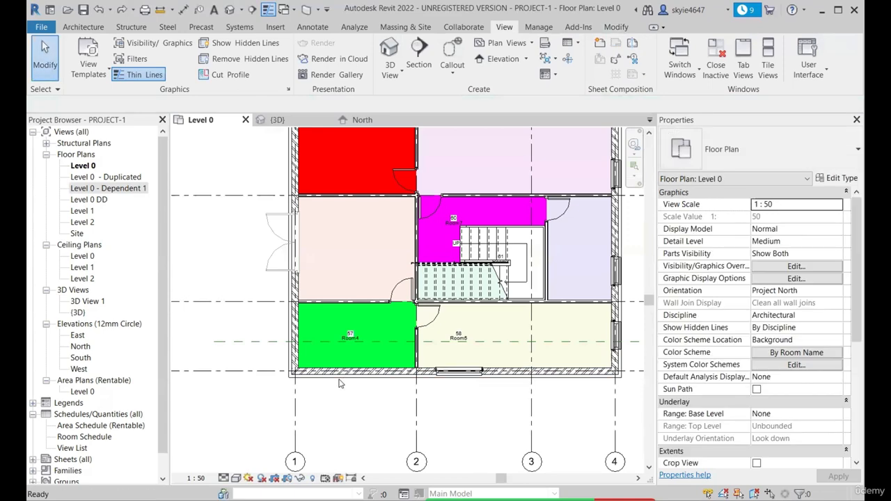
scroll(340, 383, "up", 3)
scroll(340, 383, "down", 6)
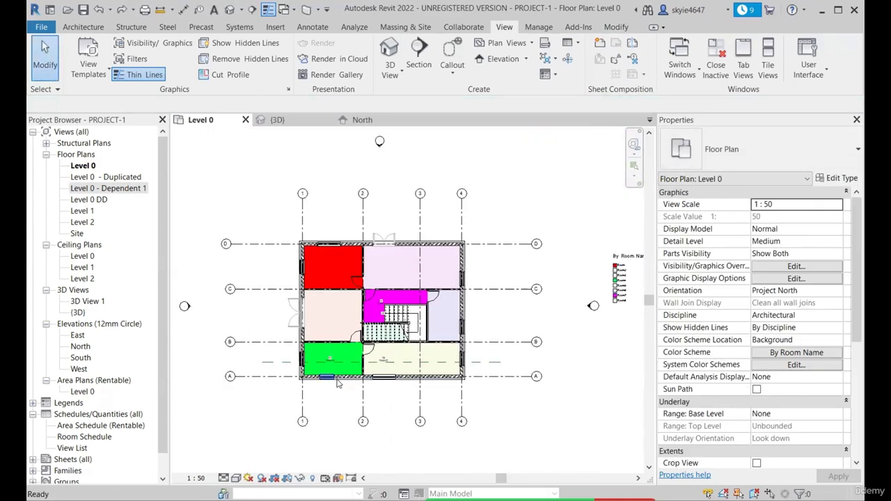
scroll(339, 383, "up", 4)
scroll(339, 381, "down", 3)
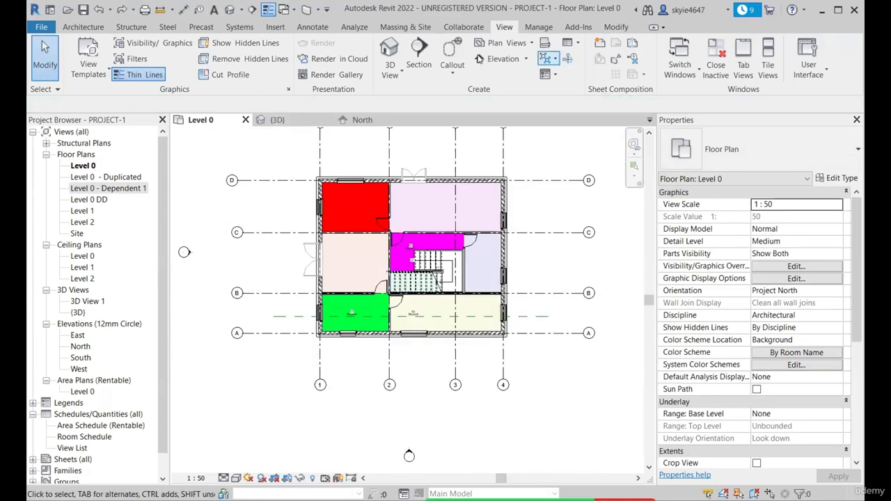
left_click(537, 47)
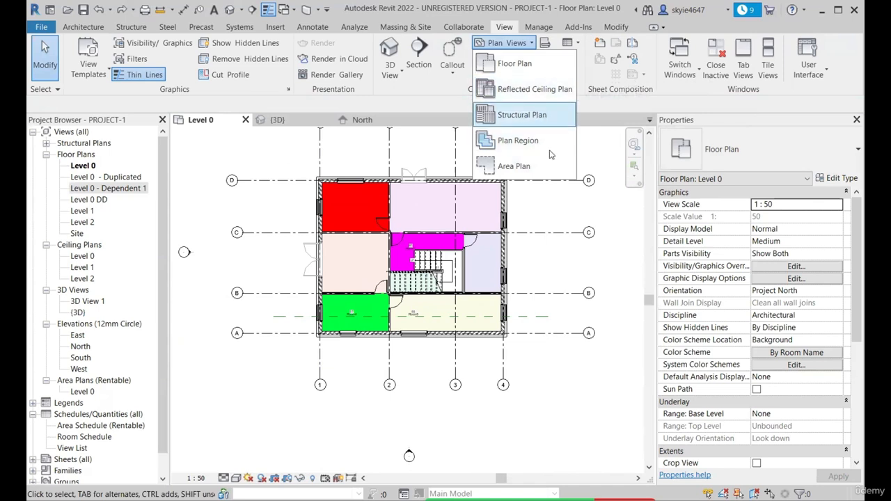
scroll(416, 165, "down", 3)
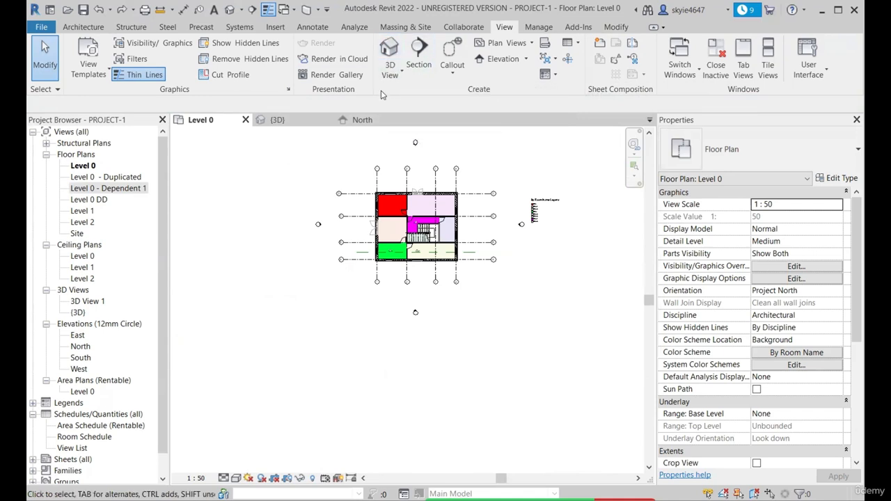
Open the default 3D view and inspect the whole house from its front and left sides
left_click(403, 72)
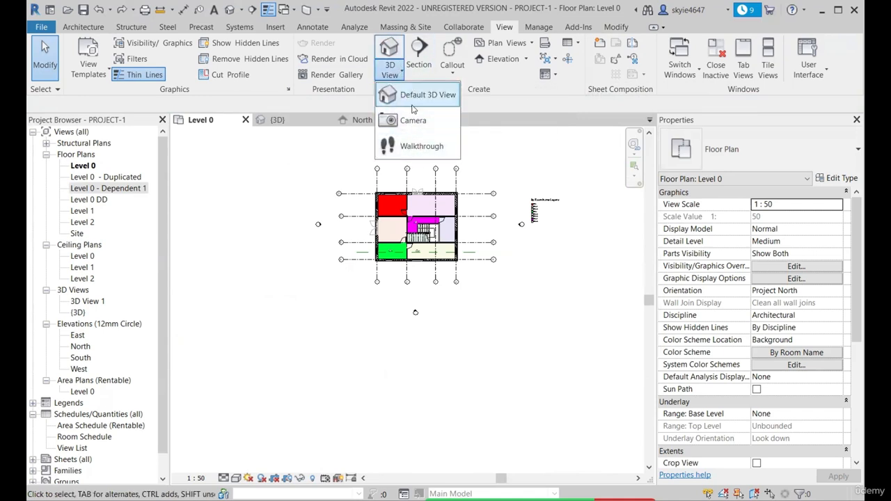
left_click(421, 94)
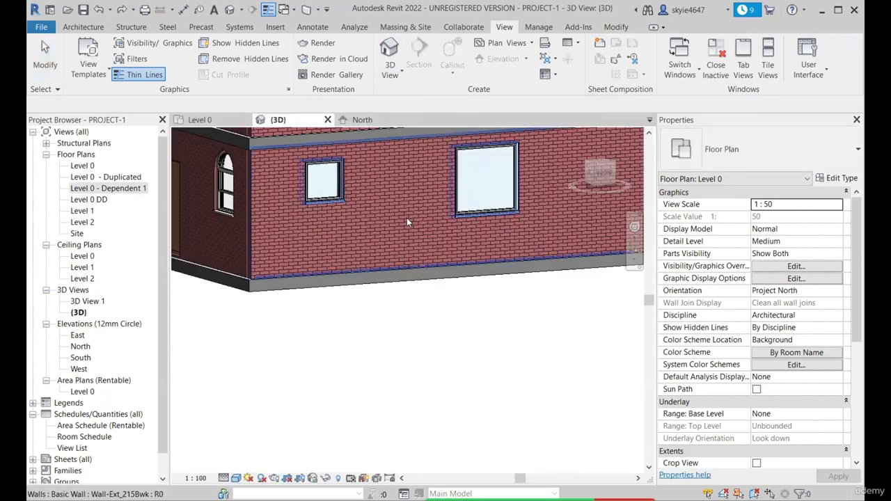
middle_click_drag(387, 318, 543, 315, "shift")
scroll(422, 289, "up", 3)
scroll(445, 271, "down", 3)
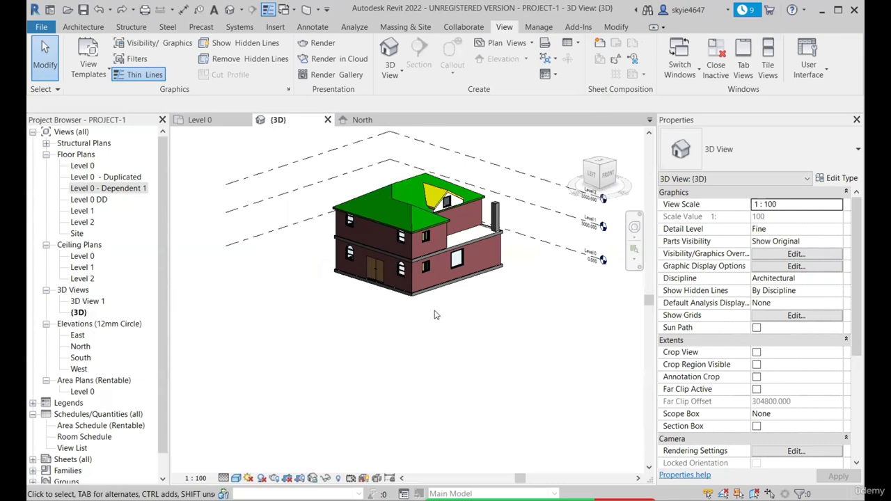
middle_click_drag(435, 314, 368, 343, "shift")
scroll(456, 292, "up", 2)
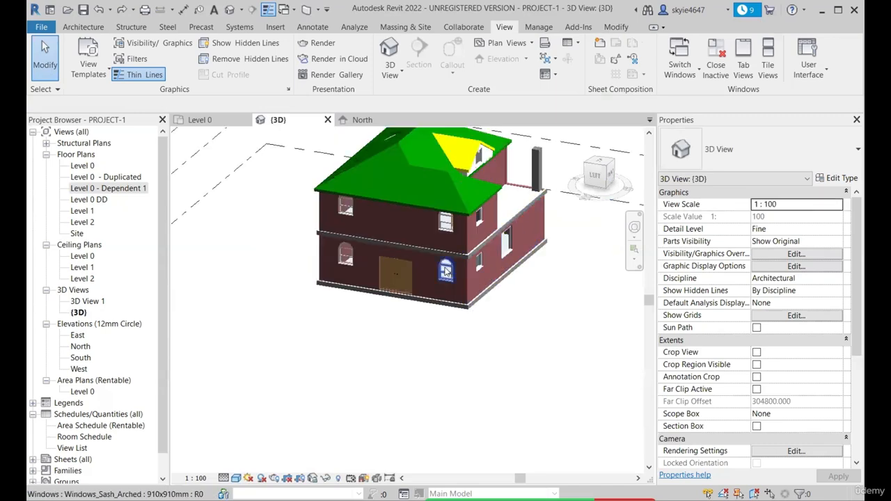
scroll(445, 272, "down", 1)
mouse_move(439, 303)
middle_mouse_down("shift")
mouse_move(404, 311)
mouse_move(438, 304)
middle_mouse_up("shift")
scroll(421, 258, "up", 2)
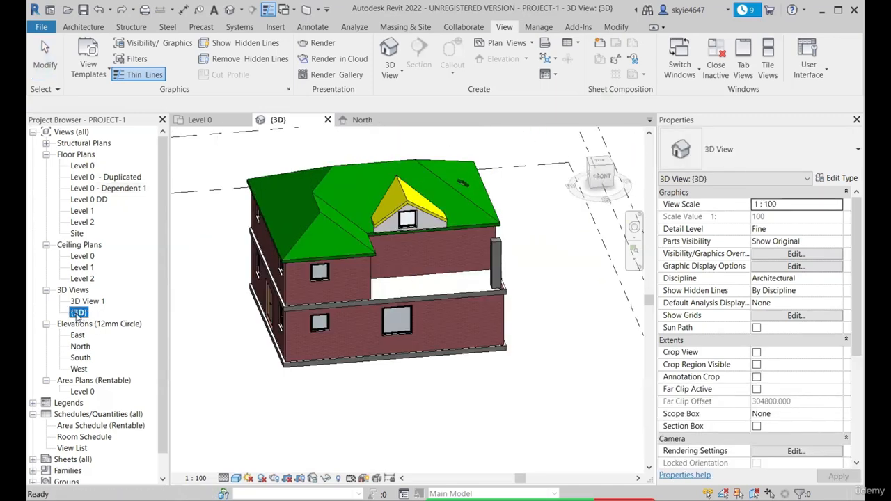
Duplicate the {3D} view as an independent view without detailing
right_click(78, 315)
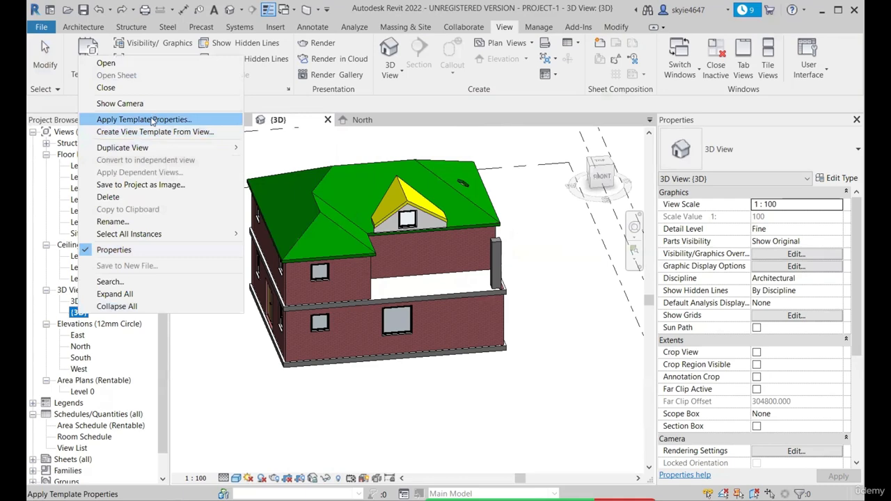
mouse_move(230, 147)
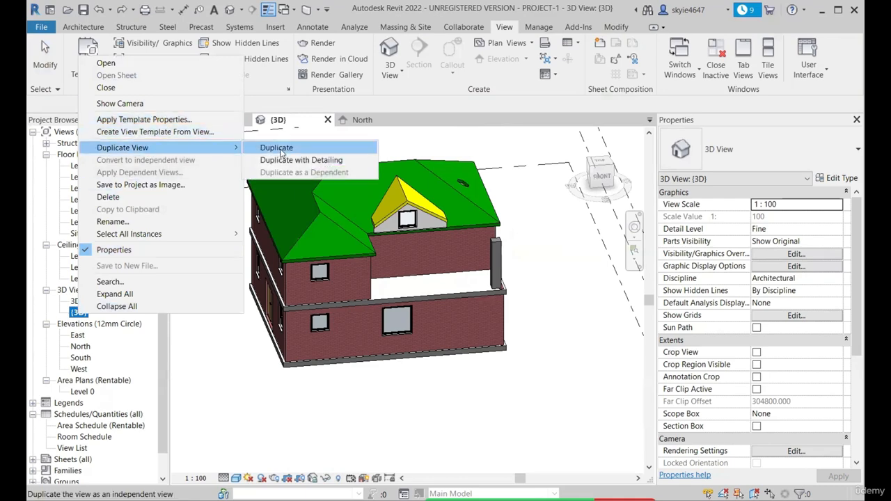
left_click(282, 149)
Try to rename the duplicated 3D view by replacing the end of its name with Showcase
right_click(97, 323)
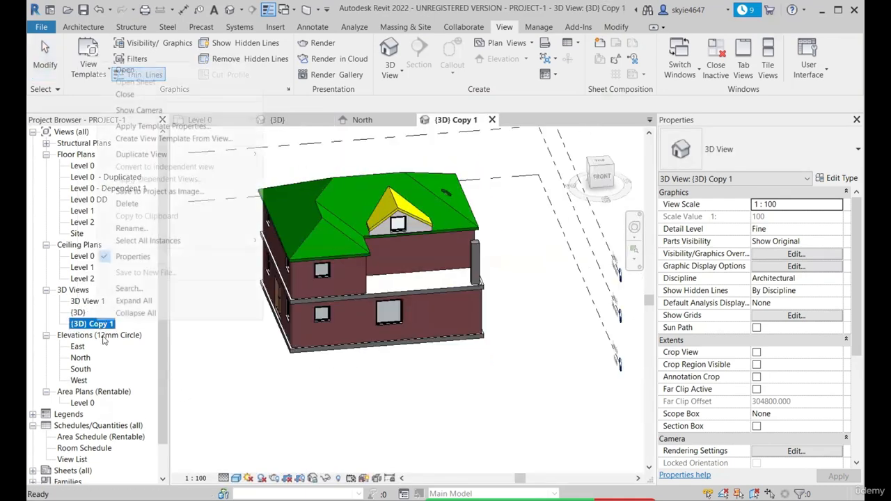
left_click(160, 228)
key("End")
key("BackSpace")
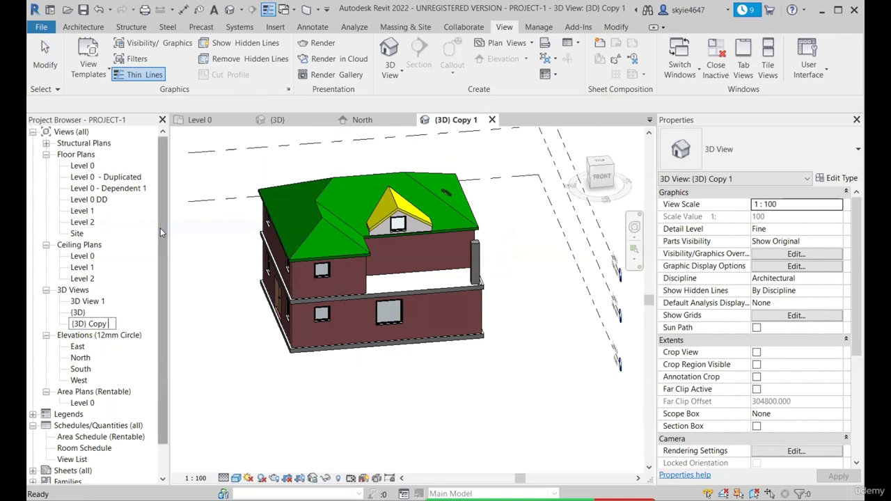
key("BackSpace")
key("BackSpace")
key("BackSpace")
key("BackSpace")
key("BackSpace")
key("BackSpace")
type("Showcase")
left_click(211, 354)
left_click(594, 278)
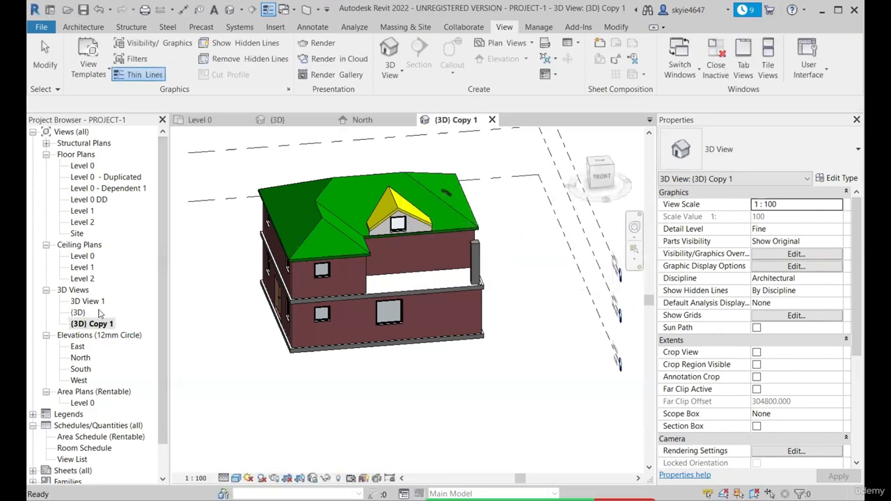
Rename the duplicated 3D view as Showcase, replacing its whole name
right_click(105, 324)
left_click(162, 233)
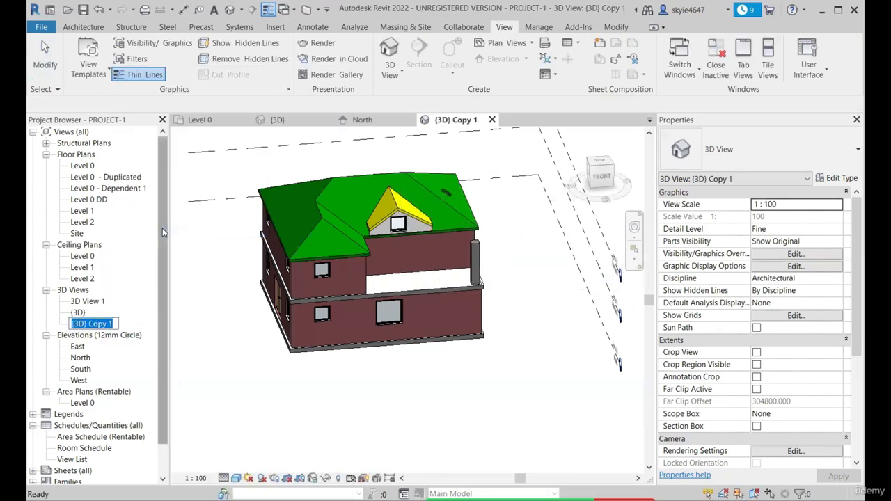
key("End")
key("BackSpace")
key("BackSpace")
key("BackSpace")
key("BackSpace")
key("BackSpace")
key("BackSpace")
key("BackSpace")
key("BackSpace")
key("BackSpace")
key("BackSpace")
key("BackSpace")
type("Showcase")
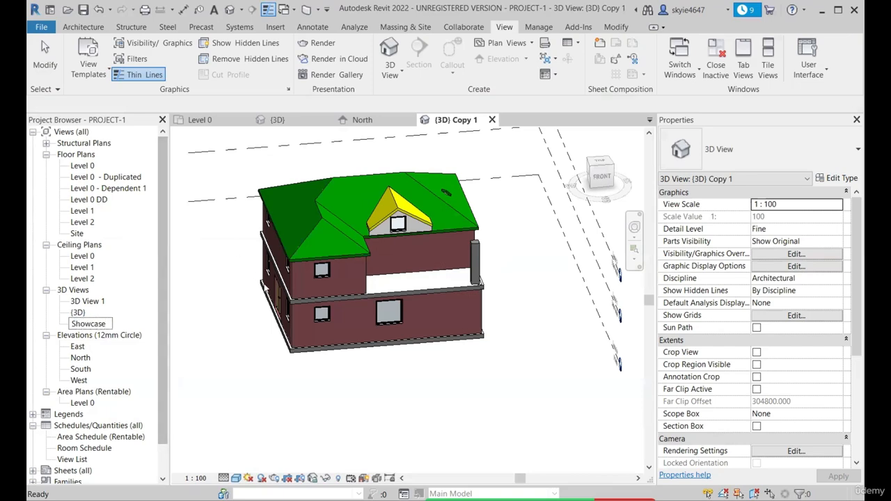
left_click(173, 345)
Hide the level lines around the house in the Showcase view only
middle_click_drag(259, 361, 401, 374, "shift")
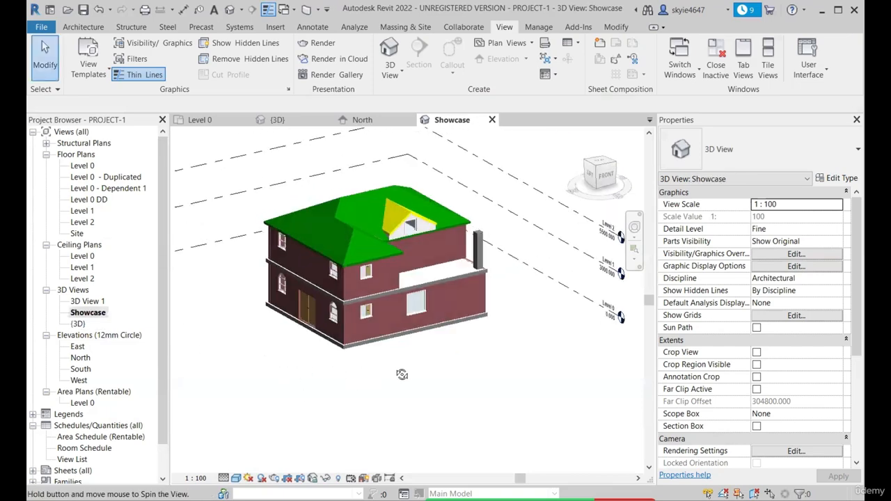
scroll(328, 391, "down", 2)
scroll(323, 267, "up", 3)
scroll(323, 266, "down", 3)
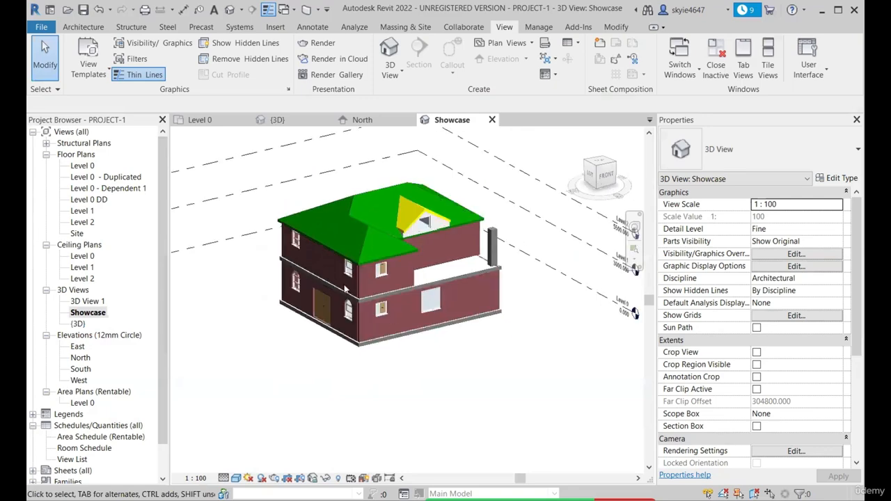
middle_click_drag(415, 342, 410, 306, "shift")
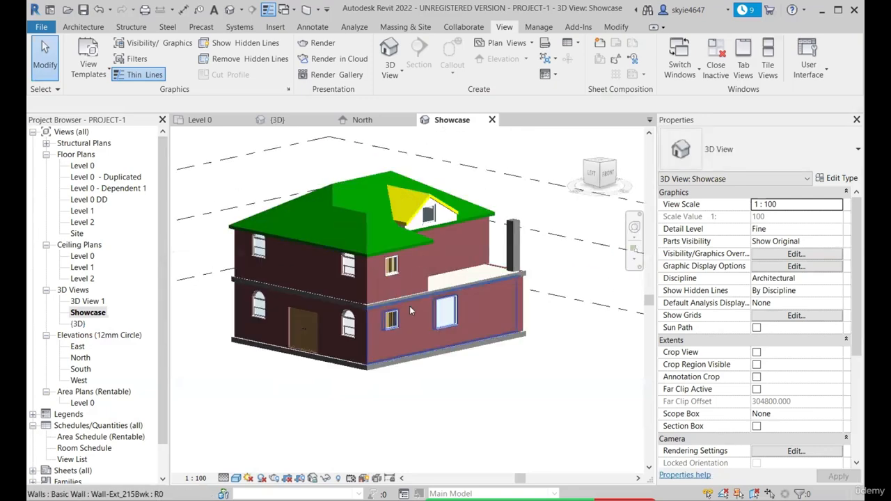
scroll(471, 250, "up", 2)
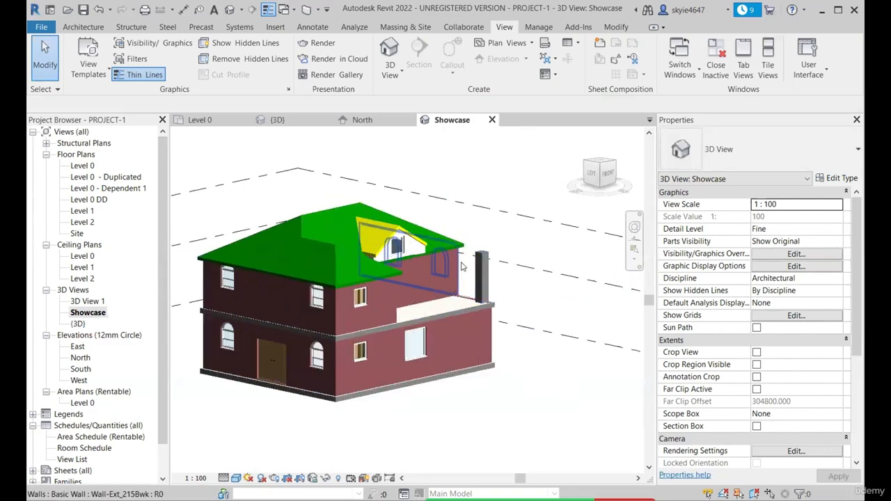
scroll(462, 260, "down", 2)
scroll(564, 320, "down", 1)
left_click_drag(595, 360, 527, 247)
key("e")
key("h")
scroll(418, 276, "up", 2)
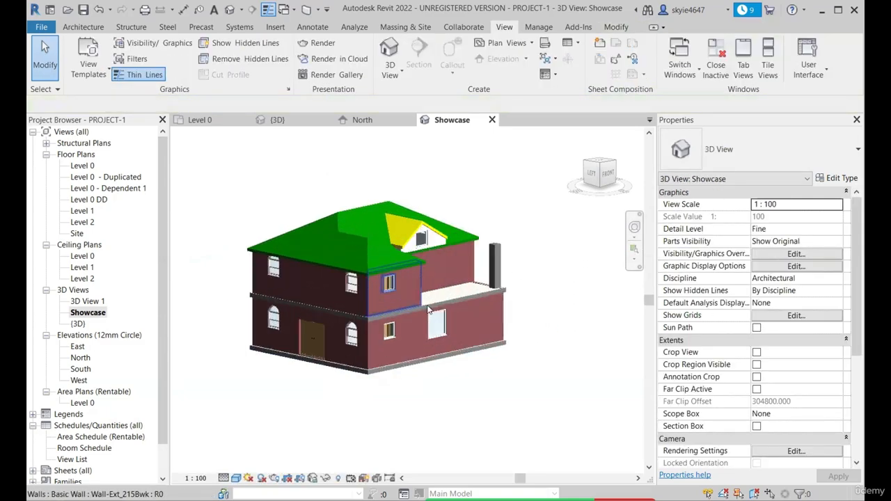
Set the Showcase view's detail level to Coarse and its visual style to Hidden Line
mouse_move(615, 303)
middle_mouse_down("shift")
mouse_move(595, 312)
mouse_move(606, 307)
middle_mouse_up("shift")
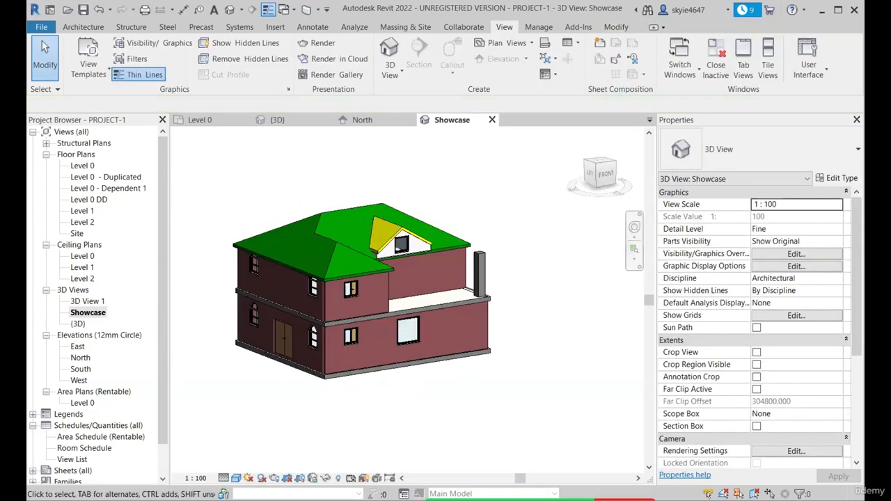
left_click(224, 479)
left_click(240, 440)
left_click(236, 479)
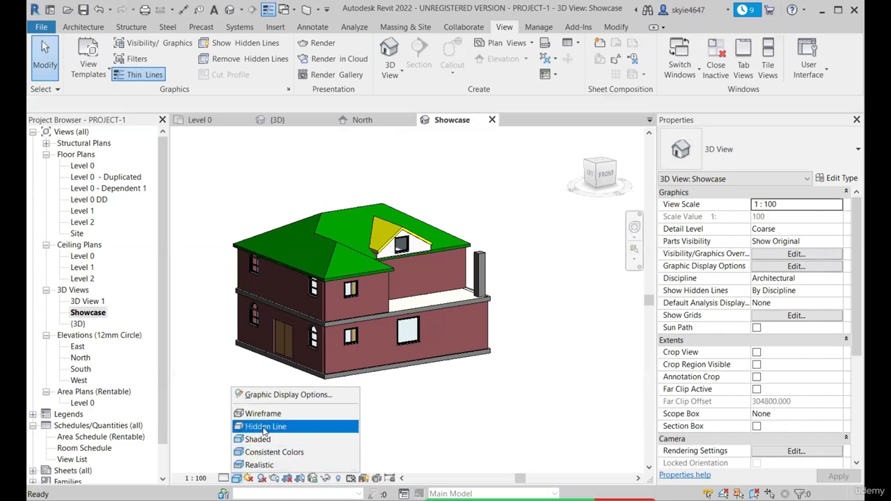
left_click(265, 427)
mouse_move(480, 359)
middle_mouse_down("shift")
mouse_move(458, 360)
mouse_move(487, 360)
middle_mouse_up("shift")
scroll(494, 360, "up", 2)
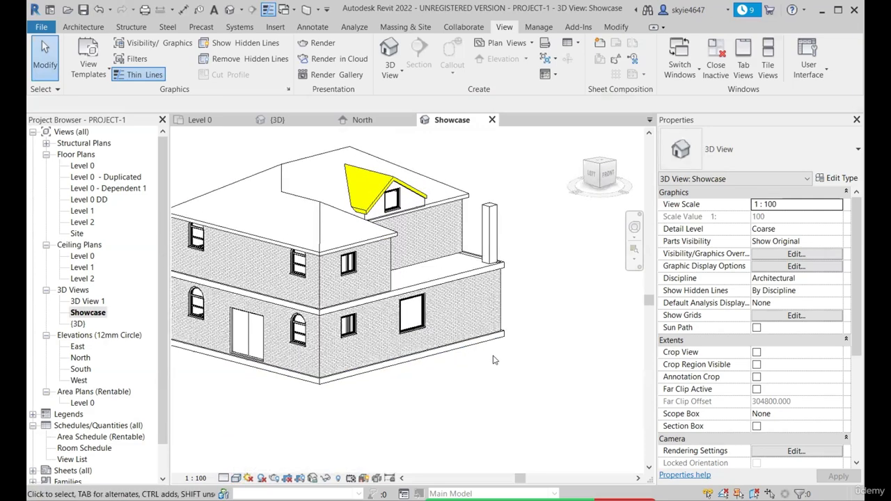
scroll(494, 360, "down", 2)
Compare the original {3D} view's levels and colours with the Showcase view, ending in Showcase
double_click(78, 324)
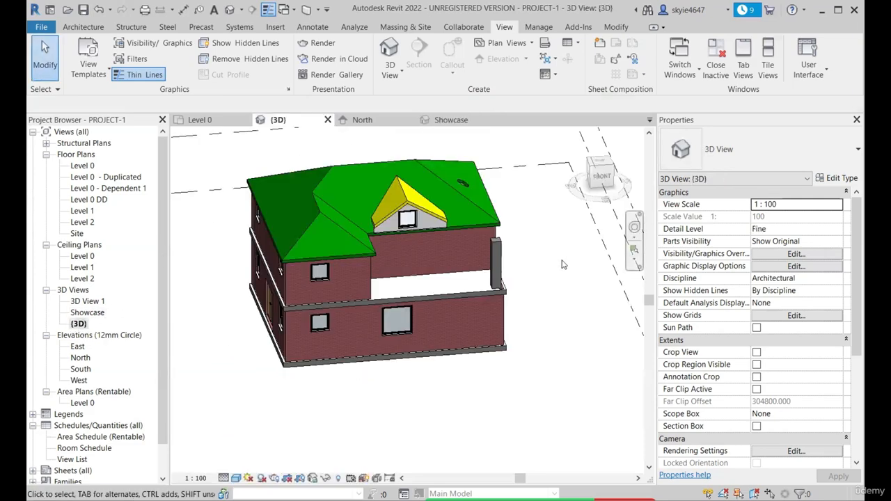
mouse_move(424, 278)
middle_mouse_down("shift")
mouse_move(451, 279)
mouse_move(441, 280)
middle_mouse_up("shift")
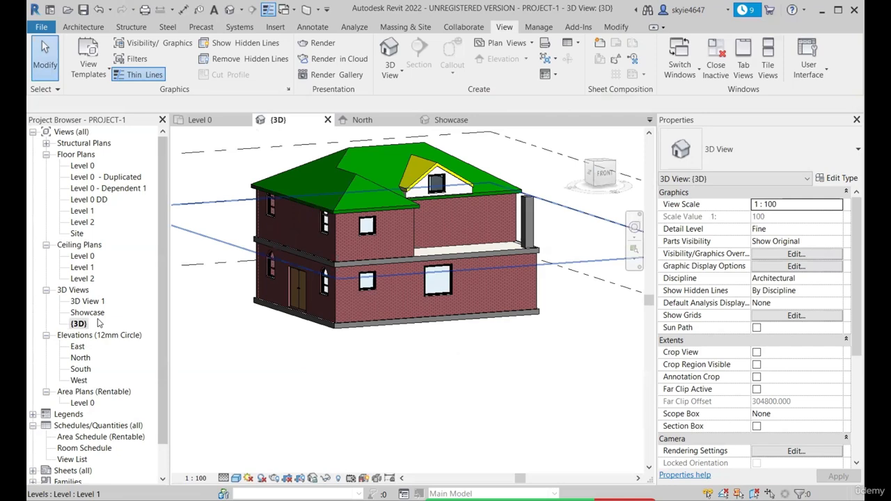
left_click(460, 121)
scroll(505, 254, "down", 1)
middle_click_drag(513, 263, 436, 264, "shift")
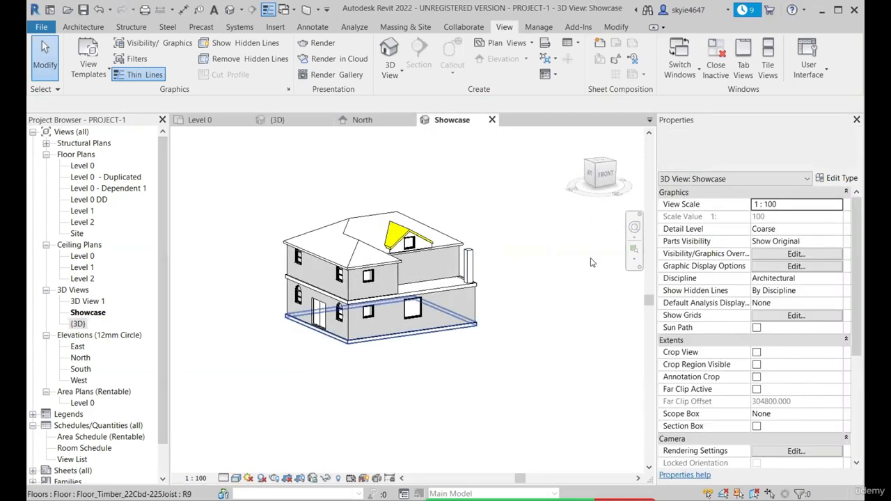
Examine the hidden-line house in the Showcase view from its back, left and front sides
middle_click_drag(282, 292, 428, 368, "shift")
scroll(367, 382, "up", 4)
scroll(367, 382, "down", 4)
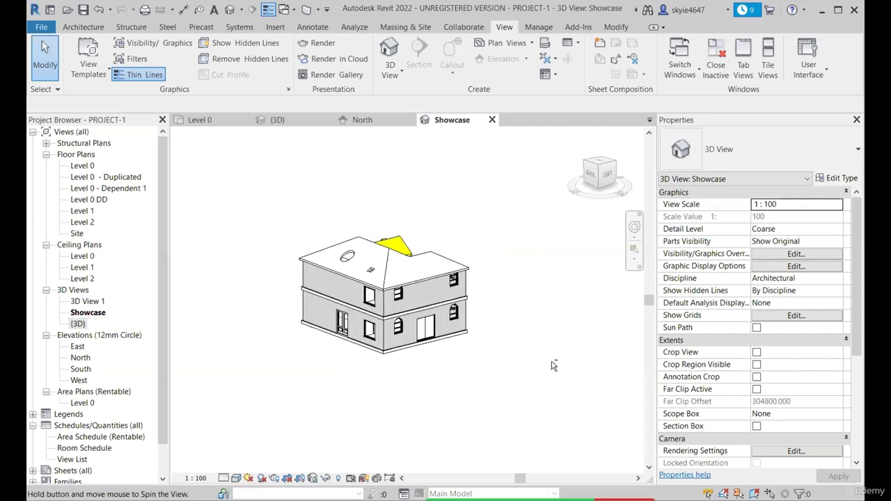
middle_click_drag(367, 382, 480, 352, "shift")
scroll(277, 352, "up", 2)
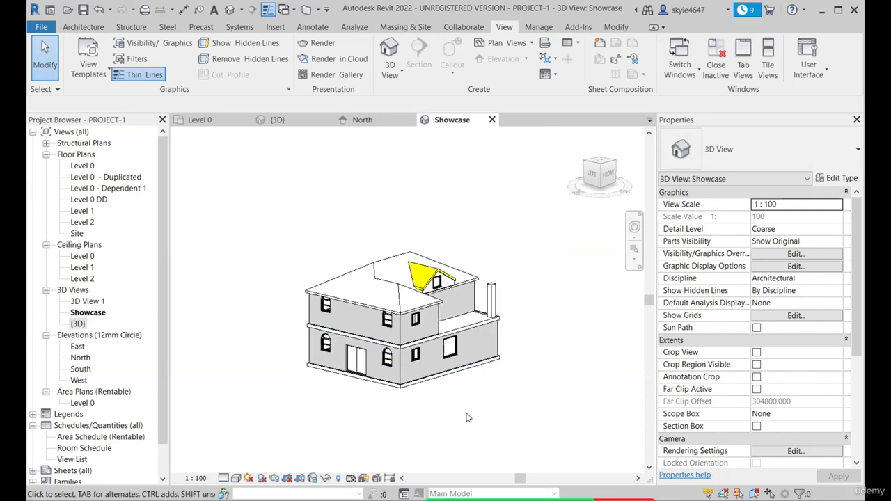
middle_click_drag(397, 421, 458, 406, "shift")
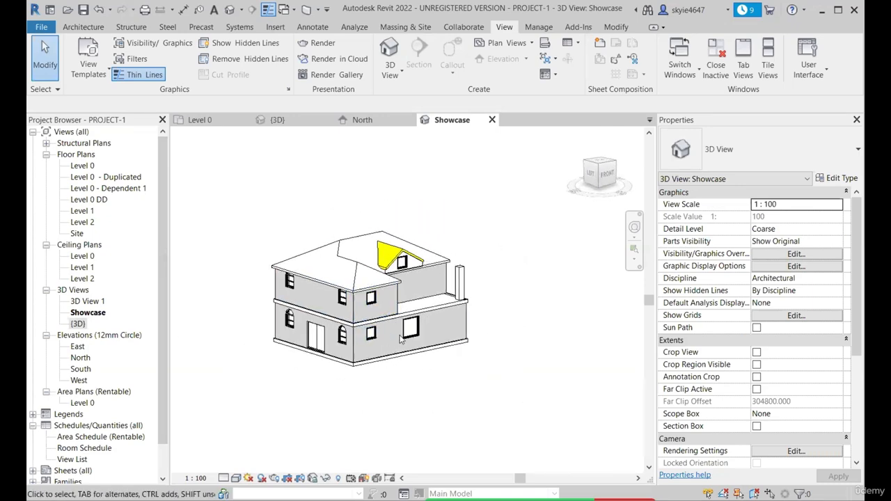
middle_click_drag(390, 362, 452, 360, "shift")
scroll(366, 305, "up", 3)
scroll(364, 305, "down", 5)
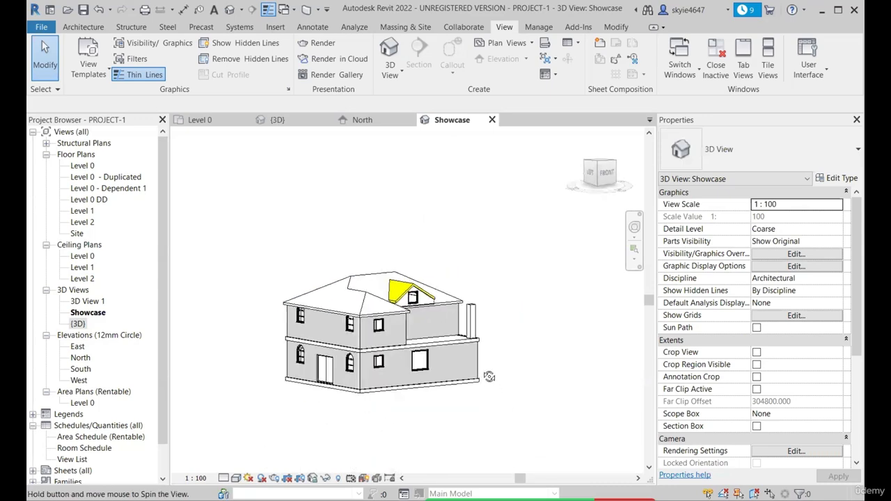
Save the Showcase view's current left-front orientation and lock the view
scroll(352, 338, "up", 2)
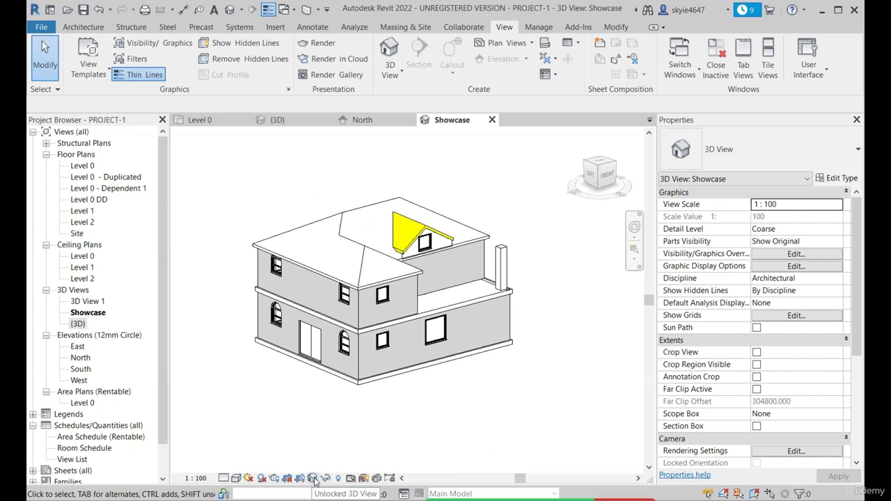
left_click(314, 479)
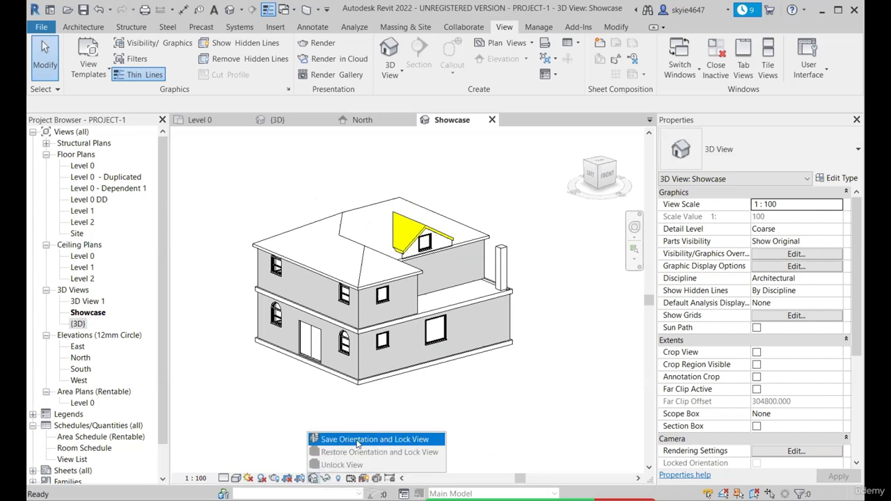
left_click(404, 441)
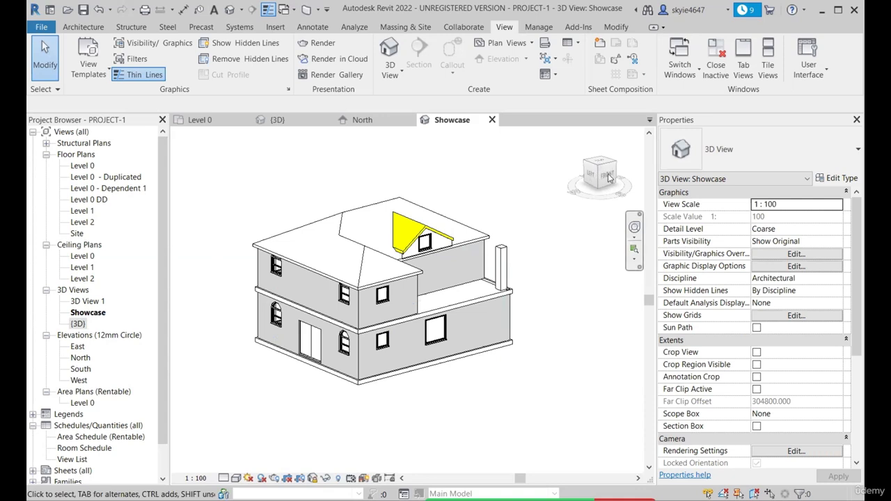
Unlock the Showcase view, turn it to the front face, and orbit back to a raised left-front corner view
left_click(313, 479)
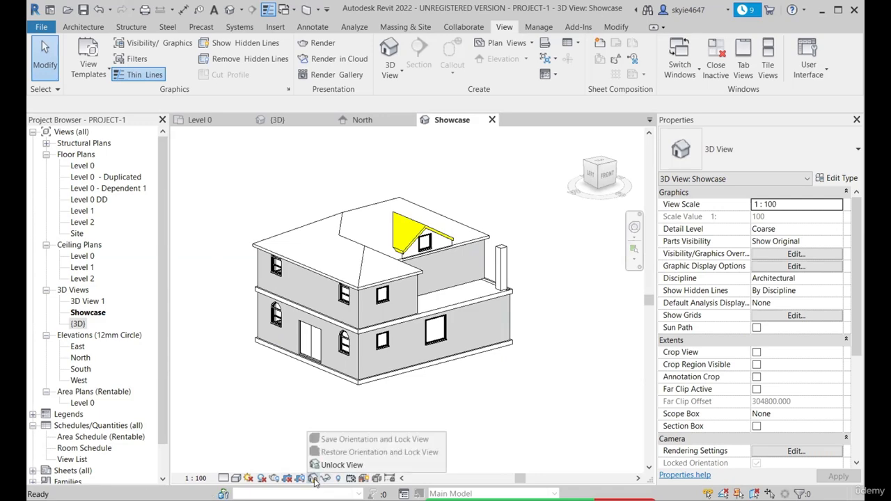
left_click(338, 461)
left_click(609, 180)
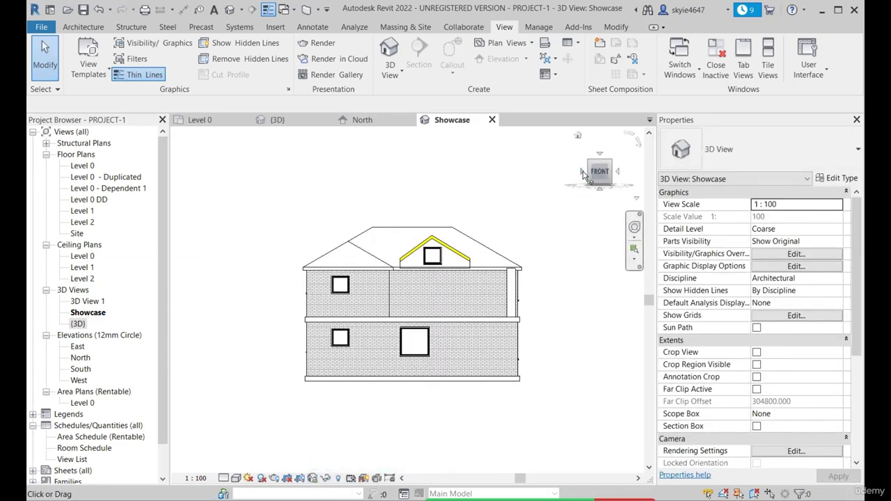
left_click(584, 174)
middle_click_drag(480, 273, 375, 300, "shift")
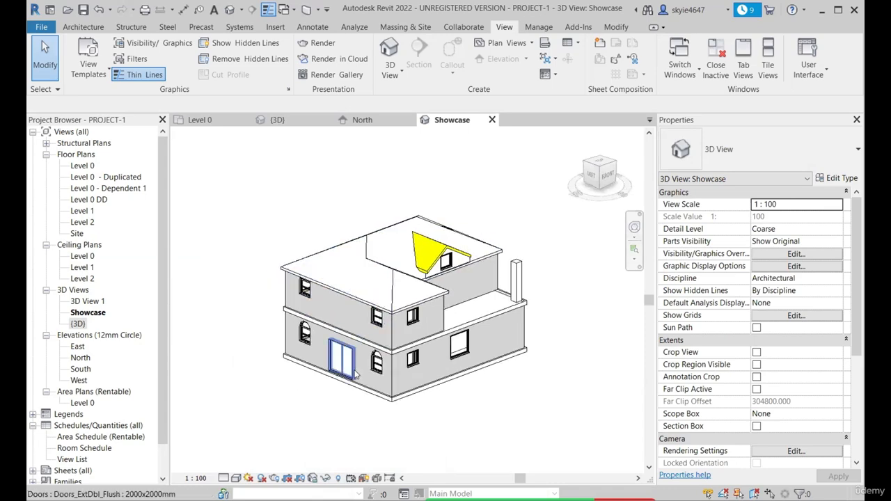
Try to restore the Showcase view's saved orientation and lock it again
scroll(359, 380, "up", 3)
left_click(313, 479)
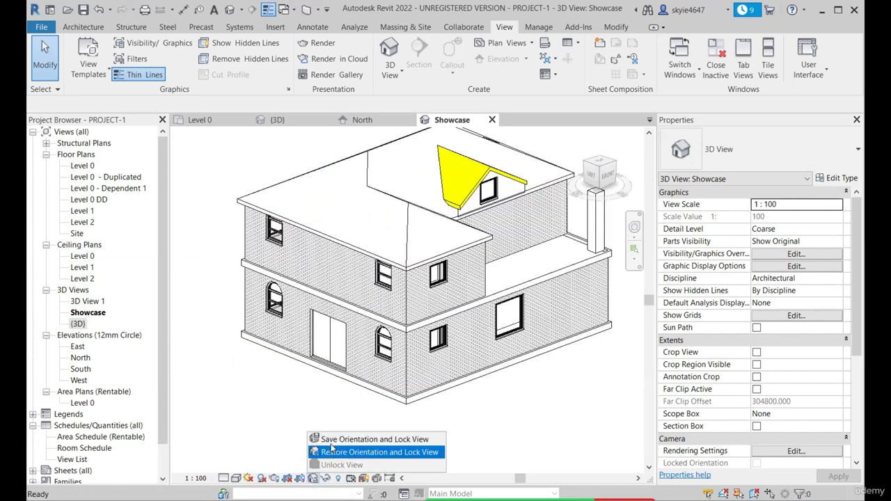
left_click(362, 452)
scroll(379, 305, "up", 5)
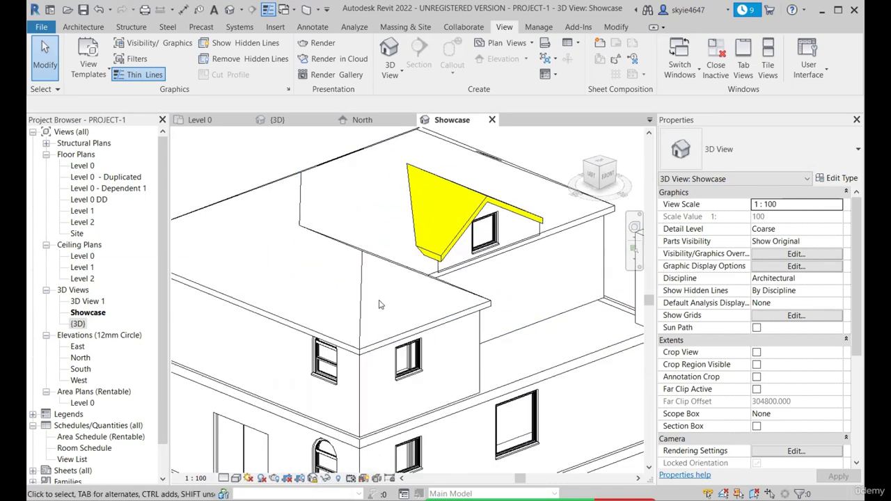
scroll(380, 304, "down", 3)
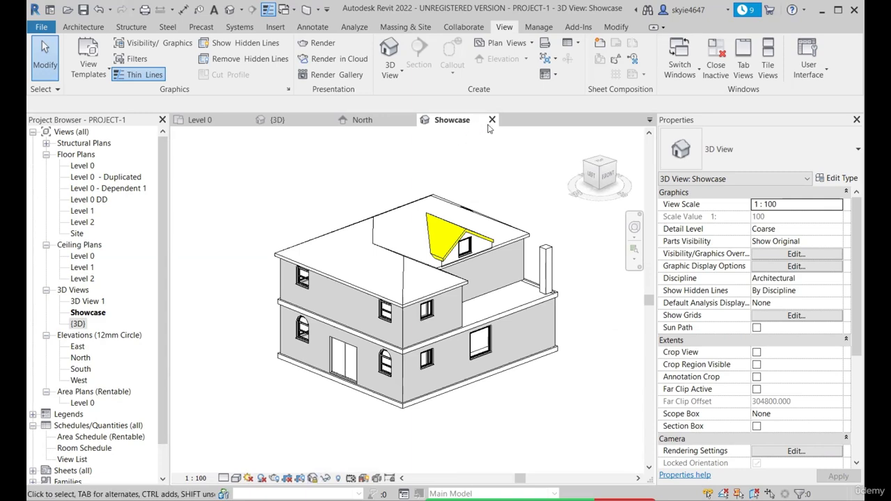
Close the Showcase view and switch to the Level 0 floor plan
left_click(492, 120)
left_click(396, 79)
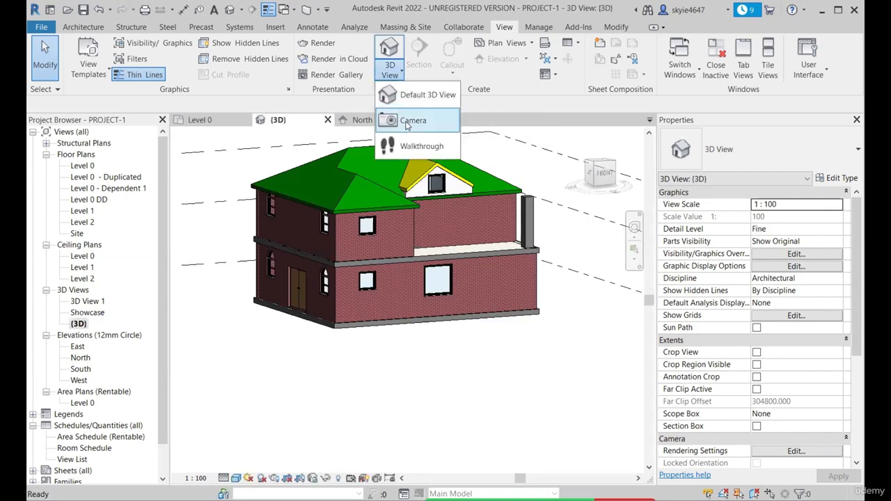
left_click(212, 121)
Place a Camera on Level 0 with its eye at the upper doorway of Room7, aimed diagonally across the staircase
scroll(381, 188, "up", 3)
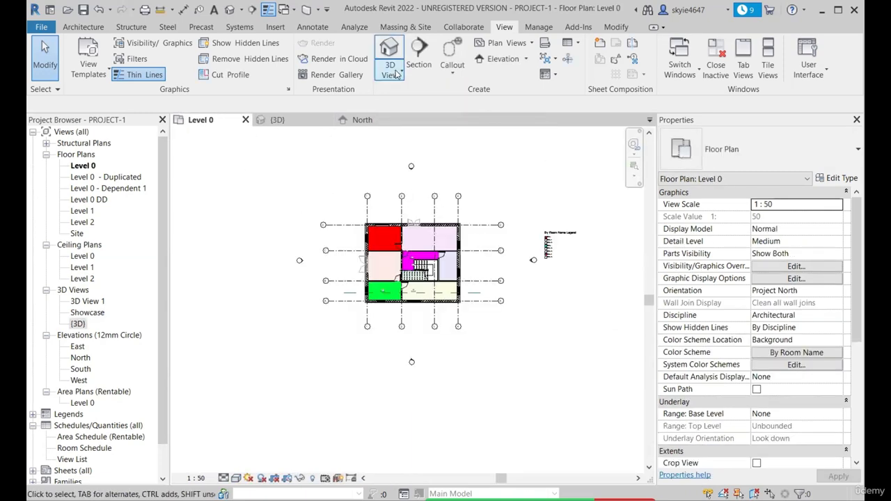
left_click(390, 74)
left_click(378, 123)
scroll(410, 316, "up", 2)
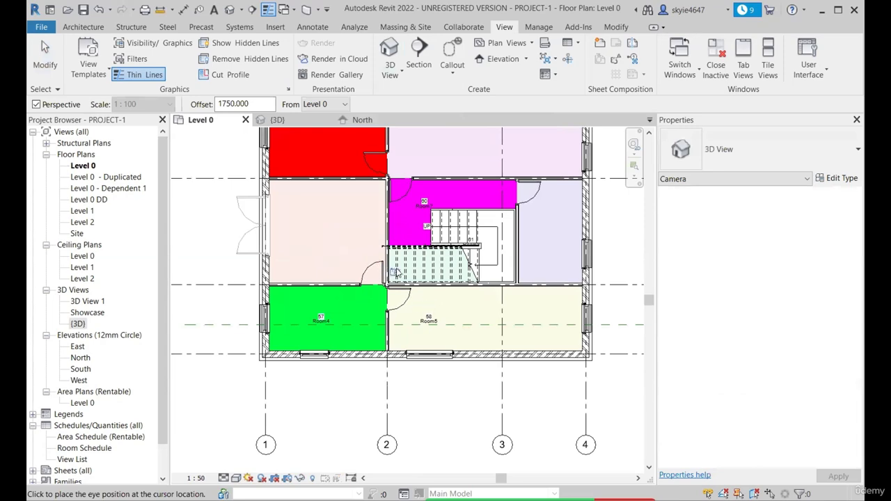
scroll(397, 174, "up", 3)
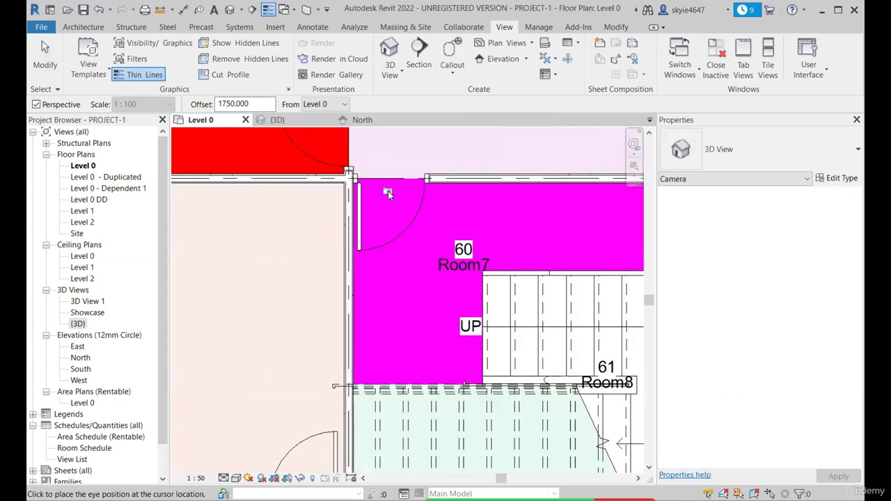
left_click(388, 193)
scroll(393, 247, "down", 4)
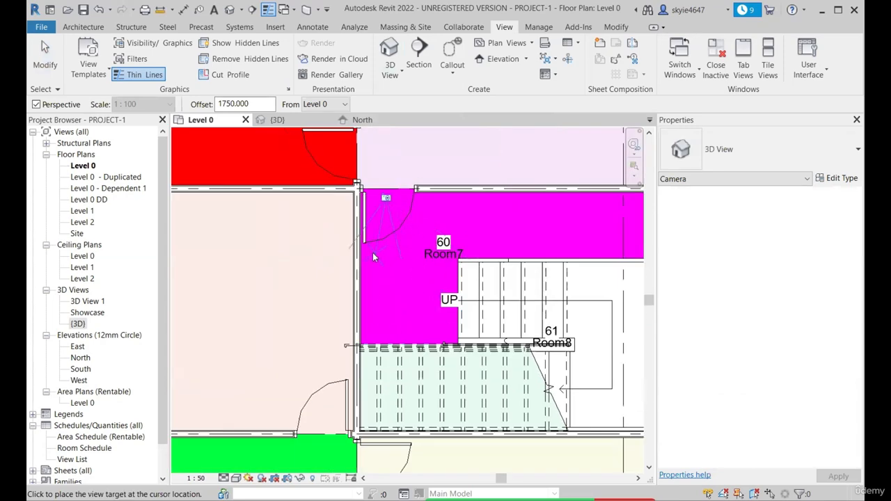
scroll(390, 245, "up", 2)
scroll(385, 238, "down", 2)
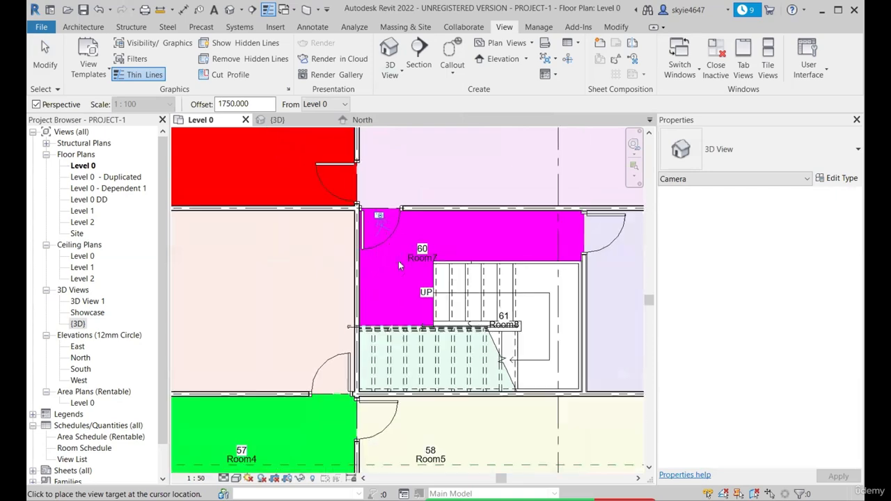
scroll(380, 242, "up", 2)
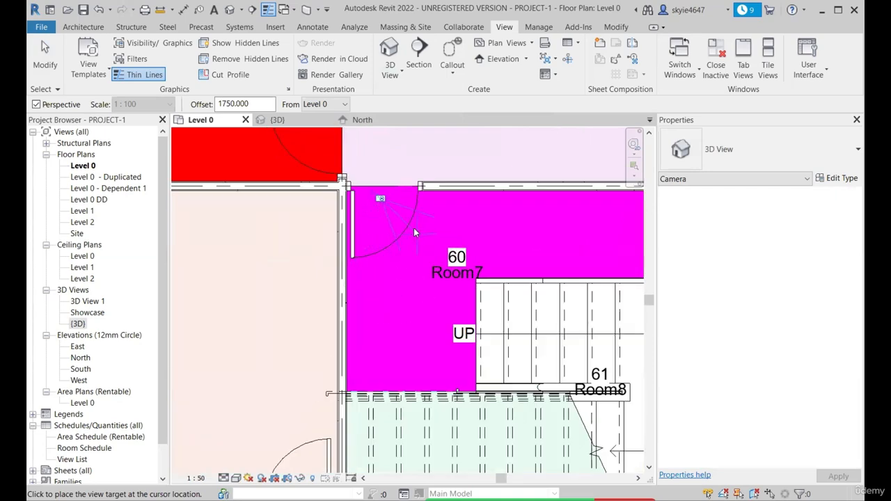
scroll(380, 351, "down", 2)
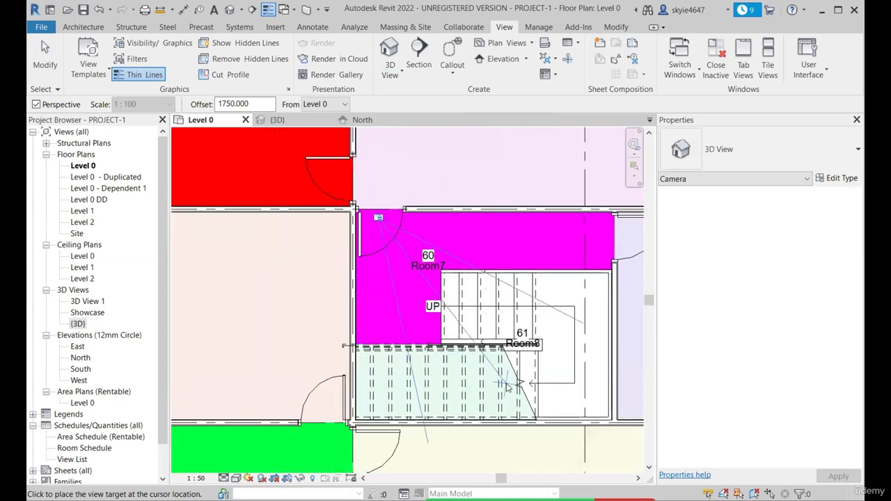
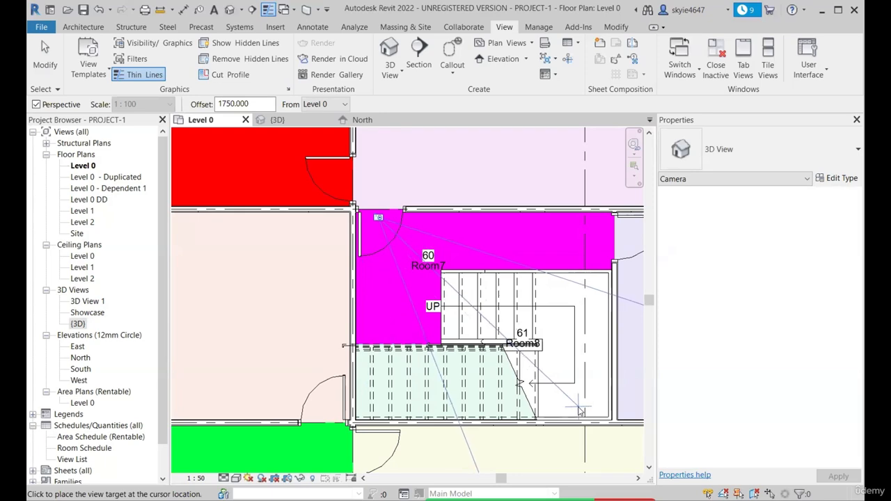
Place the camera's target at the staircase's far corner and enlarge the view's crop region to include the stairs, door and surrounding walls
left_click(580, 411)
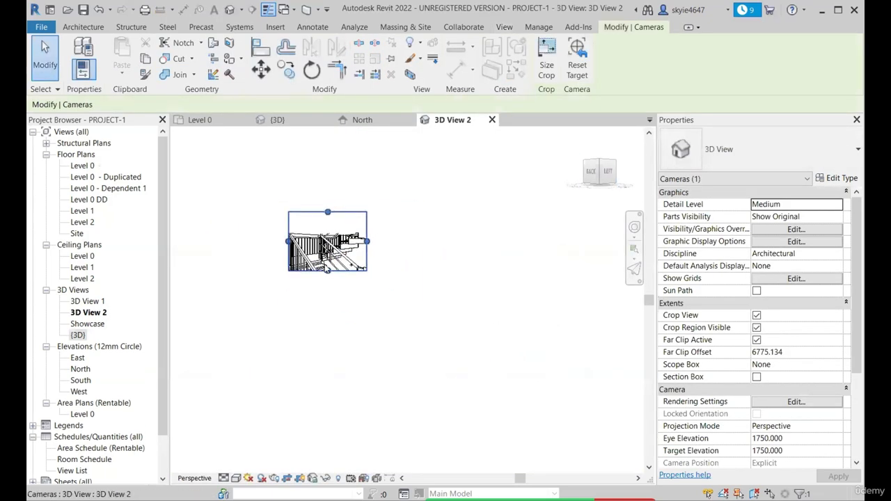
scroll(328, 270, "up", 1)
left_click_drag(328, 273, 329, 364)
left_click_drag(270, 274, 196, 274)
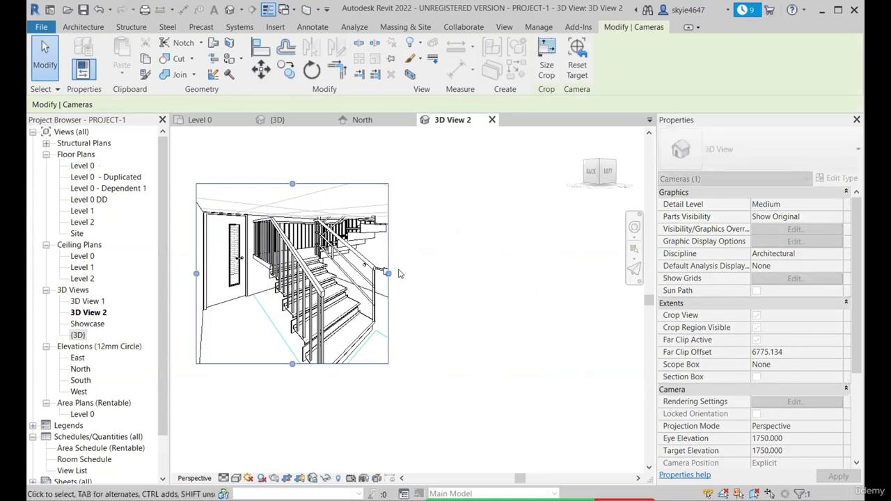
left_click_drag(388, 274, 493, 282)
left_click_drag(380, 388, 380, 393)
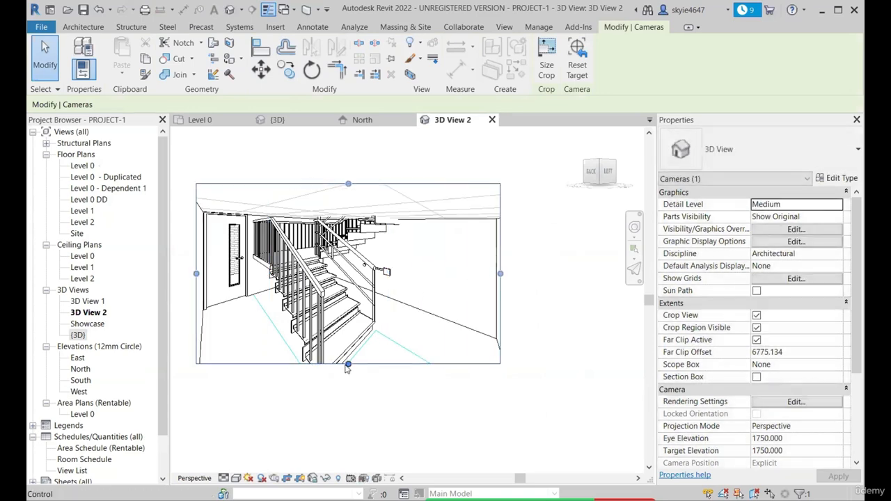
left_click_drag(501, 288, 554, 292)
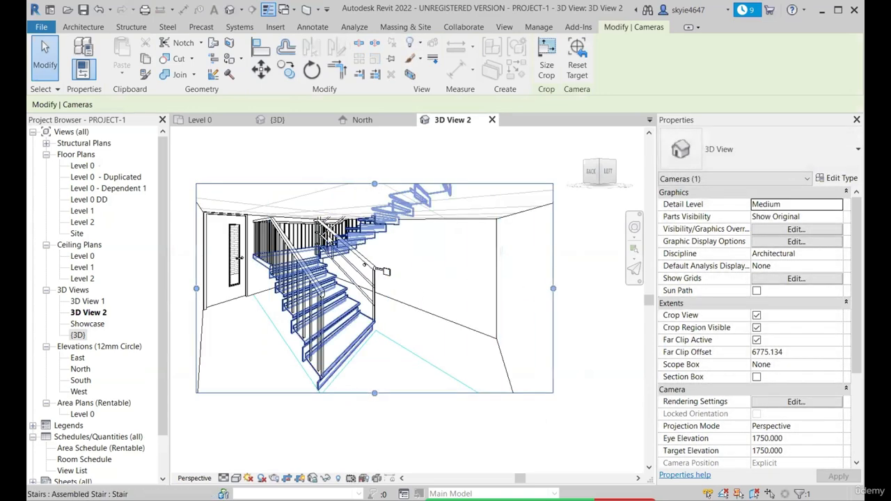
scroll(380, 269, "down", 4)
scroll(376, 335, "up", 5)
left_click_drag(375, 326, 377, 343)
scroll(401, 348, "down", 4)
scroll(298, 275, "up", 2)
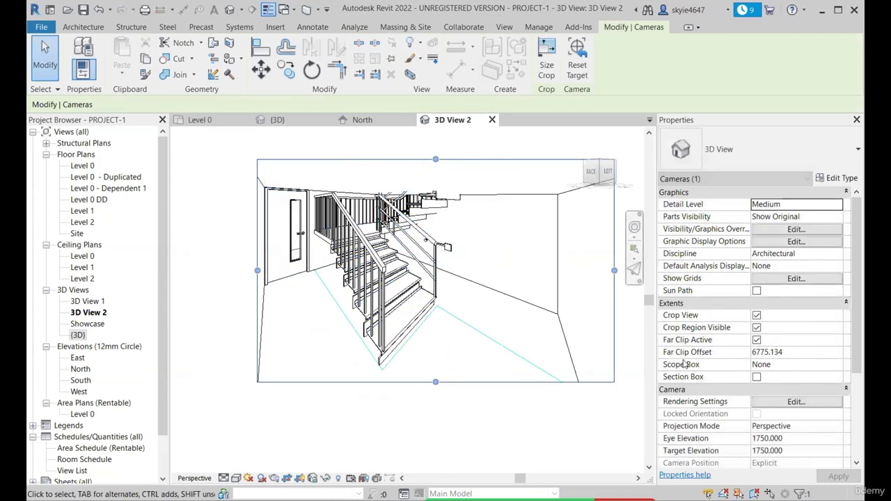
Try the camera's Orthographic projection and return to Perspective, with the eye elevation at 500 and the target elevation at 2000
scroll(820, 348, "down", 5)
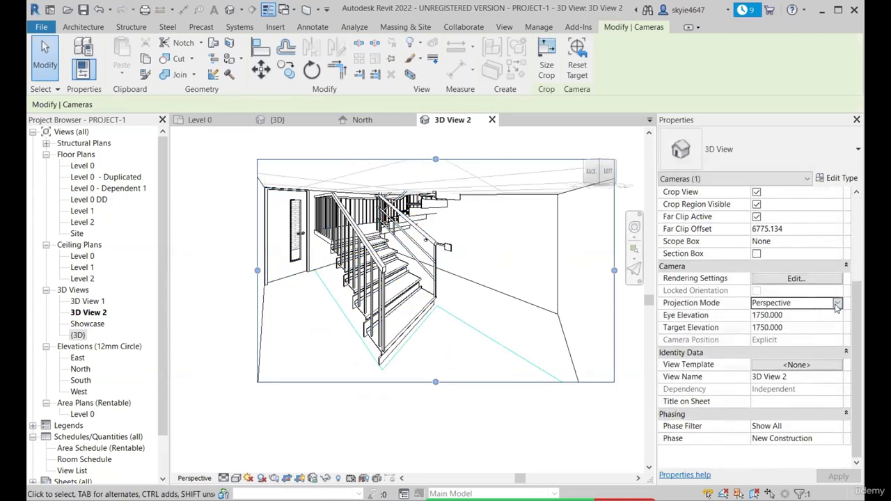
left_click(838, 304)
left_click(794, 316)
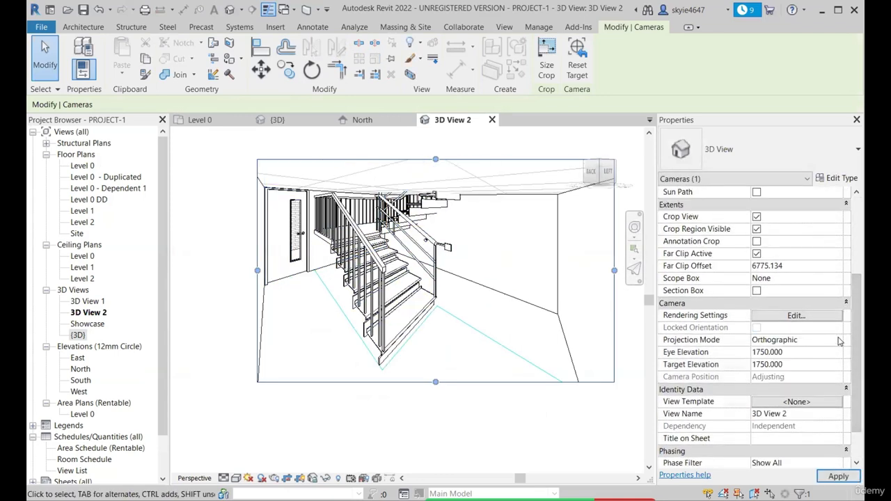
left_click(839, 341)
left_click(810, 362)
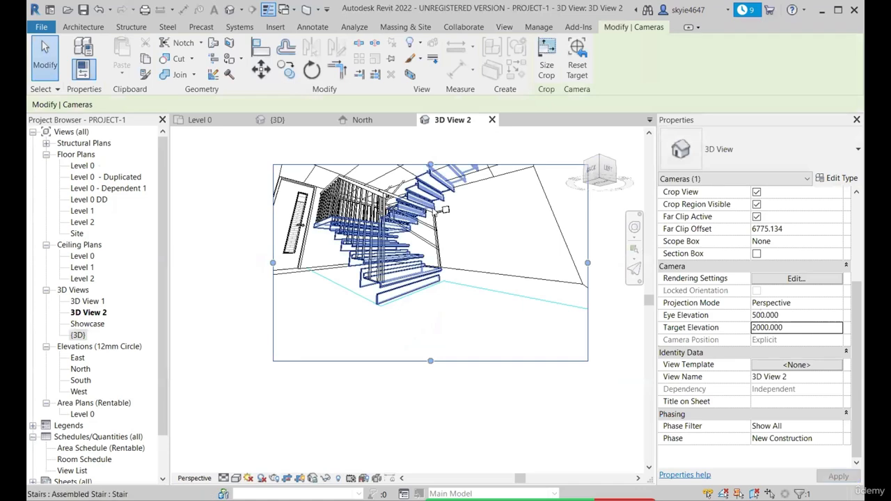
Extend the camera view's crop region upward to include more of the ceiling above the stairs
left_click_drag(430, 167, 429, 137)
scroll(432, 293, "down", 1)
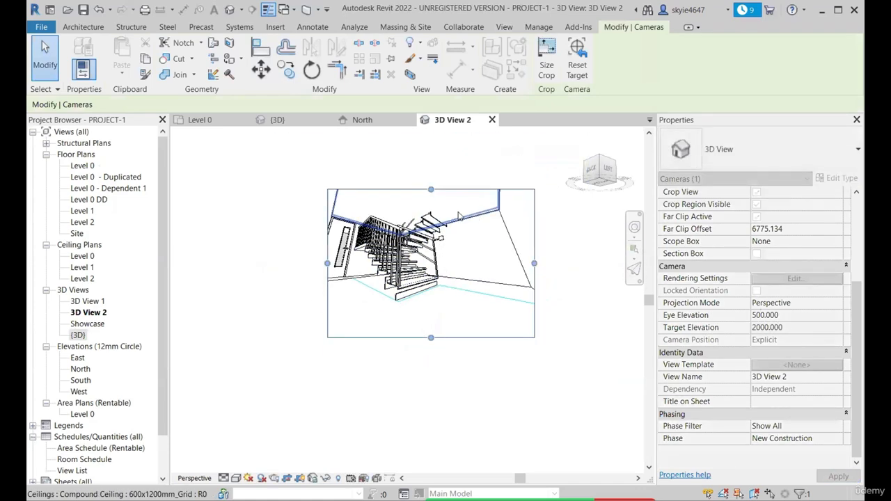
scroll(458, 213, "up", 1)
scroll(402, 279, "down", 1)
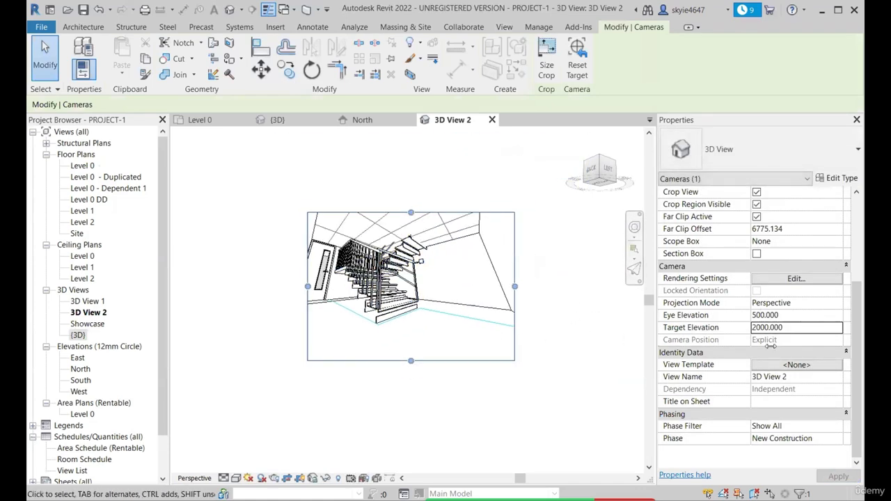
Set the camera view's detail level to Fine and its visual style to Shaded
left_click(224, 480)
left_click(238, 466)
left_click(238, 480)
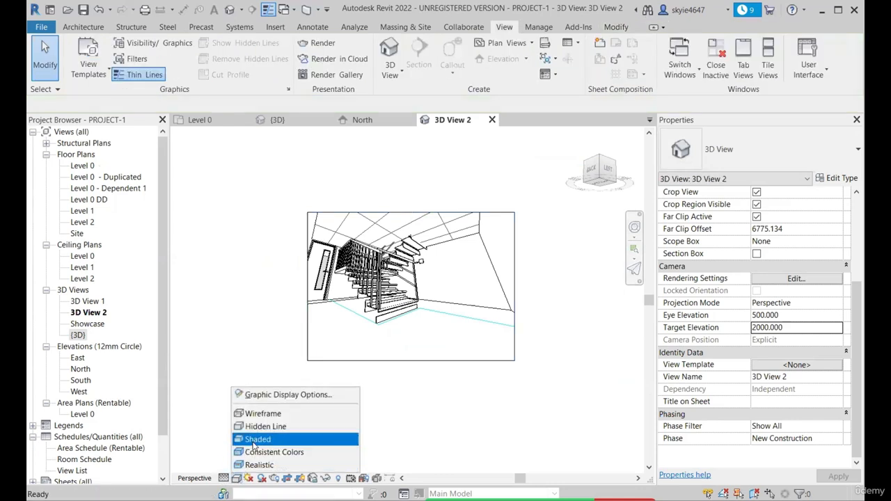
left_click(254, 445)
scroll(450, 249, "up", 2)
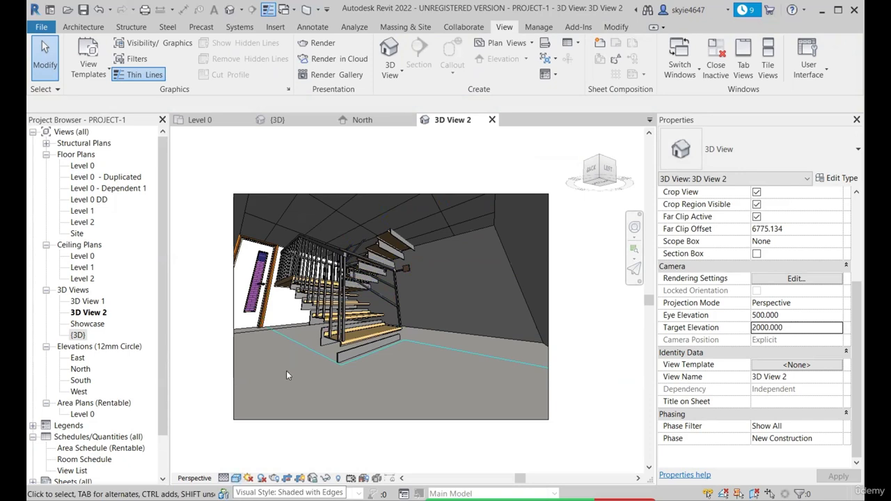
scroll(413, 194, "down", 1)
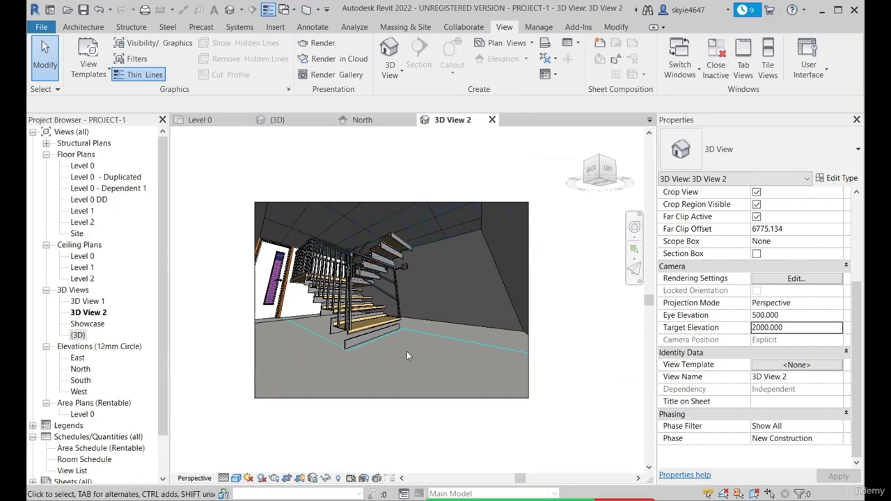
Close the camera view, dismiss the save reminder, and locate 3D View 2 among the project's 3D views
left_click(493, 120)
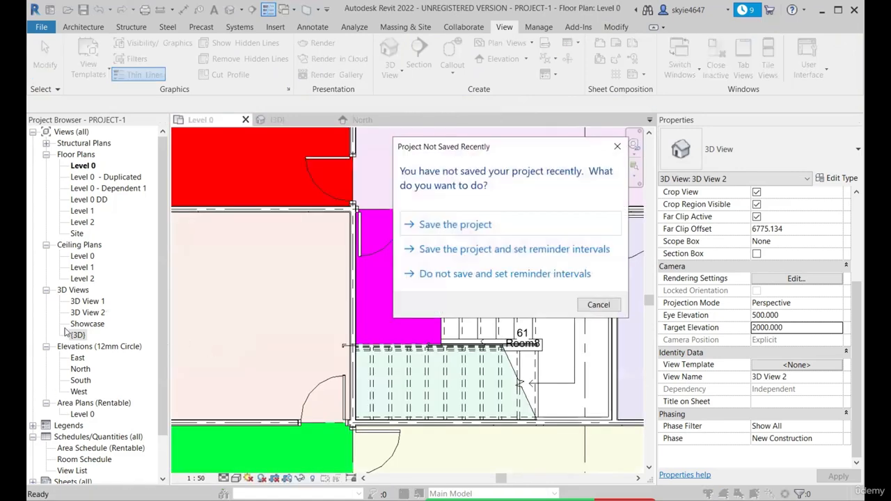
left_click(617, 146)
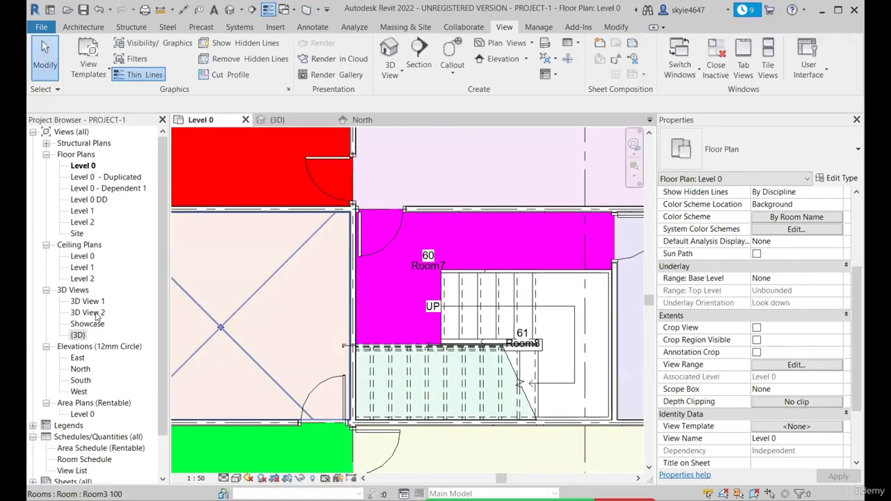
left_click(89, 313)
scroll(431, 328, "down", 5)
left_click(390, 182)
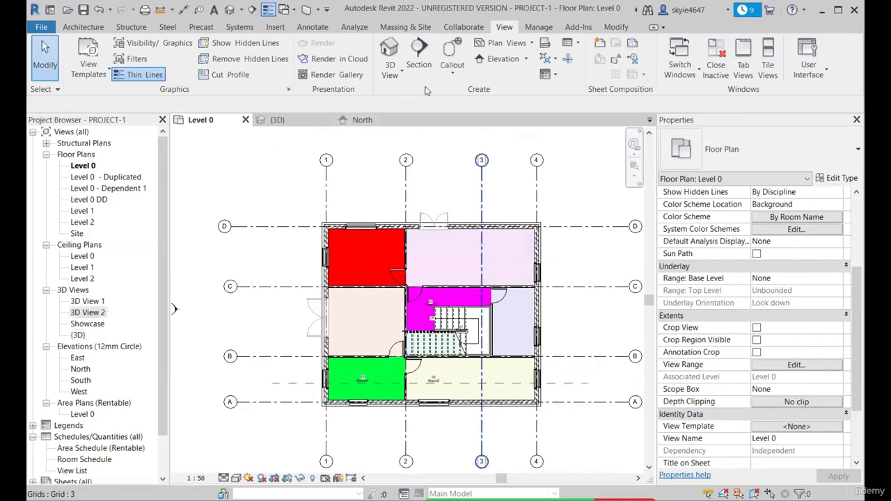
Draw a vertical Building Section on Level 0 between grids 2 and 3, cutting through the staircase from above grid D to below grid A
scroll(474, 173, "down", 1)
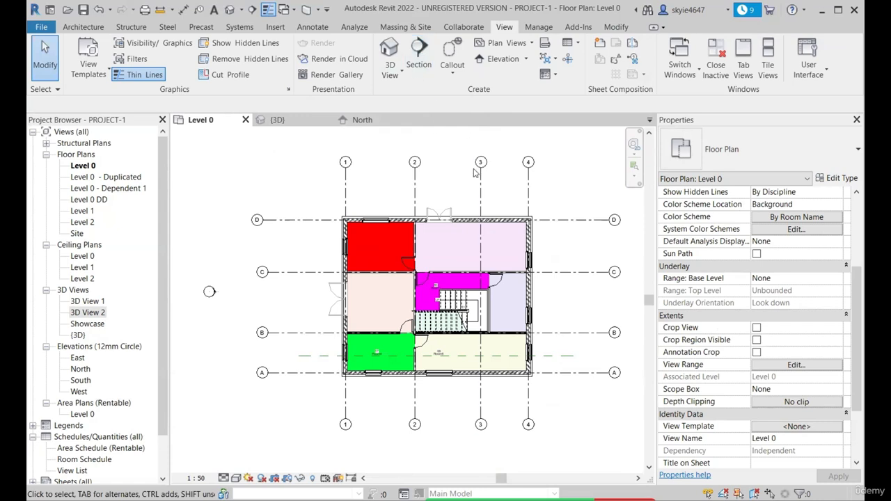
scroll(461, 203, "up", 1)
scroll(419, 190, "down", 2)
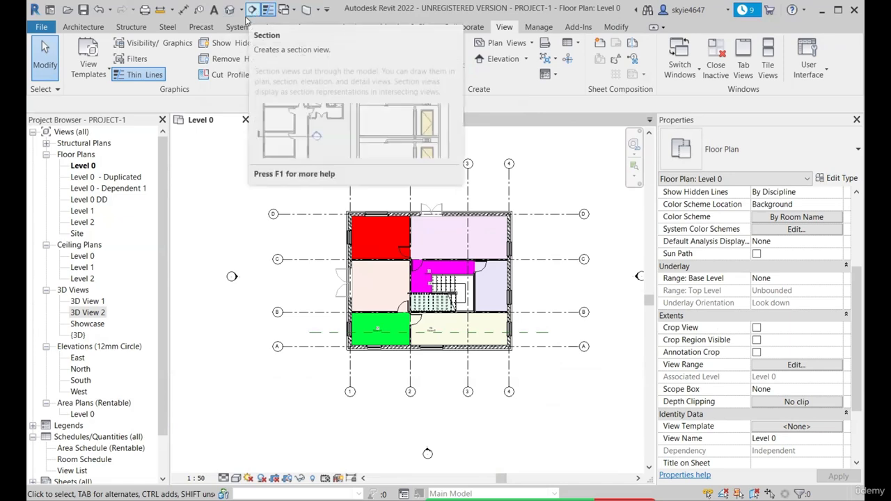
left_click(420, 65)
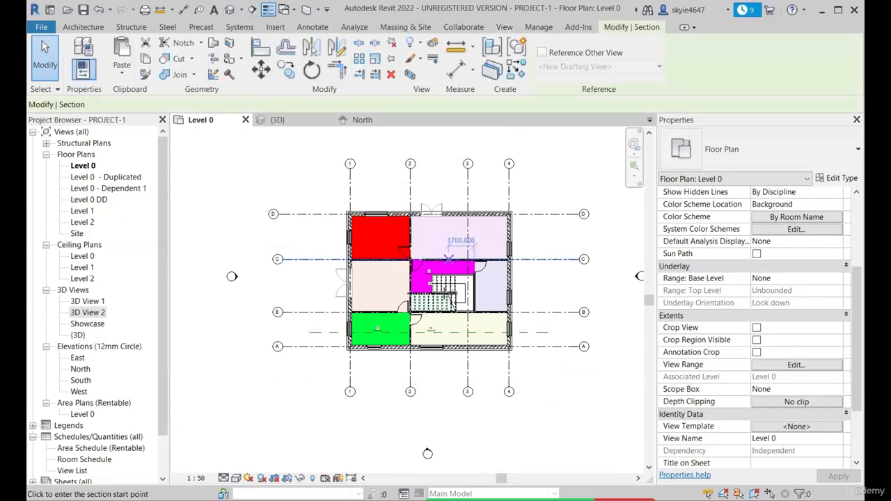
left_click(741, 154)
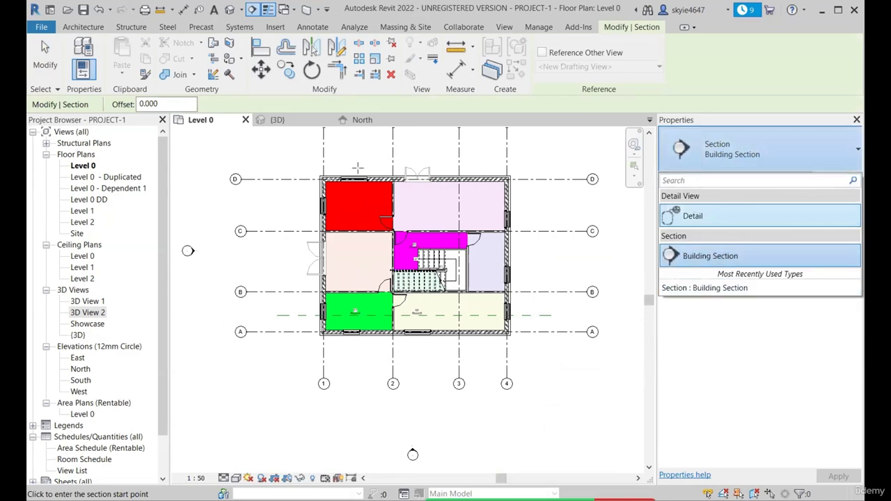
scroll(388, 179, "up", 1)
scroll(344, 207, "down", 1)
left_click(730, 256)
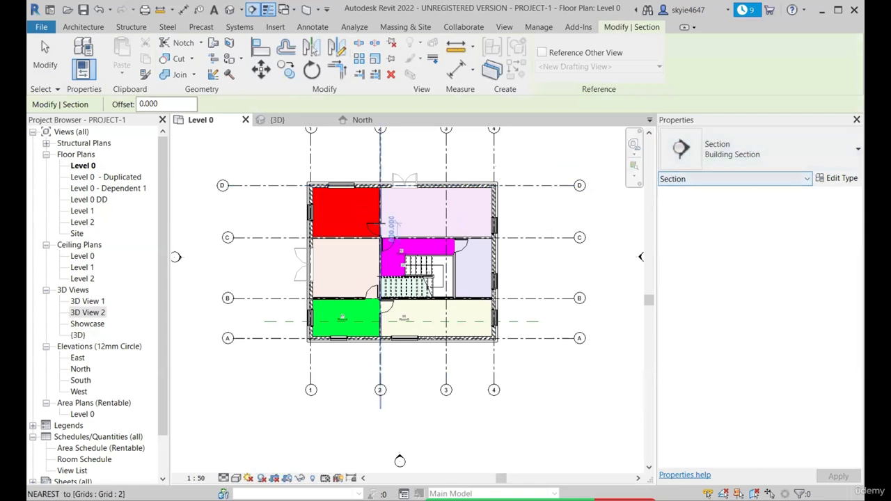
scroll(380, 221, "up", 1)
left_click(409, 147)
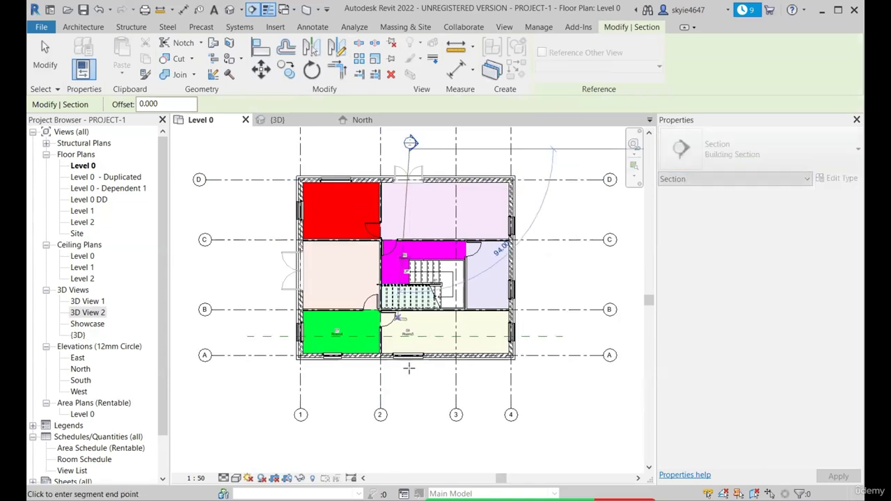
left_click(410, 397)
Pull the section's depth limit in to the stair landing, for a far clip offset of about 2290
left_click_drag(542, 277, 484, 275)
scroll(437, 279, "up", 2)
scroll(440, 301, "down", 2)
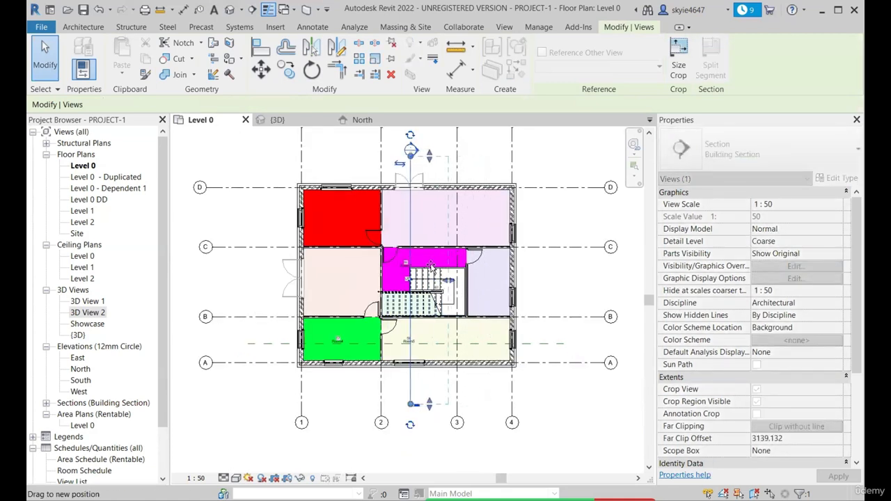
scroll(423, 266, "up", 2)
left_click_drag(421, 265, 455, 287)
scroll(418, 296, "down", 2)
scroll(418, 192, "up", 4)
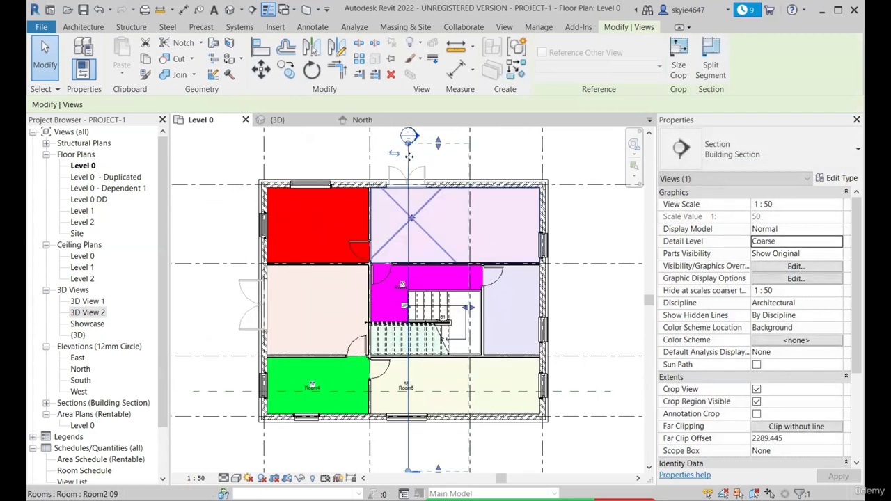
scroll(430, 187, "down", 2)
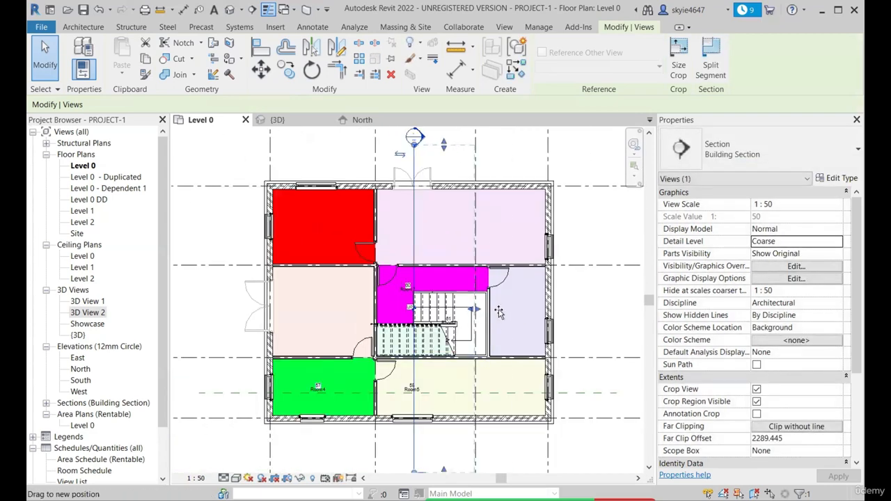
Shorten the section's depth to just past its cut line at the first stair treads, about 380
left_click_drag(499, 313, 423, 310)
scroll(422, 292, "up", 3)
scroll(420, 288, "down", 1)
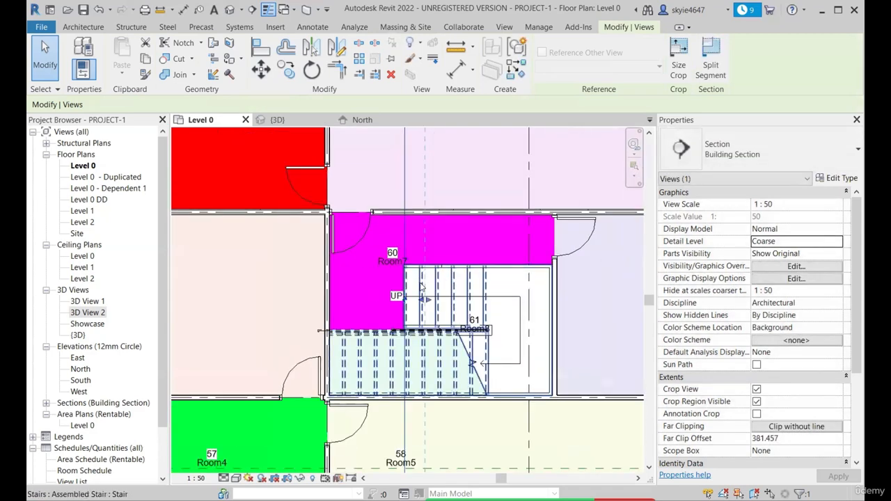
scroll(422, 287, "down", 6)
Go to the new section's view and examine how much of the staircase the shallow depth displays
right_click(423, 375)
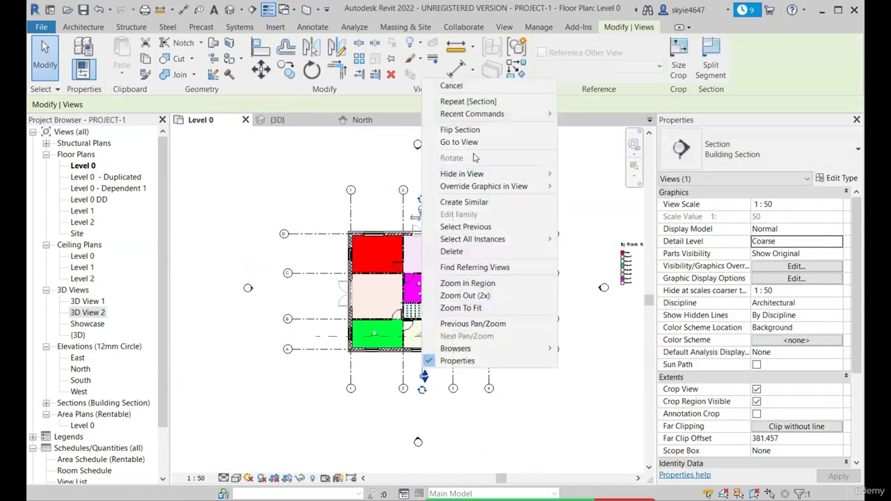
left_click(459, 142)
scroll(414, 316, "up", 3)
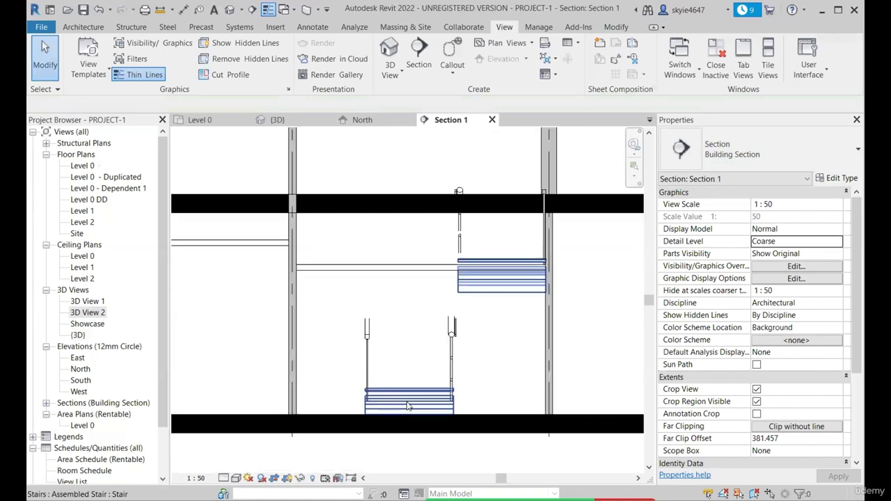
scroll(380, 390, "down", 1)
scroll(415, 392, "up", 3)
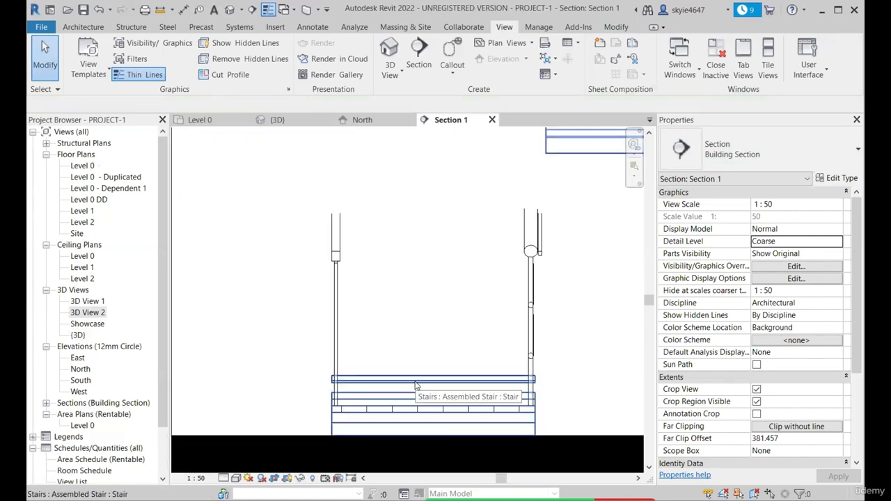
scroll(416, 385, "down", 3)
scroll(315, 138, "down", 2)
Extend the section's depth on Level 0 to about 2910, past the stair landing, and reopen the section view to compare
left_click(230, 120)
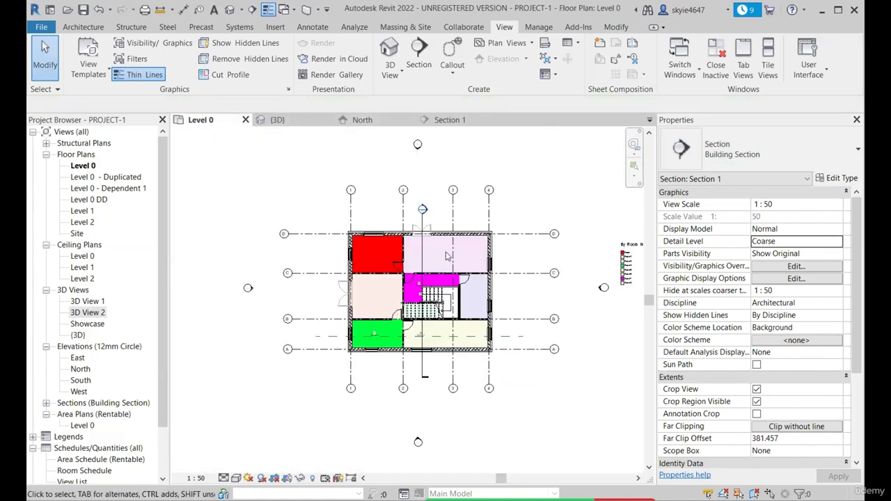
left_click(418, 177)
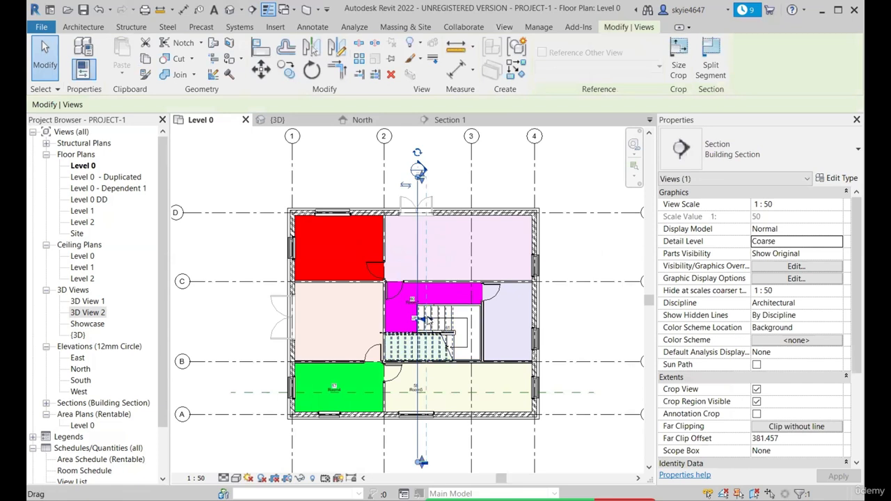
left_click_drag(429, 319, 485, 322)
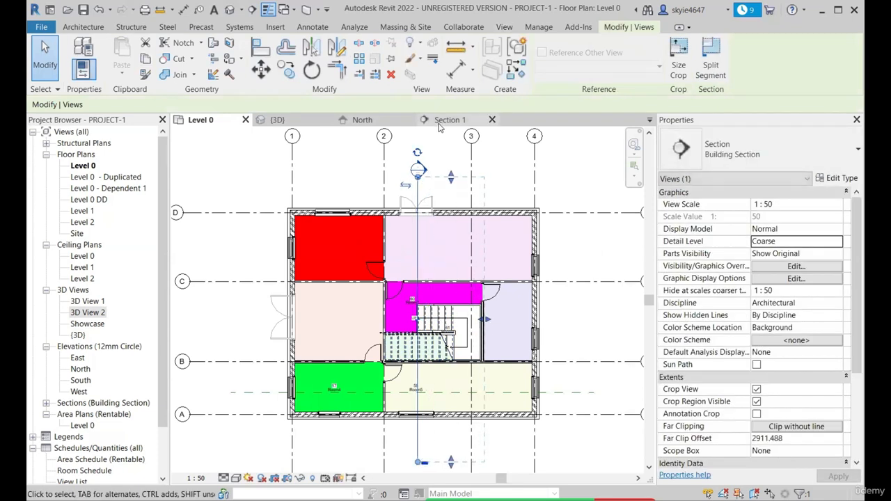
left_click(441, 122)
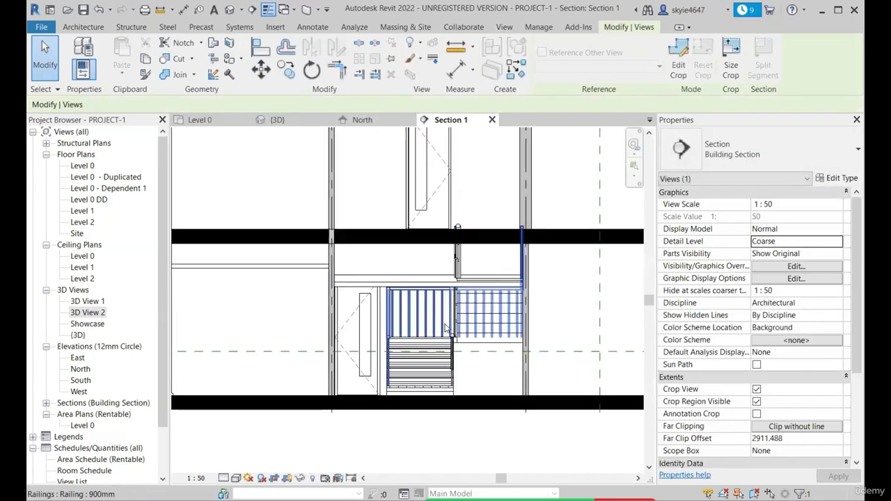
Return to the Level 0 plan and set the section's Far Clip Offset to 3000
left_click(200, 120)
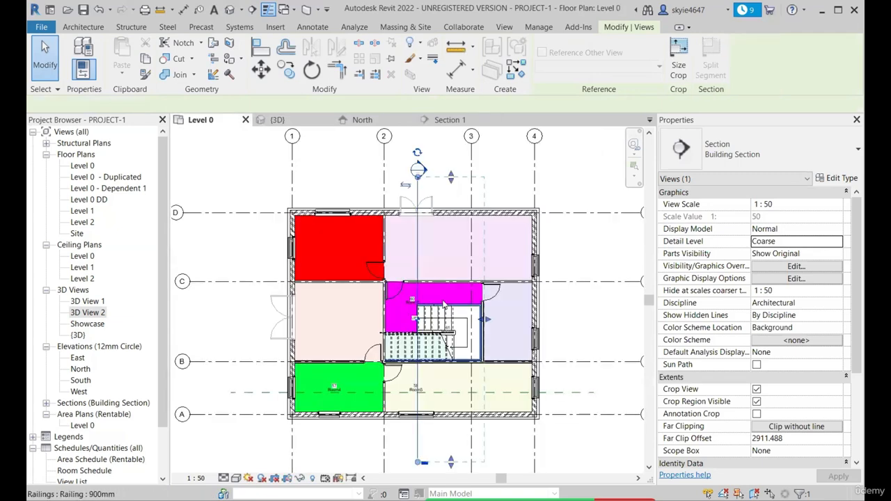
scroll(712, 320, "down", 5)
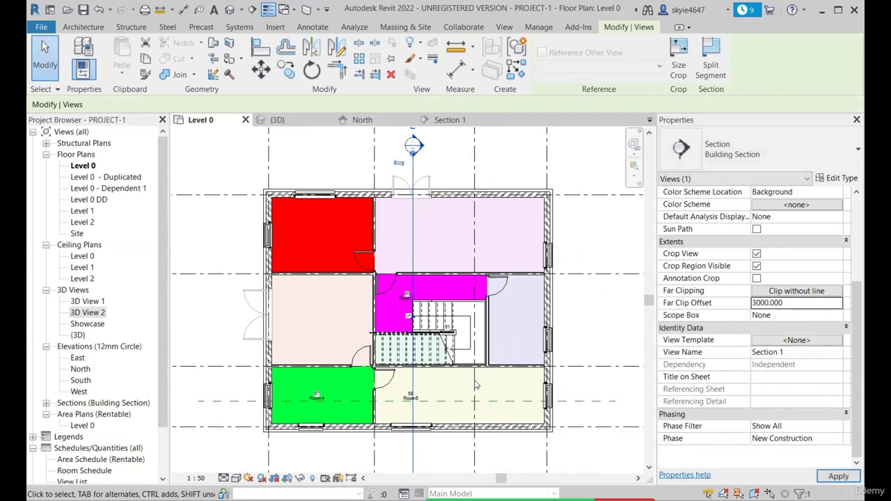
Adjust the section's depth on Level 0 to about 3063, just past the staircase, and go to the section's view to examine it
left_click_drag(414, 318, 441, 320)
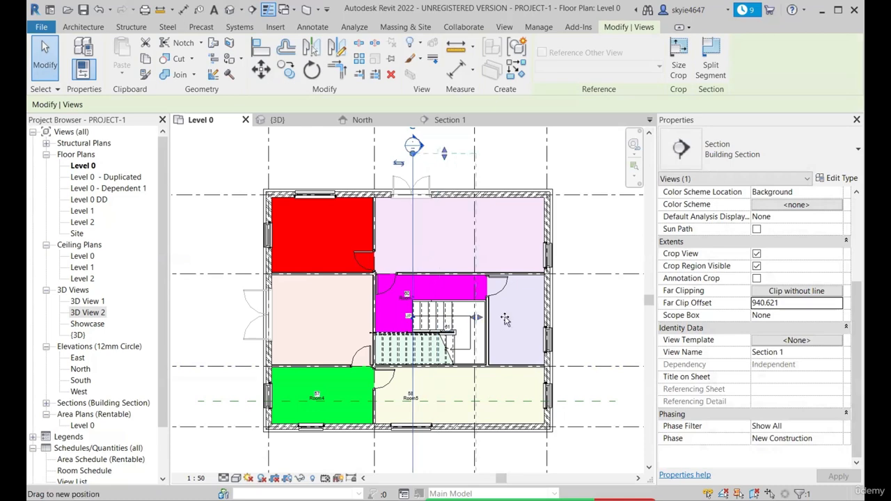
left_click_drag(506, 319, 492, 319)
scroll(408, 202, "down", 1)
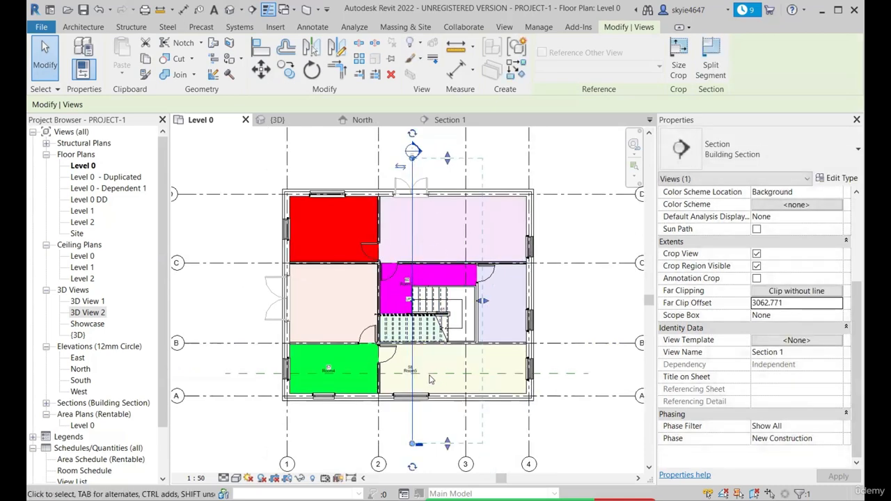
right_click(410, 234)
left_click(452, 289)
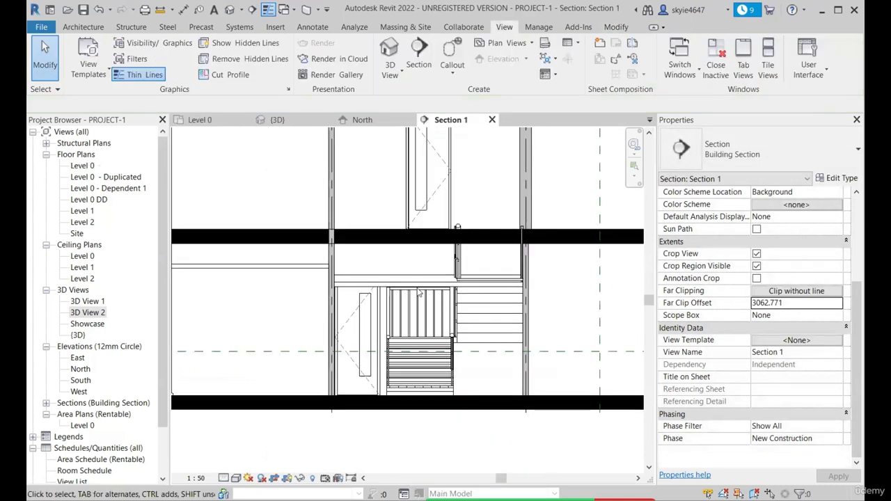
scroll(419, 267, "down", 3)
scroll(419, 267, "up", 1)
scroll(418, 267, "down", 1)
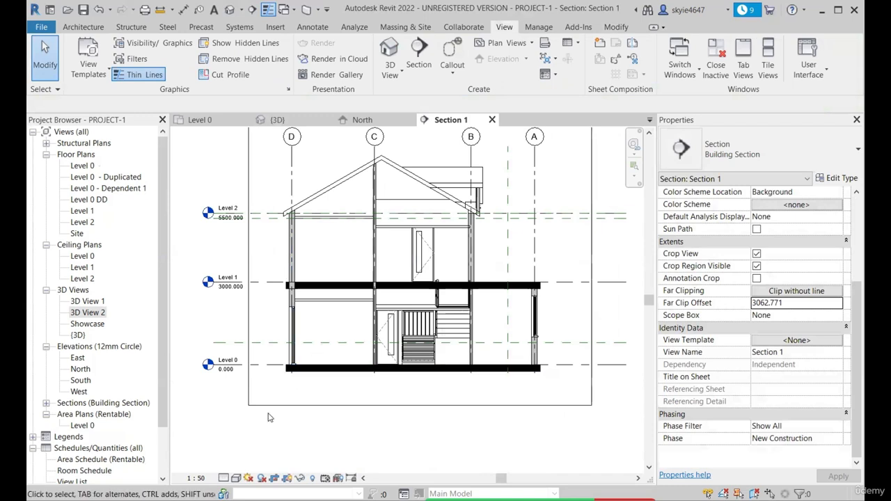
scroll(353, 335, "down", 3)
scroll(206, 468, "up", 2)
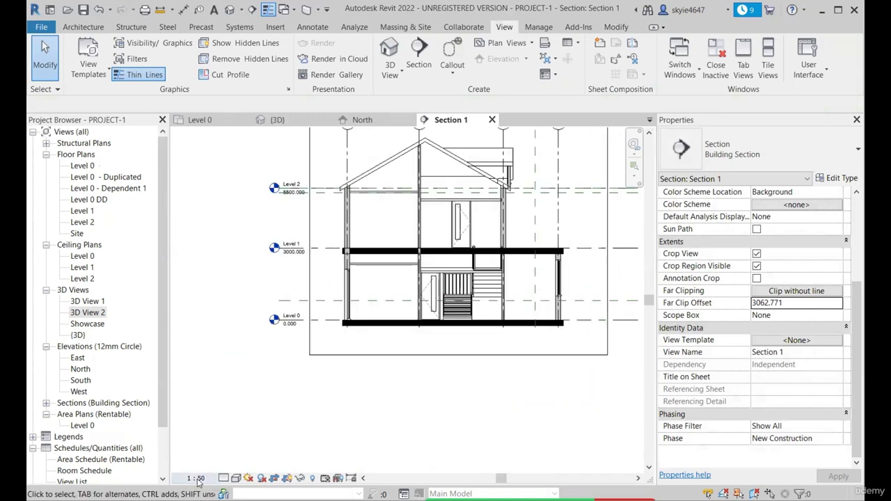
Set the section view's detail level to Fine and switch its visual style to one that shows material colours
left_click(197, 479)
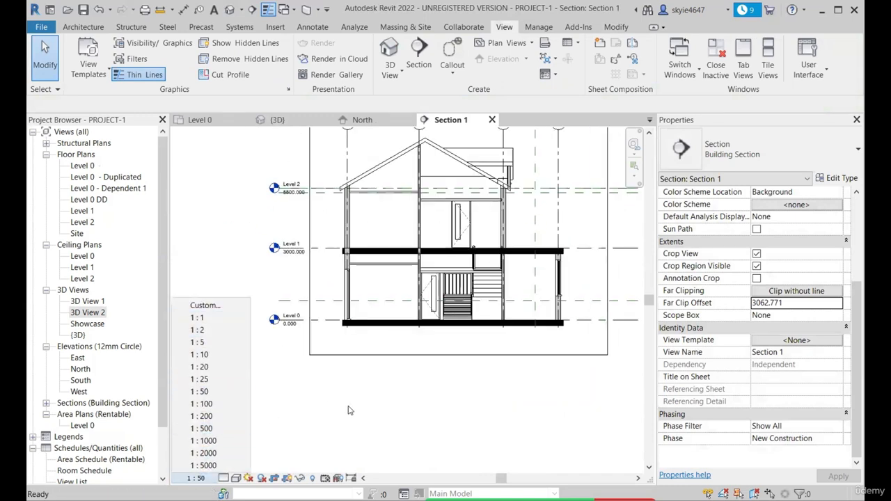
left_click(204, 479)
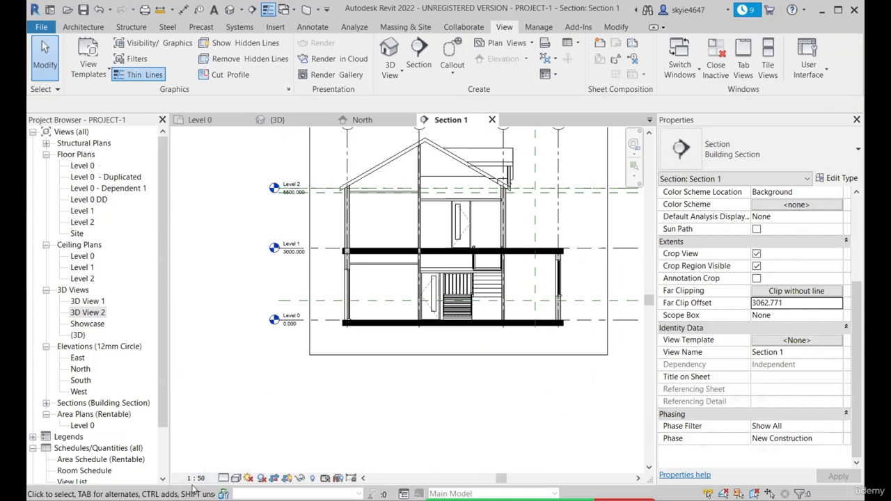
left_click(196, 479)
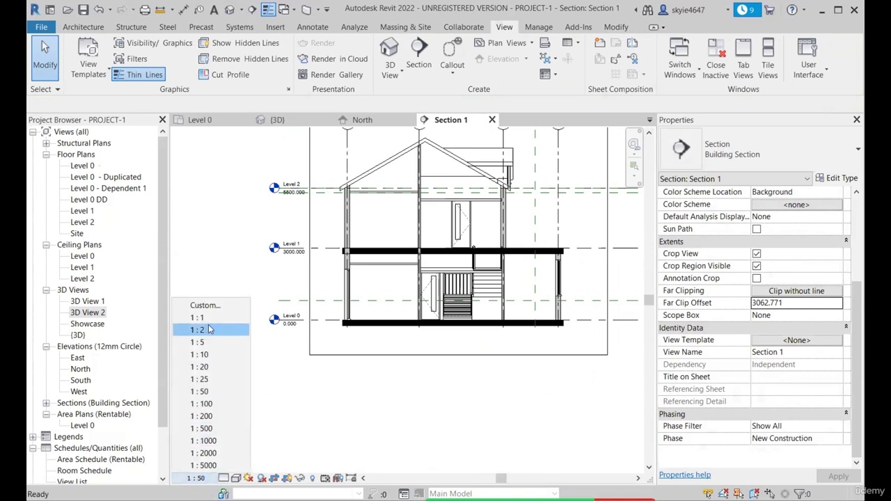
left_click(225, 480)
left_click(224, 479)
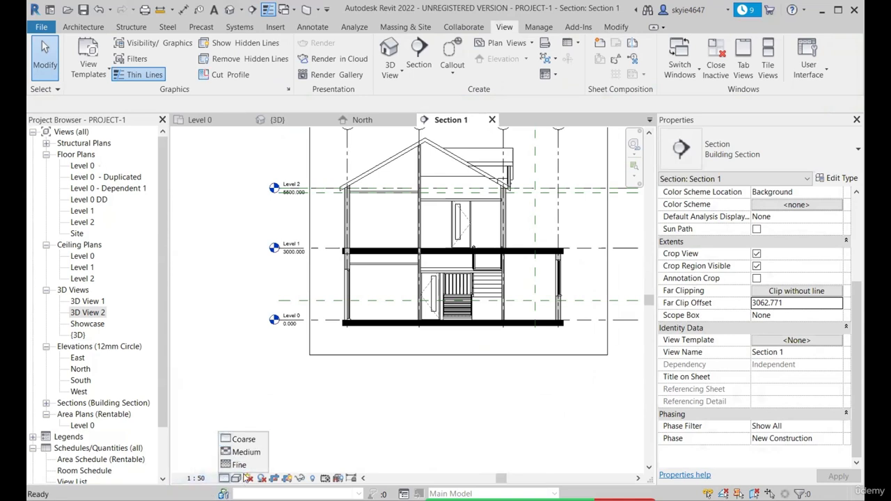
left_click(240, 465)
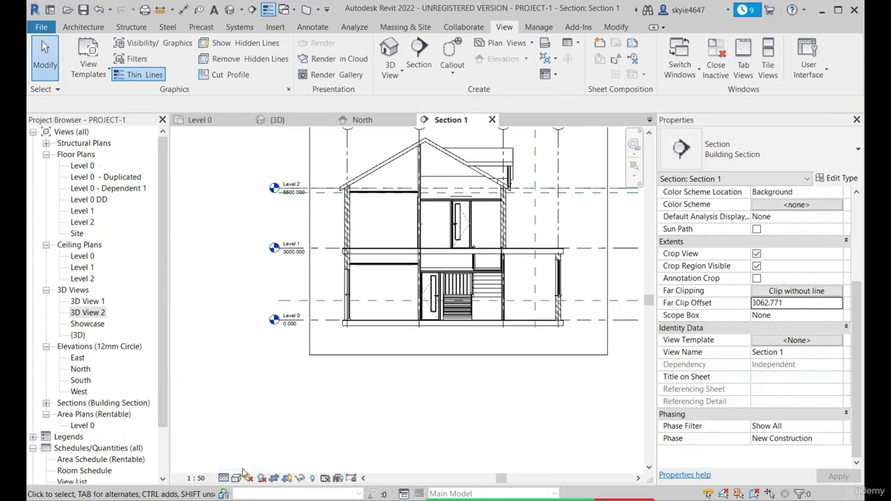
left_click(237, 478)
left_click(273, 440)
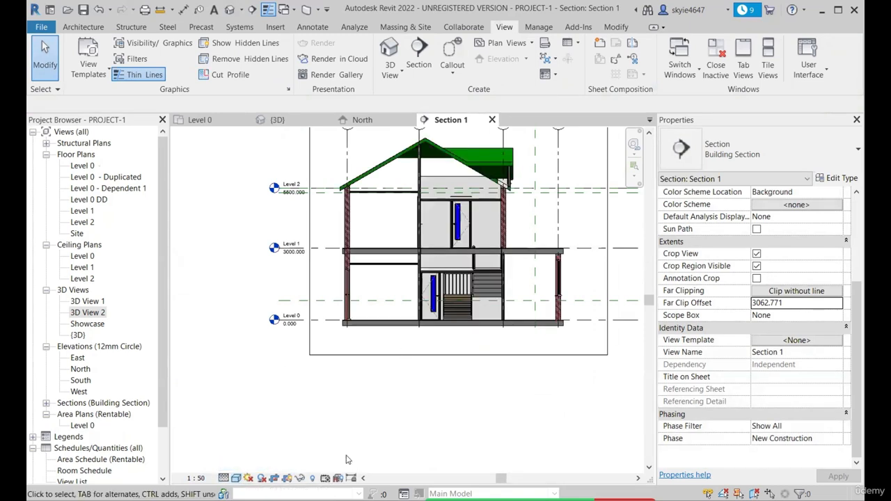
Set the section view's scale to 1:25 and hide the horizontal reference plane just below Level 2
left_click(197, 479)
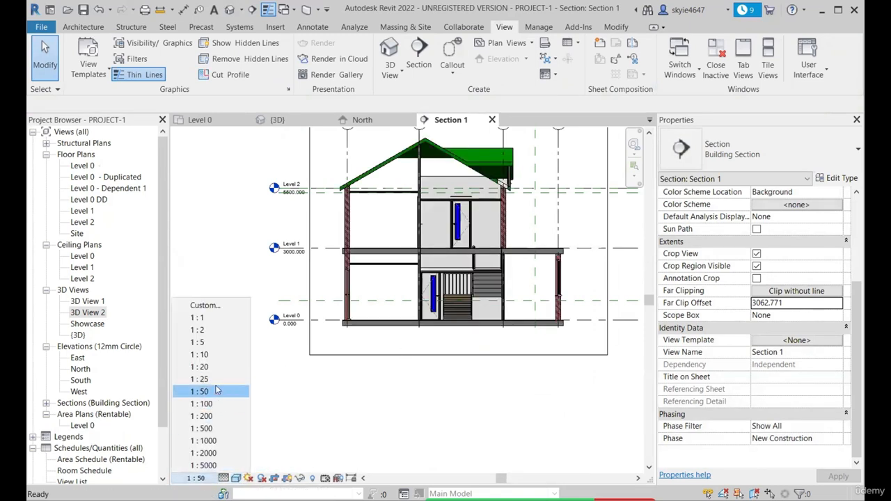
left_click(207, 380)
middle_click_drag(394, 334, 358, 360)
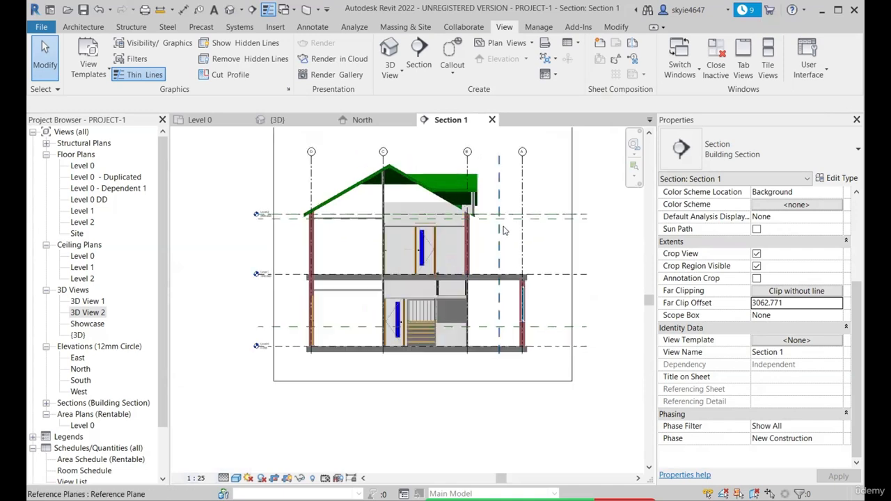
left_click(548, 226)
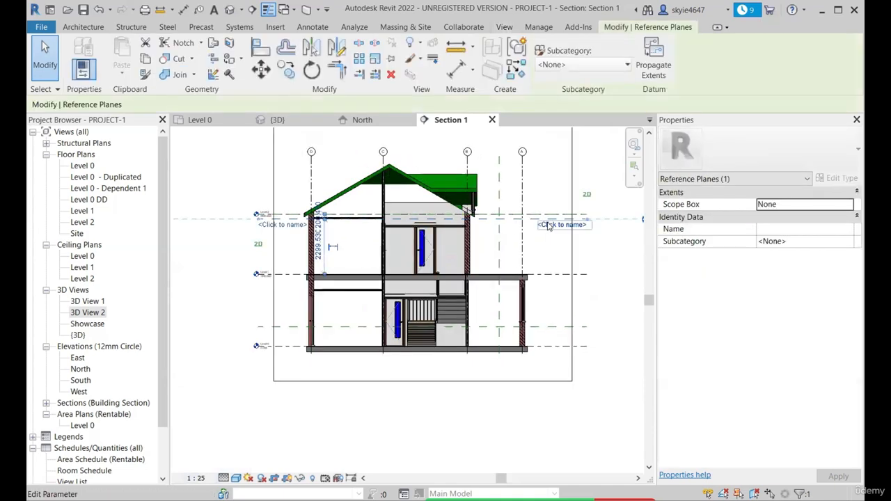
left_click(546, 258)
key("v")
key("v")
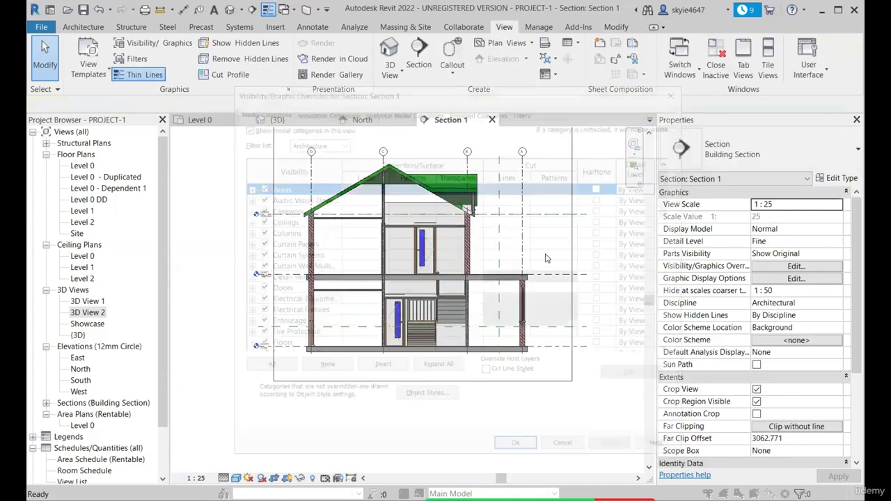
scroll(315, 321, "down", 1)
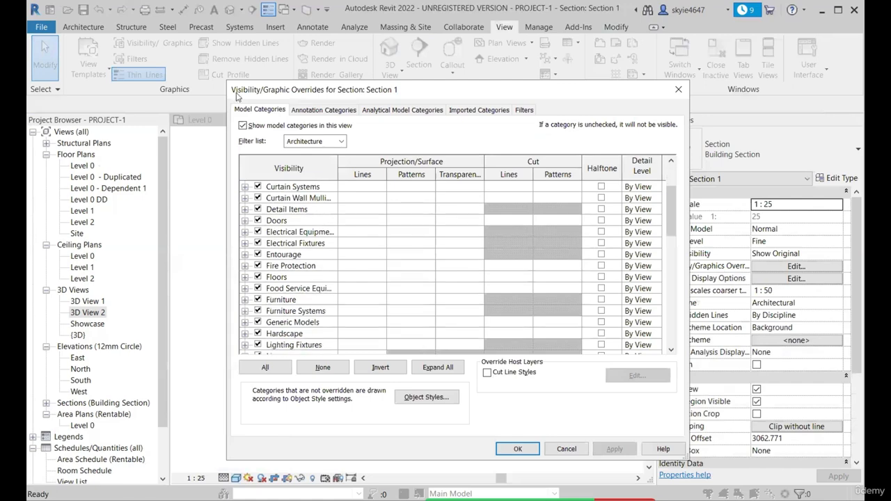
left_click(680, 90)
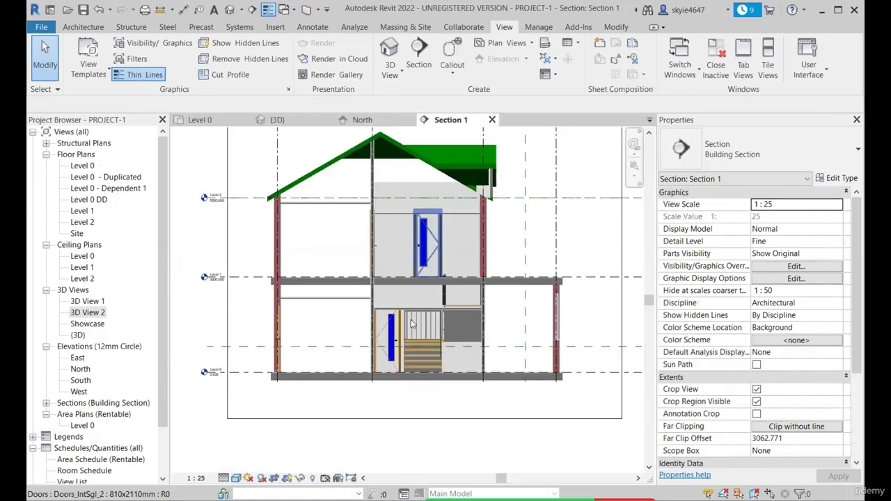
Turn off the Grids annotation category in the section view's Visibility/Graphic Overrides
scroll(286, 203, "down", 2)
key("v")
key("v")
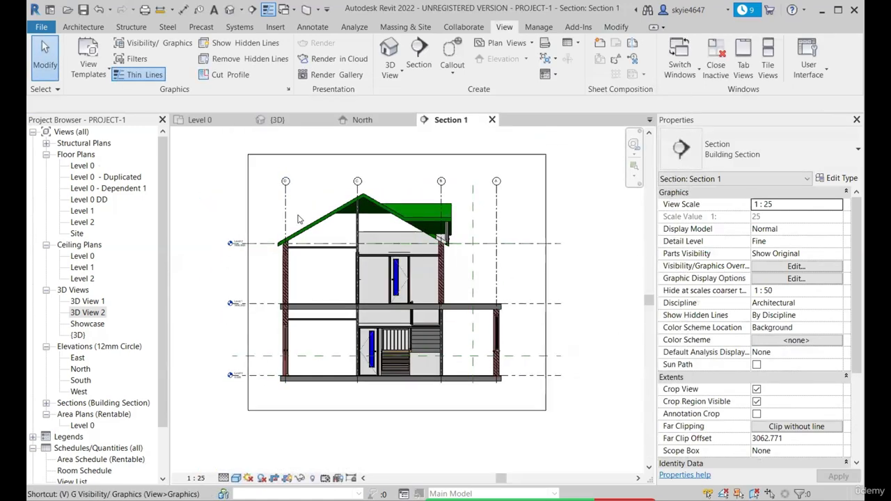
left_click(324, 110)
left_click(324, 238)
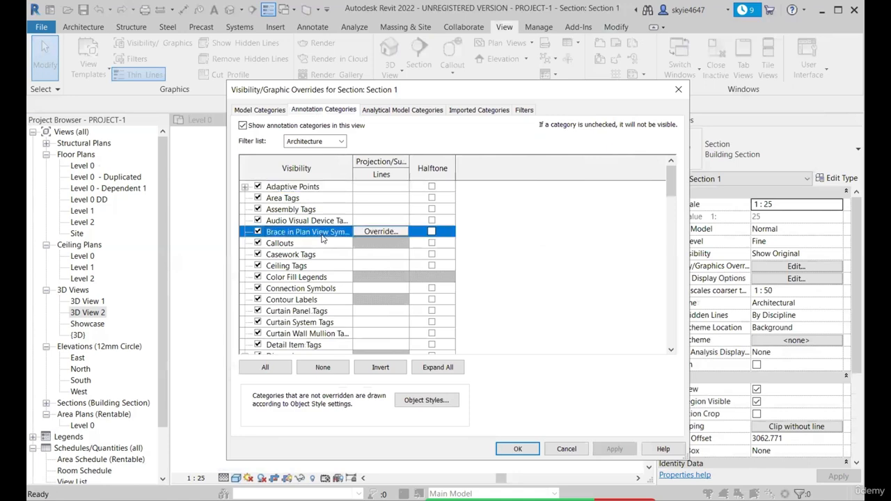
key("g")
scroll(316, 300, "down", 1)
scroll(244, 310, "down", 1)
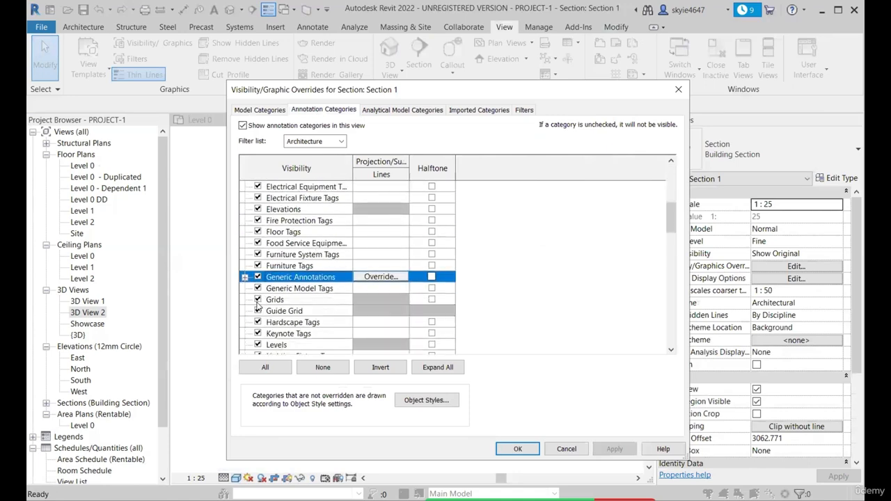
left_click(257, 301)
left_click(518, 449)
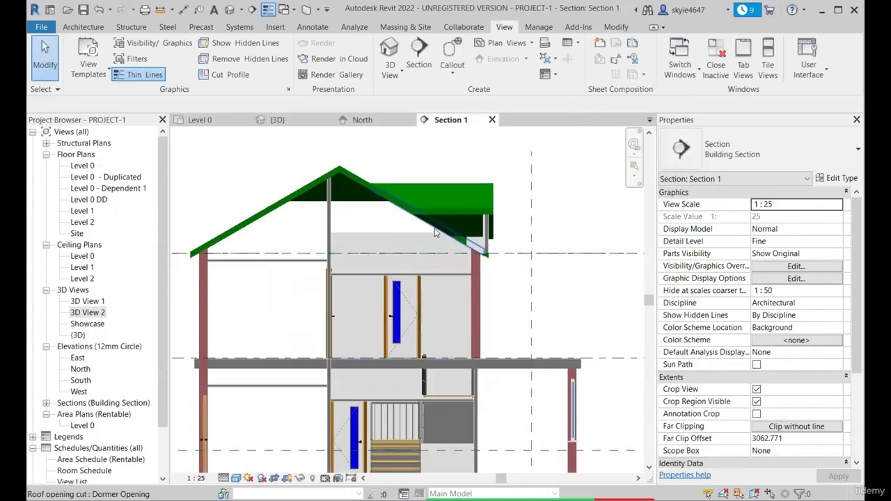
Hide the vertical reference plane beside the upper storey in the section view and review the cleaned-up section
scroll(436, 234, "down", 1)
left_click(526, 282)
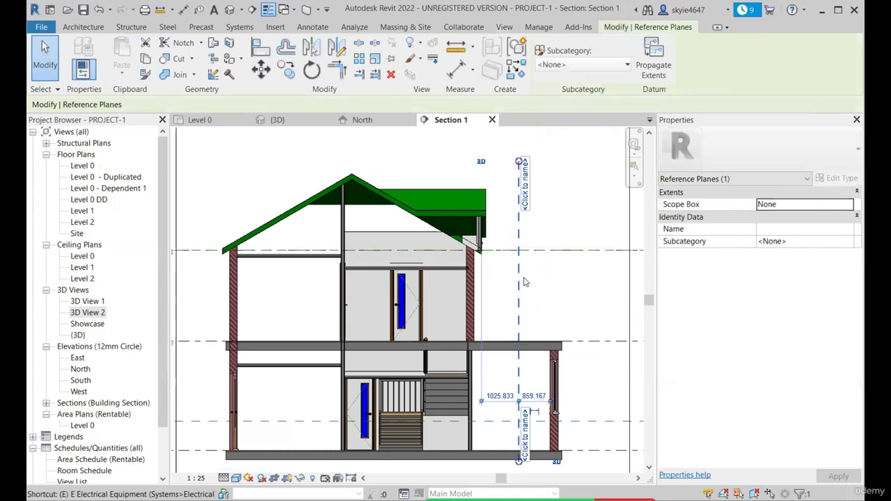
key("Escape")
scroll(519, 313, "down", 2)
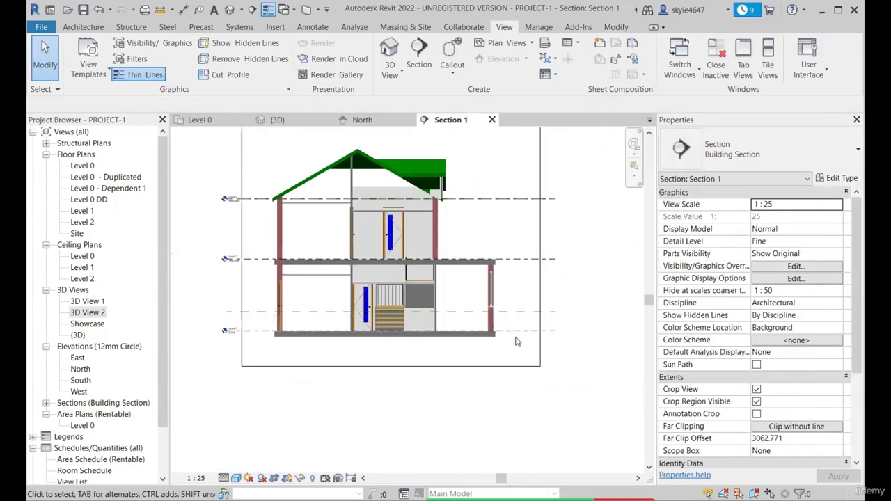
scroll(393, 346, "down", 1)
scroll(342, 207, "up", 3)
scroll(457, 205, "down", 4)
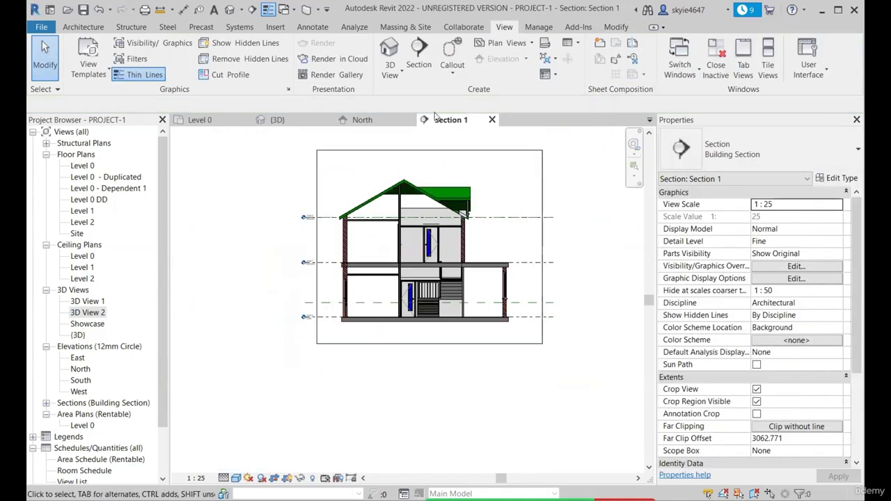
scroll(382, 241, "up", 2)
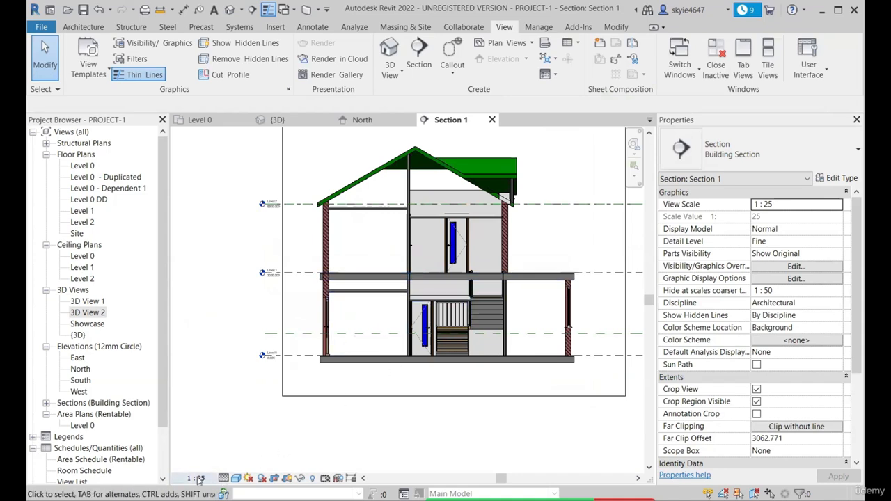
scroll(327, 286, "down", 1)
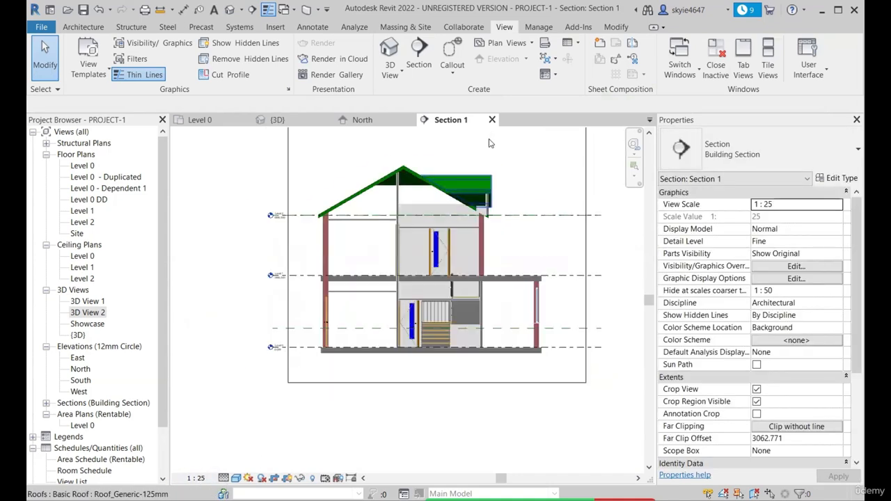
Close the section view and select its vertical section line on the Level 0 plan
left_click(492, 120)
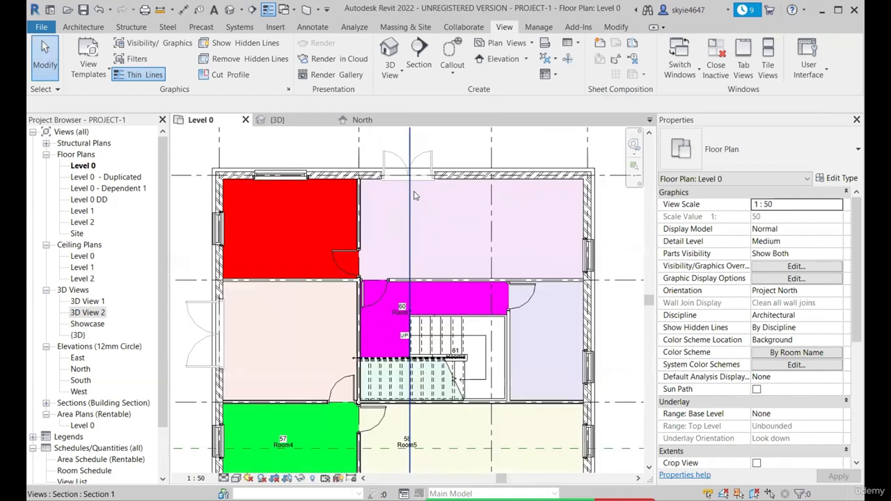
scroll(411, 212, "down", 1)
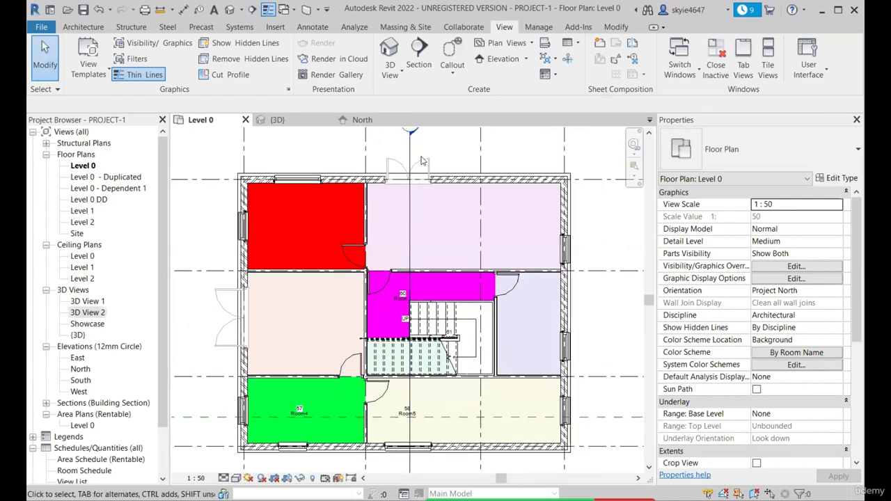
scroll(421, 161, "down", 1)
left_click(413, 289)
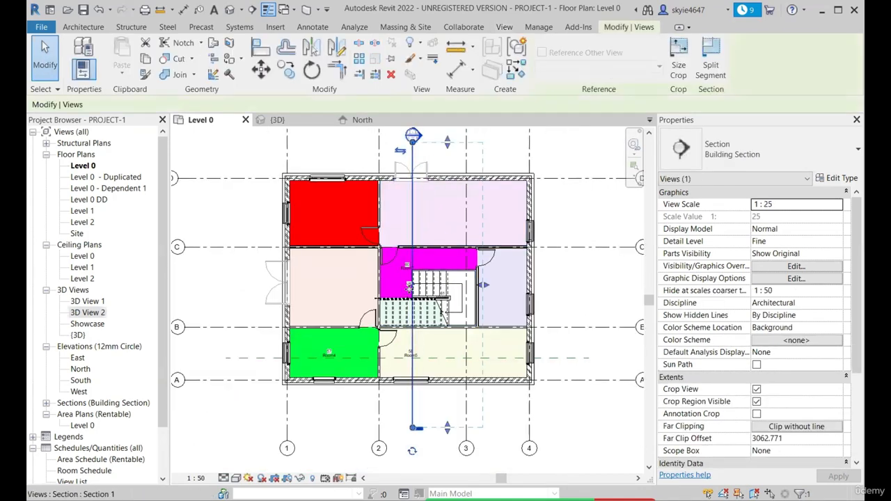
scroll(428, 320, "down", 1)
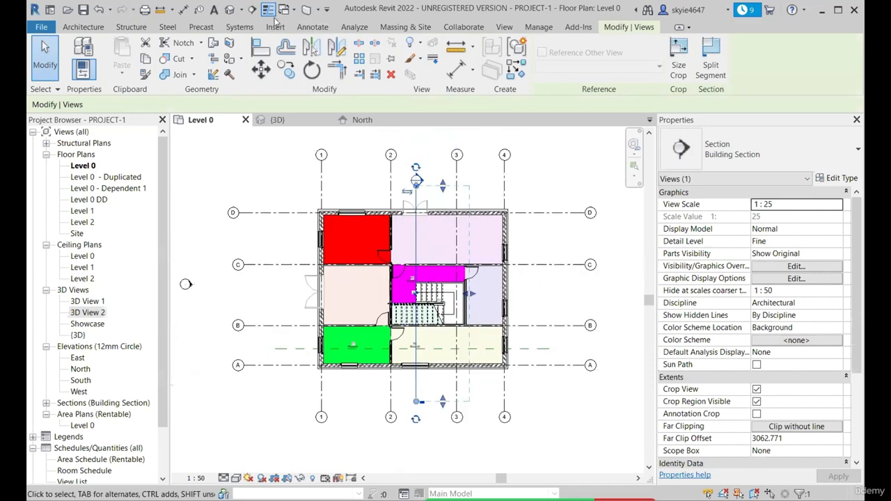
Draw a horizontal section across the whole building through the staircase on Level 0, looking toward grid C, with a depth of about 796
left_click(254, 10)
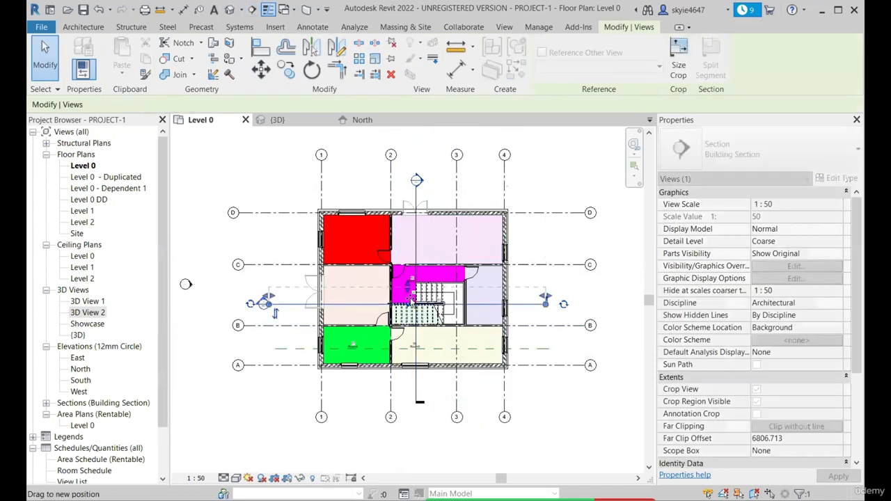
key("Escape")
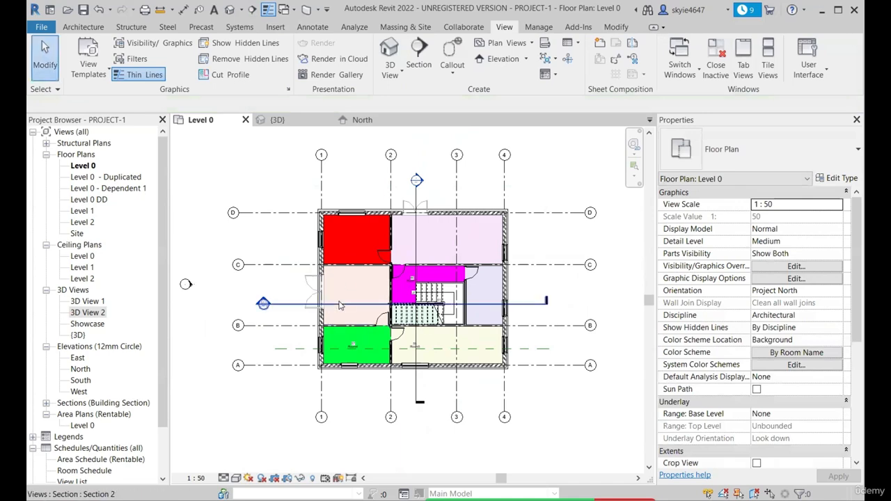
scroll(333, 324, "up", 2)
left_click(255, 322)
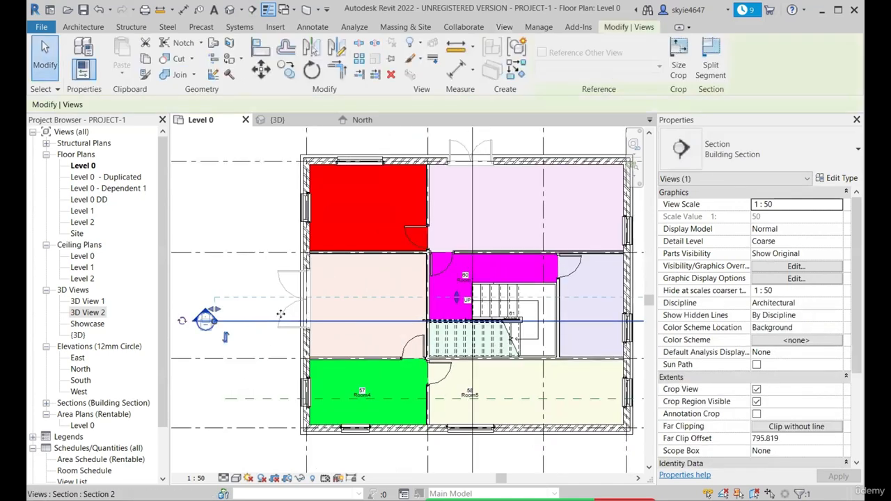
scroll(286, 319, "down", 2)
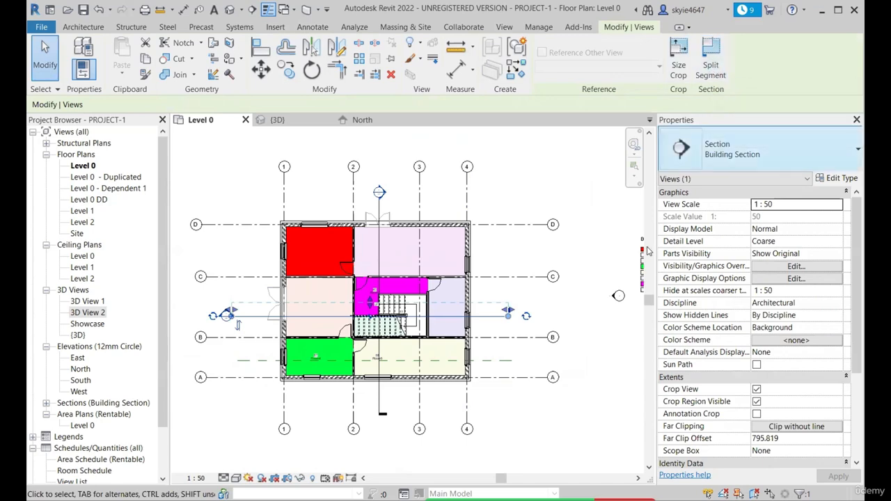
Split the horizontal section line in the room between grids 1 and 2 and offset its outer segment up toward the double door's centre
left_click(582, 317)
scroll(495, 319, "up", 2)
left_click(494, 315)
scroll(526, 322, "down", 1)
scroll(527, 322, "down", 1)
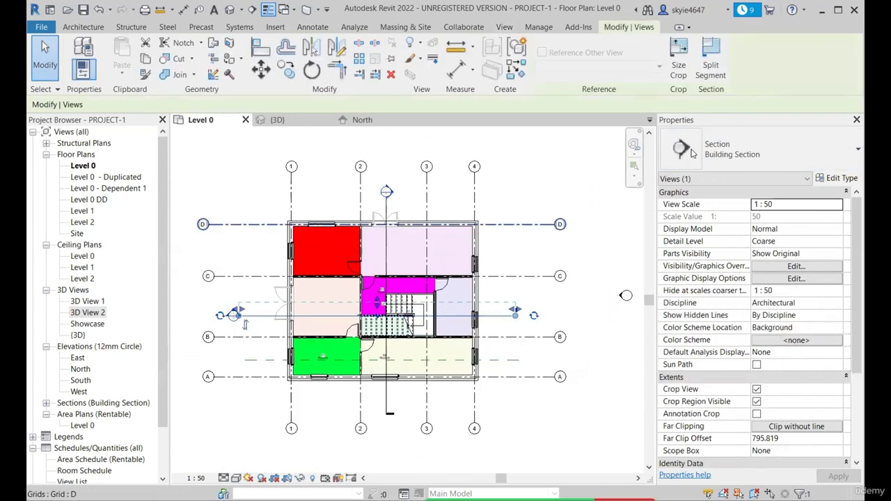
left_click(712, 64)
scroll(332, 311, "up", 2)
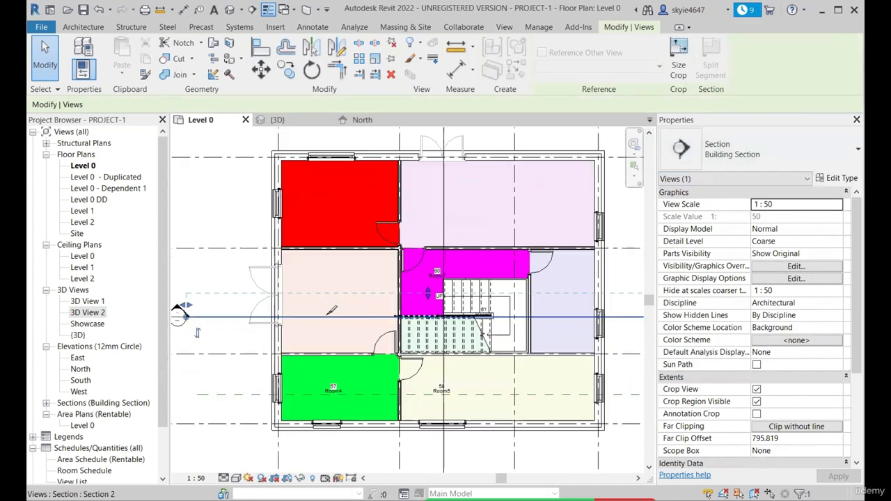
scroll(331, 311, "up", 1)
middle_click_drag(332, 311, 350, 302)
scroll(350, 302, "down", 2)
scroll(357, 301, "up", 2)
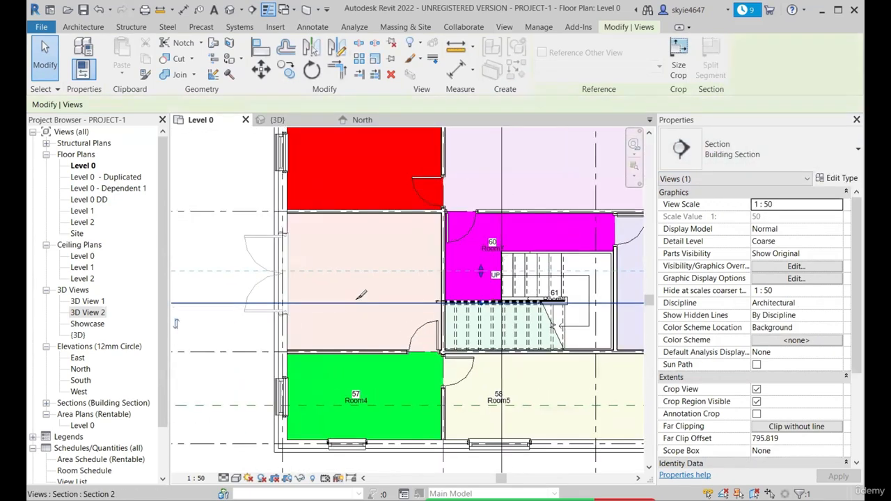
scroll(363, 307, "down", 2)
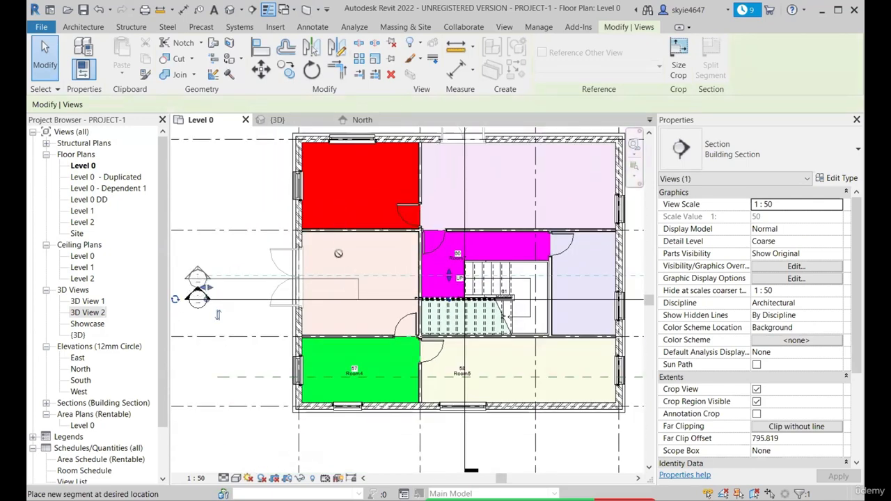
scroll(332, 267, "down", 2)
scroll(316, 278, "up", 3)
left_click(320, 277)
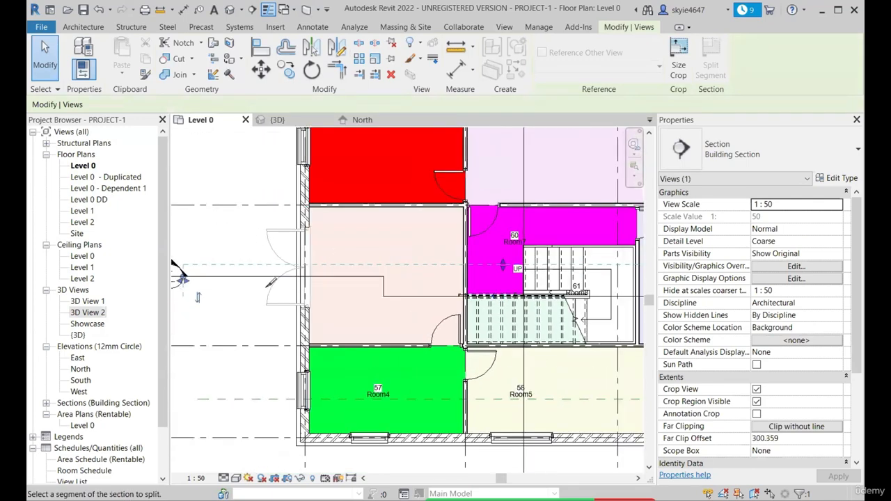
Split the section line just beyond the staircase and shift its end segment down so it cuts through Room5 below grid B
scroll(268, 285, "down", 2)
scroll(531, 296, "up", 2)
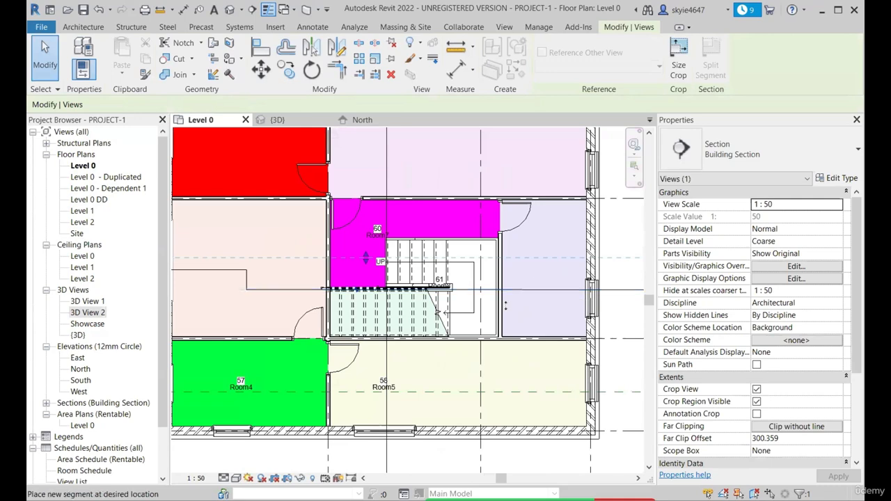
scroll(506, 306, "down", 2)
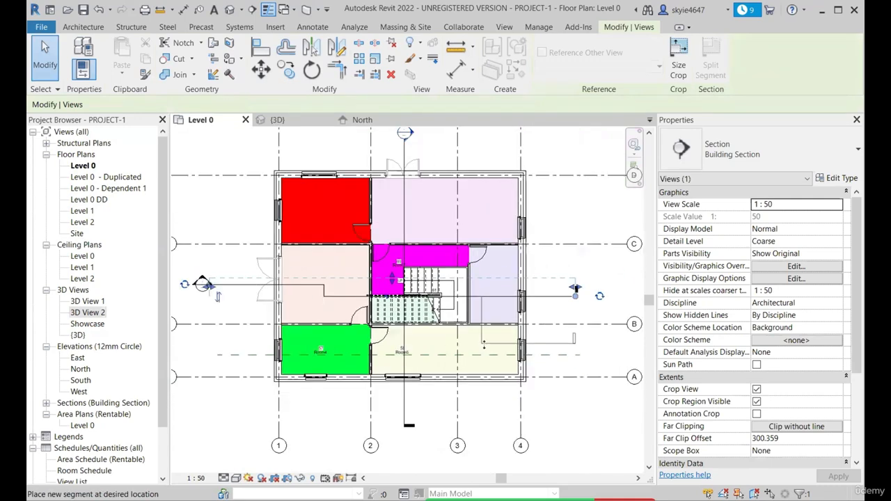
key("Escape")
key("Escape")
left_click(499, 298)
left_click_drag(527, 298, 528, 356)
Move the section segment that passes through the exterior double door slightly up toward the far clip line
scroll(302, 271, "up", 1)
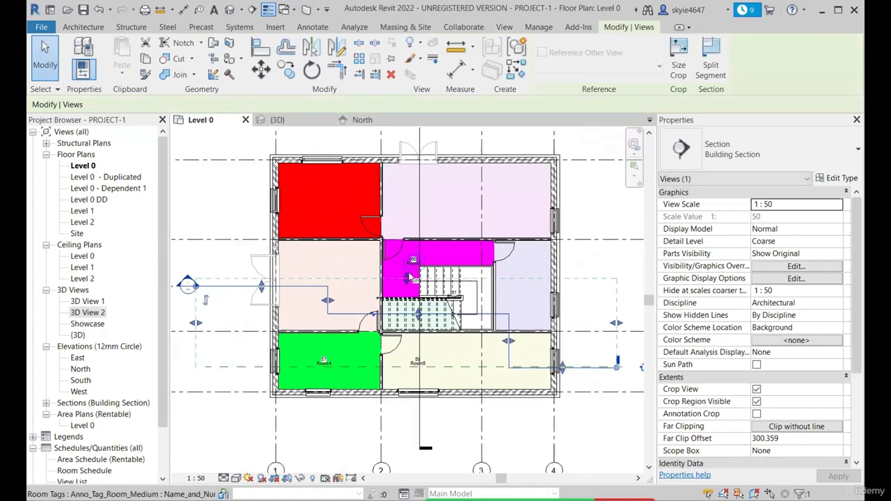
scroll(354, 283, "up", 3)
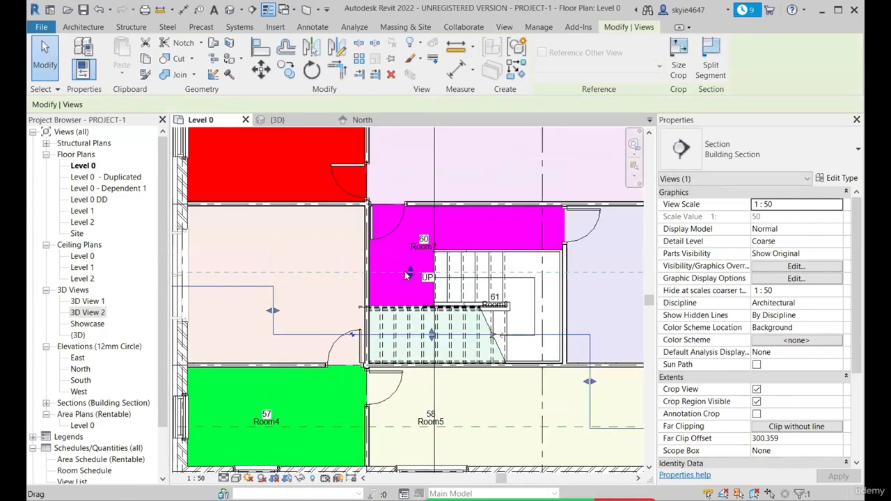
scroll(247, 282, "up", 3)
scroll(392, 282, "down", 3)
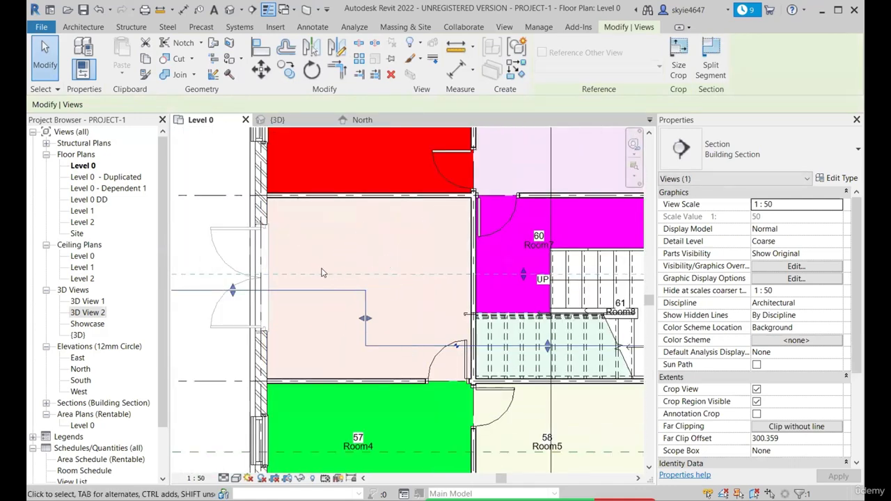
scroll(323, 273, "down", 2)
scroll(245, 282, "up", 1)
left_click_drag(302, 290, 301, 285)
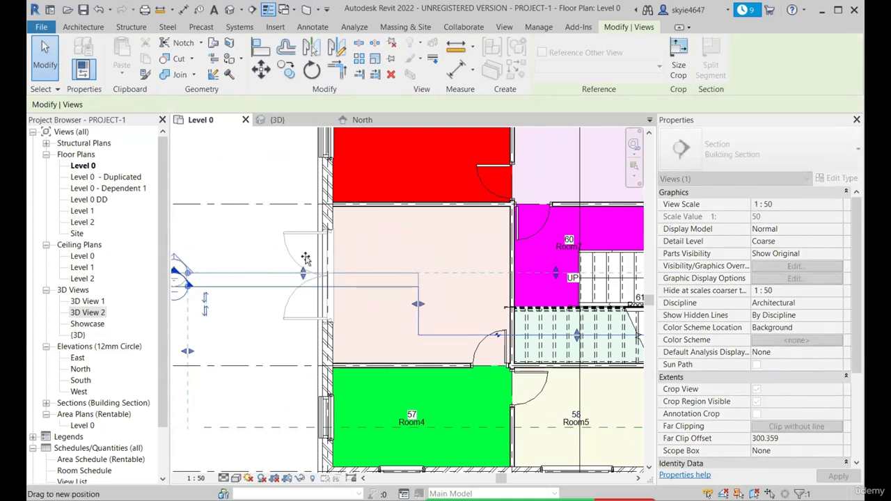
left_click_drag(304, 267, 301, 278)
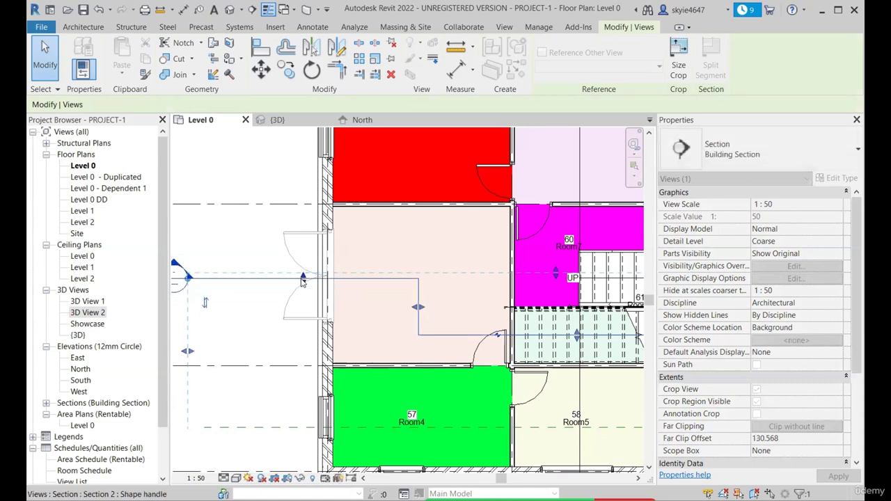
scroll(301, 279, "down", 3)
Extend the stepped section's depth to about 851 and readjust its segment at the exterior double door
left_click_drag(449, 276, 451, 258)
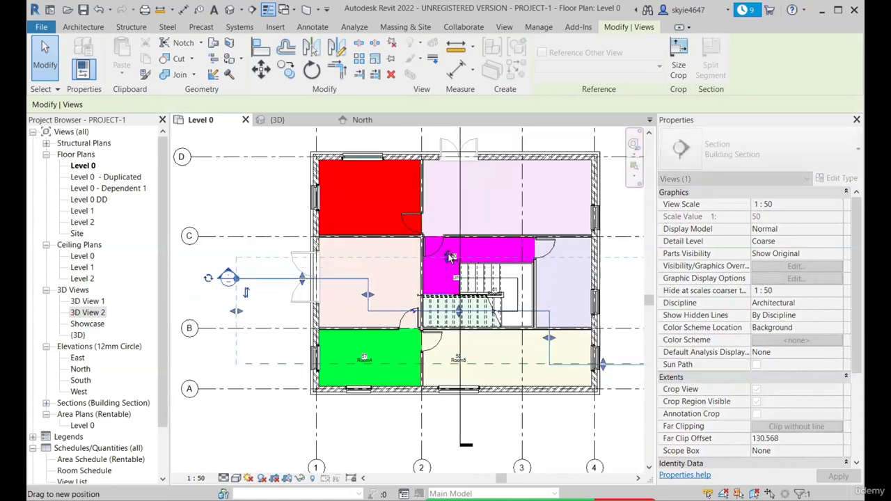
scroll(296, 278, "up", 3)
mouse_move(300, 279)
left_mouse_down()
mouse_move(314, 246)
mouse_move(309, 277)
left_mouse_up()
left_click_drag(310, 318, 318, 323)
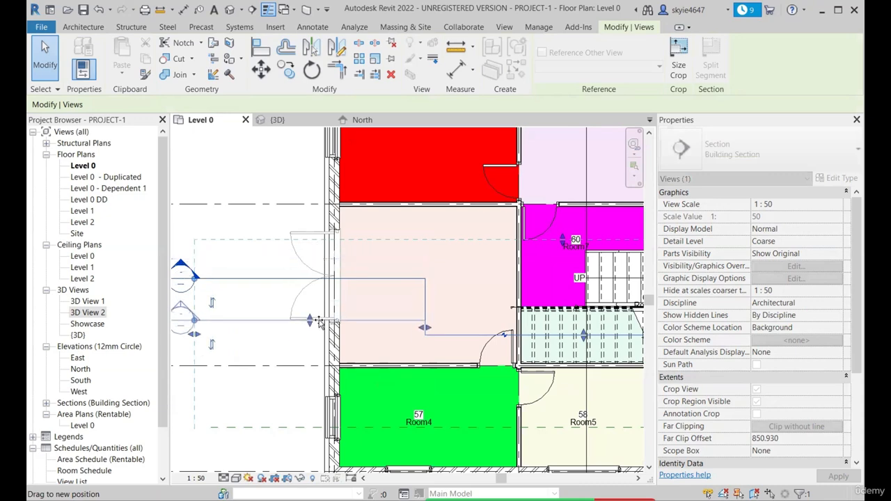
left_click_drag(324, 280, 323, 279)
scroll(274, 295, "down", 5)
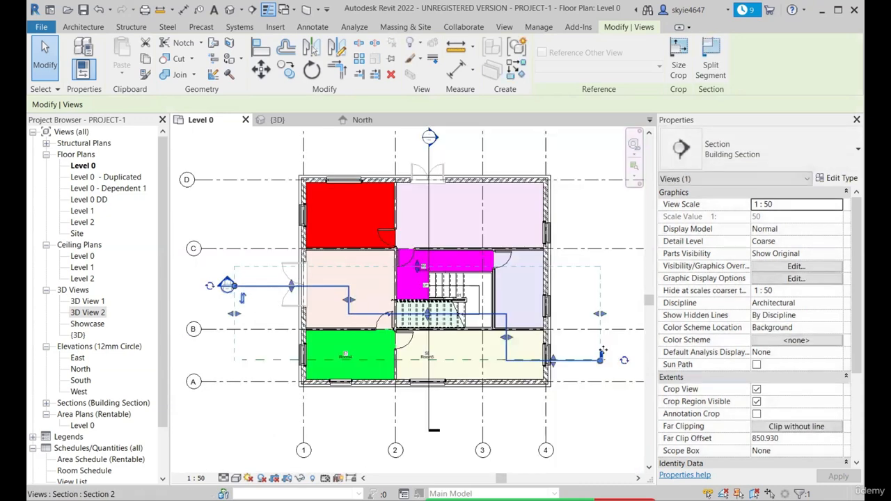
Open the stepped section's view from the plan and examine how its segments cut through the staircase, walls and windows
scroll(534, 357, "up", 3)
middle_click_drag(534, 357, 462, 360)
scroll(465, 361, "down", 1)
scroll(471, 363, "down", 1)
scroll(360, 333, "up", 1)
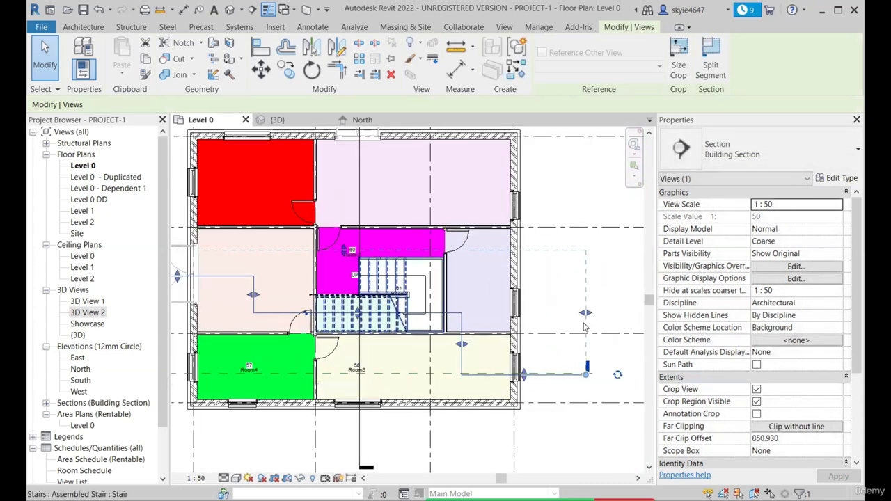
scroll(585, 325, "down", 1)
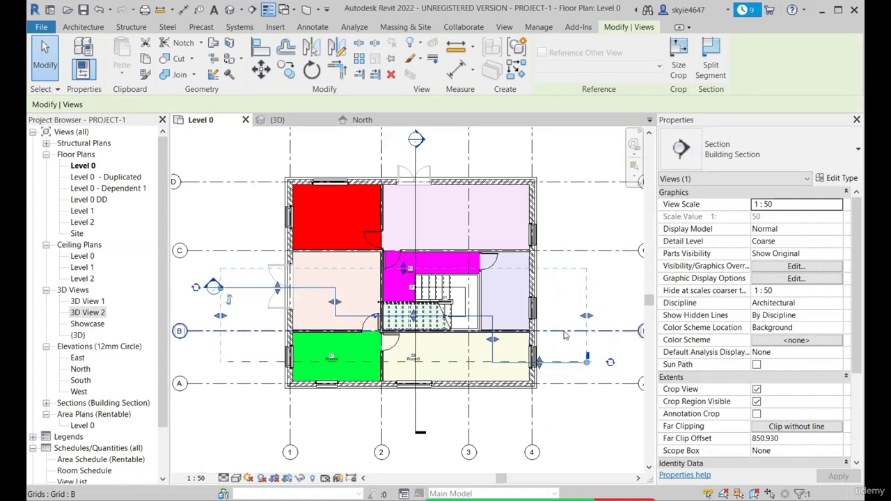
right_click(577, 363)
left_click(607, 135)
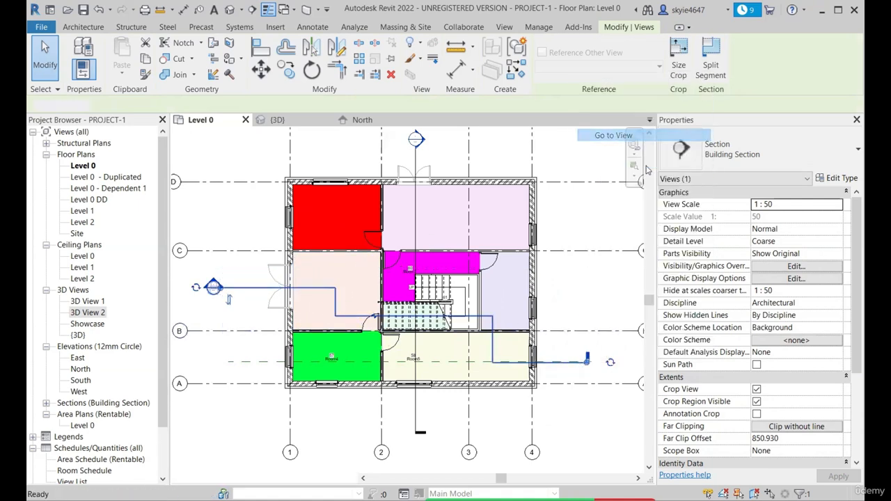
scroll(332, 400, "up", 2)
scroll(267, 361, "up", 2)
scroll(269, 361, "down", 1)
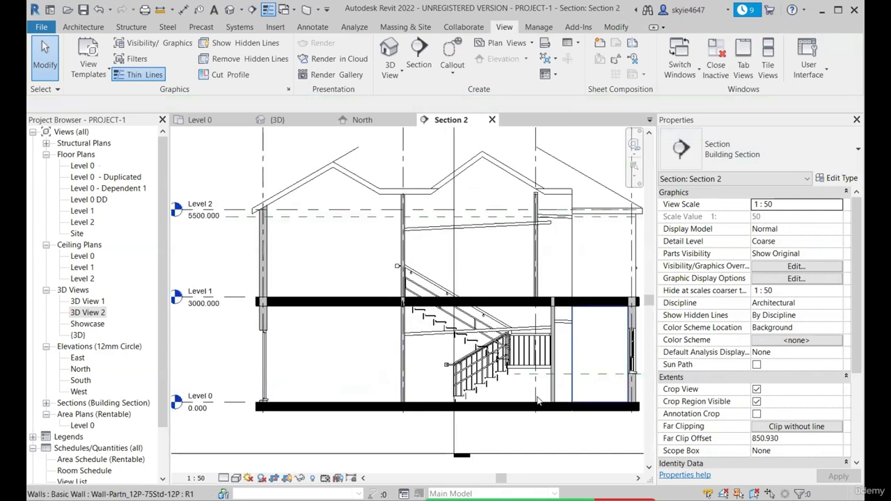
scroll(536, 380, "down", 1)
scroll(594, 364, "up", 3)
scroll(597, 355, "down", 1)
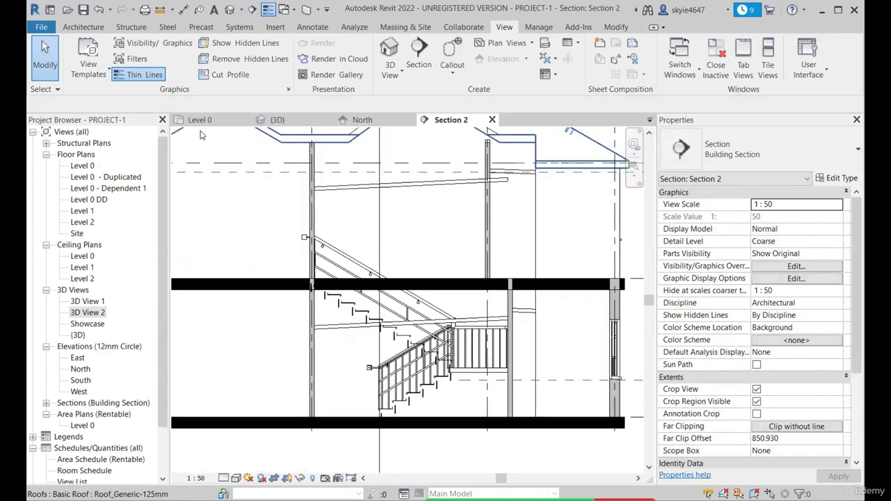
Return to the Level 0 plan, select the stepped section line and review its segments against the rooms they cross
left_click(201, 120)
scroll(469, 348, "up", 3)
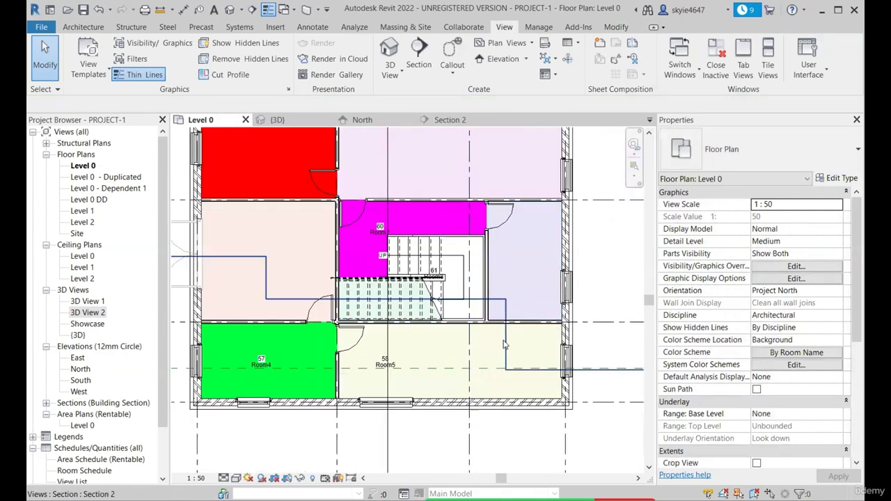
left_click(482, 300)
scroll(245, 282, "down", 2)
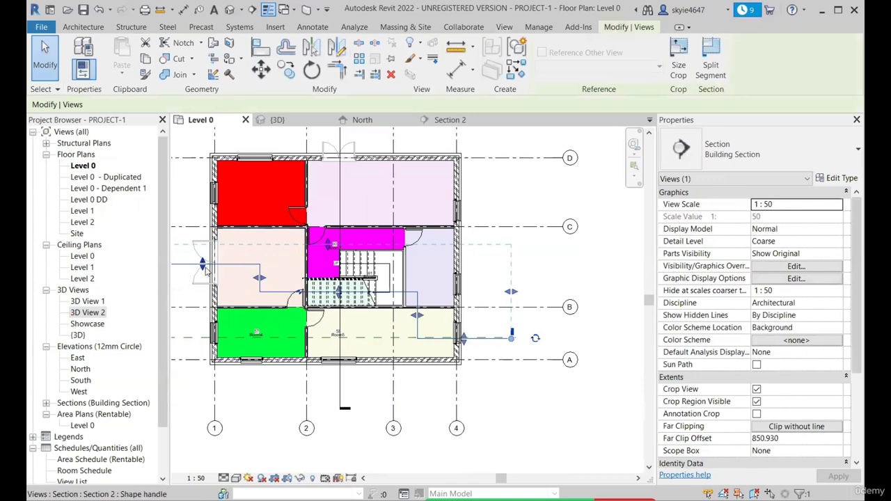
scroll(423, 334, "down", 1)
middle_click_drag(317, 313, 374, 322)
scroll(374, 322, "up", 3)
scroll(374, 323, "down", 3)
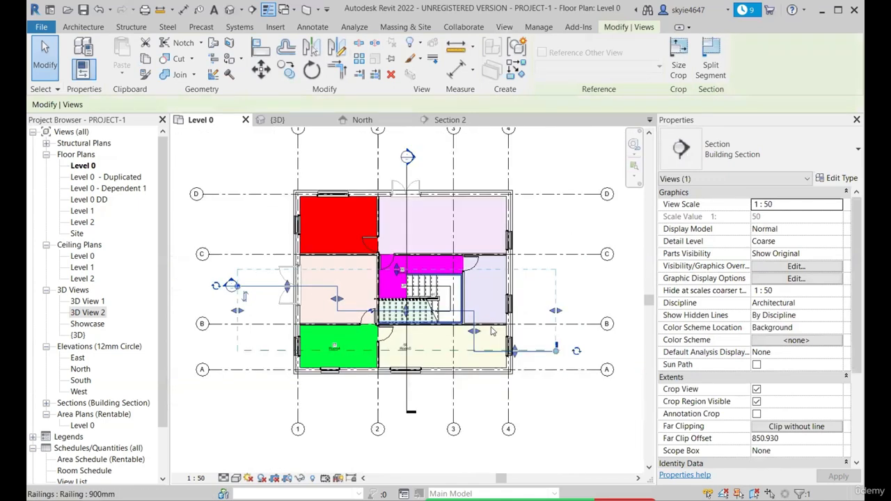
scroll(375, 265, "up", 2)
scroll(377, 272, "down", 2)
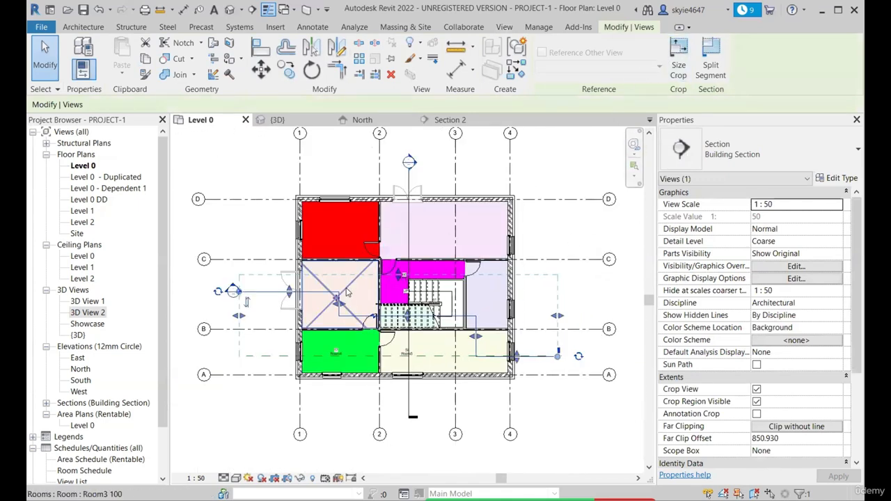
Delete the stepped section from the Level 0 plan
key("Escape")
left_click(270, 293)
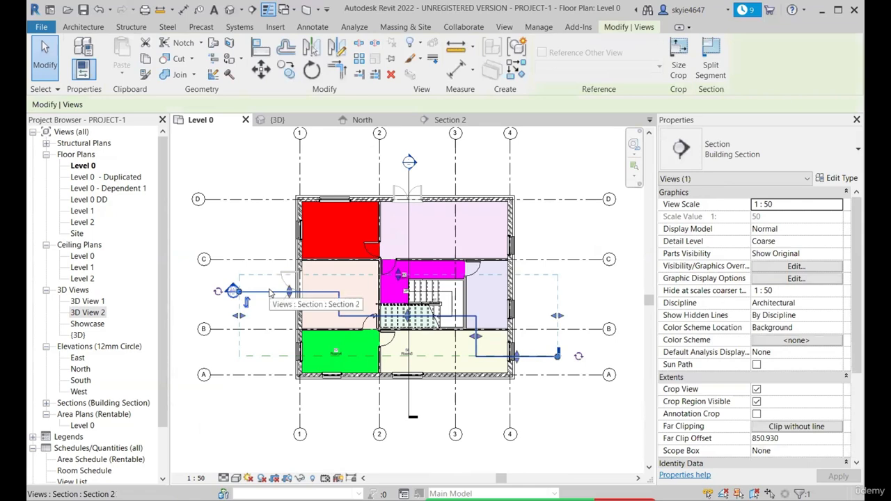
key("Delete")
left_click(489, 299)
Open the view of the remaining vertical section from the Level 0 plan and bring the whole building into view
scroll(409, 232, "up", 1)
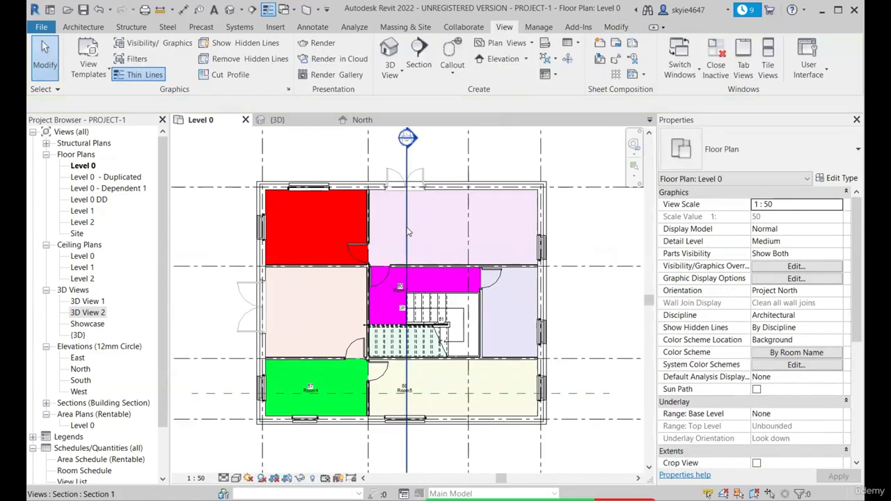
right_click(407, 226)
left_click(446, 287)
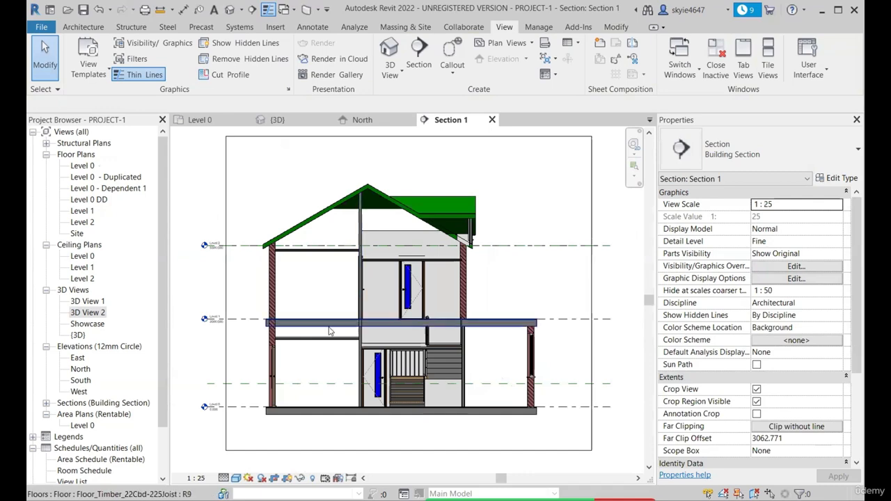
scroll(328, 292, "up", 1)
middle_click_drag(327, 293, 327, 253)
scroll(327, 253, "down", 1)
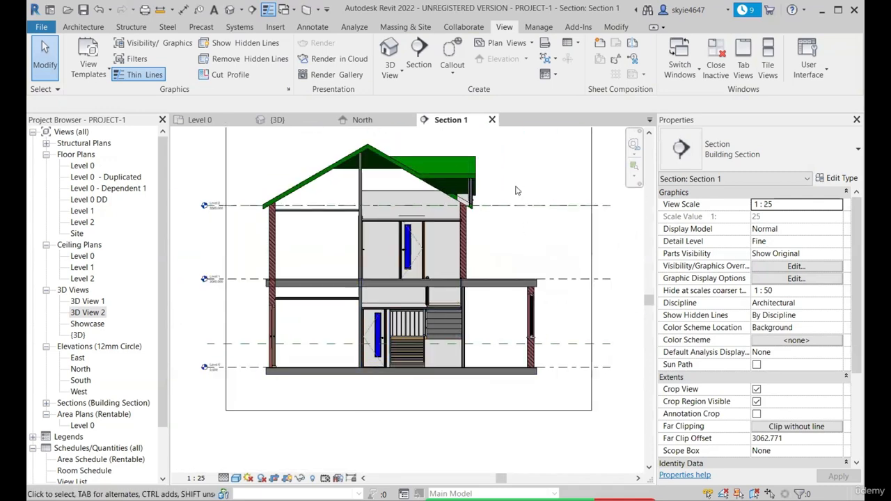
Start the Section command inside the section view and check the available section types, keeping Building Section
left_click(420, 60)
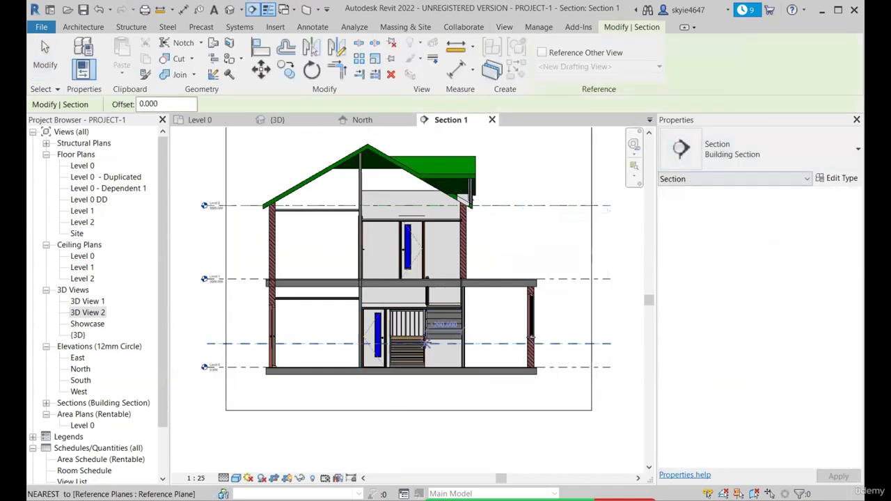
left_click(757, 140)
left_click(755, 160)
left_click(755, 160)
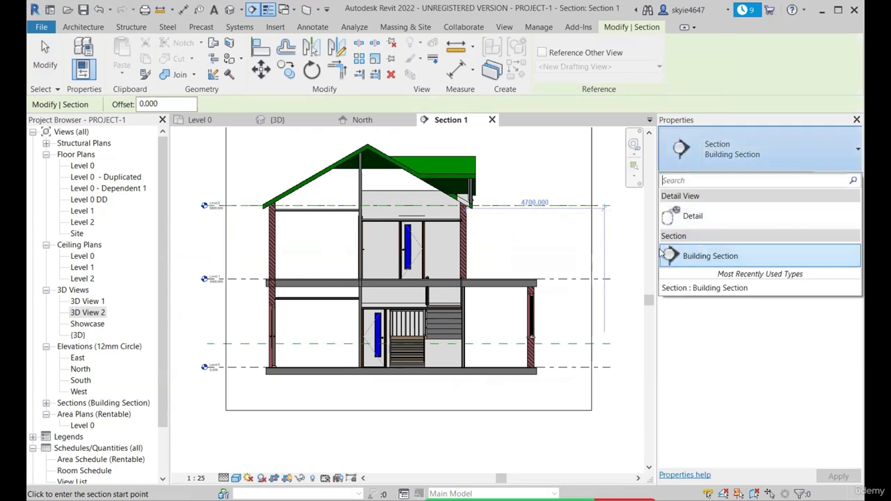
left_click(770, 155)
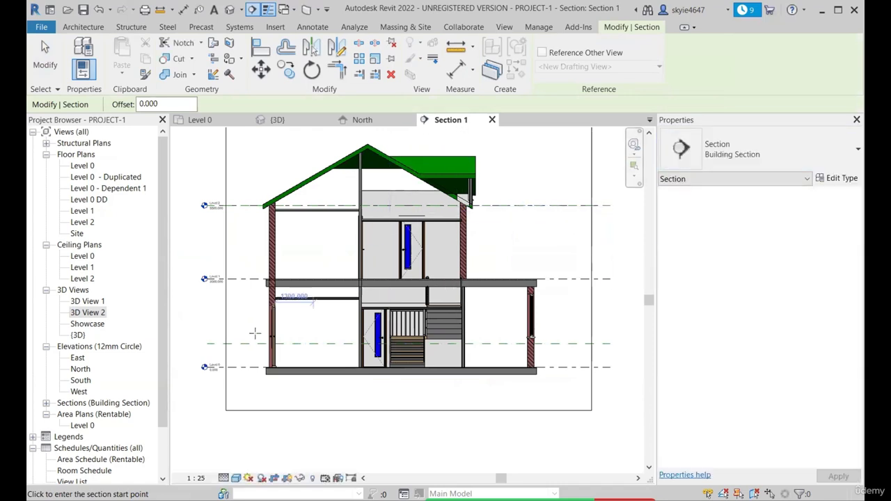
scroll(243, 314, "up", 3)
left_click(241, 308)
scroll(236, 306, "down", 4)
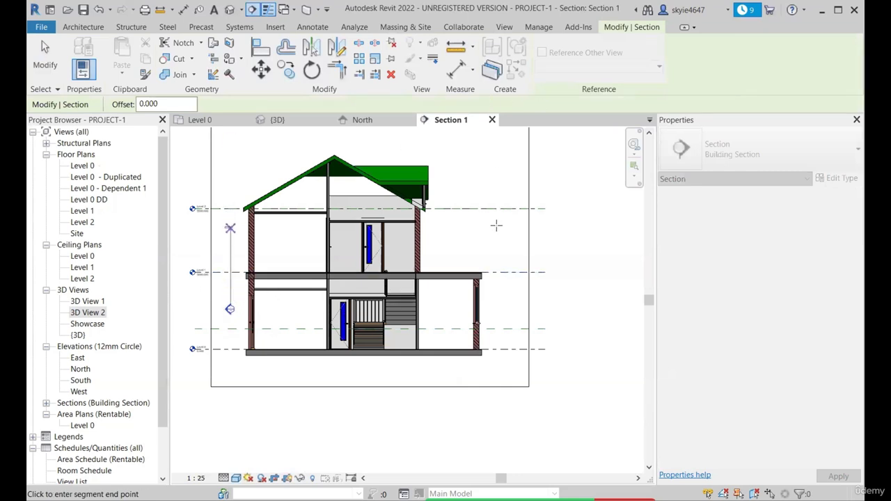
right_click(496, 225)
left_click(520, 232)
Set the section type to Detail and draw a horizontal section line across the whole building just below Level 1
left_click(763, 150)
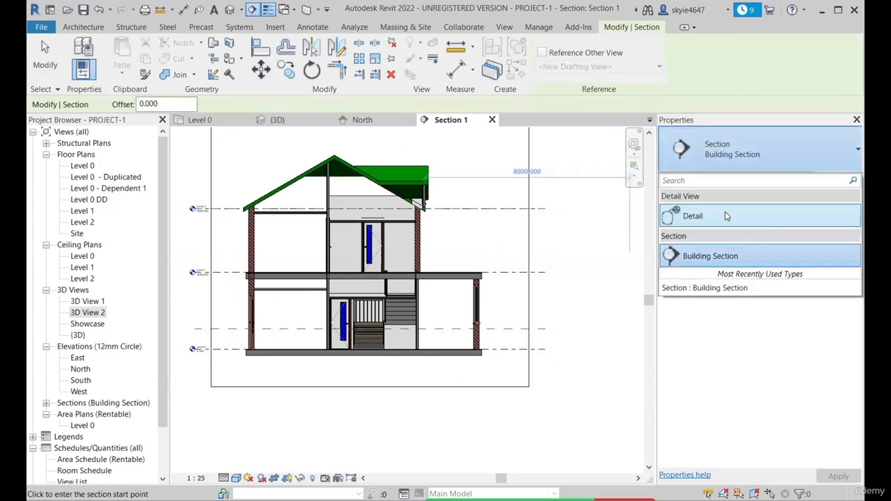
left_click(728, 216)
left_click(221, 303)
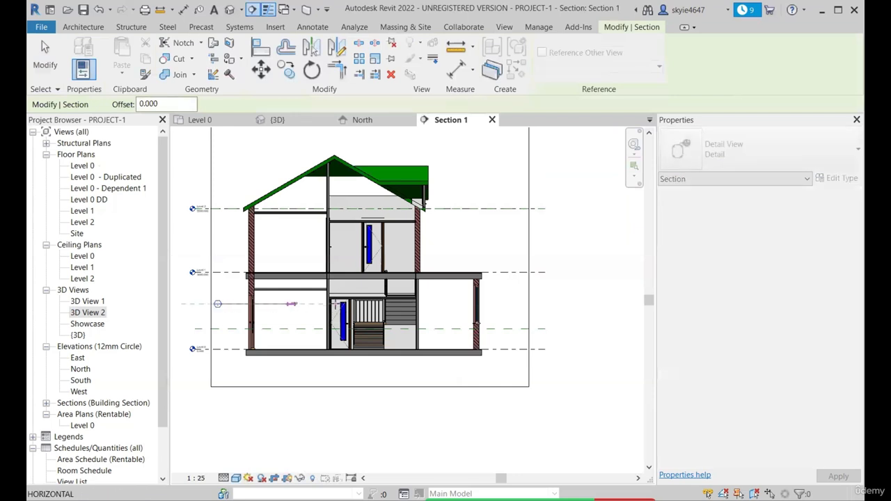
left_click(521, 303)
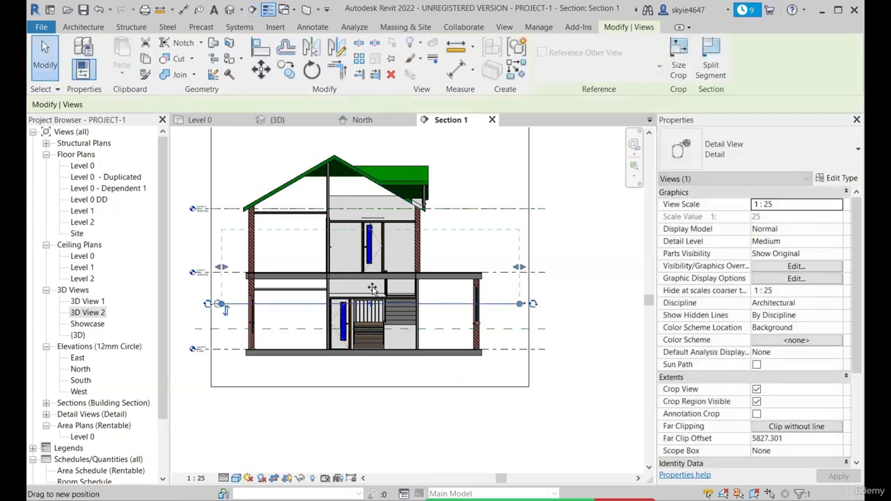
Shorten the detail section's depth to about 635 mm, test flipping its viewing direction, restore it and open the detail view
scroll(236, 314, "up", 2)
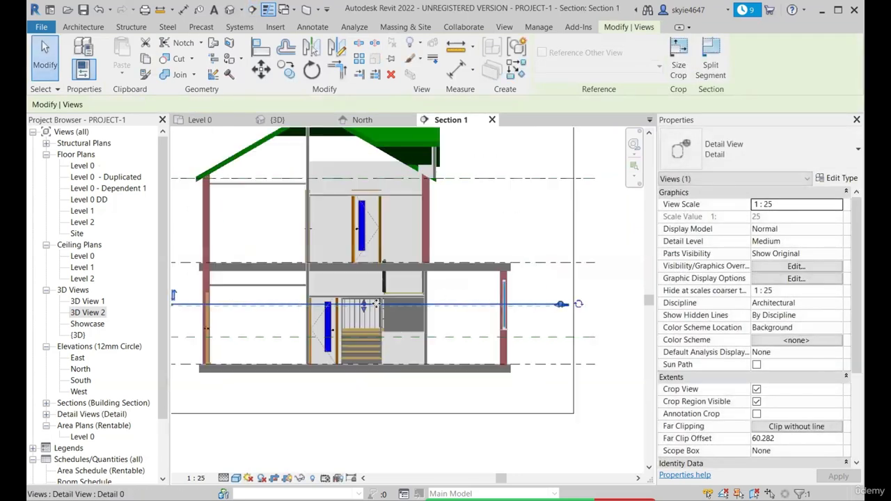
scroll(363, 309, "up", 2)
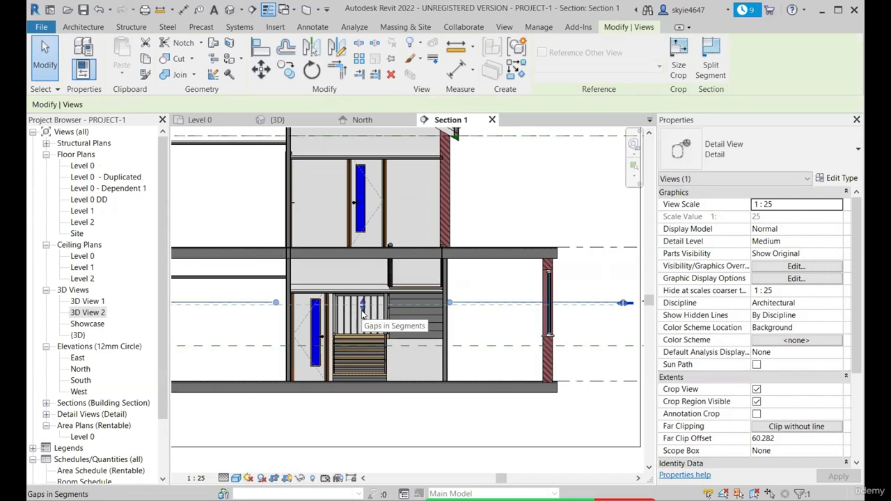
scroll(362, 311, "down", 2)
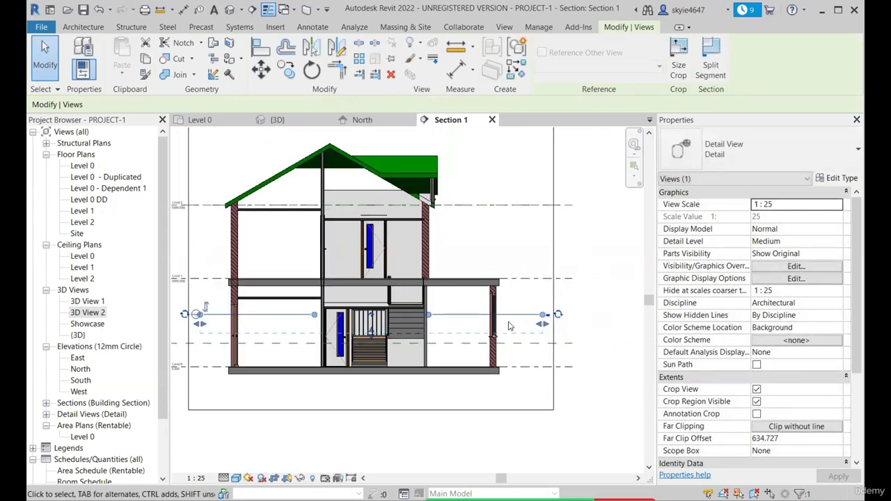
right_click(523, 322)
left_click(561, 73)
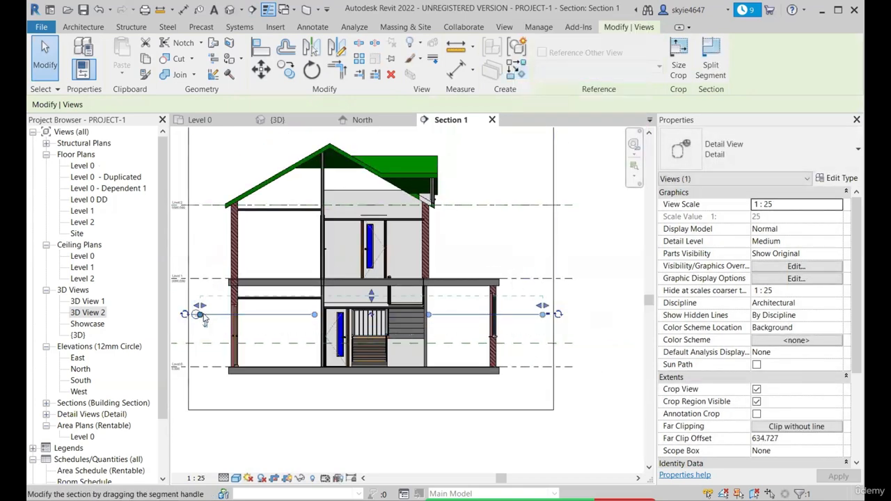
right_click(206, 325)
left_click(259, 90)
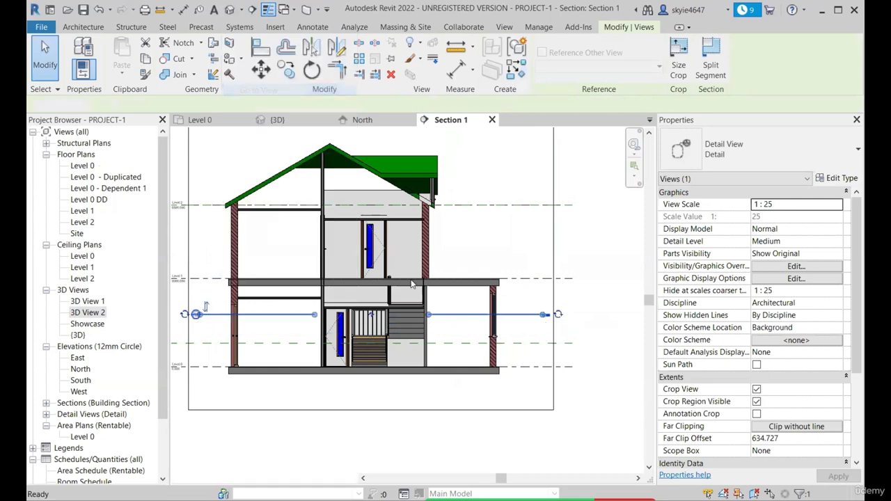
Stretch the lower edge of the detail view's crop region until it encloses the whole floor plan
scroll(417, 284, "down", 3)
left_click(409, 361)
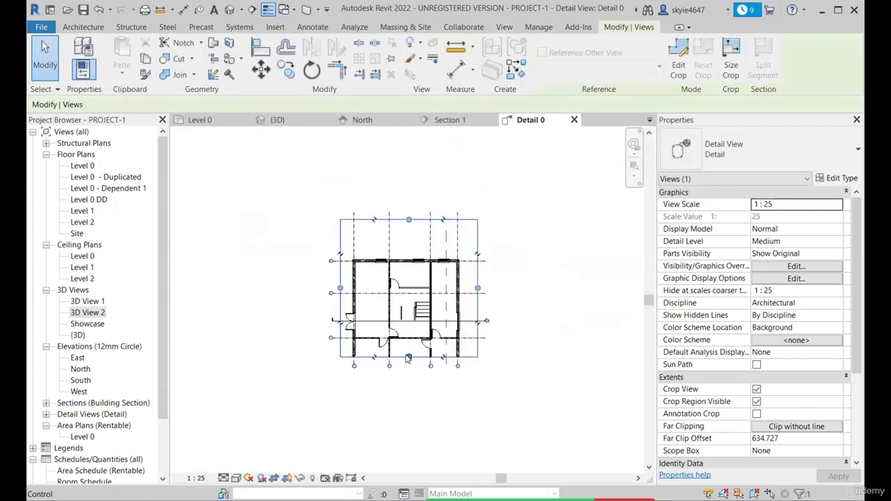
left_click_drag(409, 359, 411, 410)
scroll(387, 305, "up", 5)
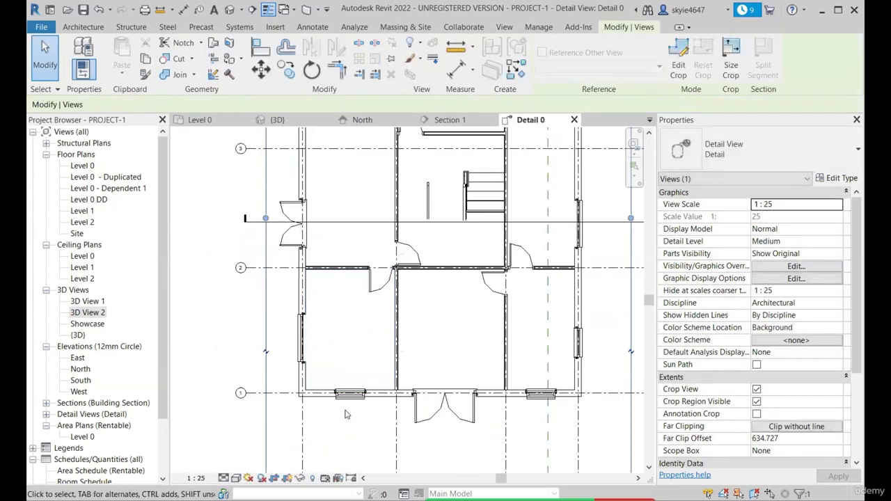
scroll(363, 204, "down", 3)
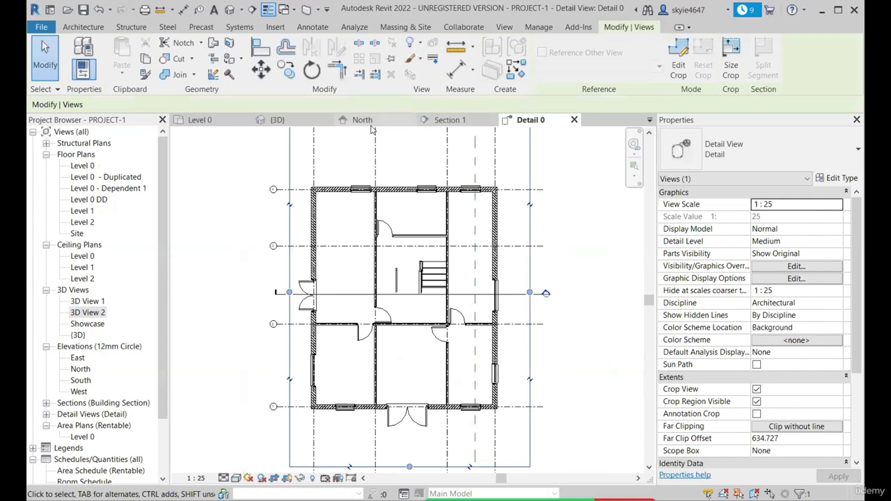
Return to Section 1 and review the detail section's extents and far clip properties
left_click(446, 119)
scroll(502, 306, "up", 3)
scroll(289, 319, "down", 2)
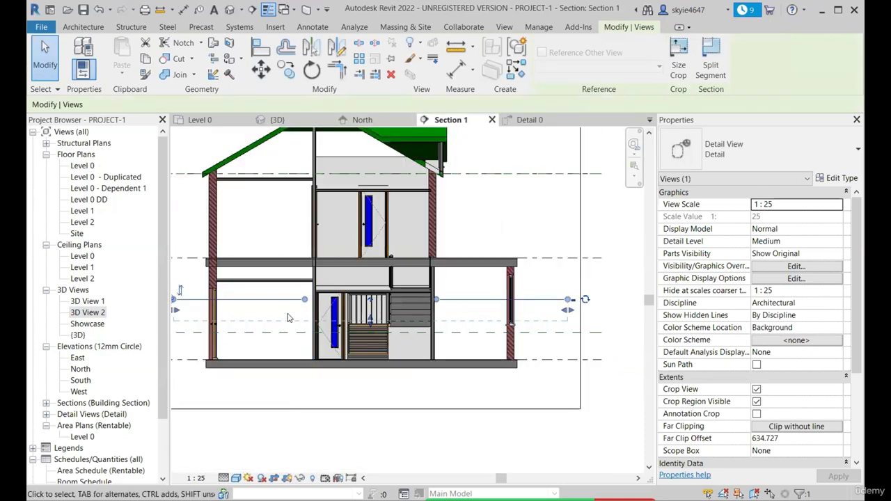
scroll(500, 319, "down", 2)
scroll(731, 270, "down", 4)
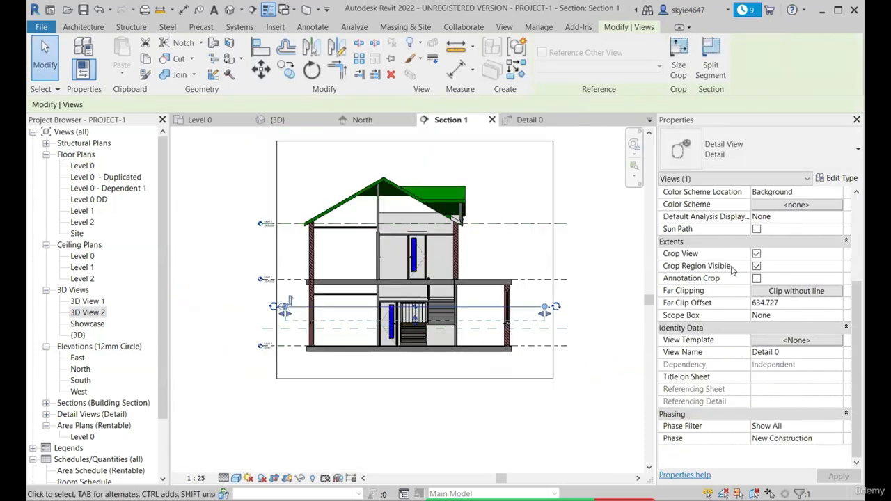
scroll(334, 320, "up", 3)
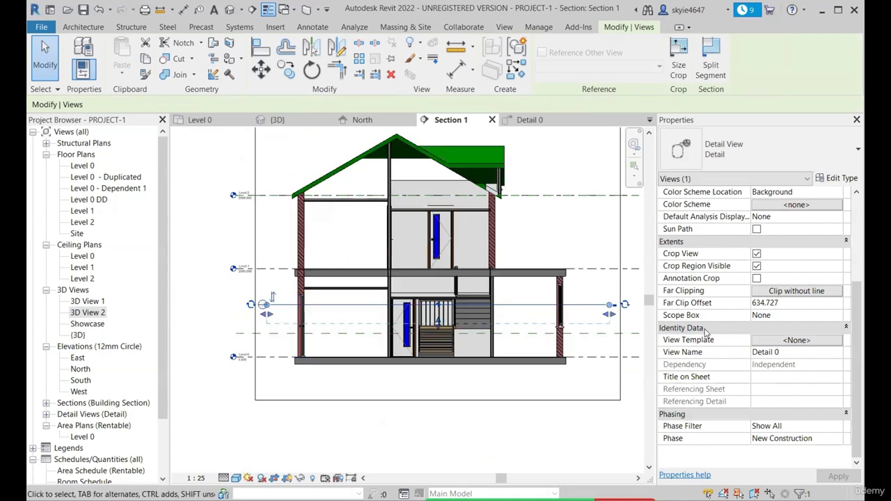
scroll(445, 327, "up", 2)
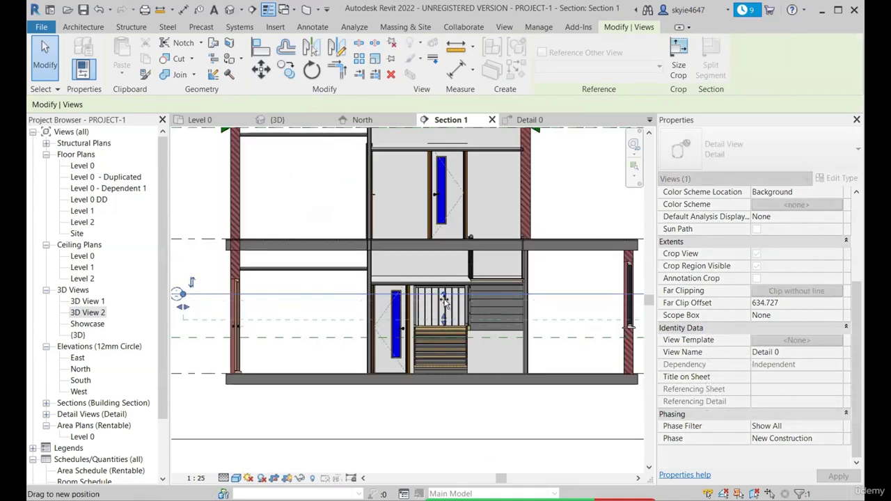
Shorten the detail section's far clip depth to about 141 mm
left_click_drag(444, 300, 443, 299)
scroll(483, 313, "down", 1)
scroll(523, 321, "up", 1)
scroll(355, 320, "down", 1)
scroll(432, 309, "up", 1)
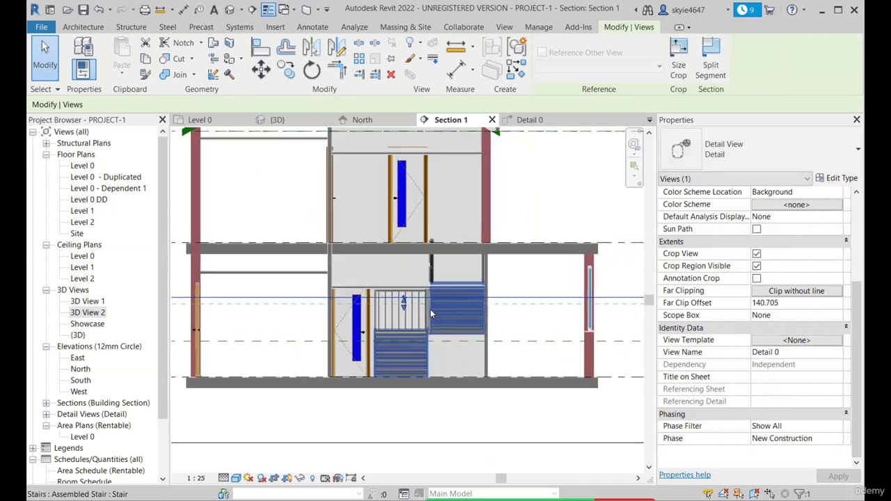
scroll(402, 310, "down", 1)
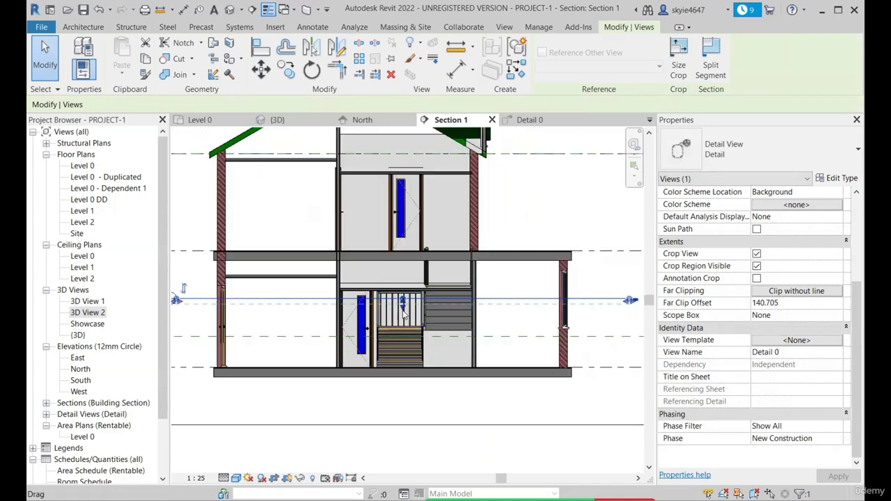
Extend the detail section's far clip depth to about 1396 mm and open its view to inspect the stairs
left_click_drag(403, 312, 405, 335)
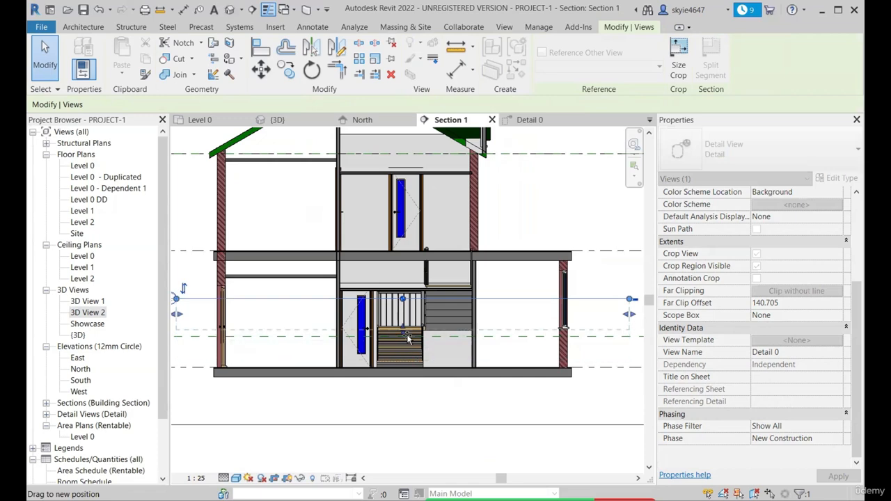
left_click_drag(413, 367, 414, 369)
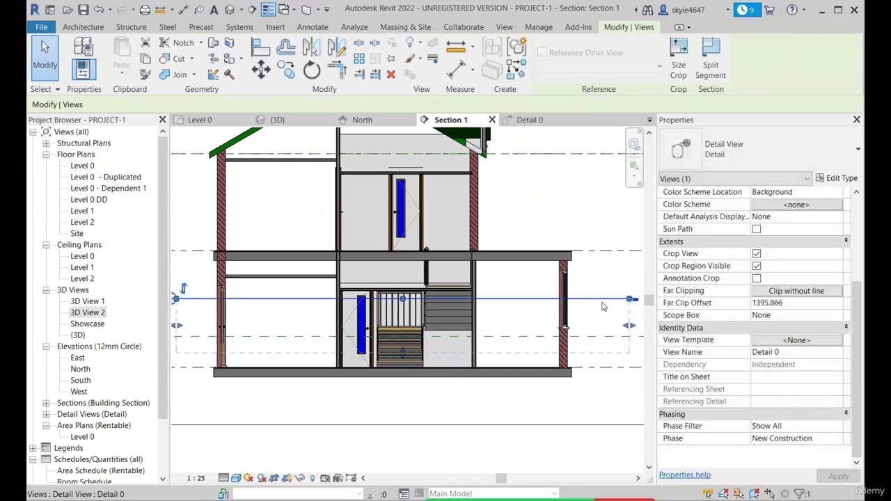
right_click(603, 304)
left_click(671, 80)
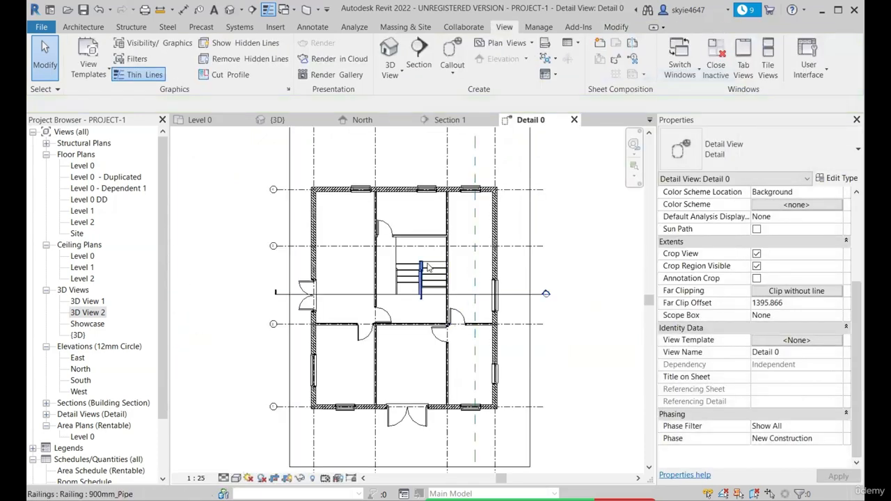
scroll(427, 266, "up", 1)
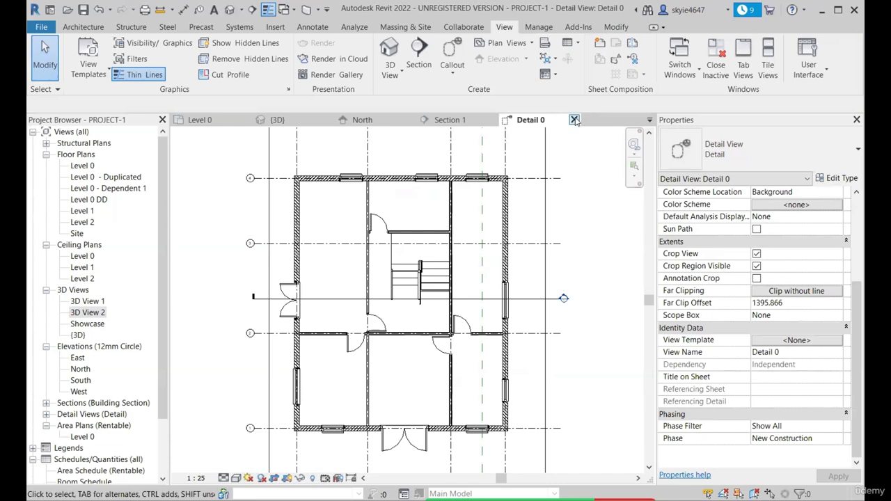
scroll(330, 196, "up", 3)
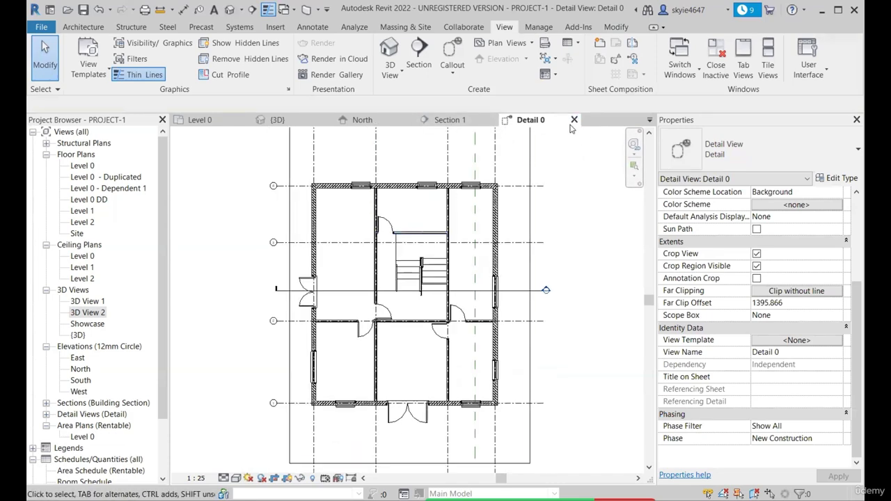
scroll(330, 196, "down", 5)
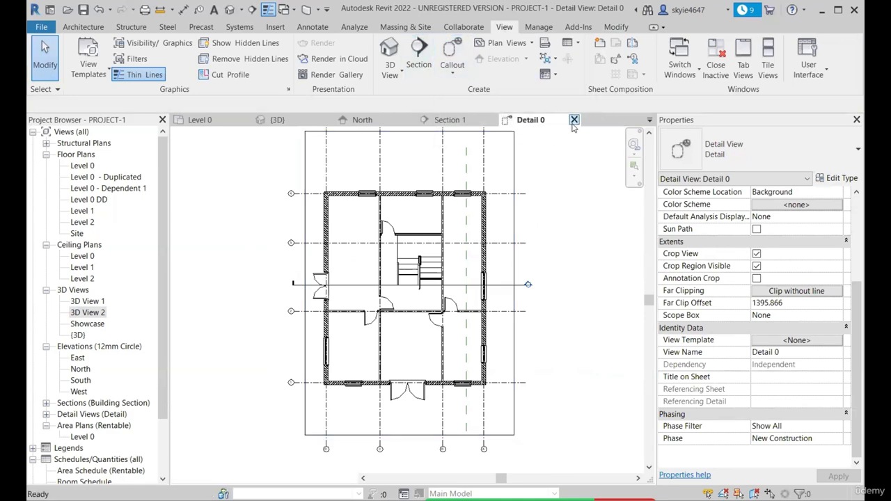
Close the Detail 0 and Section 1 views and fit the whole Level 0 plan in the window
left_click(574, 120)
left_click(492, 120)
key("z")
key("f")
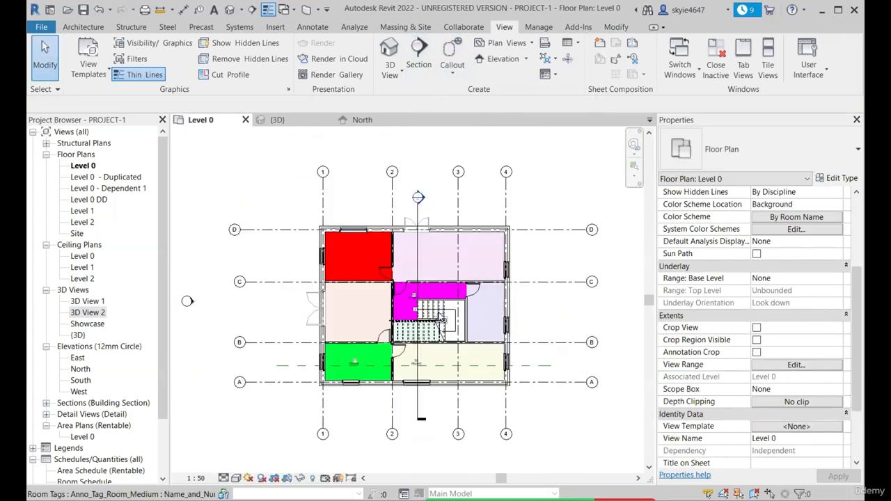
Check the callout shape options and inspect the outer wall corner and existing section in the Level 0 plan
scroll(420, 174, "up", 2)
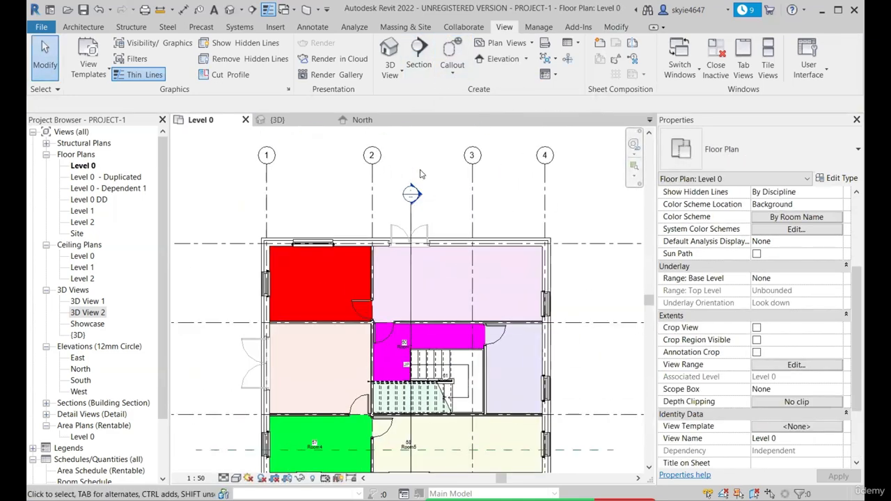
left_click(464, 76)
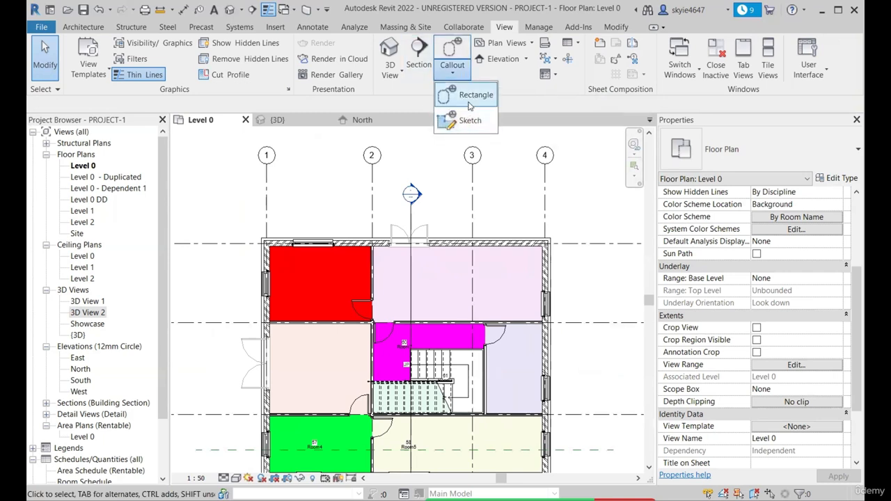
scroll(280, 254, "up", 5)
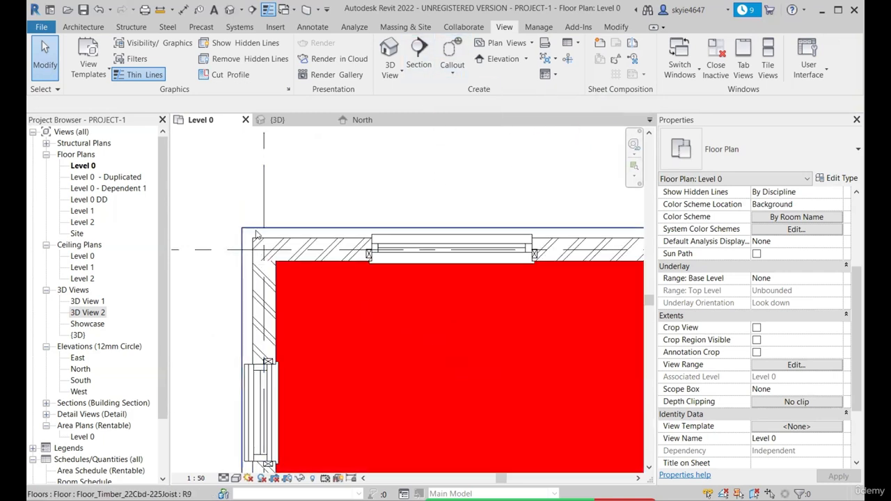
scroll(252, 243, "down", 3)
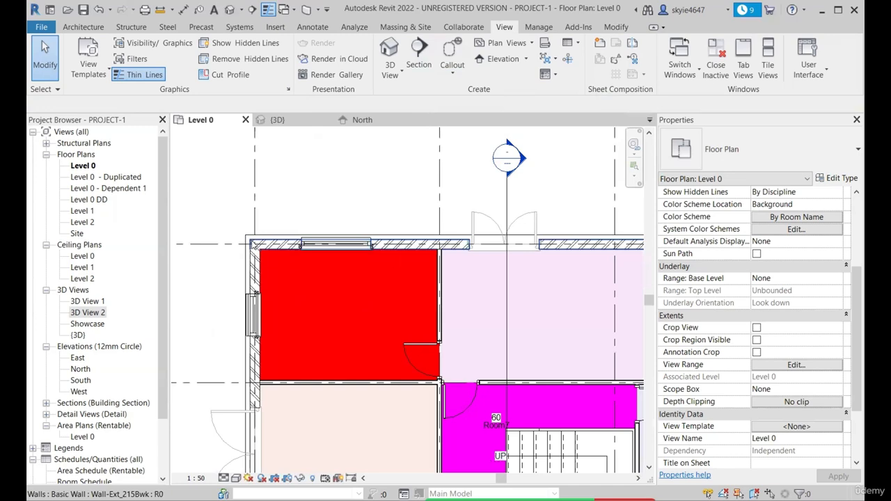
scroll(252, 244, "down", 4)
left_click(354, 204)
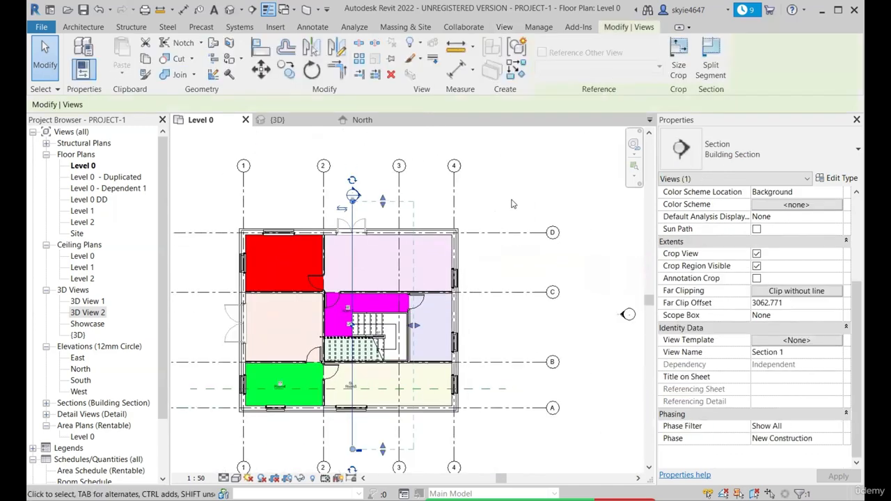
left_click(512, 201)
Set the section type to Building Section and draw a horizontal section line across the building between grids C and D
left_click(252, 11)
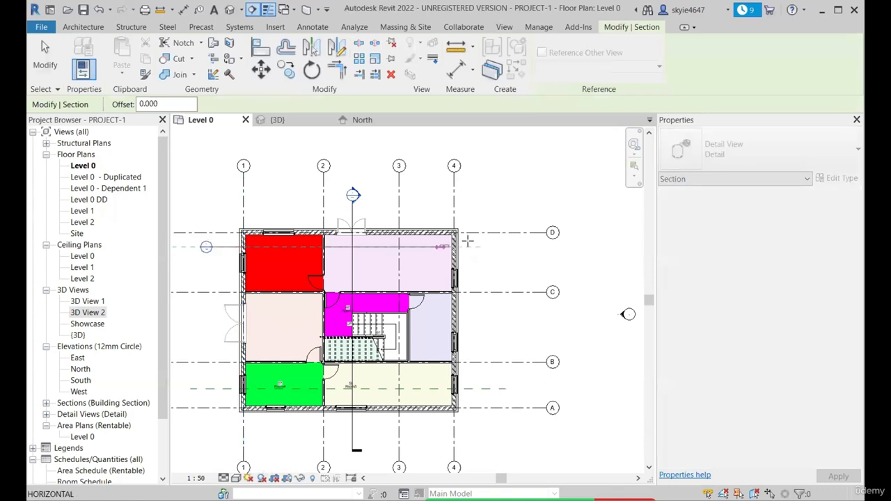
left_click(743, 164)
left_click(735, 206)
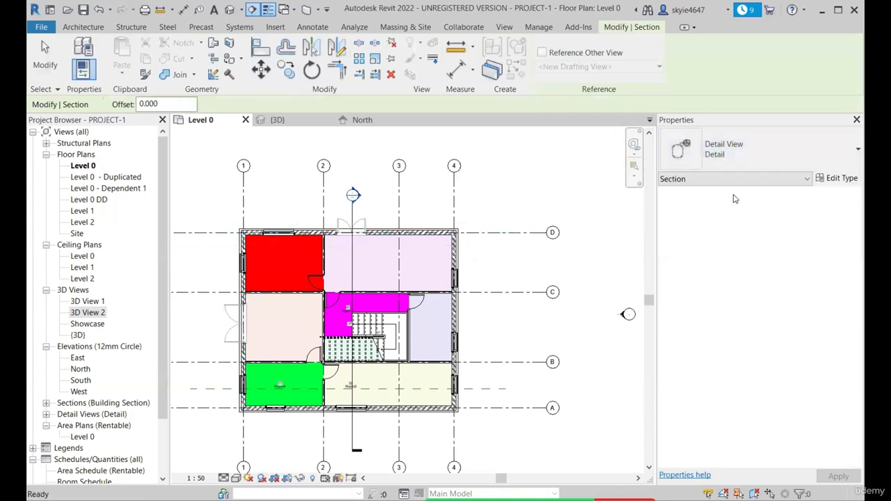
left_click(739, 155)
left_click(729, 252)
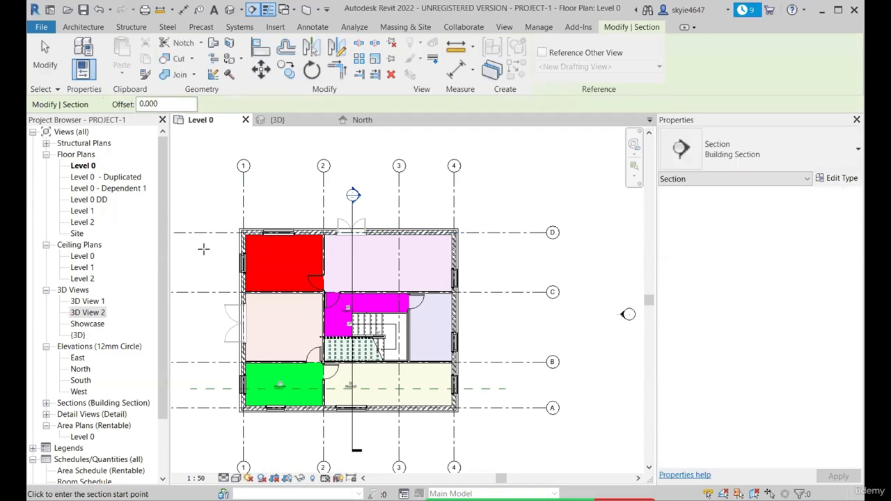
left_click(197, 249)
left_click(501, 249)
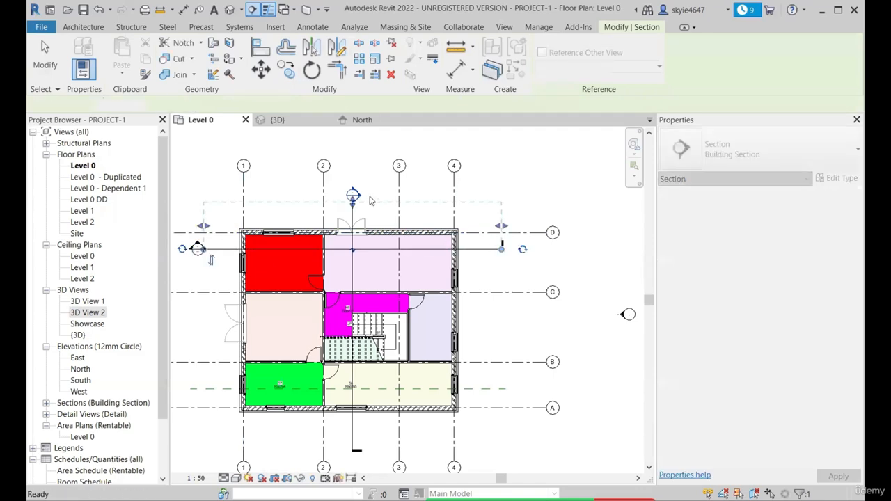
Open the new section's view and examine the junction of the outer wall and the Level 1 floor
right_click(481, 249)
left_click(527, 289)
scroll(328, 375, "up", 5)
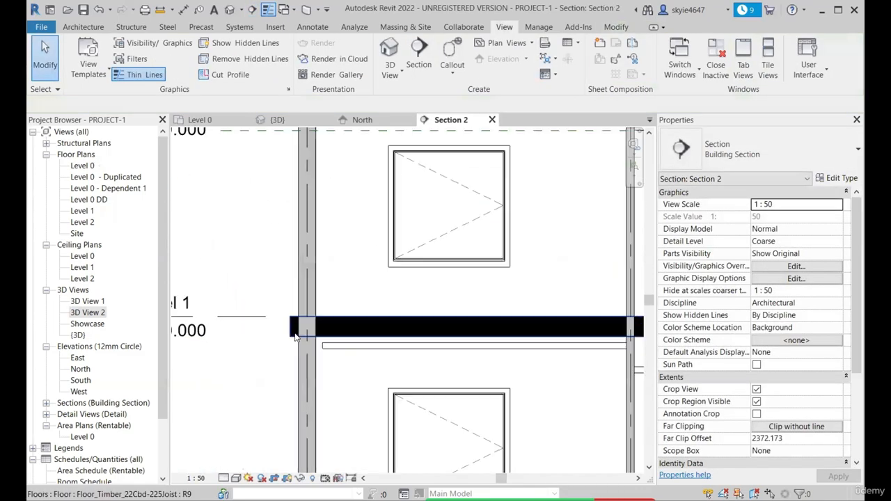
scroll(300, 324, "up", 4)
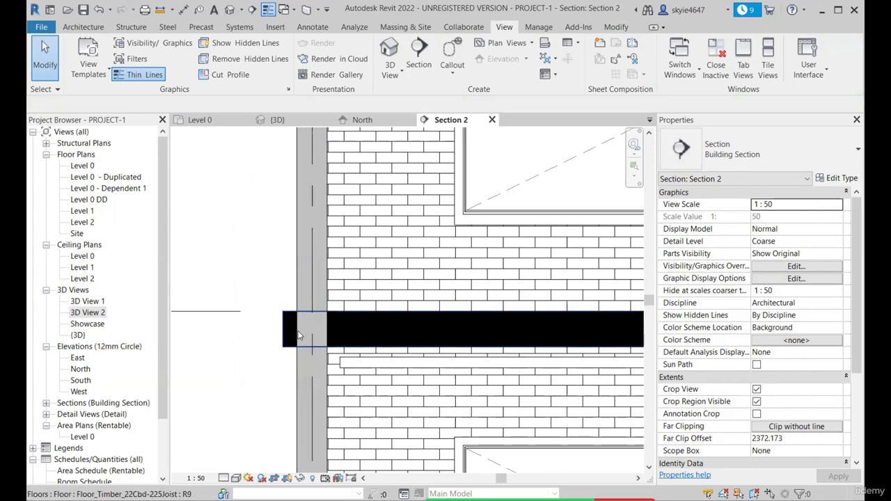
scroll(307, 353, "down", 4)
scroll(299, 305, "up", 2)
scroll(311, 331, "down", 3)
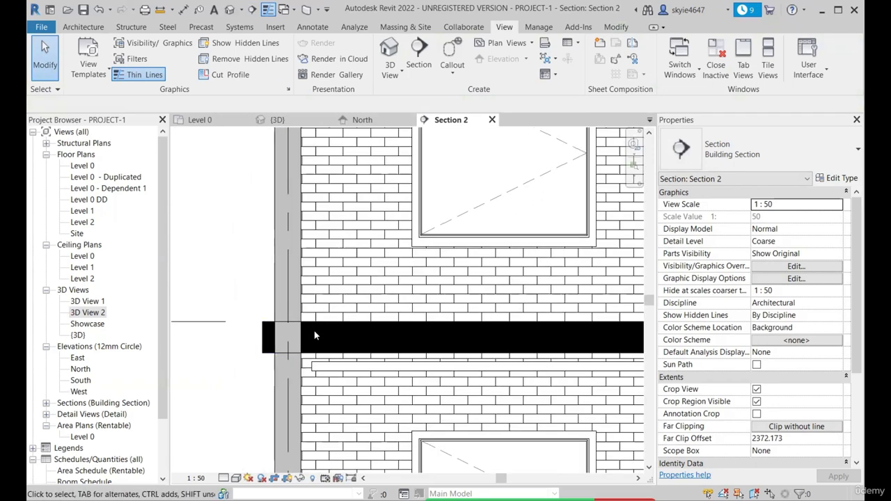
scroll(302, 330, "down", 4)
scroll(334, 317, "up", 3)
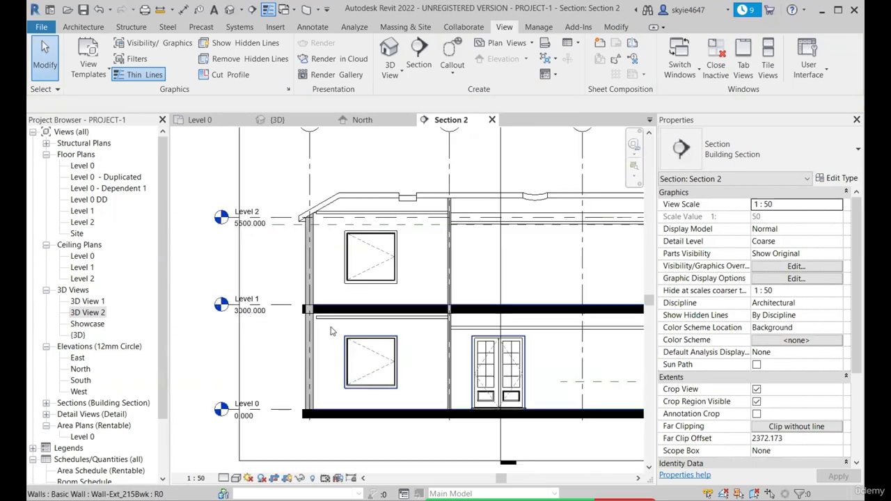
scroll(334, 317, "down", 2)
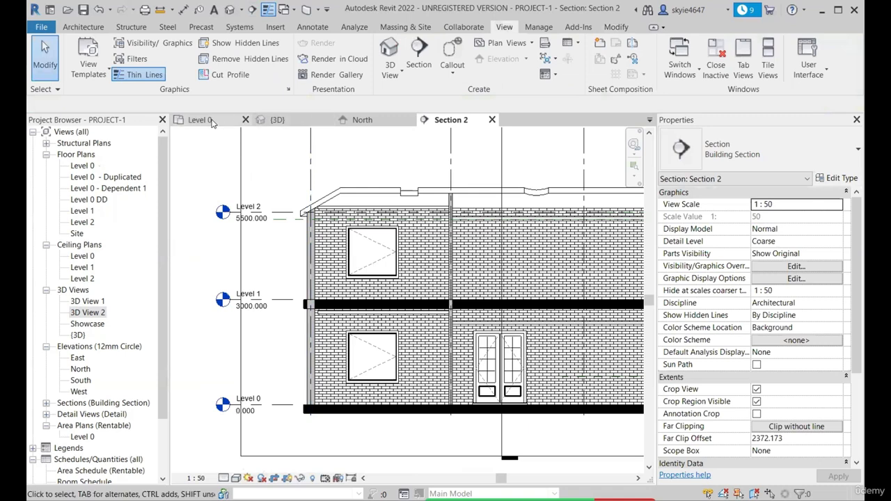
Draw a rectangular callout around the junction of the outer wall and the Level 1 floor in Section 2
left_click(452, 69)
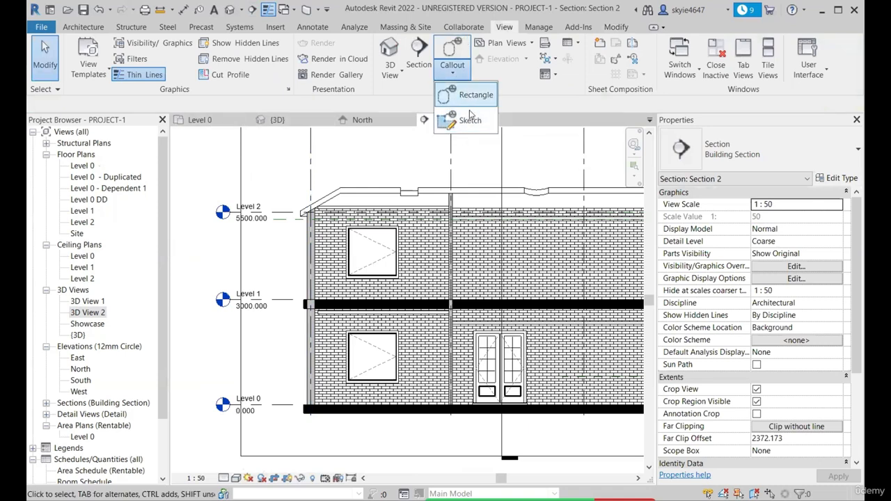
left_click(474, 98)
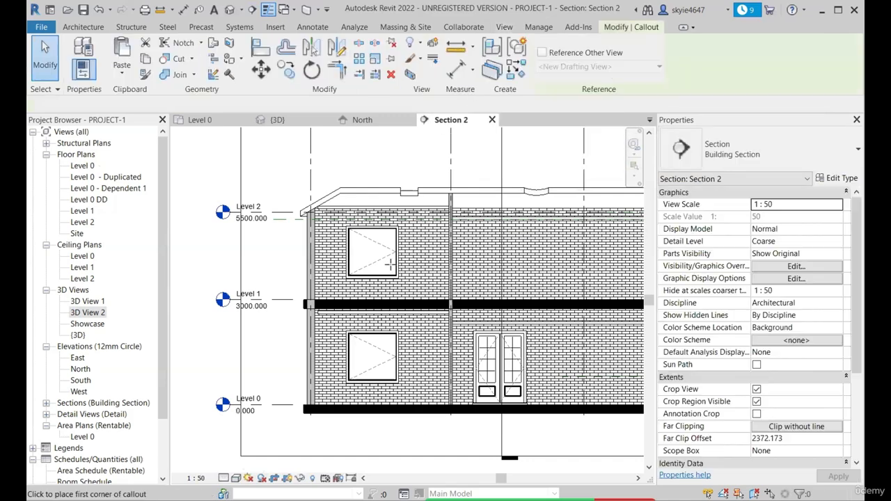
scroll(382, 238, "up", 3)
scroll(293, 277, "up", 5)
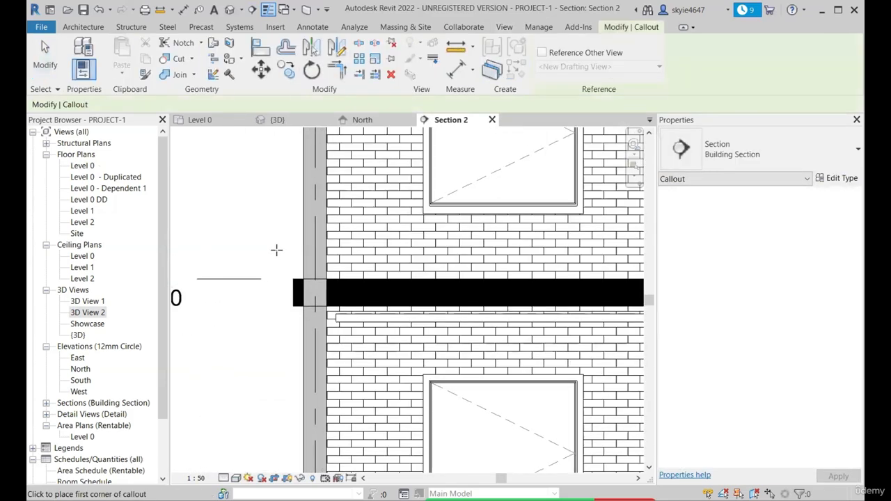
left_click(278, 251)
left_click(362, 353)
scroll(362, 335, "down", 3)
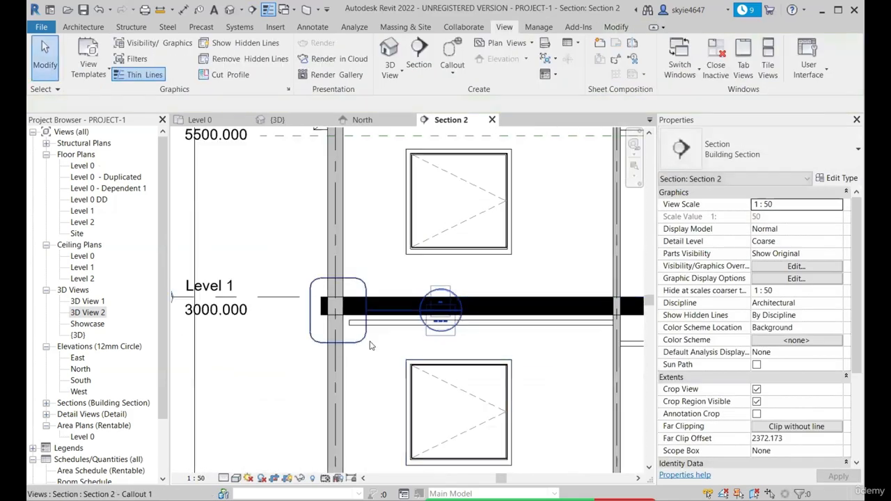
Move the callout head above the Level 1 floor slab and open the callout's view
left_click_drag(418, 316, 419, 279)
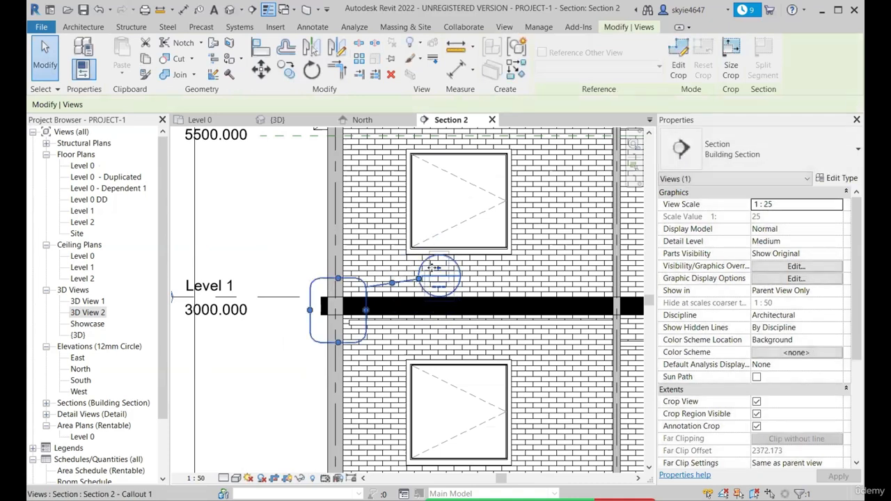
scroll(437, 274, "up", 5)
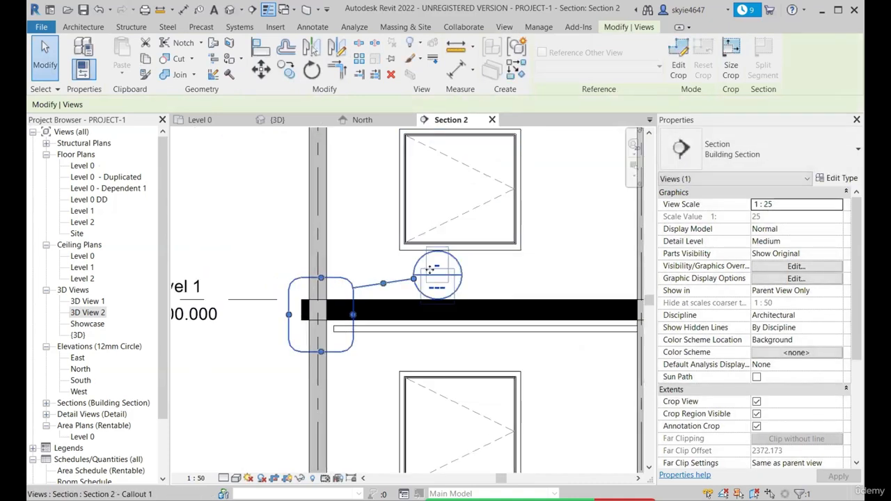
scroll(440, 283, "down", 3)
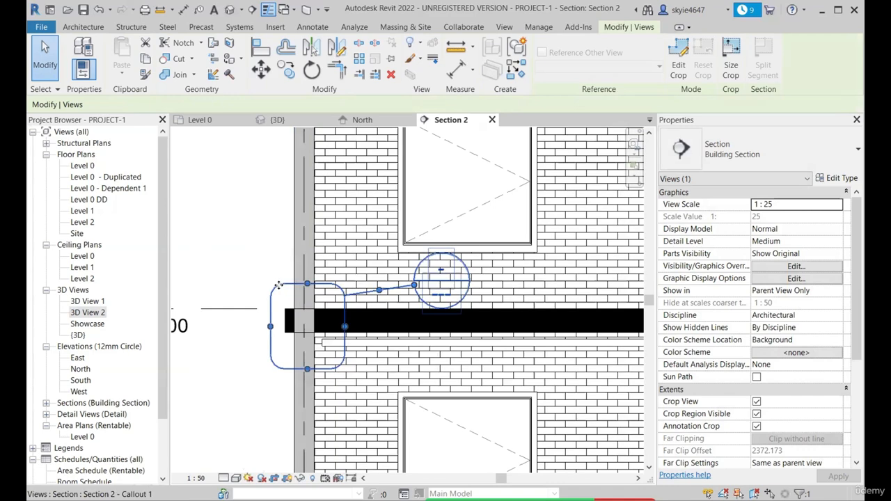
right_click(280, 289)
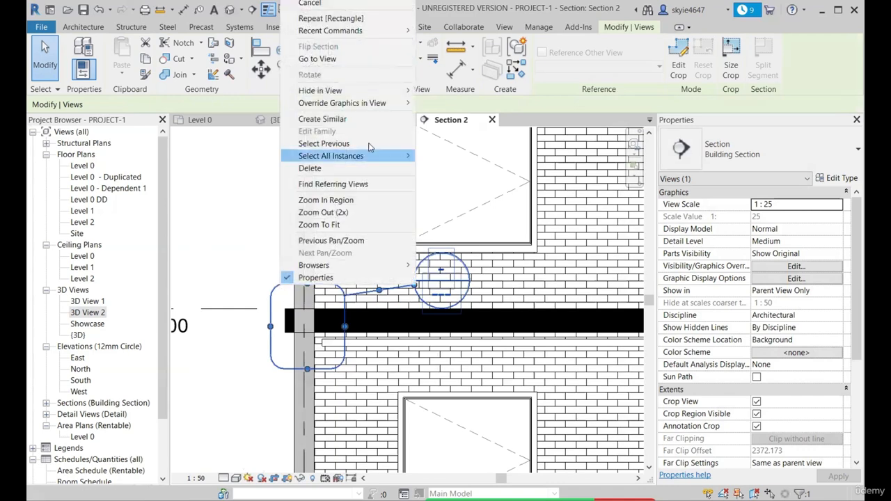
left_click(327, 58)
scroll(414, 313, "up", 4)
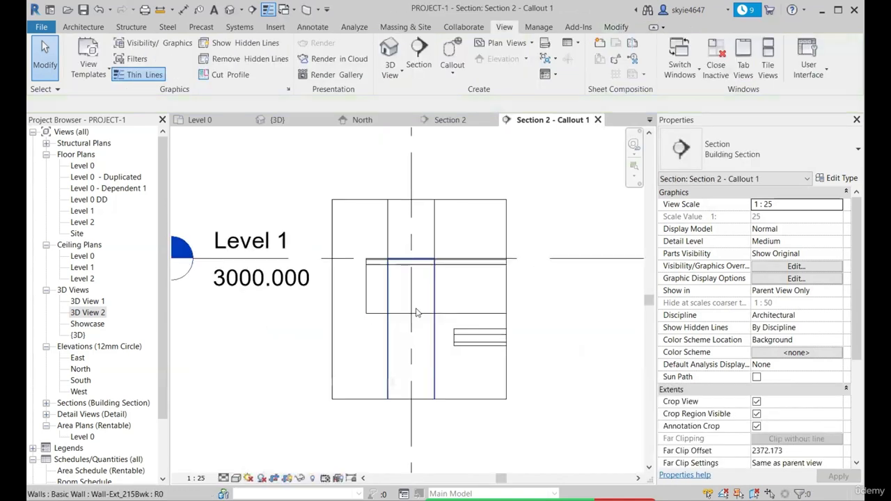
Set the callout view's scale to 1:10 and its detail level to Fine
scroll(418, 289, "down", 5)
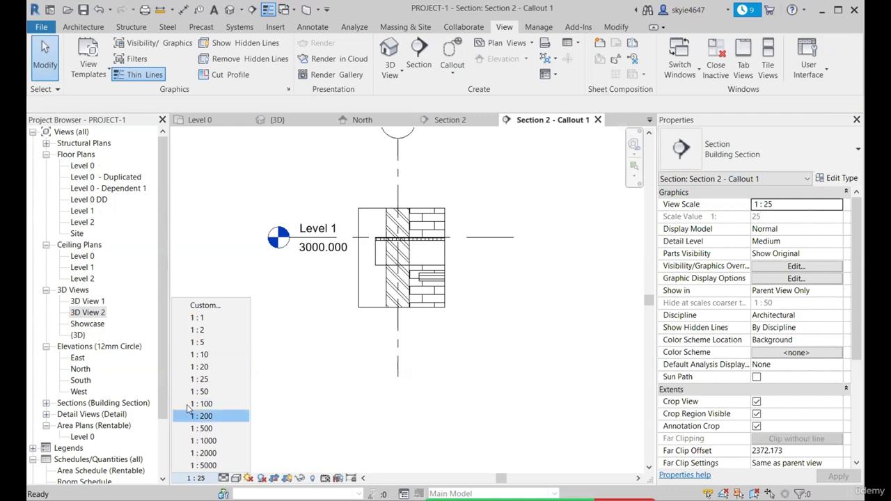
left_click(202, 355)
scroll(407, 241, "up", 3)
scroll(397, 240, "down", 2)
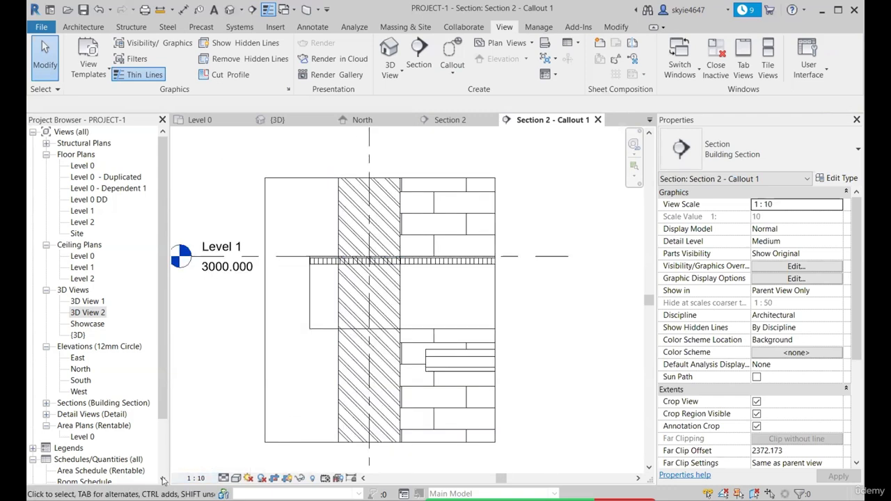
left_click(223, 478)
left_click(240, 464)
Try the Shaded visual style on the callout view and return it to Hidden Line
left_click(239, 478)
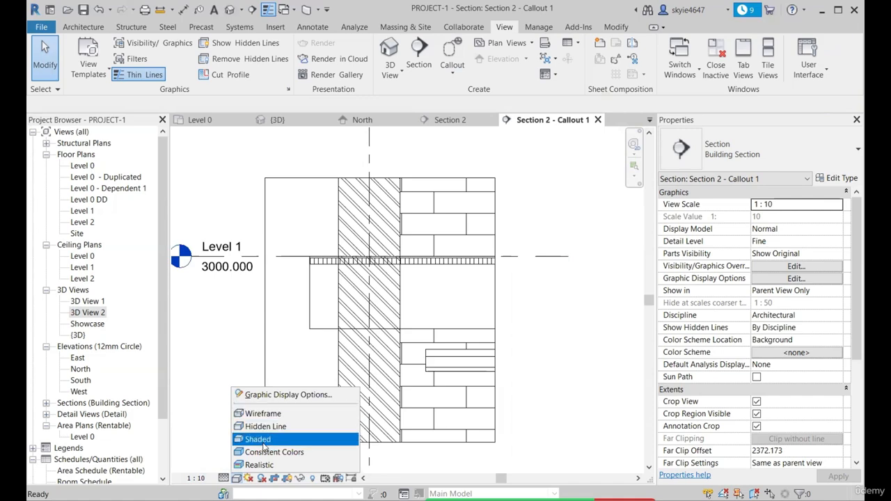
left_click(247, 437)
left_click(236, 478)
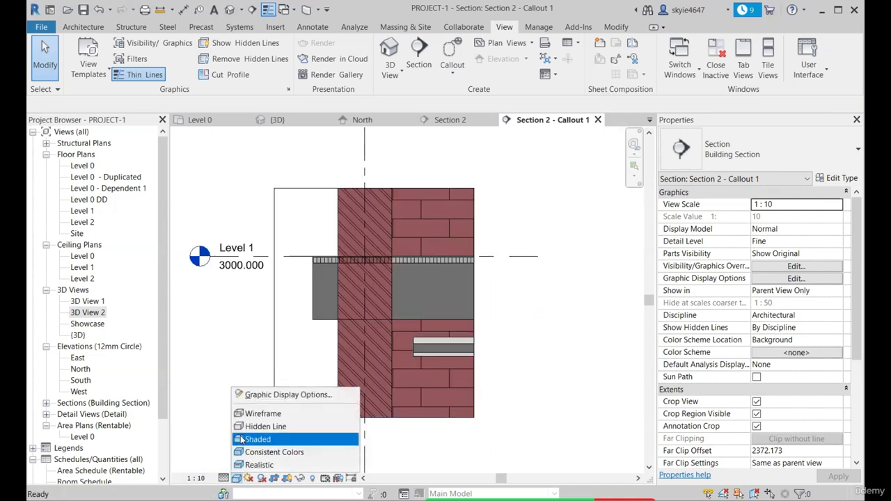
left_click(254, 422)
scroll(288, 214, "down", 2)
scroll(412, 266, "up", 2)
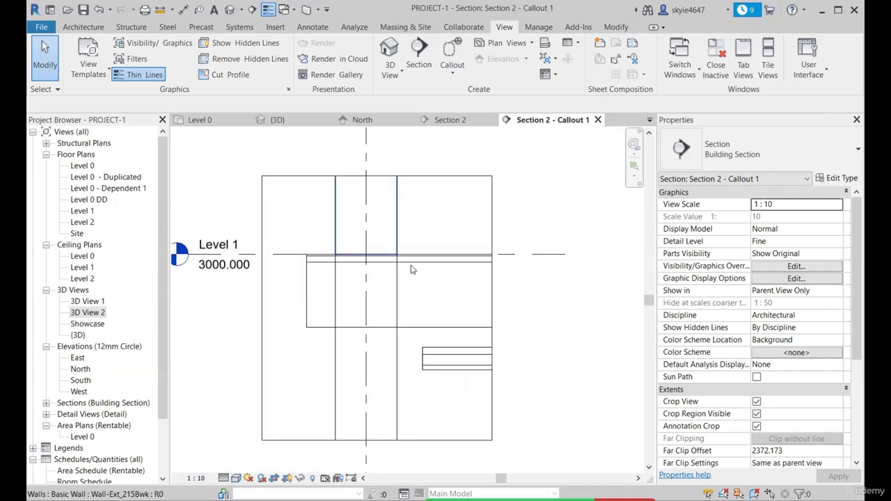
Hide the Level 1 level line in the callout view
scroll(517, 255, "down", 1)
left_click(516, 257)
key("e")
key("h")
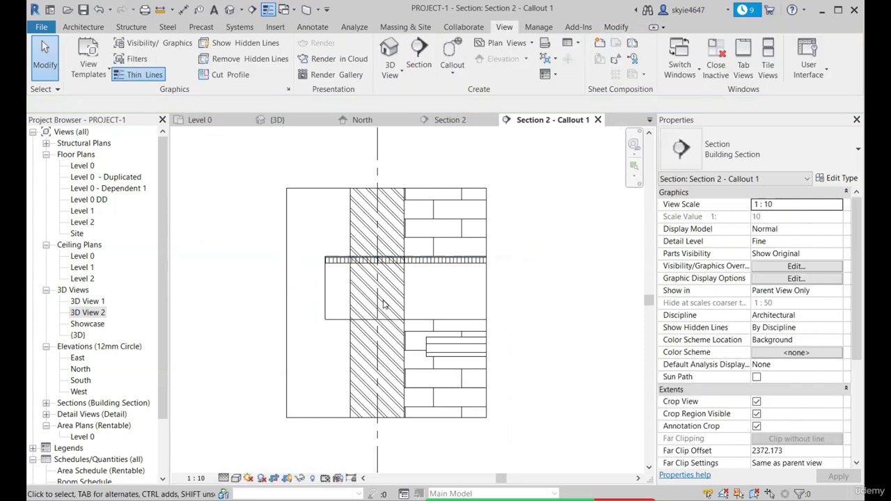
Add the text note "Junction - Floor+Wall" with a one-segment leader pointing to where the floor meets the outer wall
left_click(214, 9)
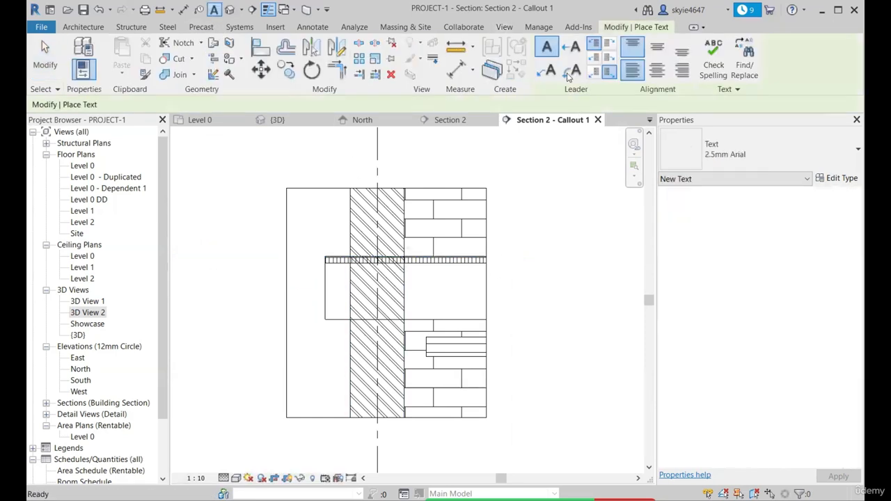
scroll(360, 207, "up", 2)
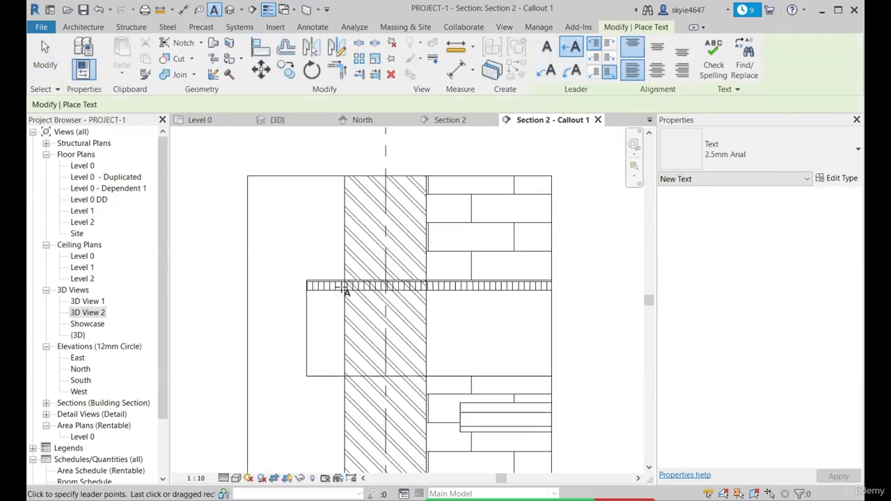
left_click(342, 289)
scroll(294, 239, "down", 2)
left_click(307, 239)
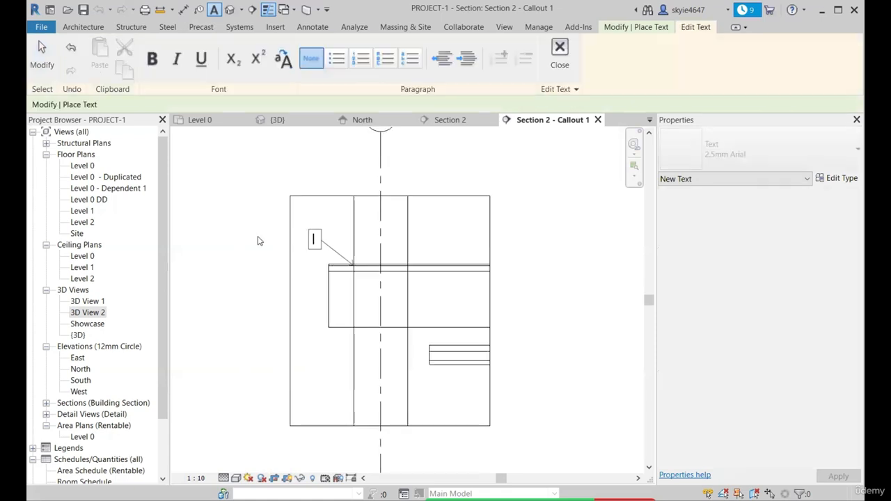
scroll(258, 240, "up", 1)
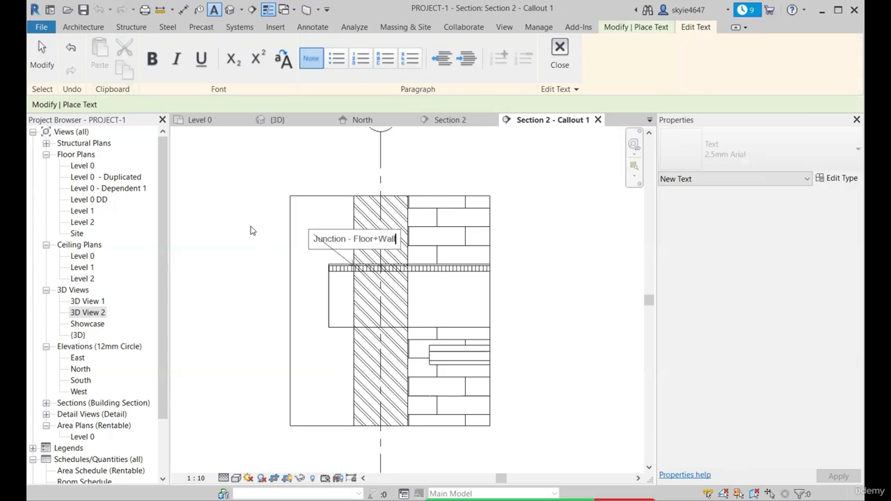
left_click(252, 230)
scroll(356, 244, "down", 1)
key("Escape")
key("Escape")
Extend the left side of the callout view's crop region outward until it reaches the start of the text note
left_click(307, 302)
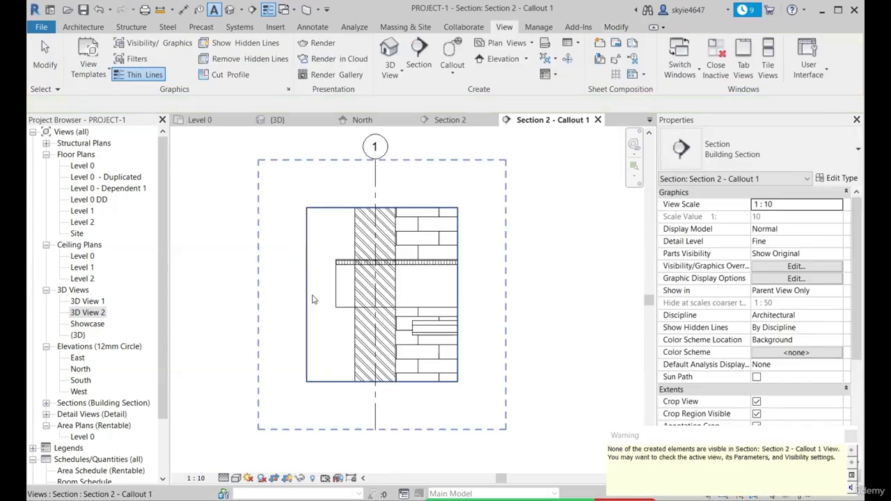
left_click_drag(275, 293, 257, 294)
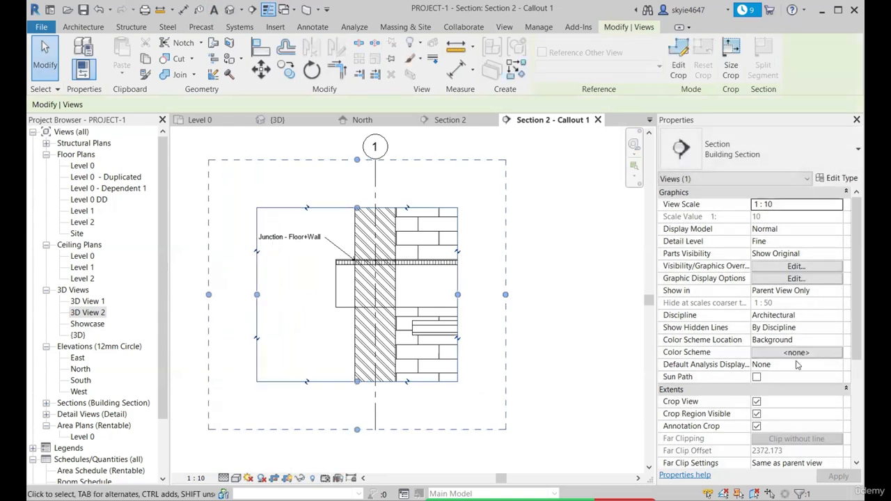
scroll(275, 263, "up", 2)
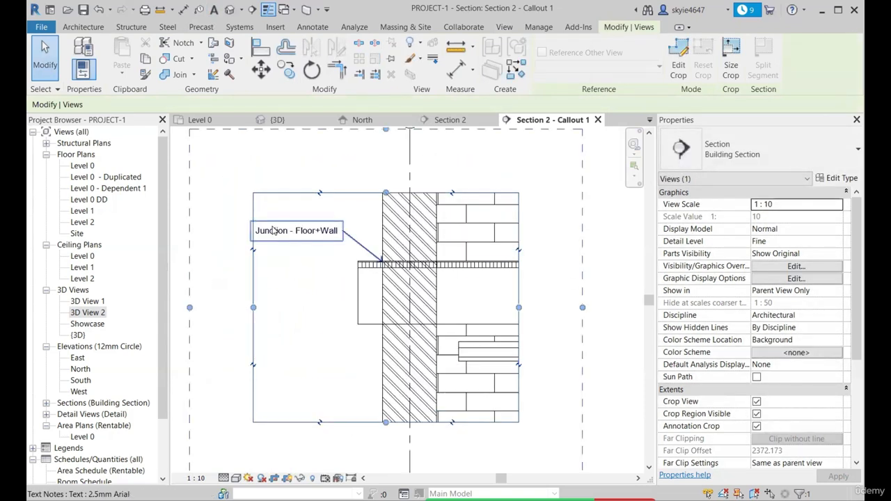
Pull the left edge of the crop region back so it crosses the text note, and deselect the region
mouse_move(253, 309)
left_mouse_down()
mouse_move(345, 308)
mouse_move(292, 307)
left_mouse_up()
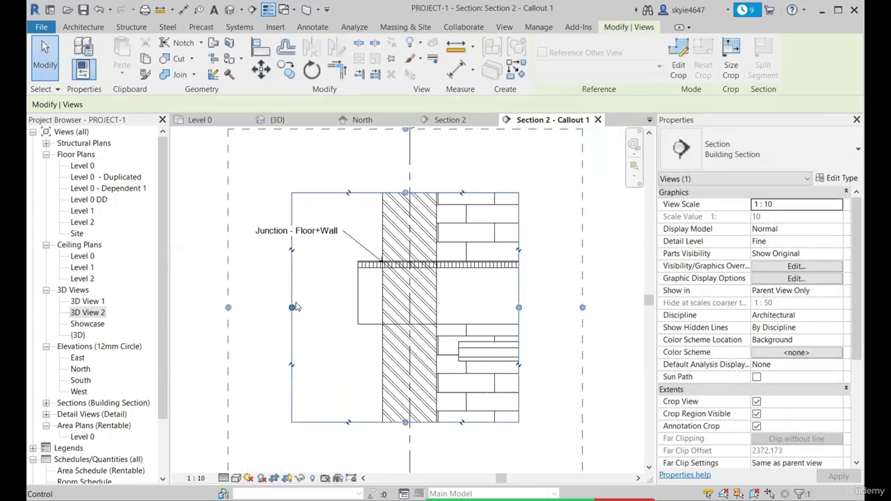
scroll(318, 230, "down", 2)
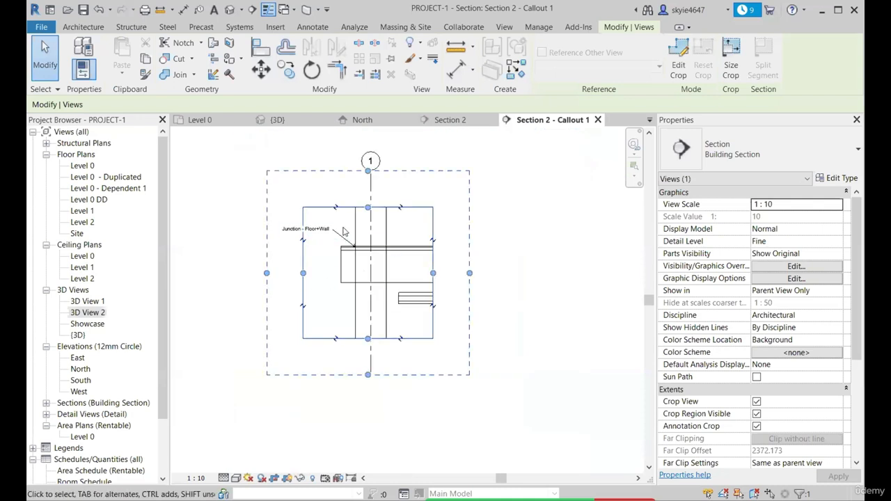
left_click(344, 233)
scroll(319, 236, "up", 1)
scroll(363, 265, "up", 2)
scroll(348, 253, "down", 4)
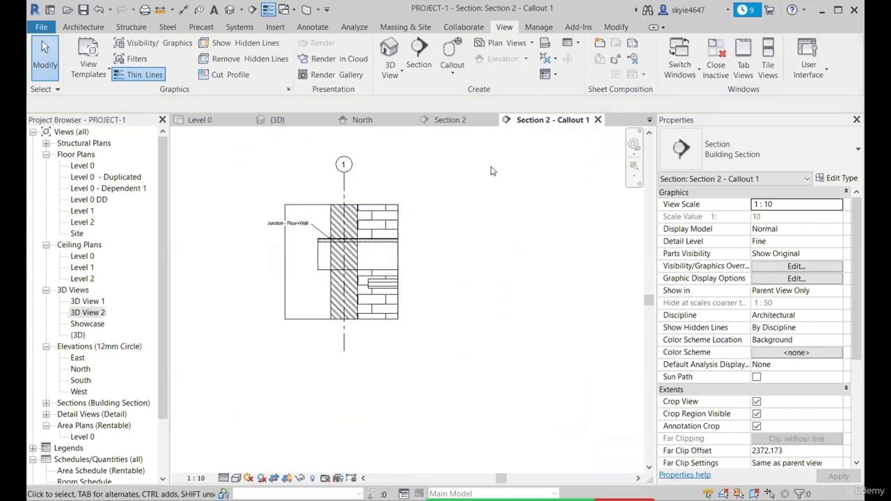
Close the callout view and go to the wall corner at grids 1 and D in the Level 0 plan
left_click(598, 120)
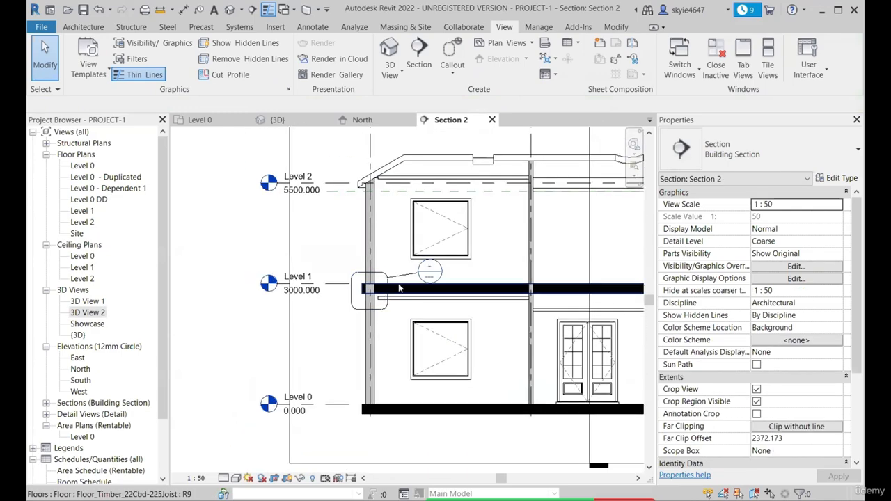
left_click(204, 119)
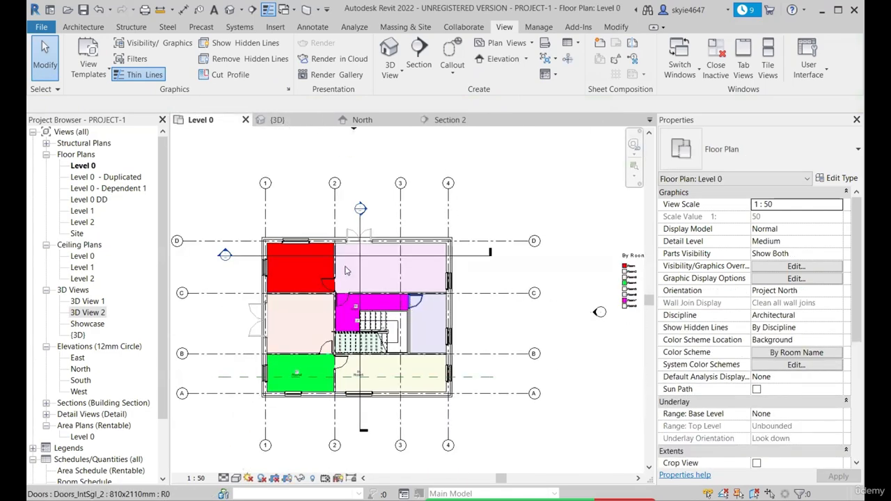
scroll(366, 300, "up", 5)
Create a sketched callout with a rectangular boundary around the outer wall corner at grids 1 and D
left_click(465, 69)
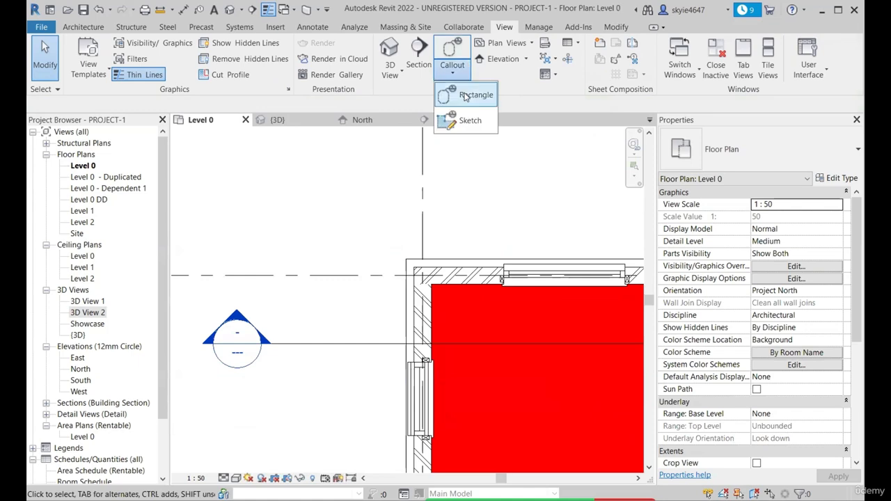
left_click(479, 120)
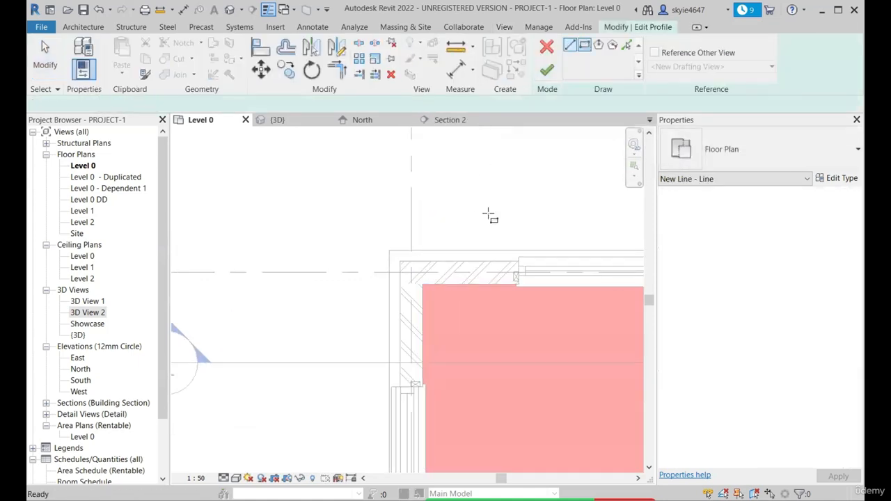
left_click(585, 44)
left_click(374, 240)
left_click(448, 314)
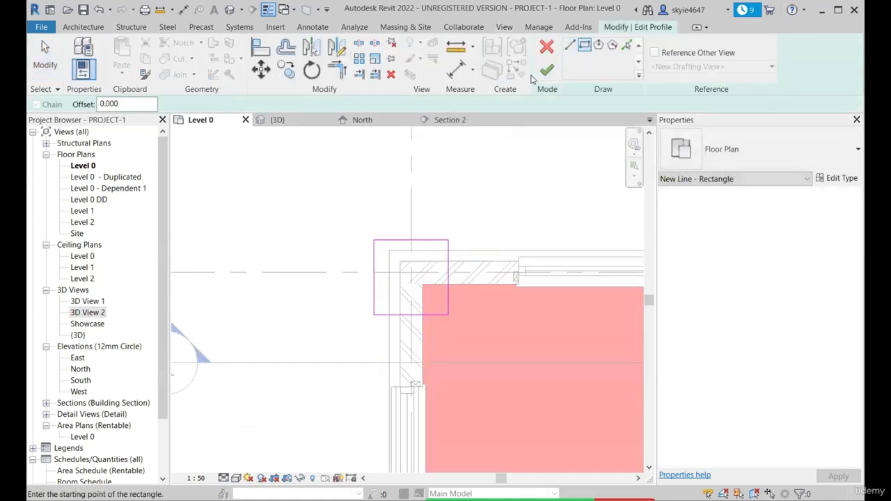
left_click(547, 69)
Move the corner callout's head outside the building and bend its leader so it meets the head horizontally
middle_click_drag(490, 279, 449, 270)
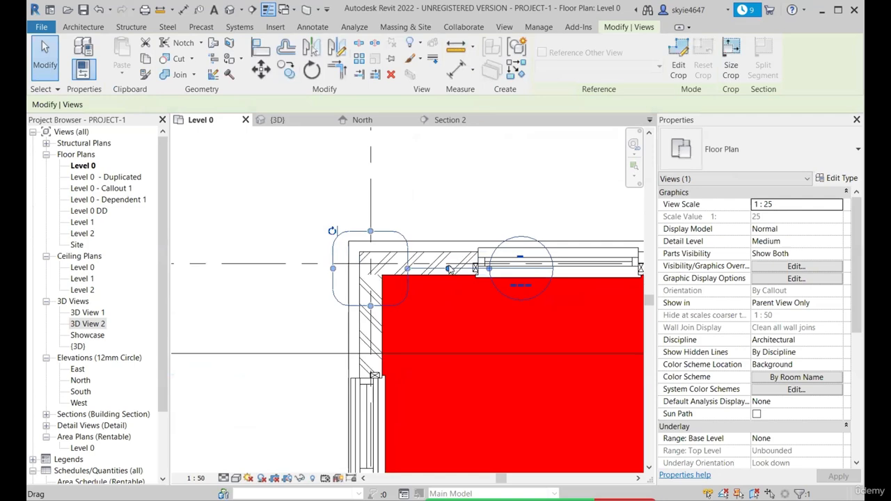
left_click_drag(449, 270, 449, 202)
left_click_drag(489, 269, 499, 188)
scroll(468, 253, "down", 1)
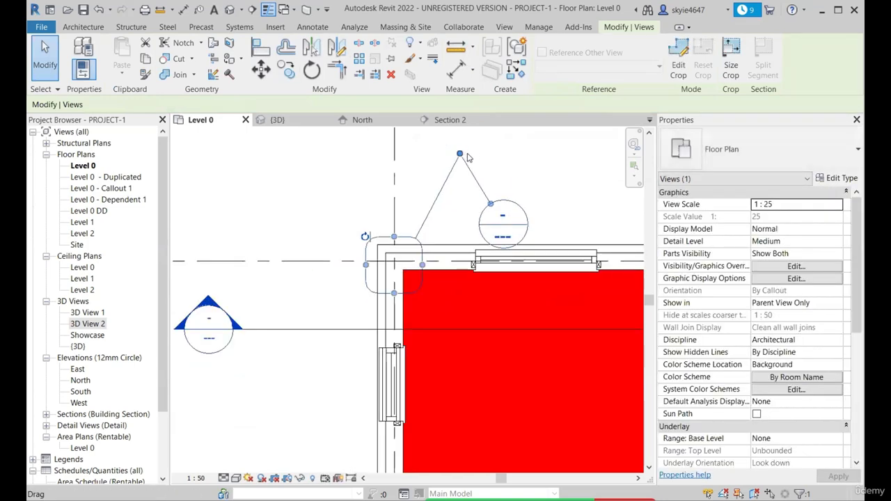
scroll(468, 157, "up", 3)
left_click_drag(506, 229, 508, 196)
scroll(467, 273, "down", 1)
middle_click_drag(467, 272, 460, 311)
left_click_drag(455, 181, 455, 251)
middle_click_drag(455, 251, 434, 218)
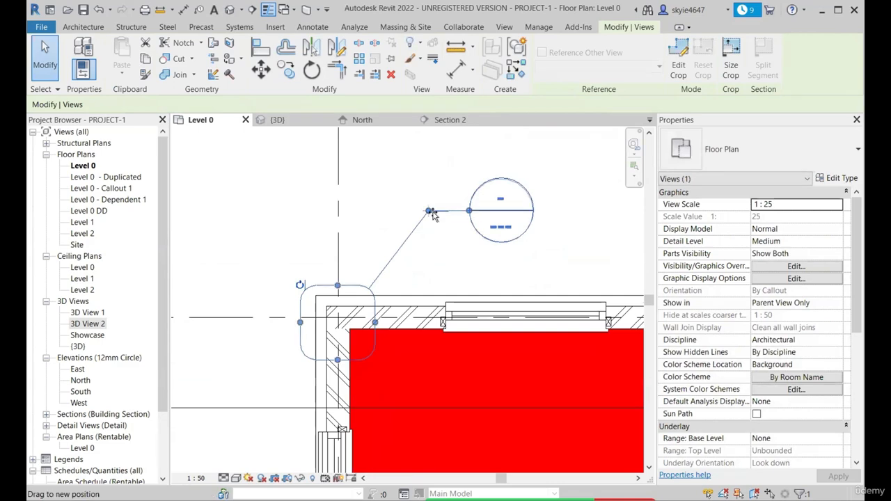
Open the corner callout's view and zoom in on the wall corner
scroll(311, 262, "down", 3)
left_click(310, 264)
right_click(307, 281)
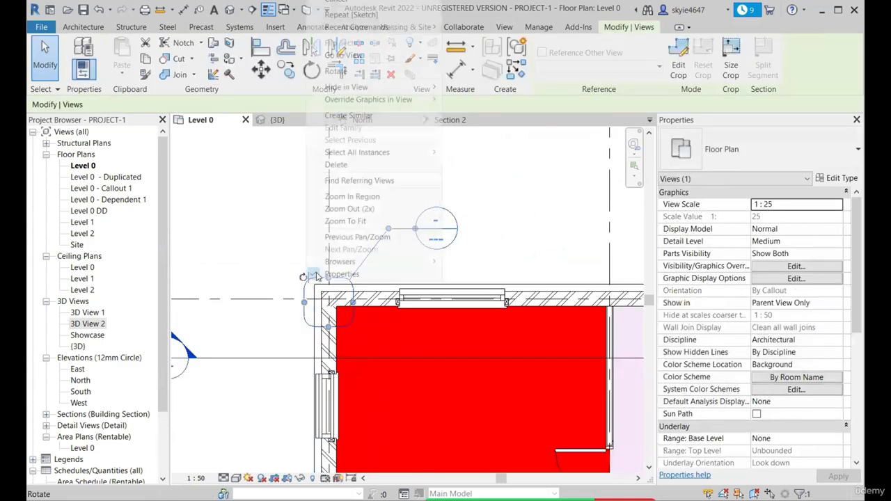
left_click(367, 56)
scroll(354, 273, "up", 5)
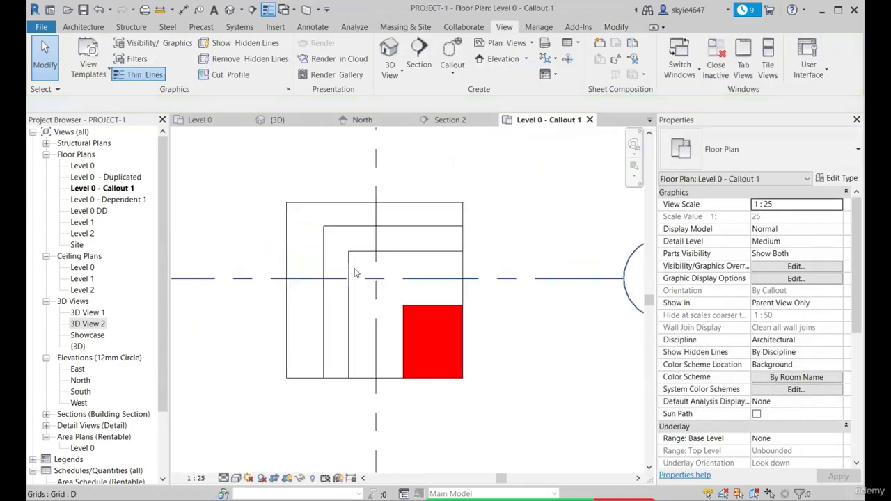
Hide grids 1 and D in the corner callout's view
scroll(358, 308, "down", 1)
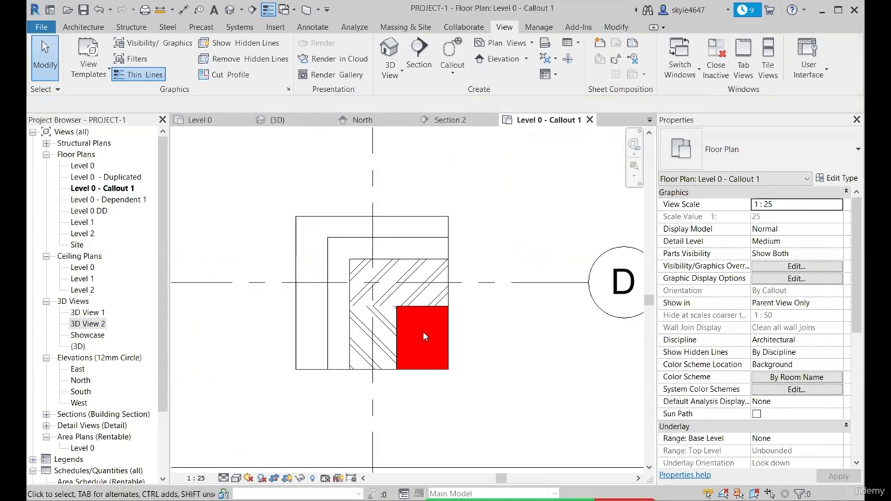
scroll(481, 321, "down", 3)
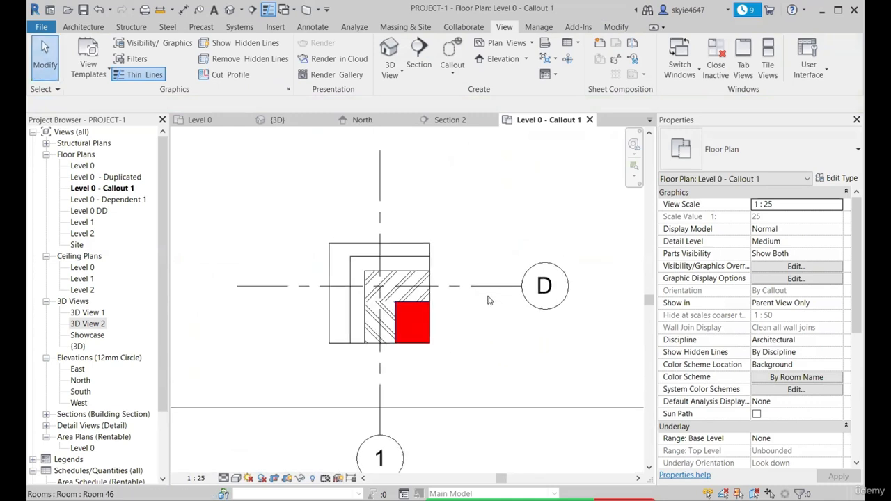
left_click(485, 287)
left_click(381, 398, "ctrl")
key("e")
key("h")
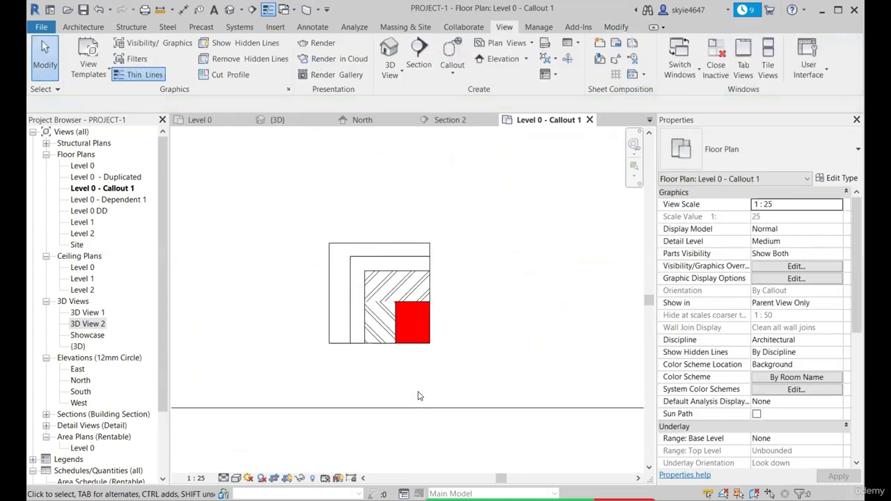
Set the corner callout's view to Fine detail level and a visual style that shows material colours
scroll(378, 312, "up", 3)
left_click(224, 479)
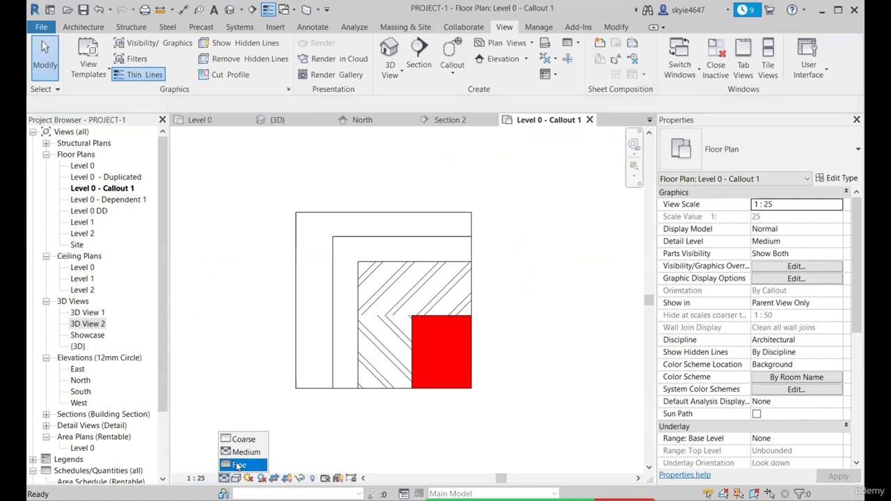
left_click(237, 465)
left_click(236, 478)
left_click(273, 433)
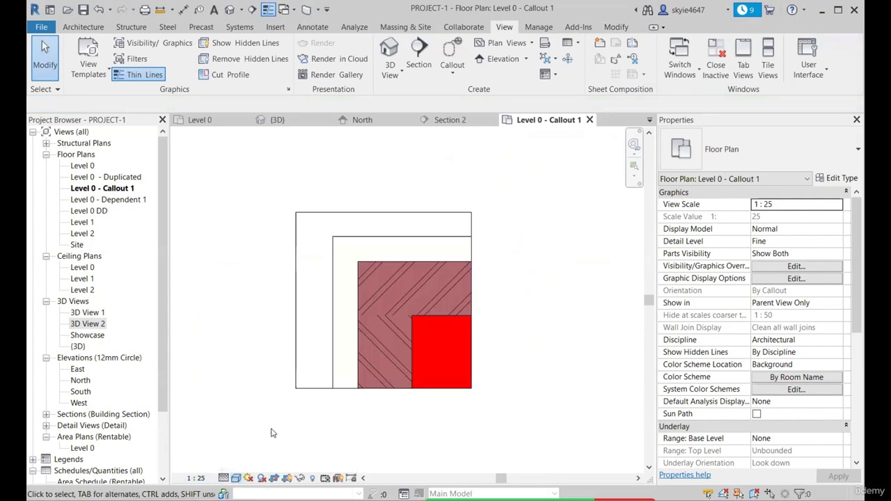
Close the corner callout's view, show the whole Level 0 plan and look at the available elevation types
scroll(459, 265, "down", 4)
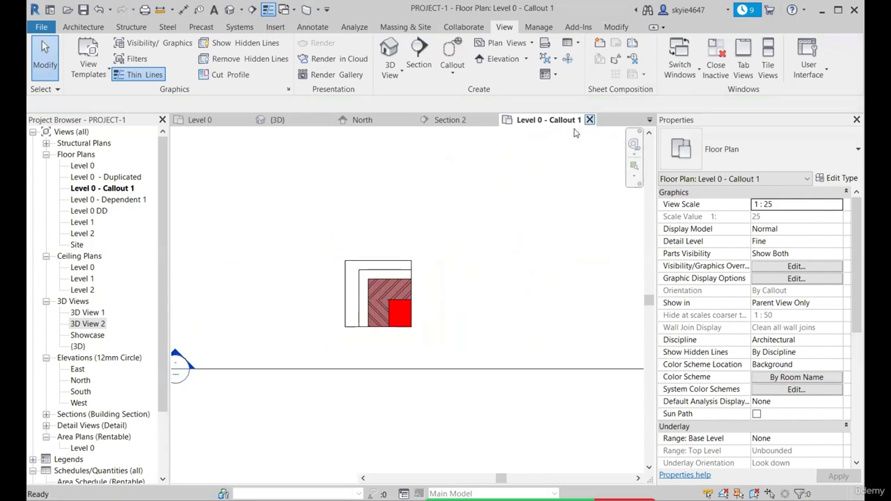
left_click(590, 120)
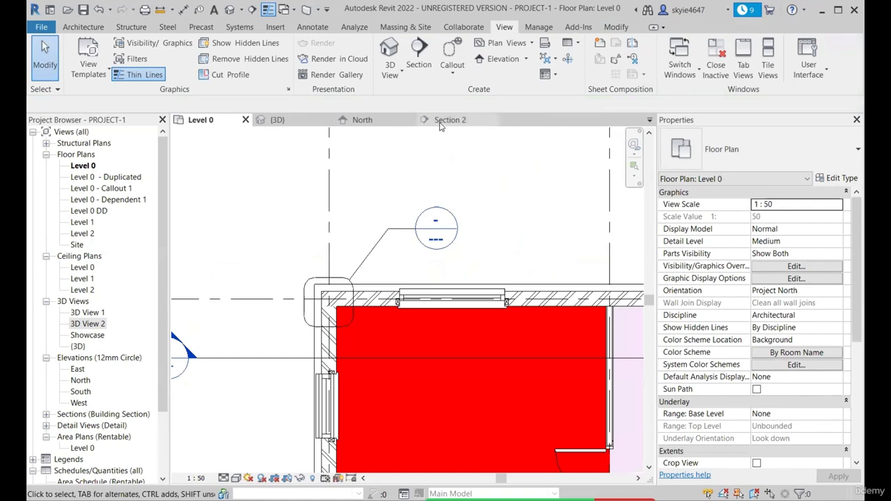
scroll(410, 243, "down", 6)
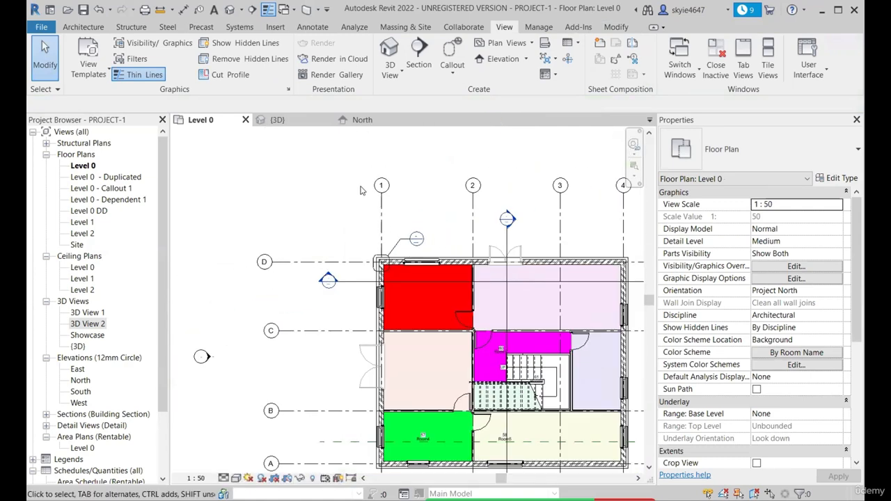
scroll(240, 246, "down", 3)
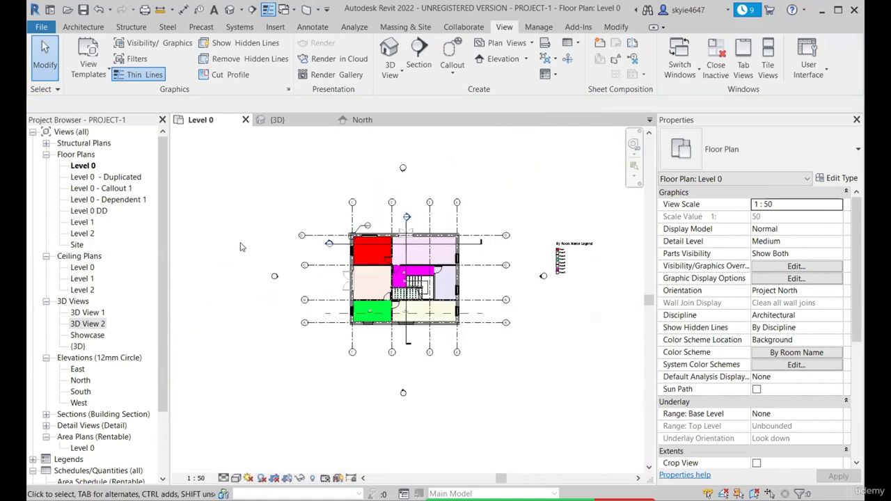
left_click(527, 60)
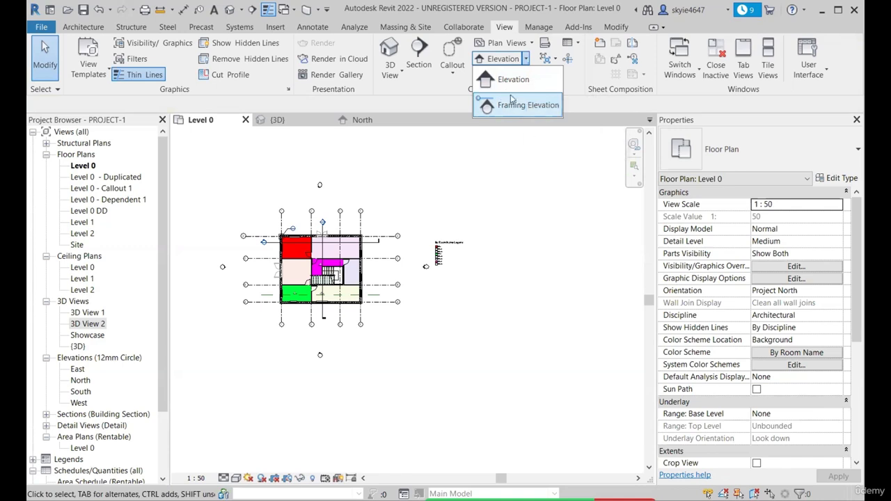
scroll(471, 247, "down", 2)
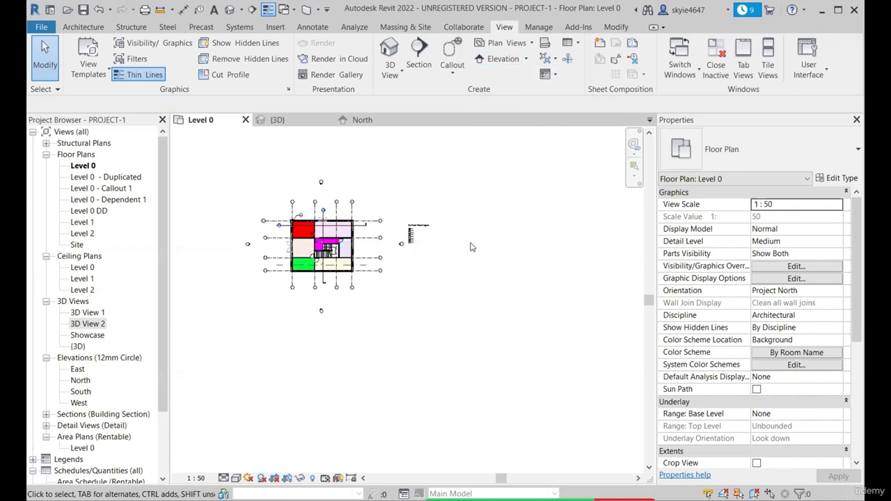
Examine the four existing elevation markers around the building by selecting each one in the Level 0 plan
scroll(299, 299, "up", 5)
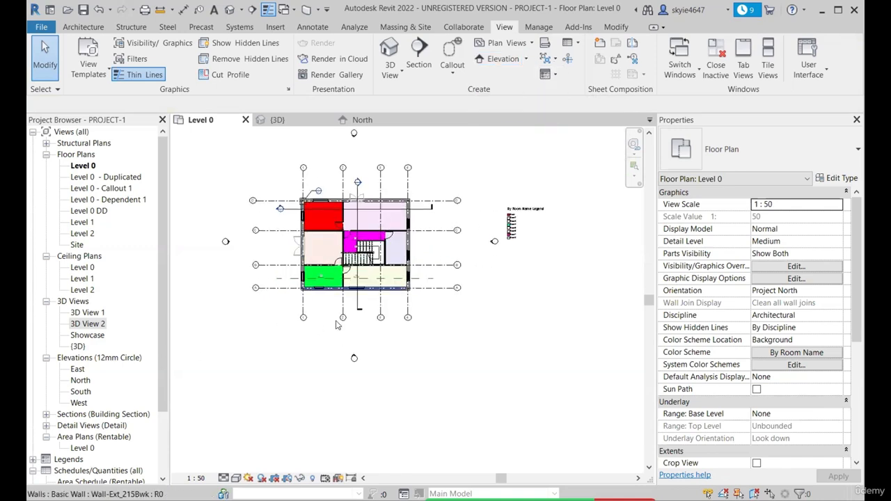
left_click_drag(369, 303, 438, 373)
scroll(438, 372, "down", 2)
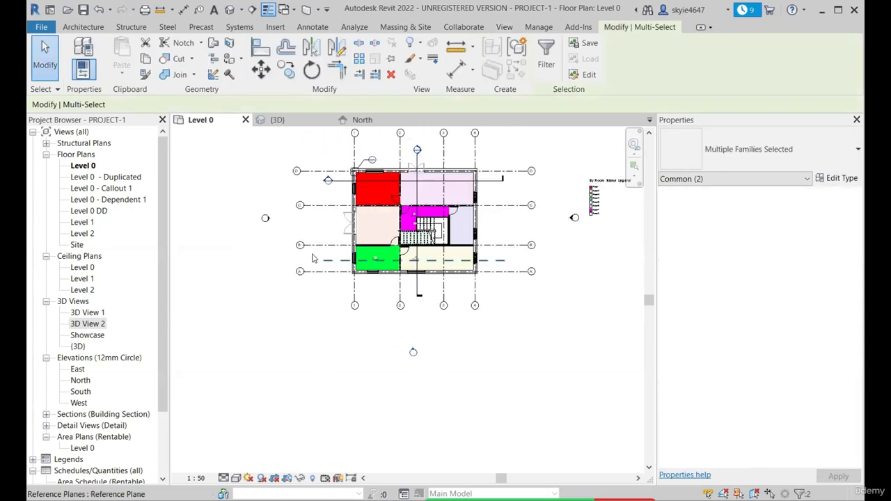
left_click_drag(259, 204, 289, 290)
scroll(264, 329, "down", 3)
scroll(349, 191, "up", 4)
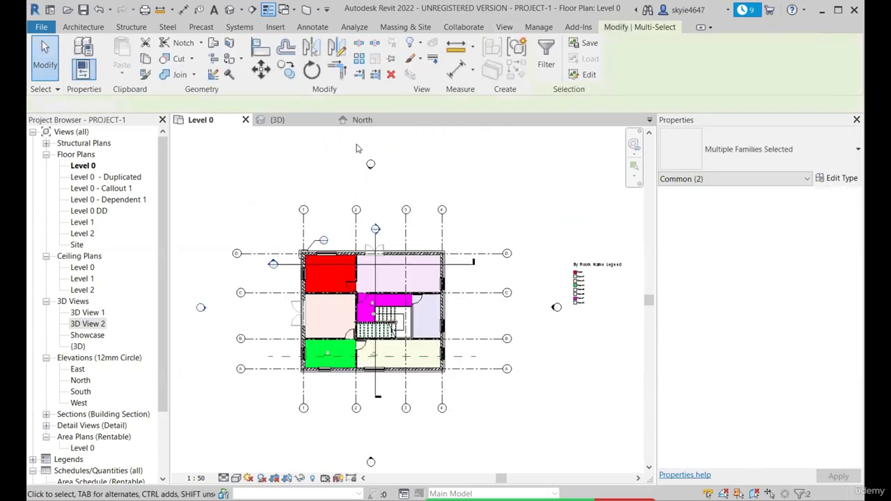
left_click_drag(358, 146, 392, 191)
scroll(559, 350, "up", 2)
left_click(528, 320)
left_click_drag(527, 276, 592, 335)
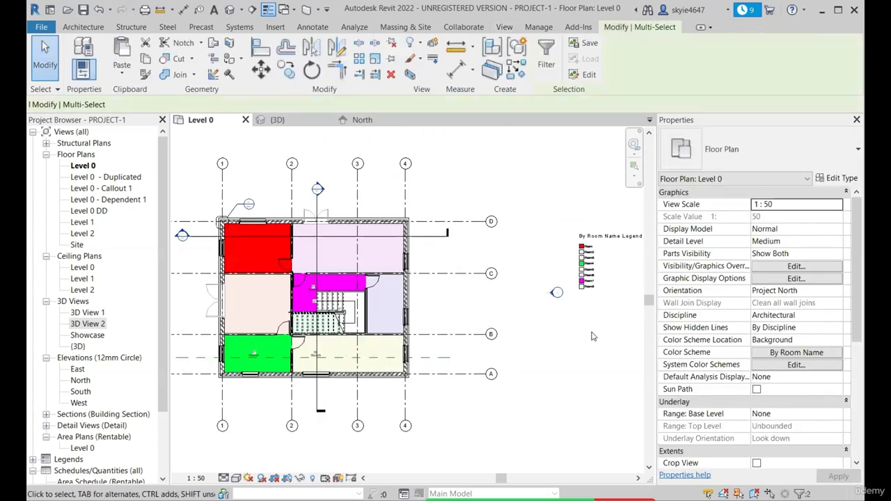
left_click(592, 335)
Draw a rectangular enclosure of Wall-Partn_12P-75Std-12P walls, about 5300 by 4600 mm, in the empty area east of the building
scroll(302, 223, "down", 5)
scroll(422, 269, "up", 5)
key("w")
key("a")
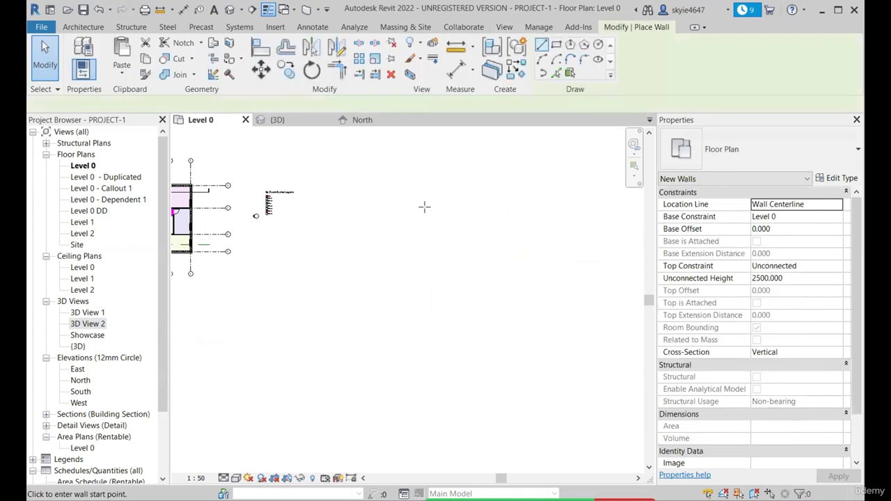
scroll(424, 204, "up", 2)
scroll(554, 296, "down", 2)
scroll(418, 260, "up", 2)
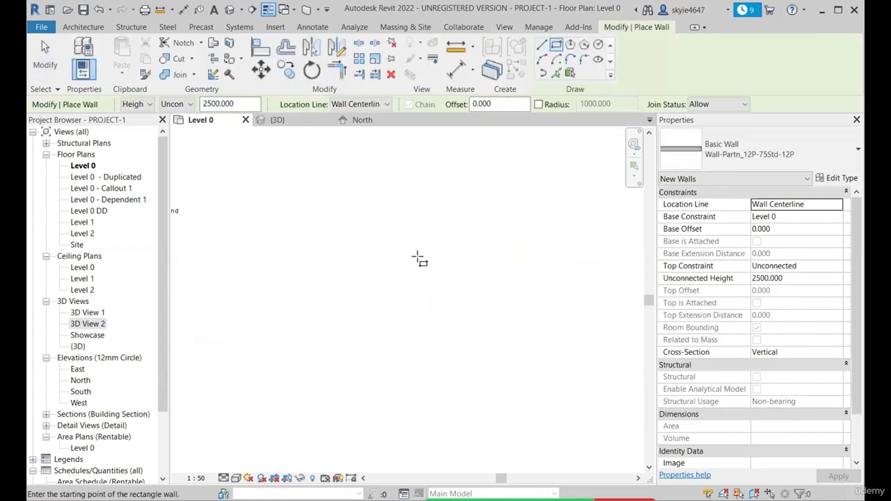
left_click(418, 257)
left_click(526, 352)
scroll(268, 253, "down", 4)
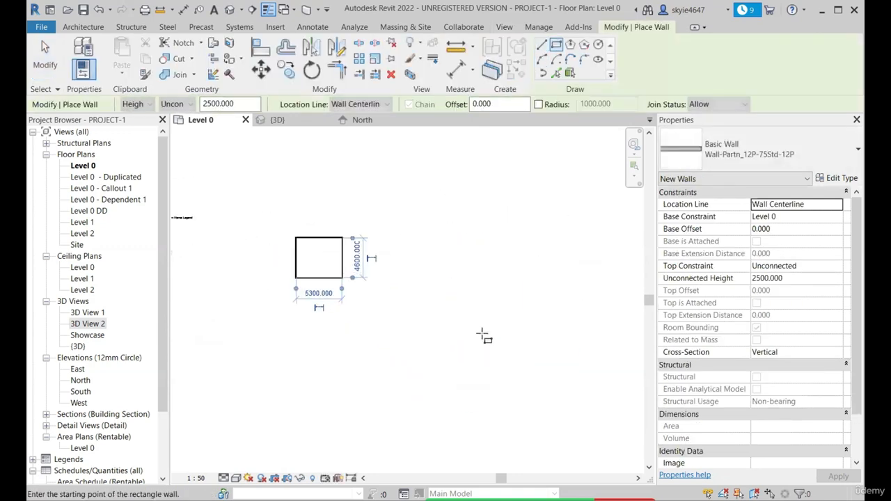
Draw a rotated four-wall enclosure southeast of the rectangular one, with its first side about 7900 mm long and perpendicular neighbouring walls
left_click(543, 45)
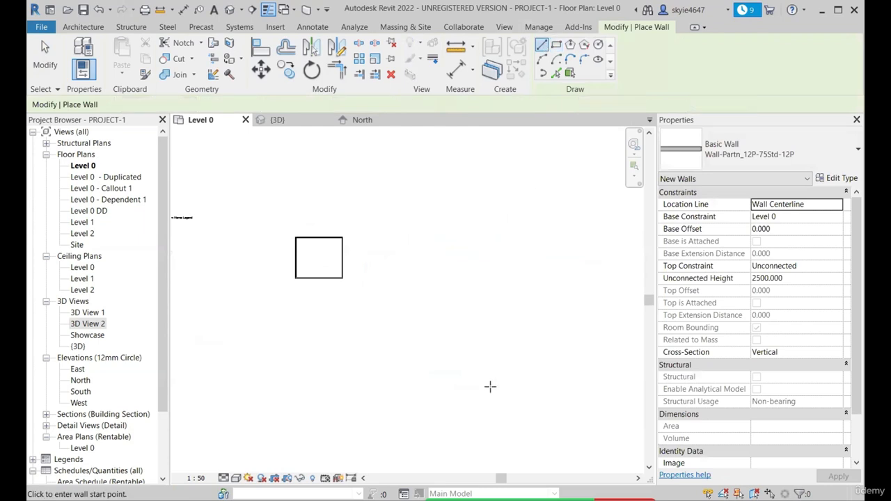
scroll(502, 387, "up", 1)
left_click(486, 315)
left_click(438, 383)
scroll(438, 382, "down", 2)
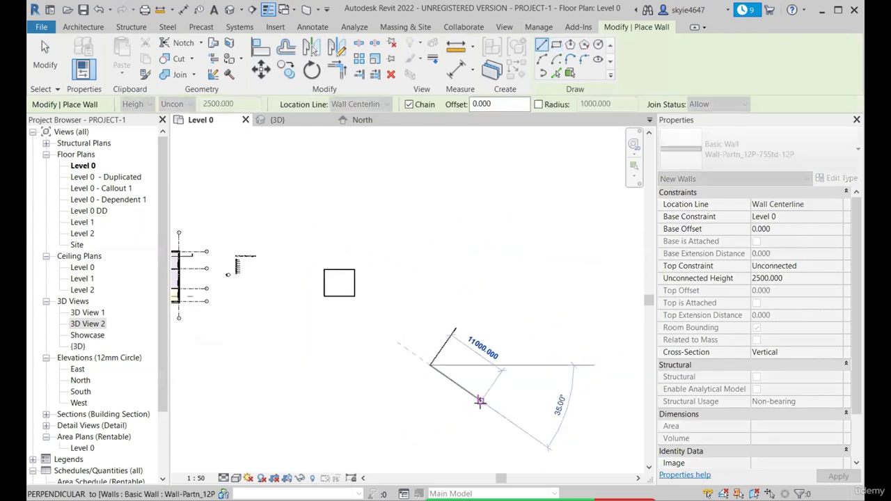
scroll(479, 403, "up", 2)
left_click(454, 380)
scroll(500, 339, "up", 1)
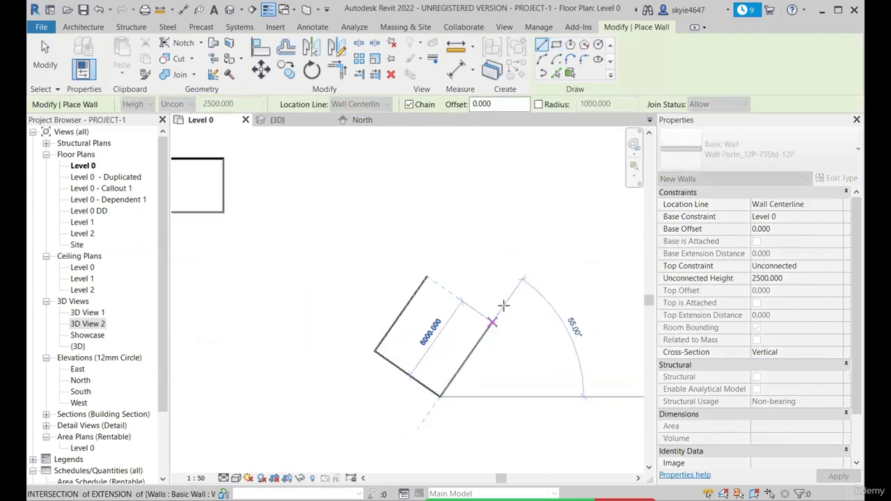
left_click(492, 320)
left_click(428, 277)
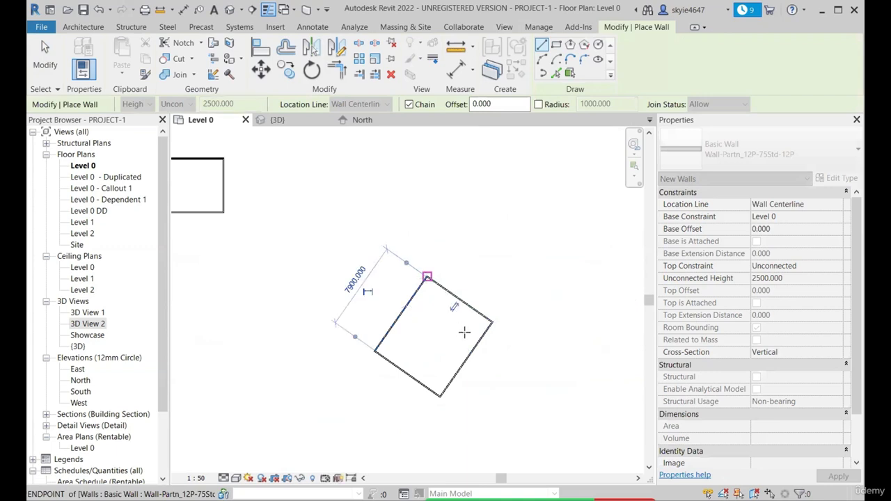
key("Escape")
key("Escape")
Examine the two new wall enclosures beside the building, one aligned with the grids and one rotated
scroll(468, 334, "down", 2)
scroll(448, 305, "up", 2)
scroll(449, 293, "down", 2)
scroll(443, 345, "up", 3)
scroll(490, 304, "down", 3)
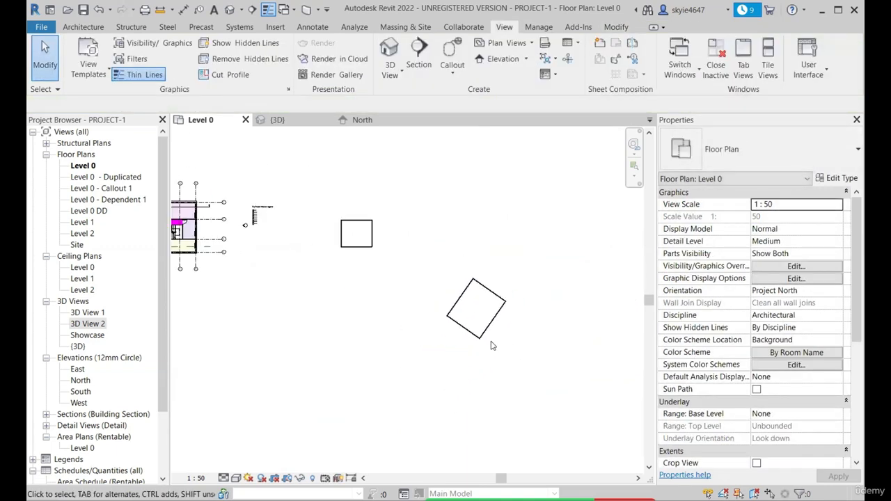
scroll(377, 234, "up", 2)
scroll(292, 209, "up", 4)
scroll(348, 245, "down", 2)
scroll(380, 225, "up", 3)
scroll(411, 327, "down", 4)
scroll(571, 465, "up", 2)
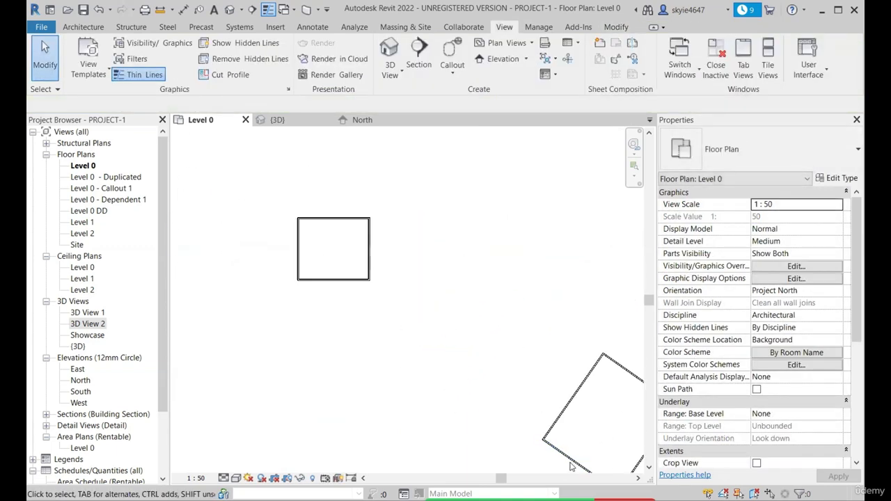
scroll(396, 269, "down", 4)
scroll(569, 393, "up", 2)
Place a 12mm Circle elevation marker south of the rectangular enclosure, facing its south wall
scroll(569, 394, "up", 1)
scroll(322, 246, "down", 2)
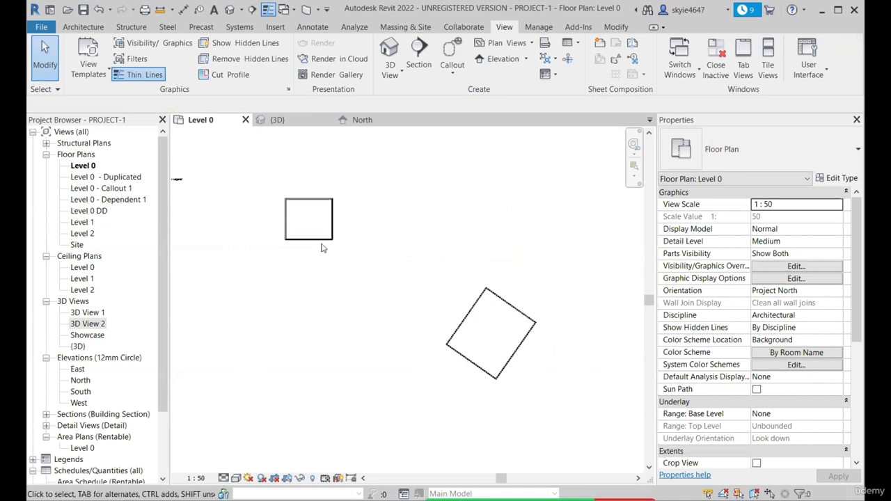
scroll(318, 235, "up", 2)
scroll(356, 181, "down", 1)
left_click(526, 58)
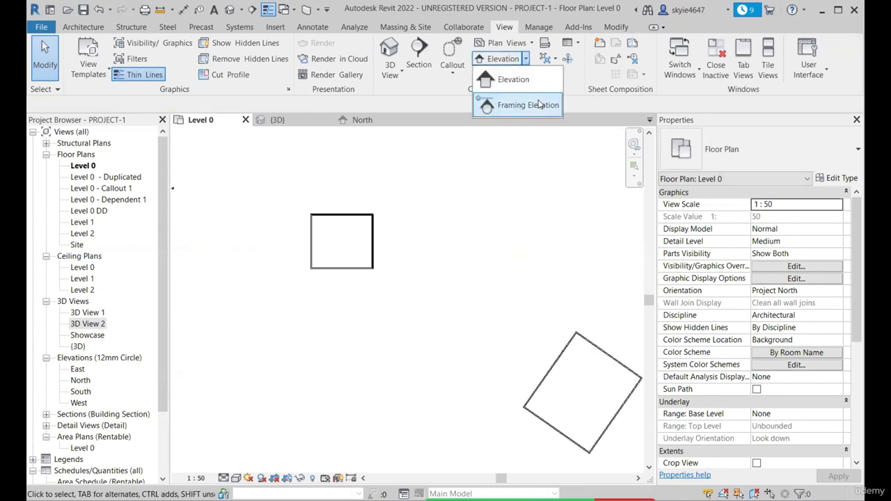
left_click(509, 82)
scroll(336, 302, "up", 2)
scroll(345, 252, "up", 4)
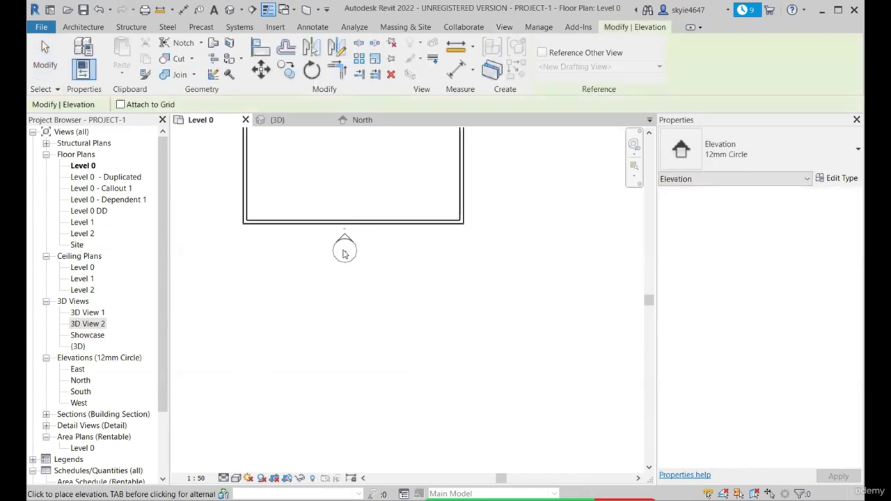
scroll(365, 209, "down", 3)
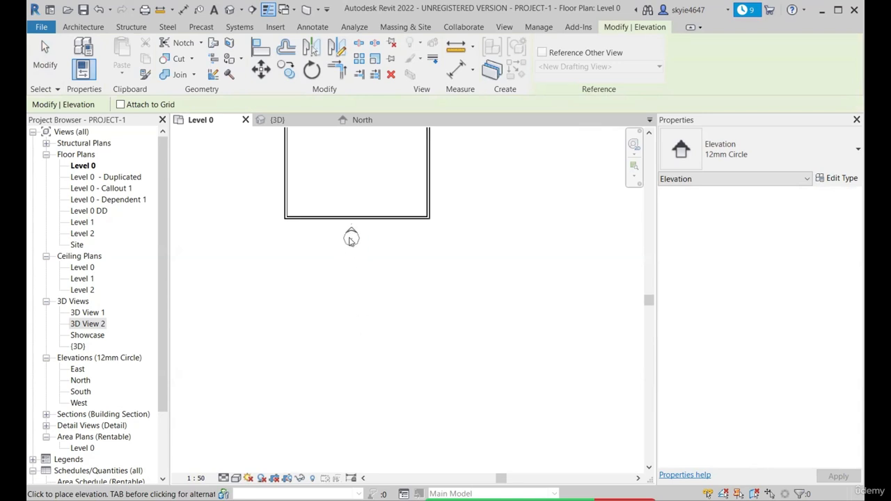
scroll(350, 239, "up", 4)
scroll(372, 289, "down", 2)
scroll(353, 243, "up", 4)
scroll(352, 318, "down", 4)
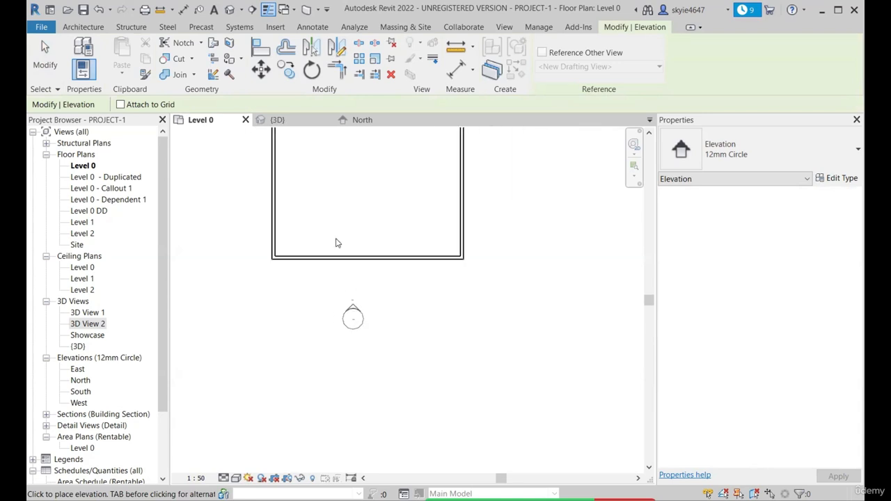
scroll(337, 240, "up", 2)
scroll(383, 286, "down", 3)
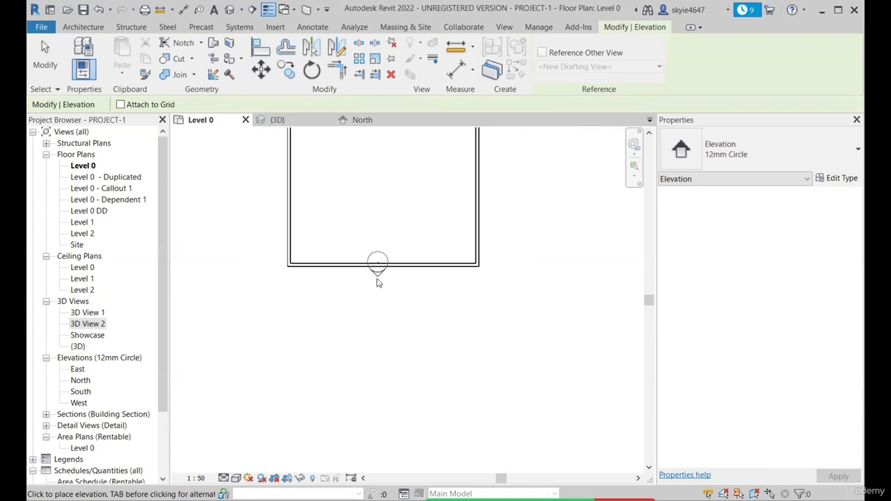
scroll(398, 364, "down", 2)
scroll(399, 364, "up", 2)
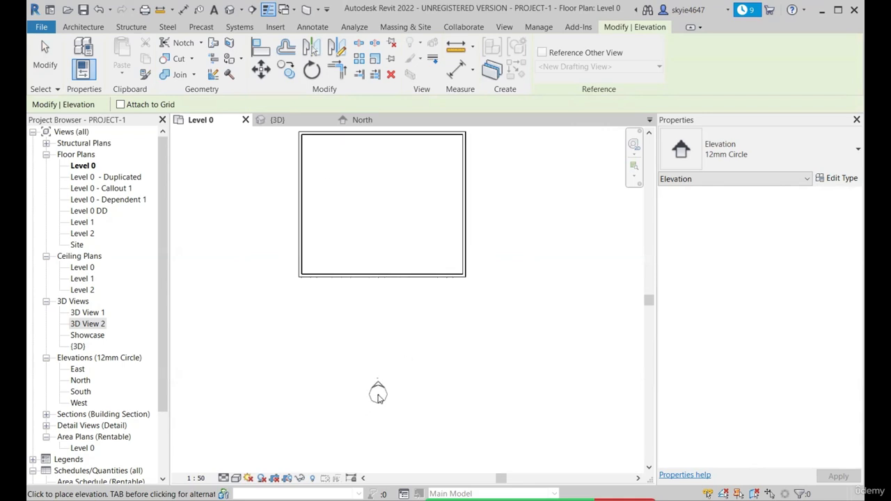
left_click(378, 396)
scroll(383, 411, "down", 1)
scroll(368, 414, "up", 2)
key("Escape")
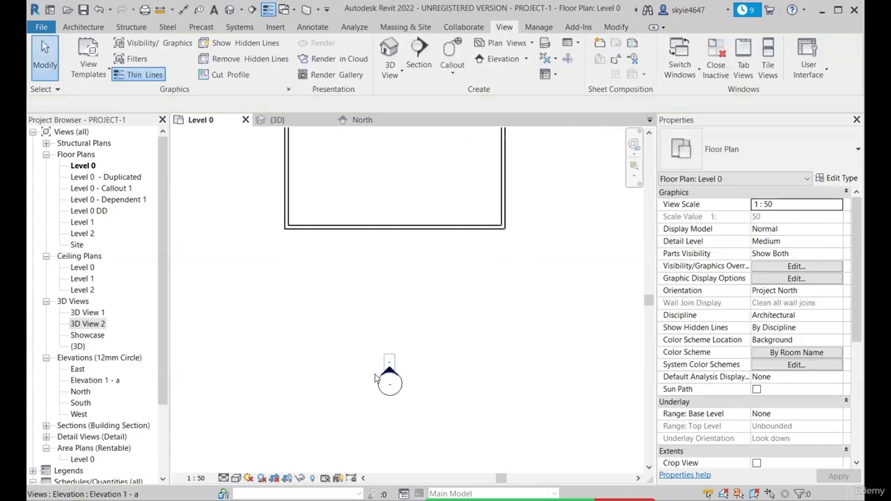
Select the new elevation's view extent and pull its west end in past the main building towards the rectangular enclosure
left_click(388, 370)
scroll(363, 397, "down", 5)
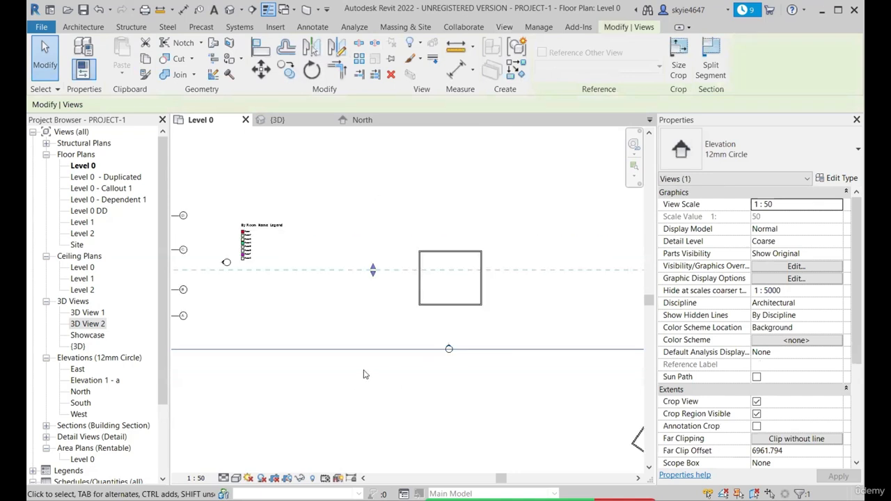
scroll(310, 370, "down", 2)
scroll(337, 348, "up", 2)
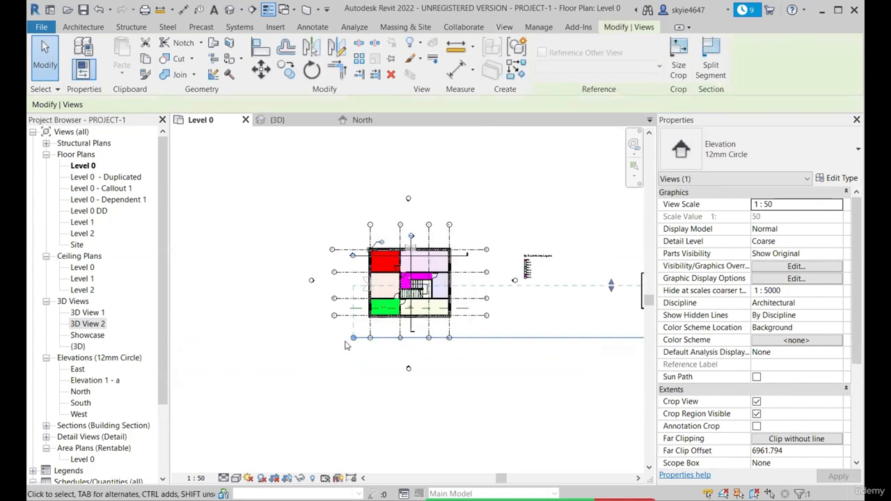
scroll(346, 343, "down", 1)
middle_click_drag(354, 342, 309, 341)
scroll(309, 341, "up", 1)
left_click_drag(305, 340, 477, 335)
scroll(424, 340, "up", 1)
middle_click_drag(426, 338, 373, 332)
Shift the new elevation's extent line west so its east end stops closer to the two wall enclosures
scroll(424, 340, "down", 1)
scroll(496, 322, "down", 2)
middle_click_drag(545, 322, 508, 319)
scroll(508, 319, "up", 2)
scroll(512, 324, "down", 2)
middle_click_drag(591, 340, 526, 336)
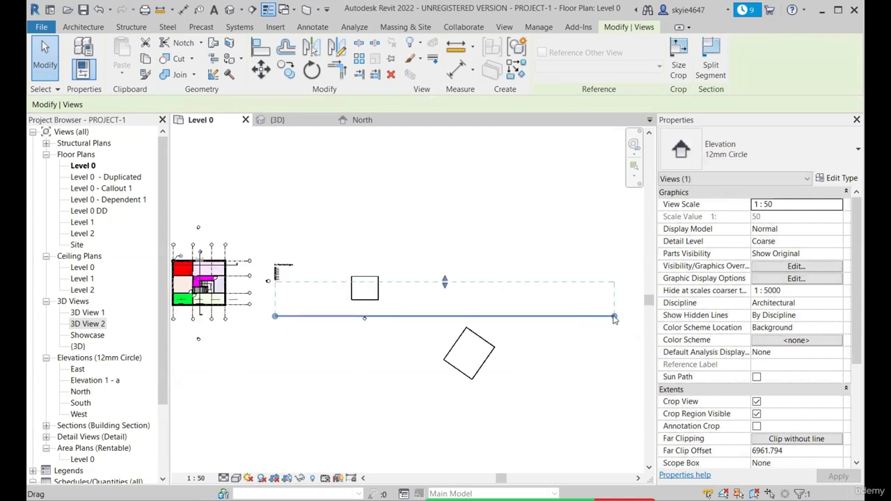
left_click_drag(603, 319, 552, 319)
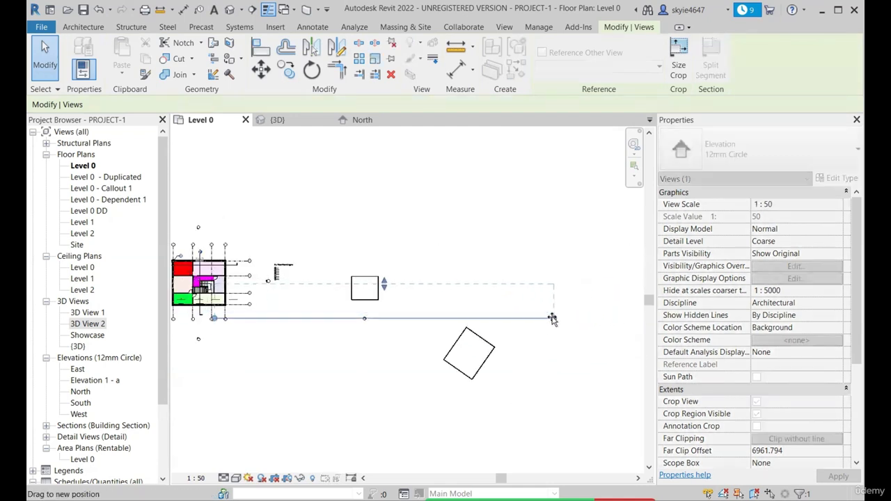
scroll(227, 324, "up", 2)
scroll(236, 331, "down", 1)
scroll(422, 307, "up", 4)
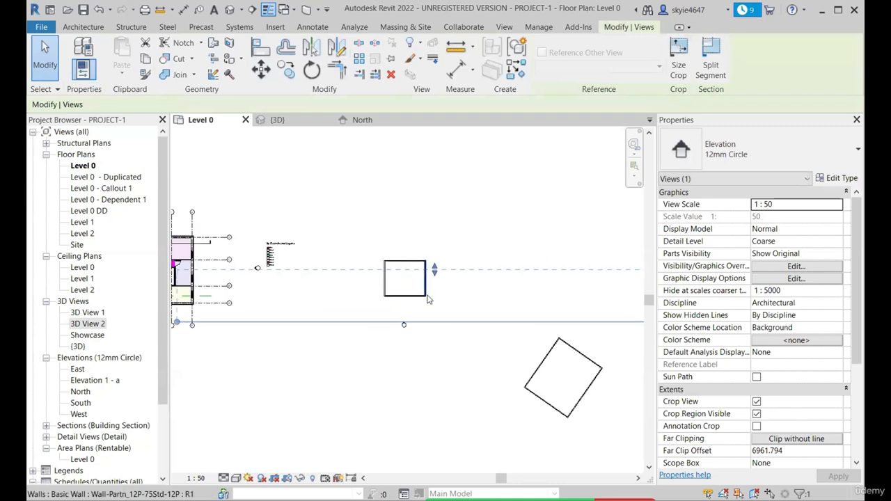
Find Elevation 1 - a in the project's view list and select its marker arrow south of the rectangular enclosure
scroll(393, 335, "up", 3)
scroll(394, 334, "down", 2)
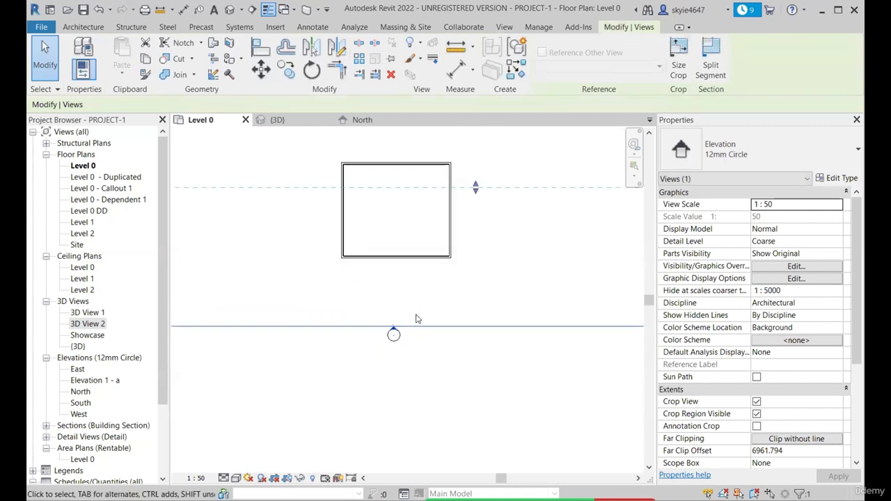
scroll(420, 304, "down", 2)
scroll(395, 320, "up", 1)
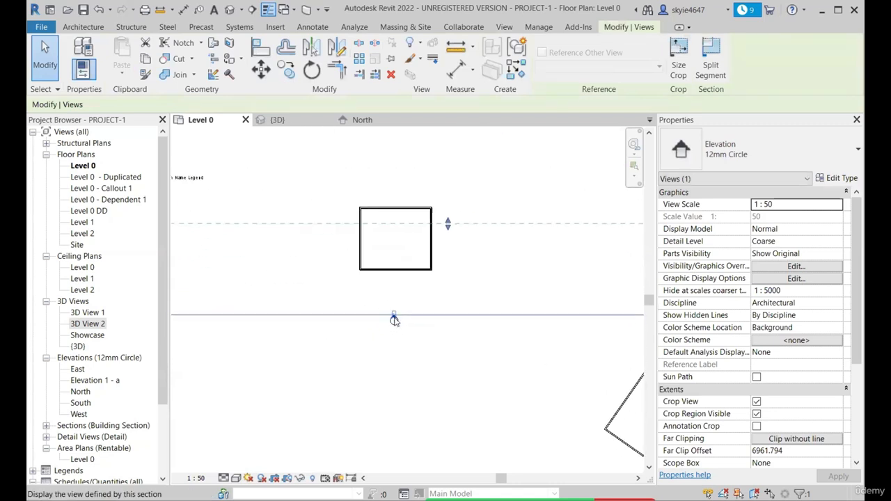
left_click(99, 382)
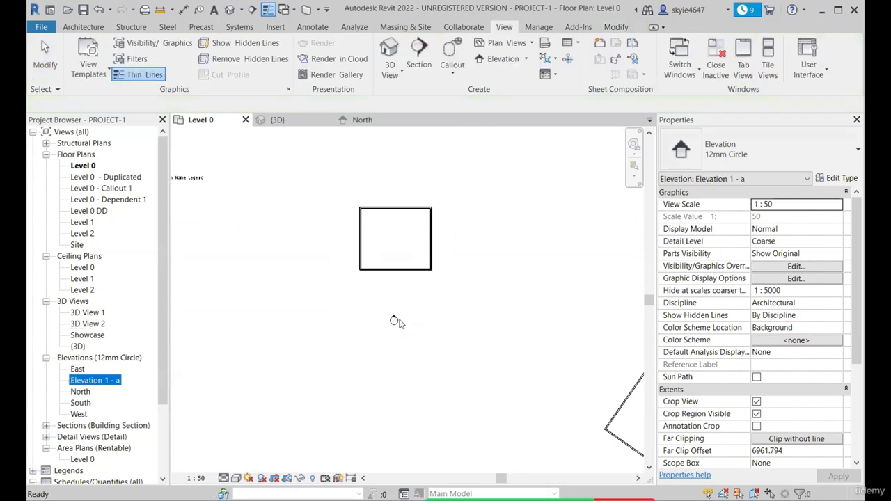
scroll(394, 320, "up", 4)
left_click_drag(397, 324, 385, 319)
scroll(427, 319, "down", 2)
scroll(390, 298, "down", 2)
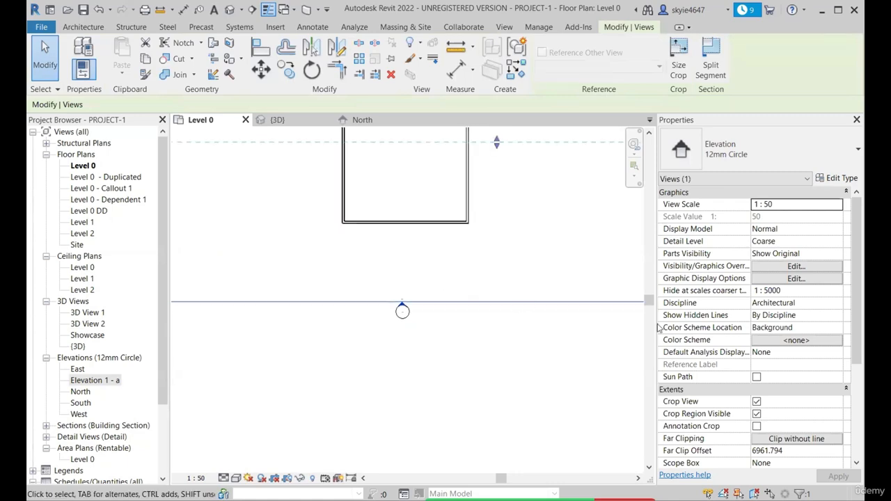
Open the elevation view defined by the marker arrow south of the rectangular enclosure
right_click(421, 302)
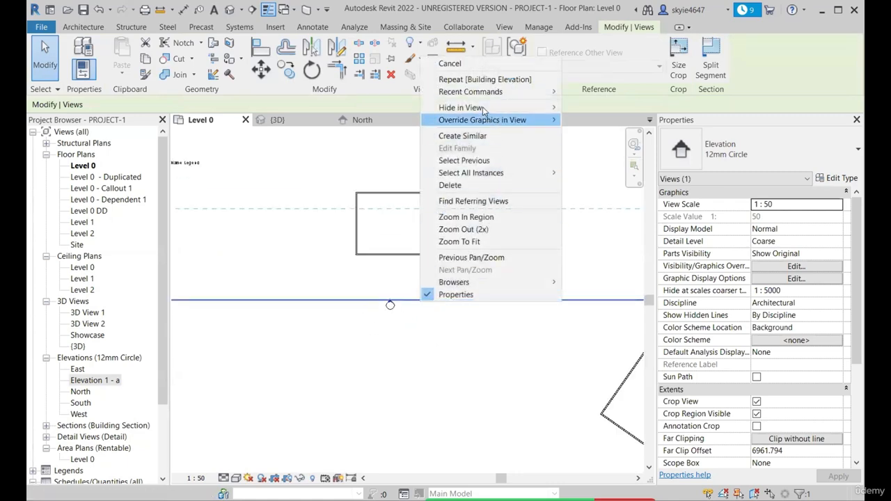
left_click(420, 314)
scroll(384, 310, "up", 3)
scroll(397, 311, "up", 2)
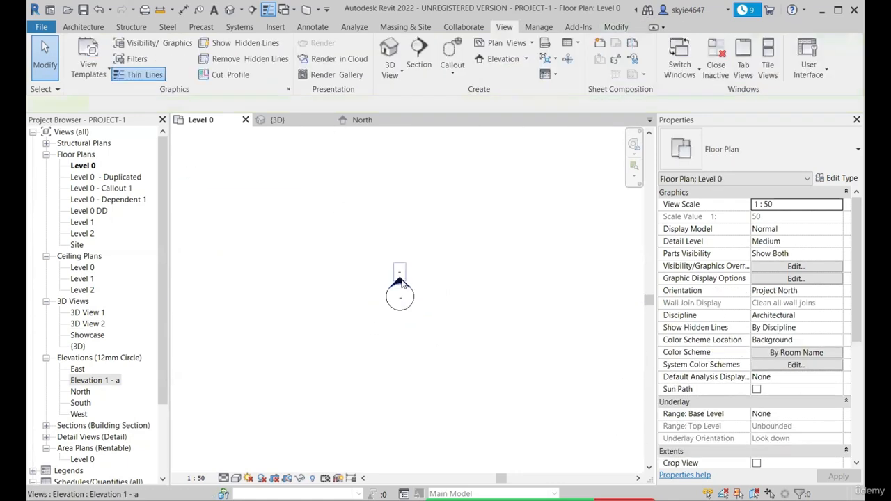
right_click(402, 282)
left_click(400, 284)
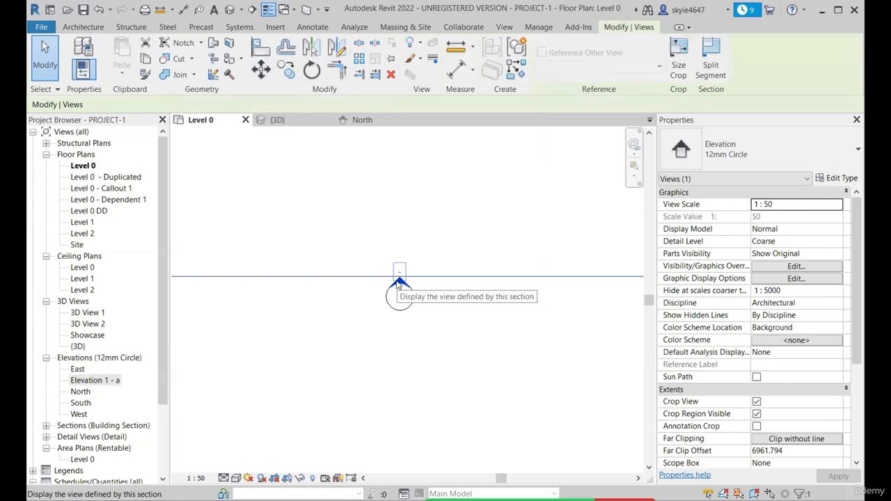
double_click(398, 285)
Pull both side edges of the elevation's crop region in around the rectangular enclosure, leaving out the main building
left_click(364, 305)
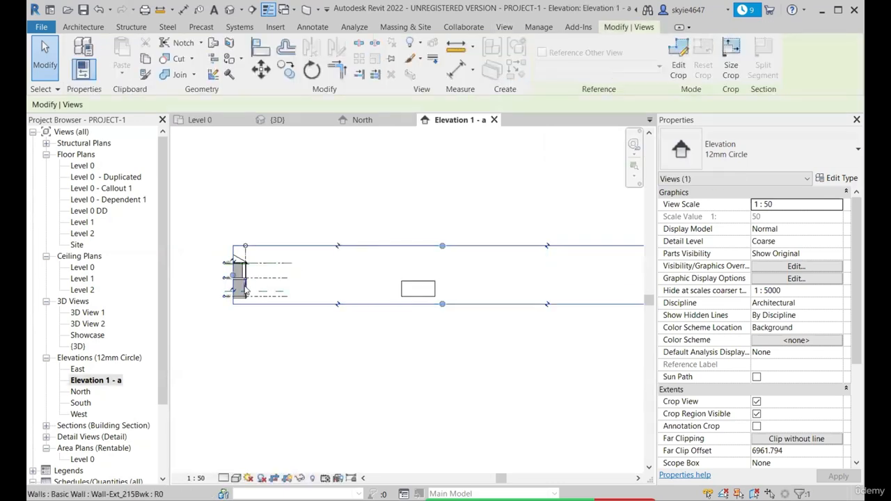
left_click_drag(234, 280, 384, 290)
scroll(562, 300, "down", 3)
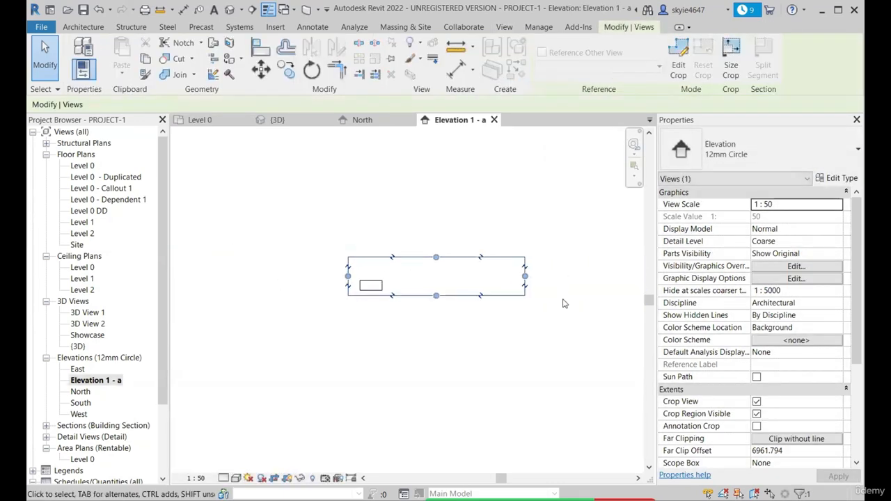
scroll(562, 300, "up", 1)
left_click_drag(521, 274, 376, 273)
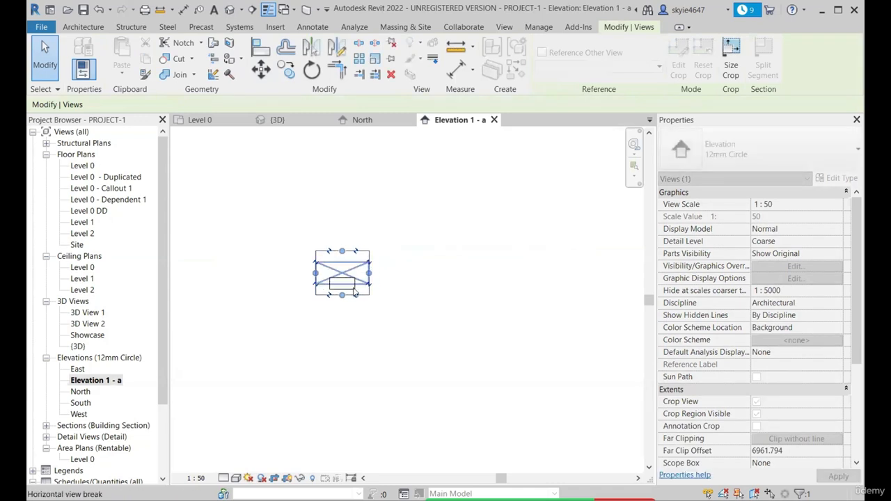
scroll(345, 288, "up", 4)
Adjust both ends of the elevation's extent line in the Level 0 plan to fit the rectangular enclosure, with a wider western margin
left_click(206, 122)
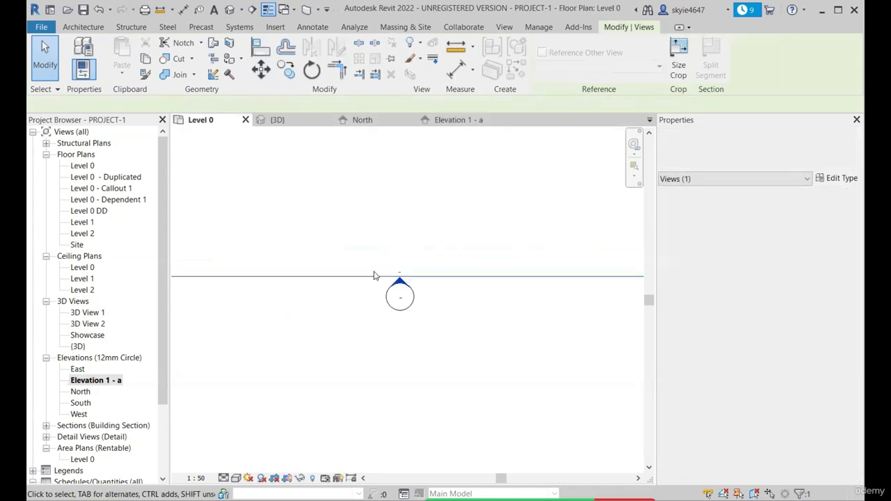
scroll(394, 290, "down", 7)
scroll(324, 287, "up", 4)
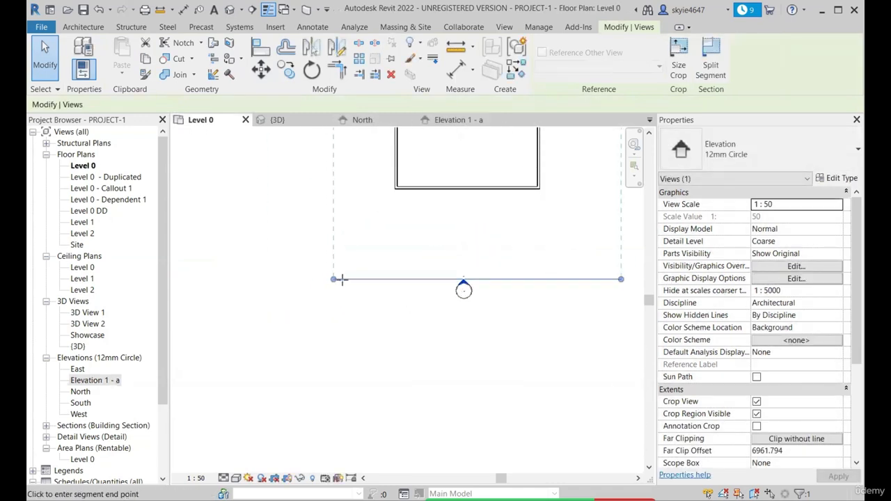
left_click_drag(341, 280, 383, 280)
scroll(380, 282, "down", 2)
scroll(524, 283, "up", 2)
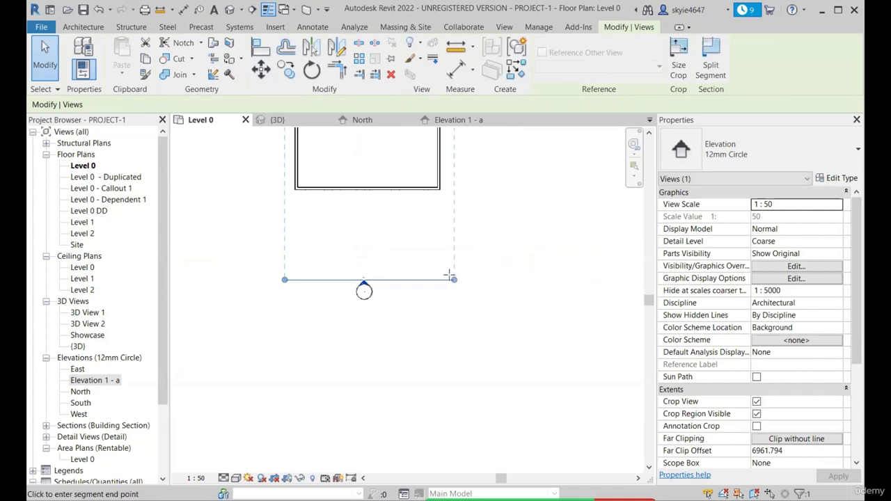
left_click_drag(449, 275, 449, 280)
scroll(358, 285, "up", 1)
left_click_drag(283, 310, 241, 307)
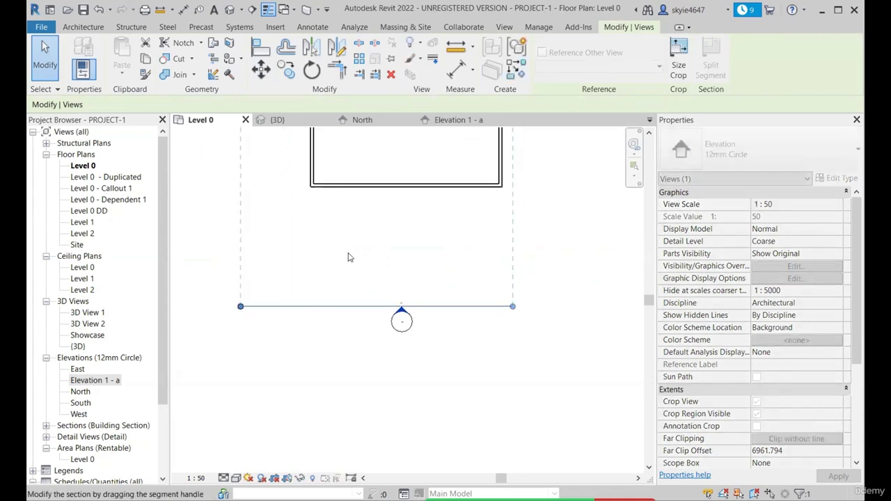
In Elevation 1 - a, pull the crop region's west side in, lower its top towards the walls and extend its bottom downwards
left_click(452, 120)
scroll(308, 315, "down", 1)
scroll(265, 266, "up", 2)
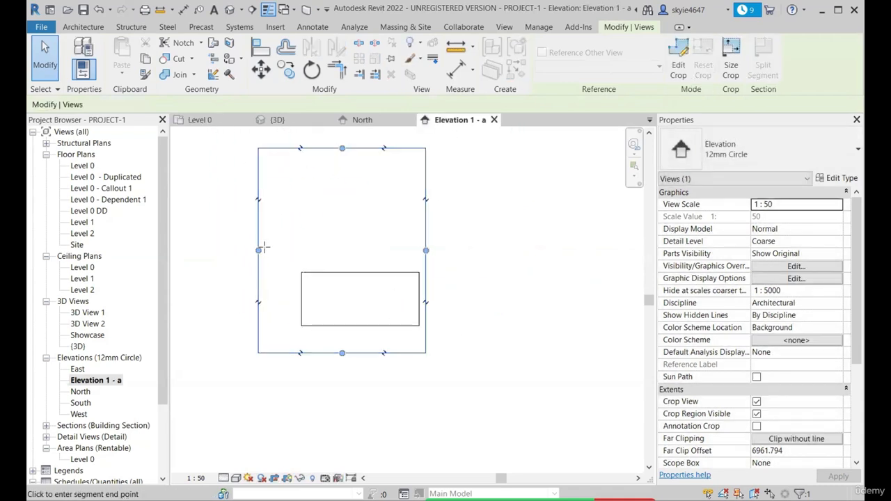
left_click_drag(258, 250, 287, 250)
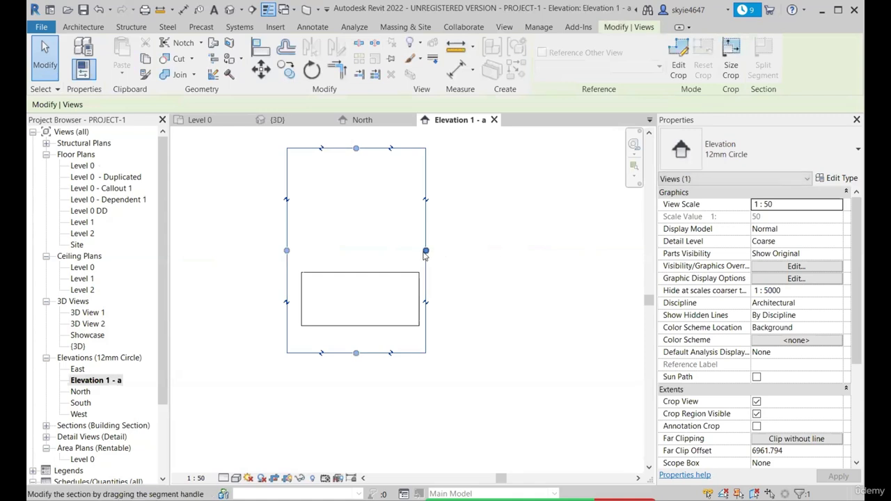
left_click_drag(426, 251, 430, 251)
left_click_drag(355, 149, 358, 216)
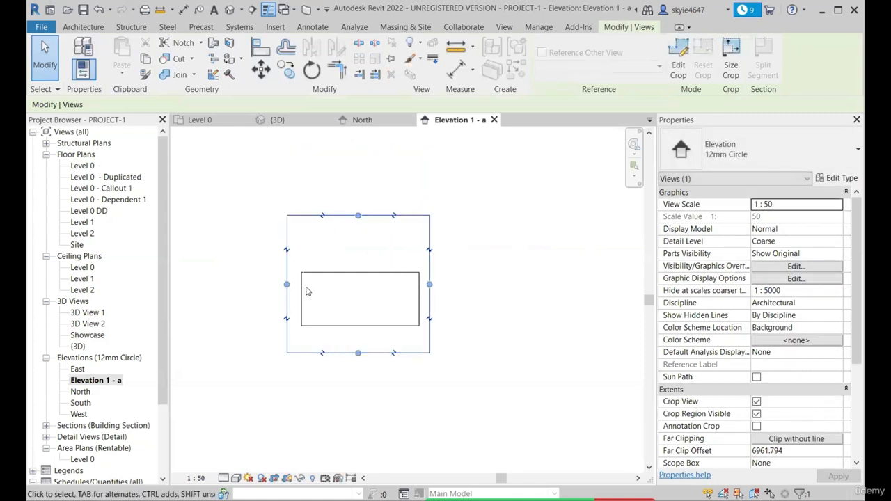
left_click_drag(358, 354, 358, 384)
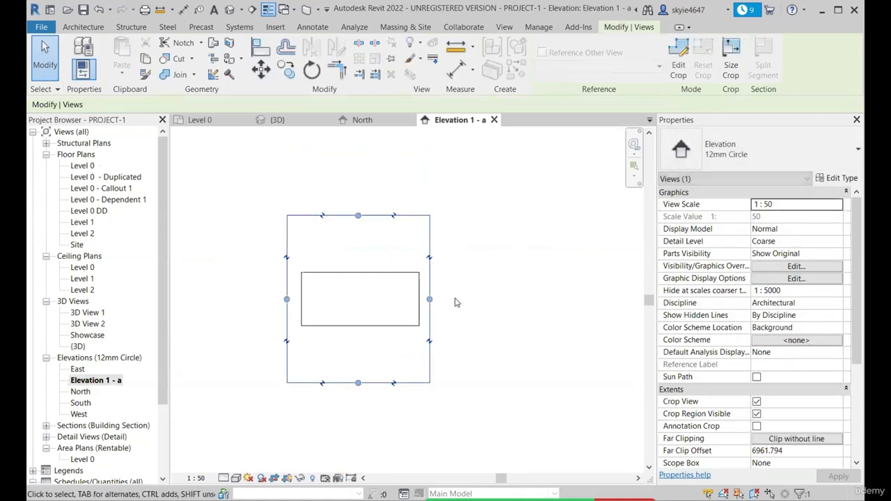
Widen the crop region on both sides of the enclosure and raise its bottom edge slightly
left_click_drag(430, 300, 459, 299)
left_click_drag(376, 293, 445, 306)
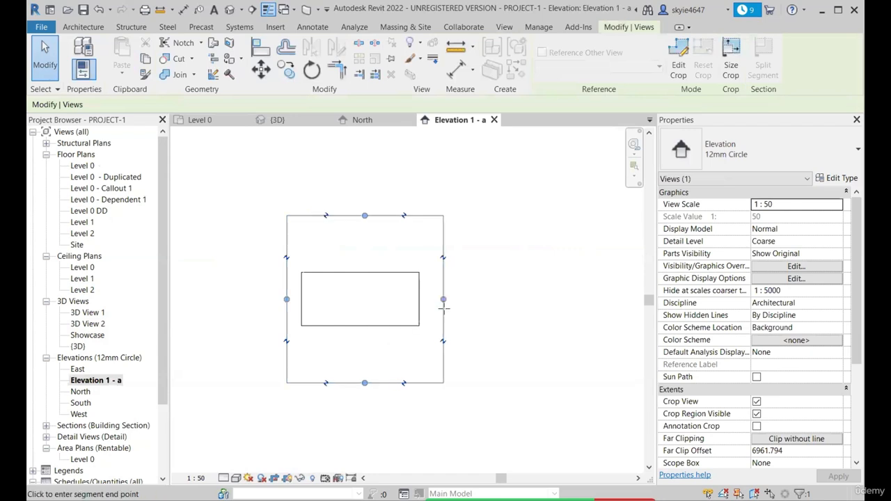
left_click_drag(287, 302, 267, 297)
left_click_drag(358, 384, 368, 370)
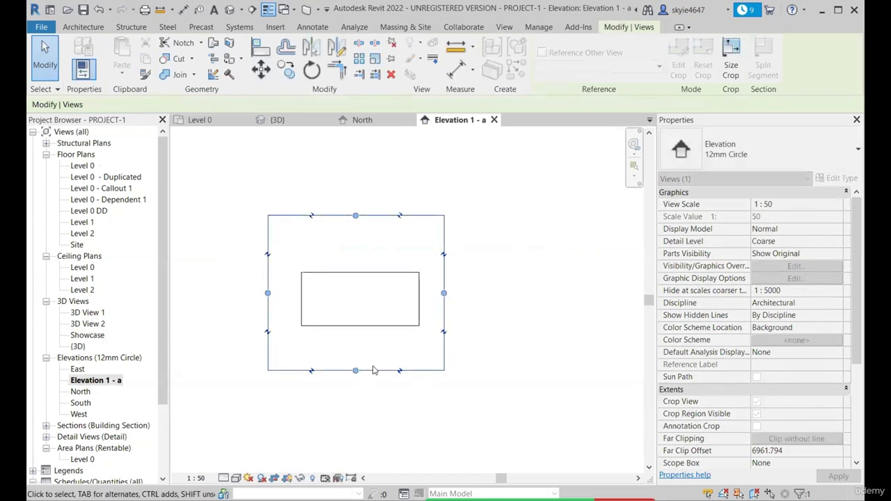
In the Level 0 plan, extend the elevation's far clip past the enclosure's north wall, to an offset of about 8772 mm
scroll(531, 266, "down", 1)
scroll(724, 296, "down", 4)
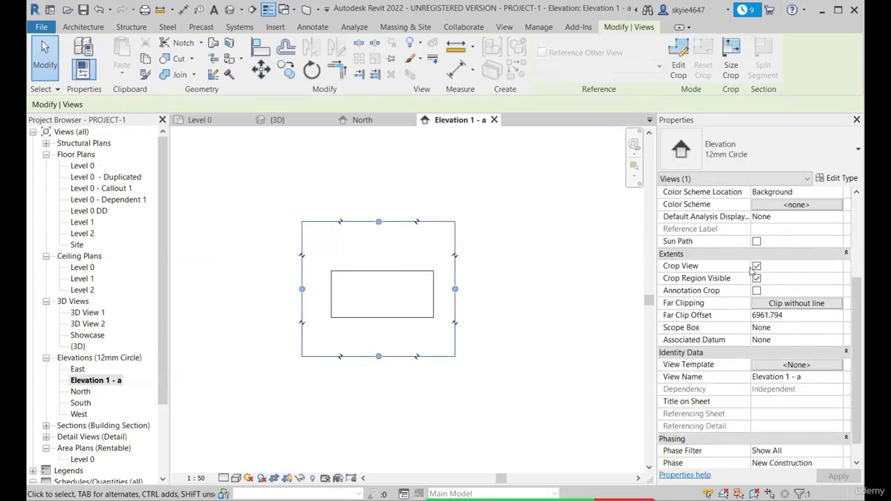
scroll(754, 314, "down", 1)
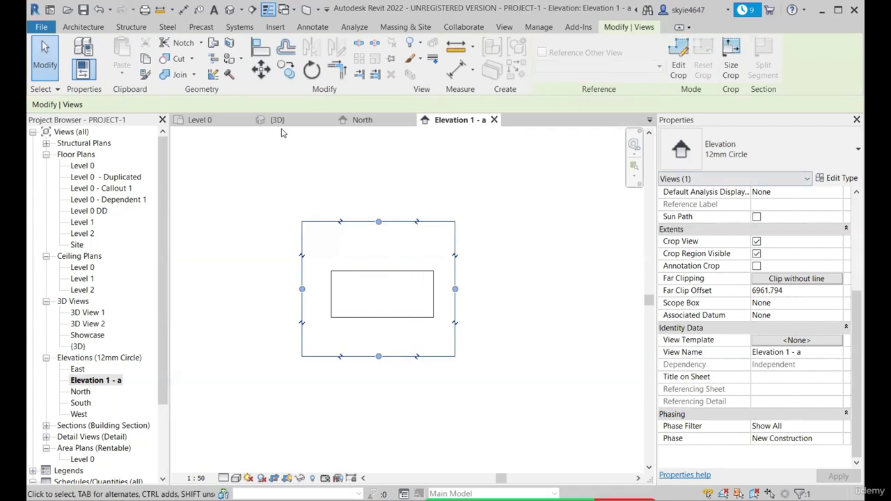
left_click(200, 120)
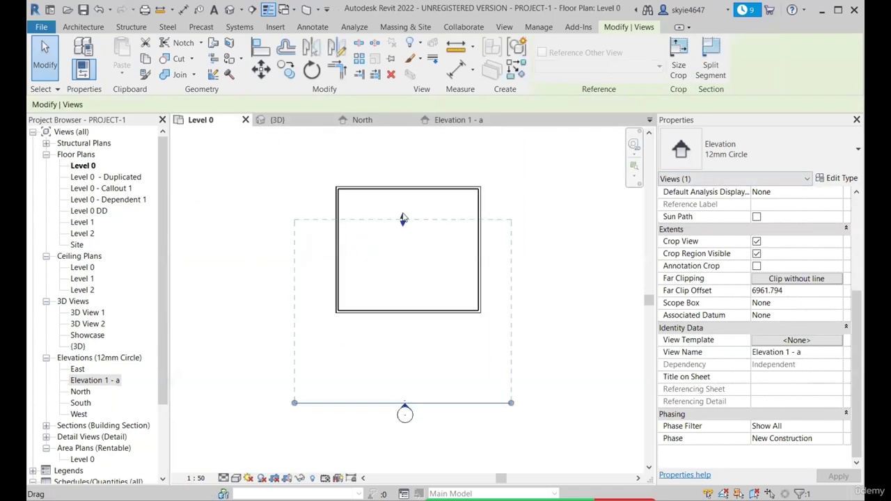
left_click_drag(402, 220, 401, 252)
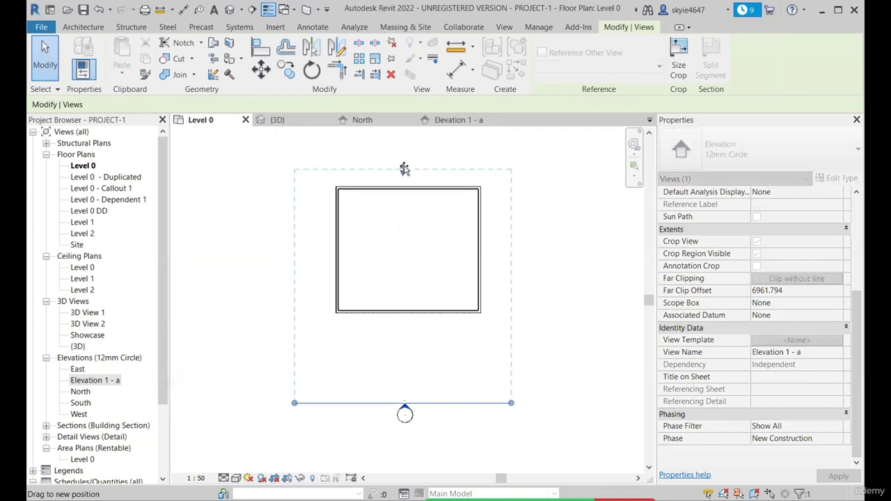
left_click_drag(409, 174, 410, 173)
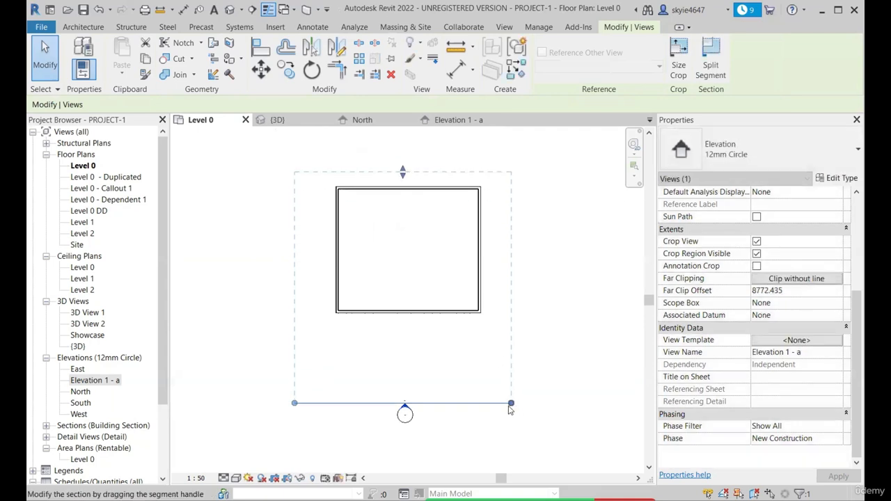
Move the elevation's extent line slightly south onto its marker and inspect the marker against the view boundary
mouse_move(511, 403)
left_mouse_down()
mouse_move(493, 404)
mouse_move(508, 414)
left_mouse_up()
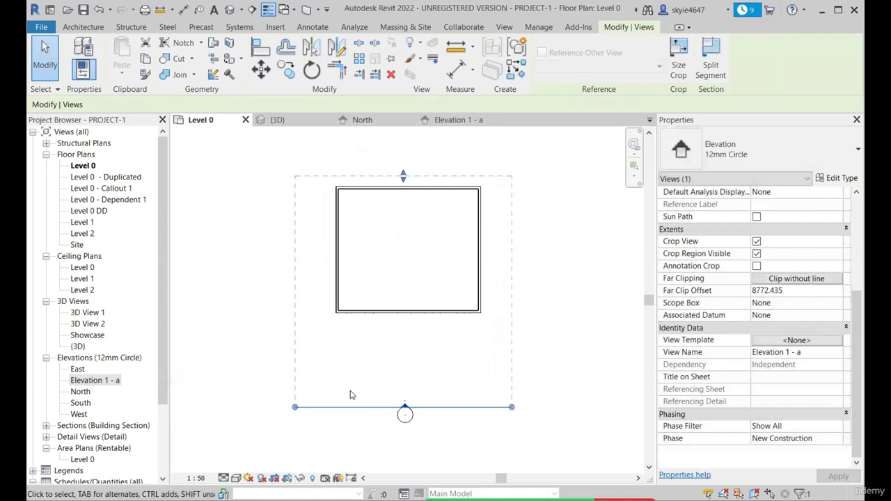
scroll(402, 408, "up", 4)
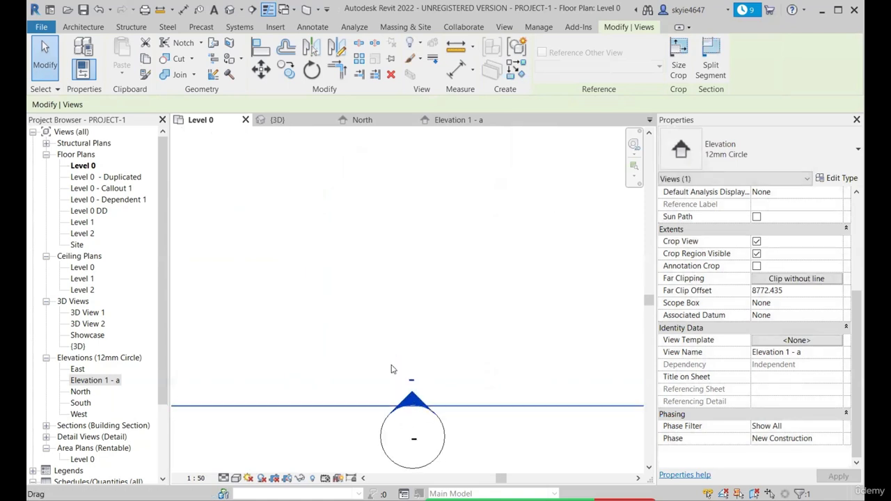
scroll(405, 373, "down", 3)
scroll(414, 378, "down", 1)
scroll(411, 381, "up", 2)
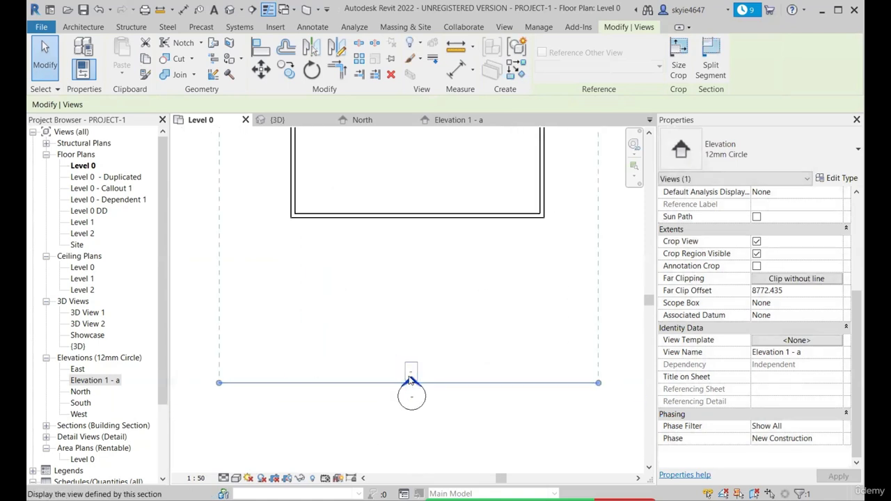
scroll(411, 378, "down", 2)
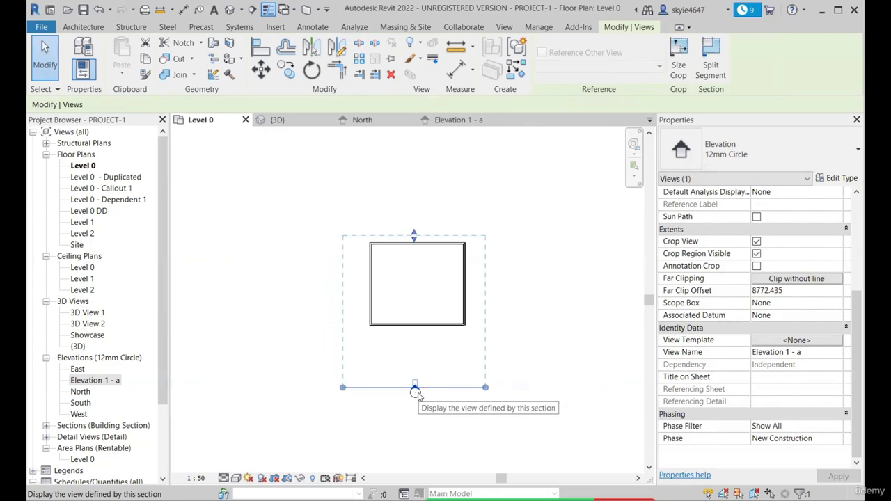
scroll(413, 383, "up", 2)
scroll(412, 383, "down", 1)
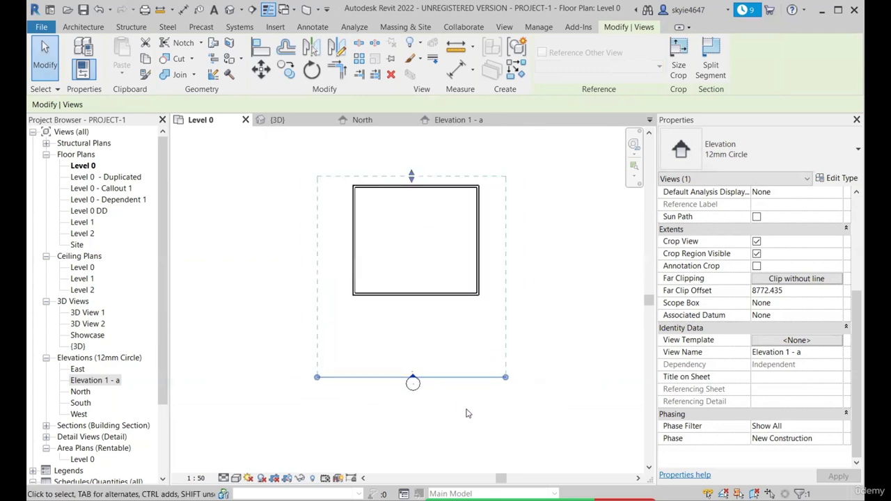
Reselect the arrow of the elevation marker south of the enclosure and open its view name for editing
key("Escape")
scroll(418, 376, "up", 2)
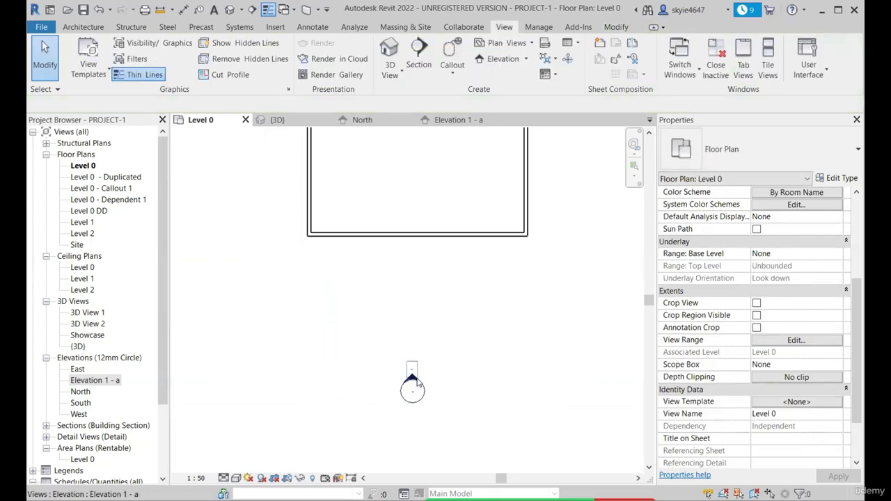
left_click(414, 380)
left_click(828, 352)
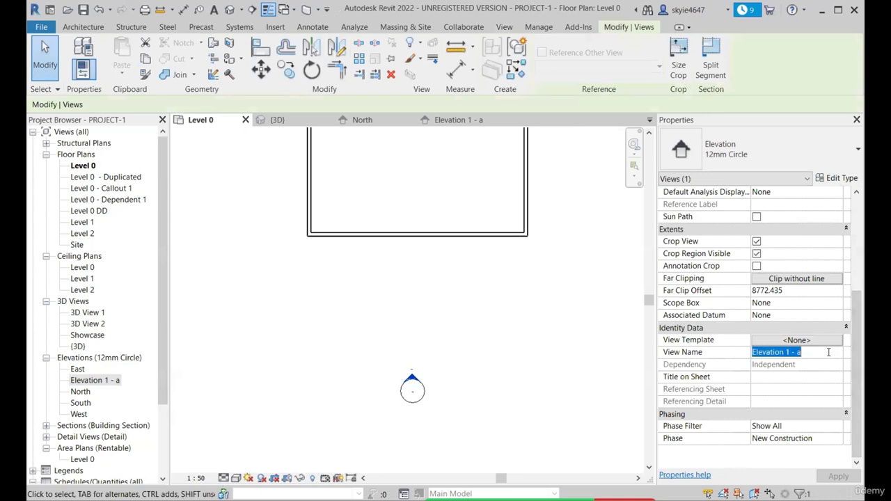
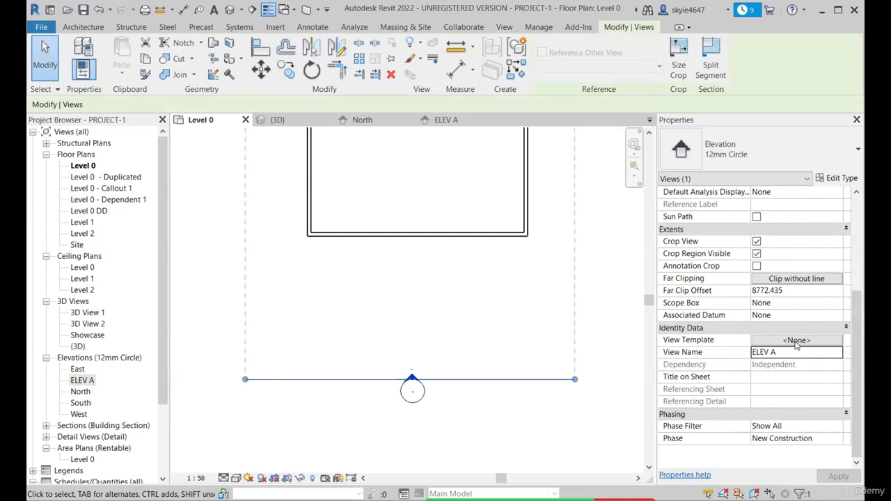
Look through the selected ELEV A view's properties from identity data up to graphics, and deselect the elevation
scroll(780, 320, "up", 2)
scroll(778, 272, "up", 3)
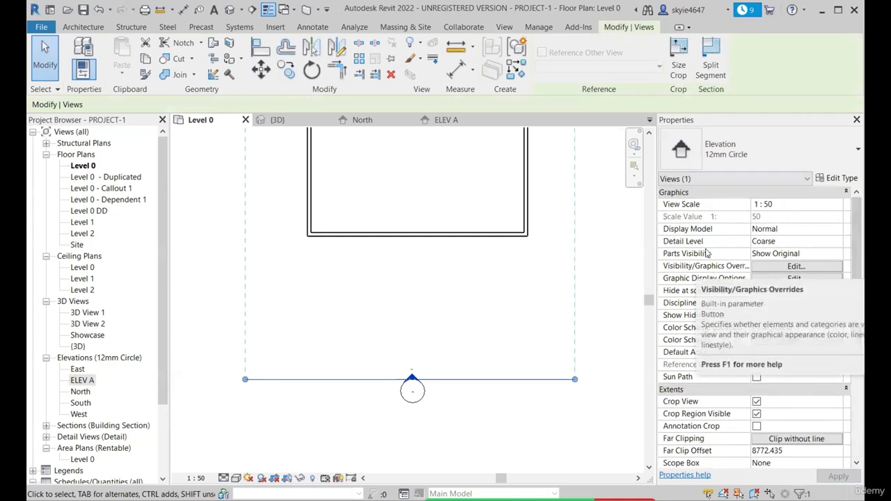
scroll(473, 296, "down", 3)
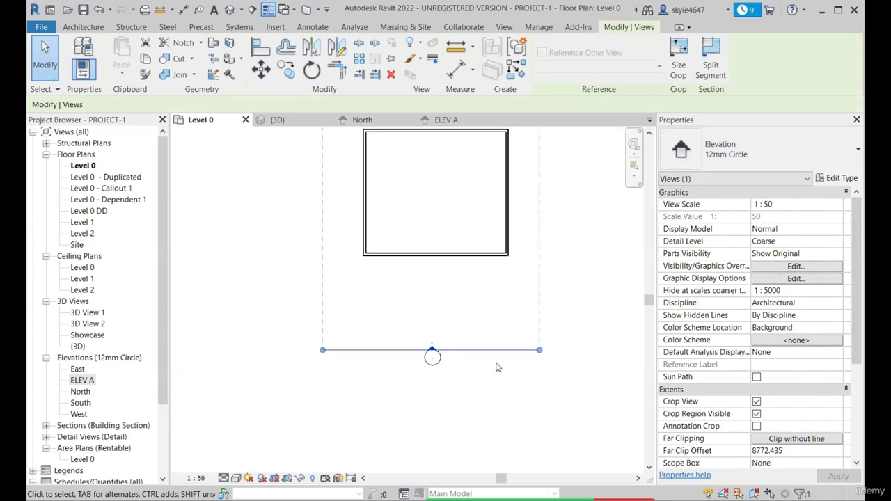
left_click(497, 367)
Place a building elevation marker west of the rectangular enclosure, with its arrow facing the west wall
scroll(462, 353, "down", 2)
scroll(440, 354, "up", 7)
scroll(440, 346, "down", 2)
scroll(451, 376, "down", 3)
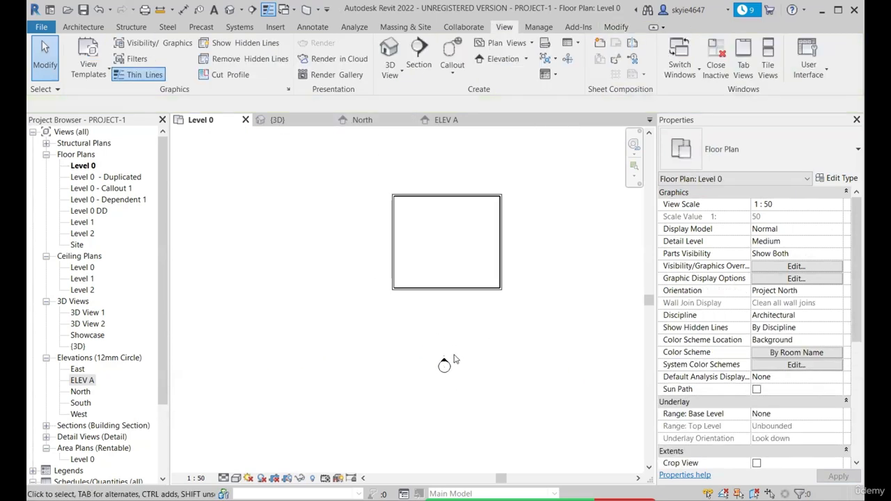
scroll(446, 360, "up", 1)
scroll(445, 360, "down", 2)
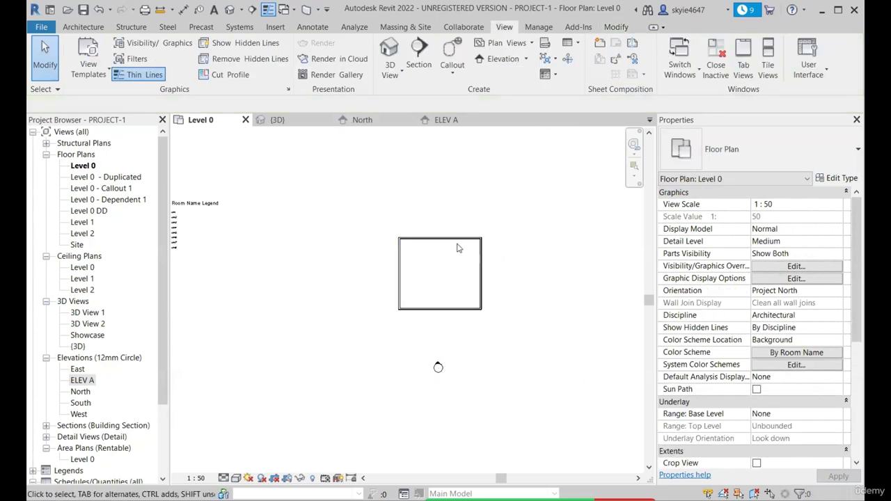
left_click(526, 59)
left_click(514, 77)
scroll(394, 298, "up", 3)
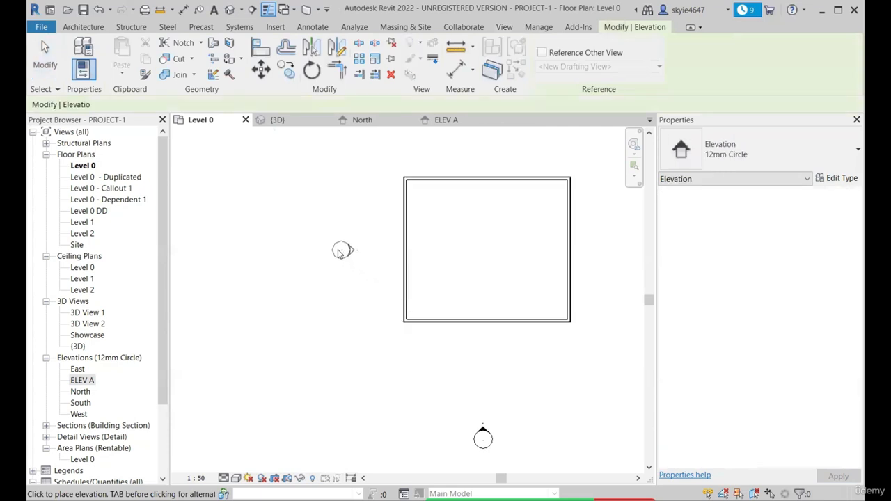
scroll(338, 251, "down", 2)
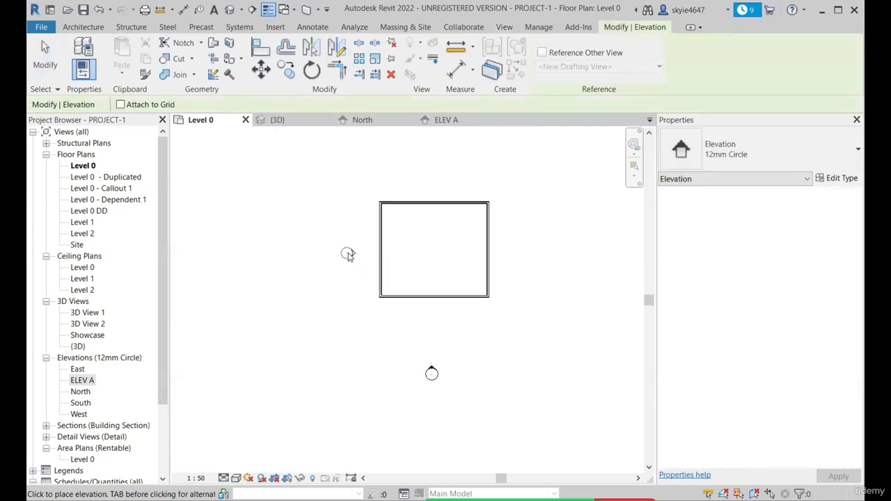
scroll(348, 244, "up", 3)
left_click(335, 242)
Add elevation markers north and east of the enclosure facing its walls, and end the Elevation command
scroll(345, 335, "down", 2)
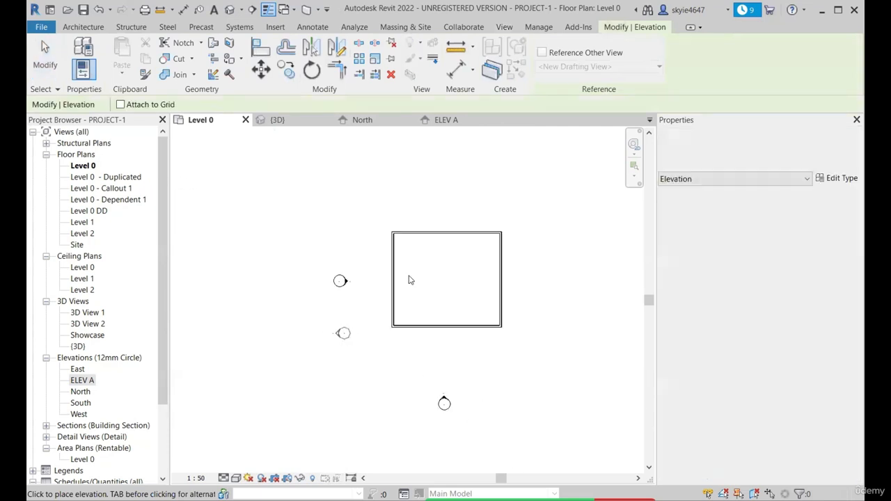
scroll(468, 207, "up", 1)
left_click(444, 191)
left_click(599, 314)
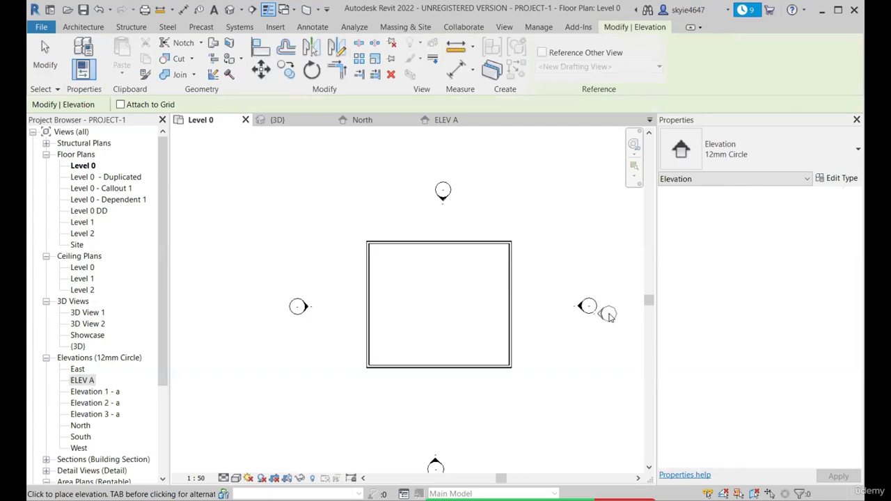
key("Escape")
key("Escape")
Check the view properties of Elevation 2 - a, Elevation 3 - a and Elevation 1 - a
left_click(97, 403)
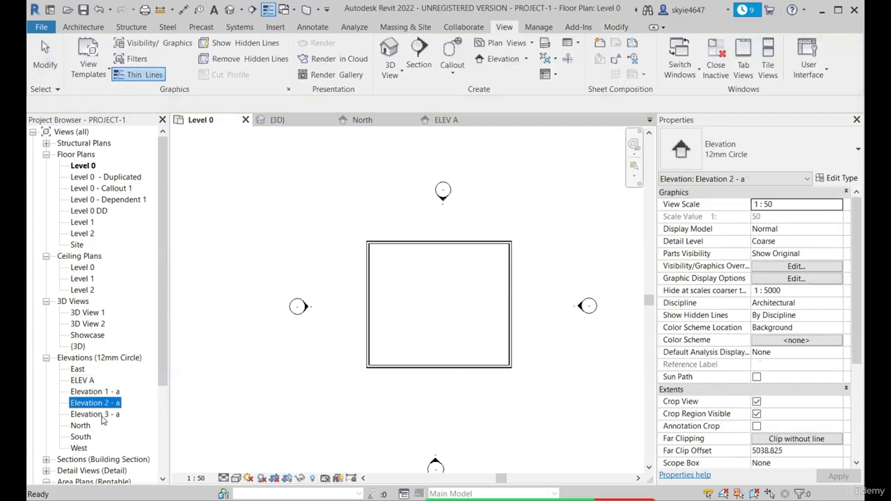
left_click(102, 415)
left_click(103, 392)
scroll(752, 327, "down", 3)
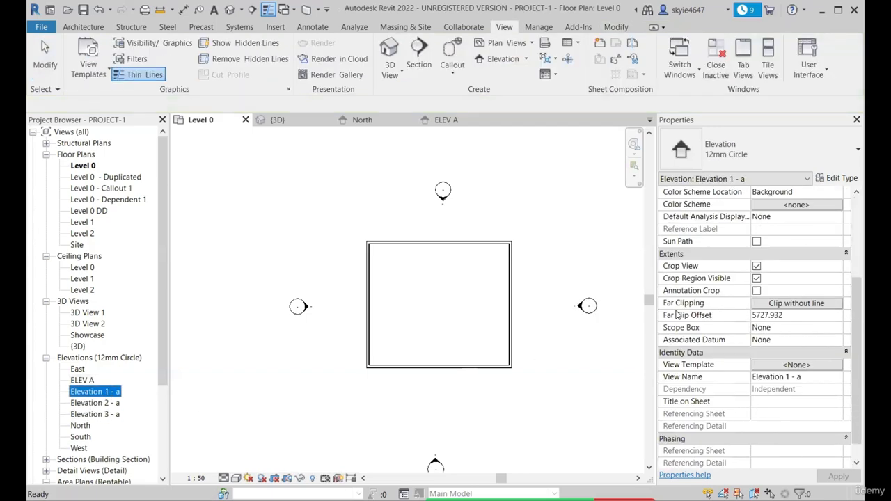
Open the elevation view belonging to the arrow of the marker north of the enclosure
right_click(443, 200)
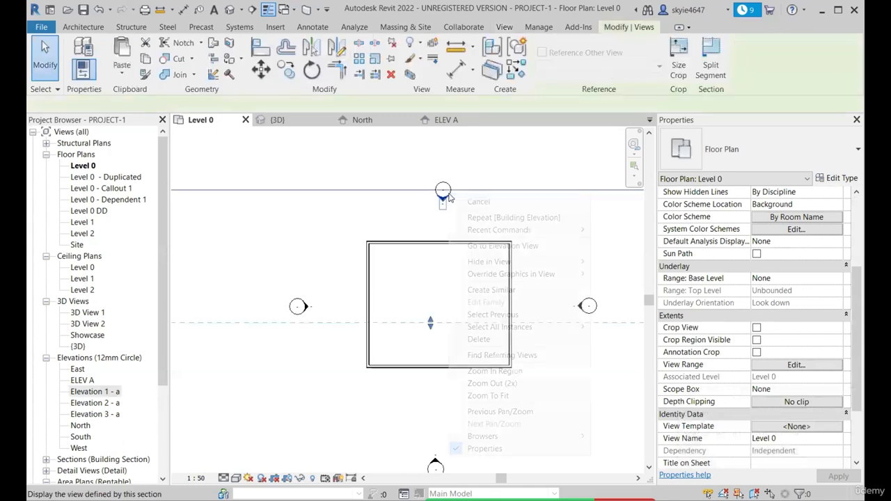
key("Escape")
right_click(449, 200)
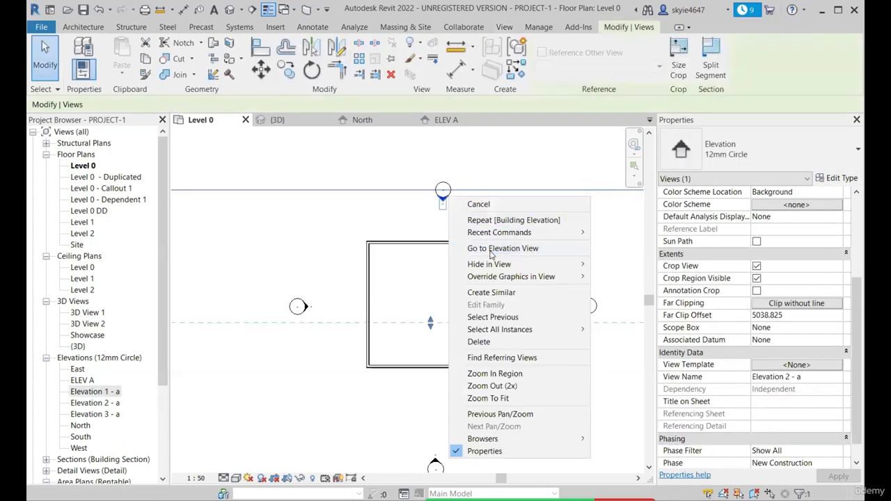
left_click(498, 248)
Pull both sides of the elevation's crop region in close around the enclosure and deselect the crop region
left_click(425, 344)
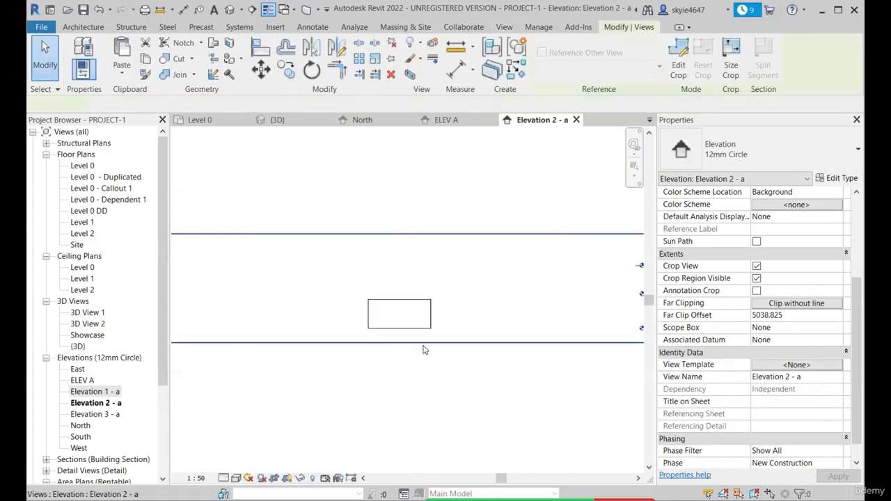
scroll(423, 347, "down", 2)
left_click_drag(200, 307, 364, 320)
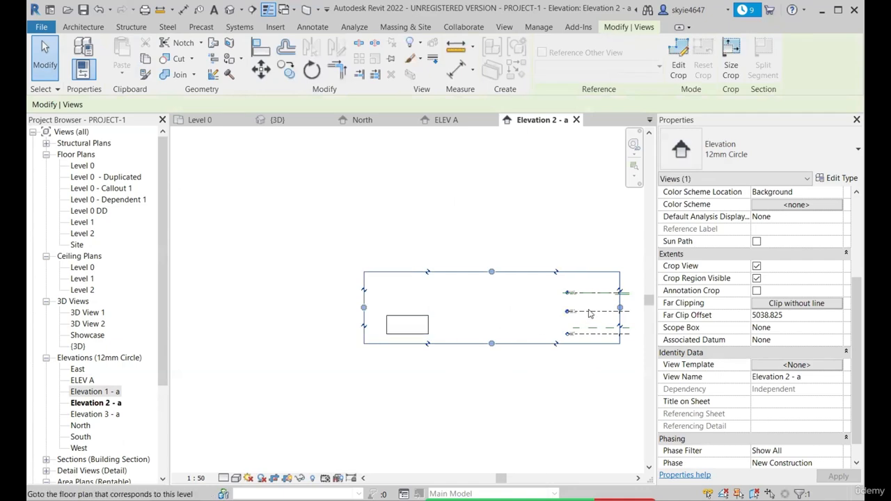
left_click_drag(621, 314, 450, 315)
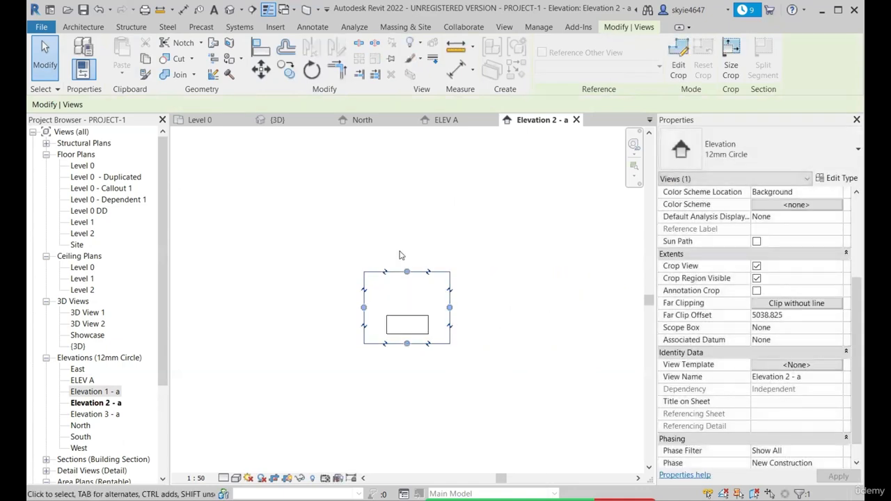
scroll(424, 348, "up", 2)
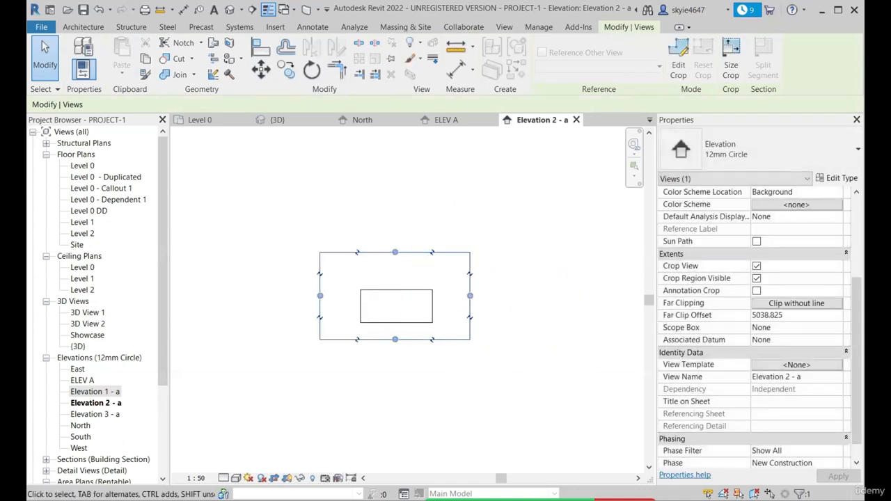
left_click(446, 248)
Turn Crop Region Visible off for Elevation 2 - a and turn it back on
scroll(759, 334, "down", 1)
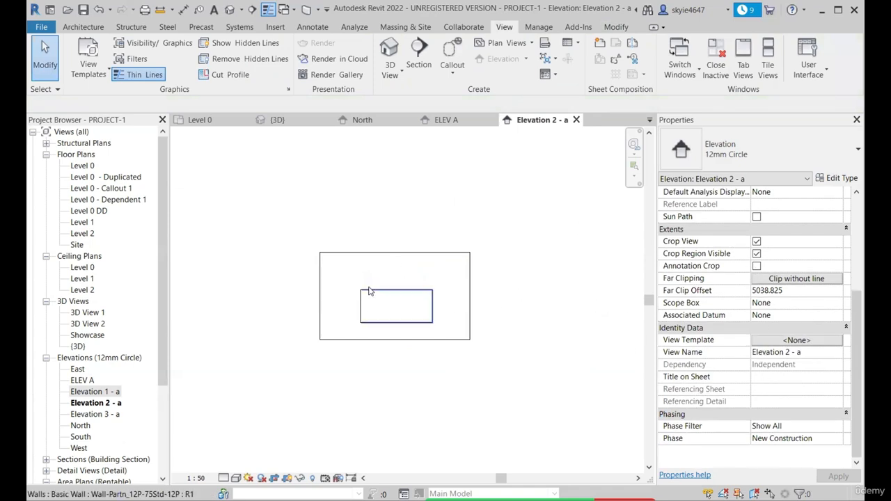
scroll(369, 289, "up", 2)
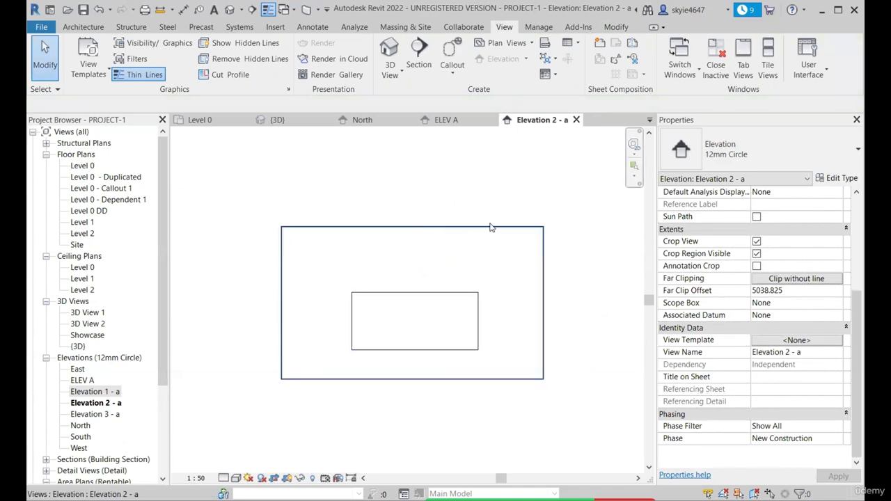
left_click(757, 254)
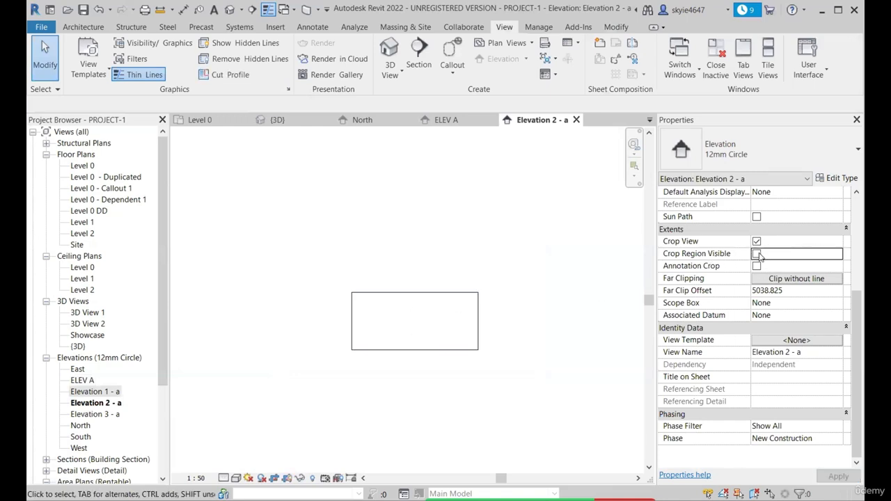
left_click(757, 255)
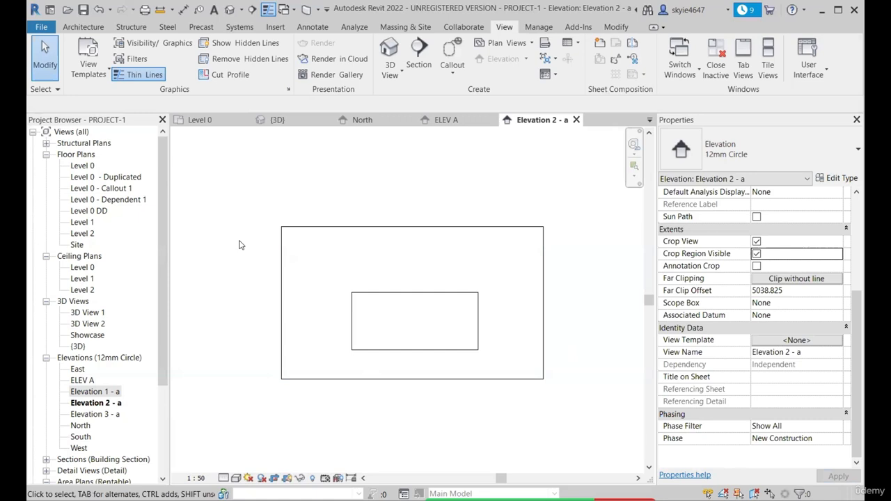
Move the crop region's right edge slightly inward, keep Crop Region Visible on, and close the Elevation 2 - a view
left_click(544, 256)
left_click_drag(544, 303, 504, 303)
left_click(536, 305)
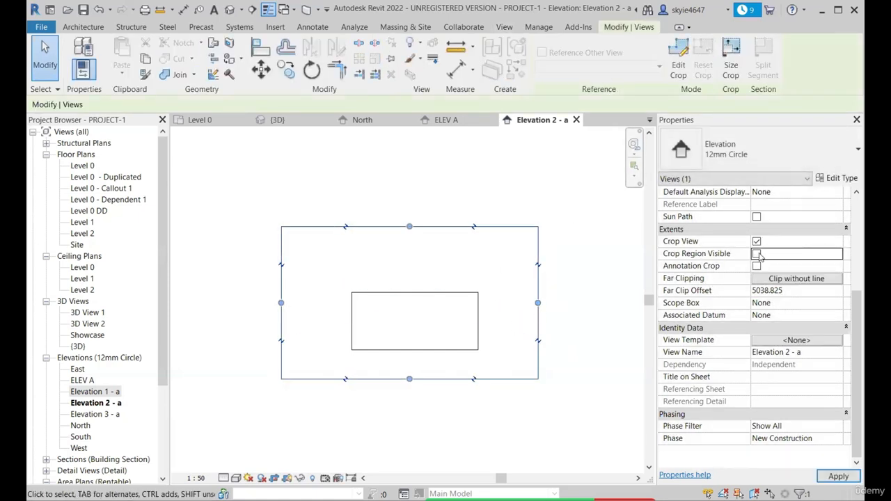
left_click(759, 255)
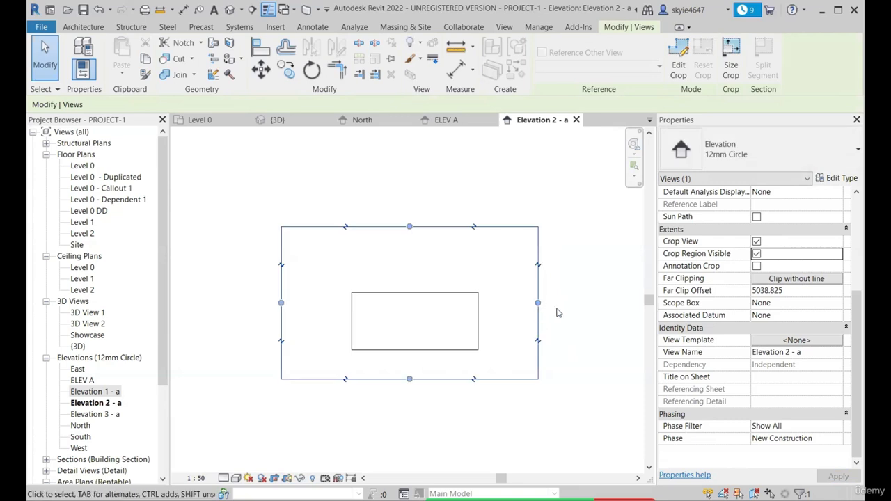
left_click(558, 311)
left_click(577, 120)
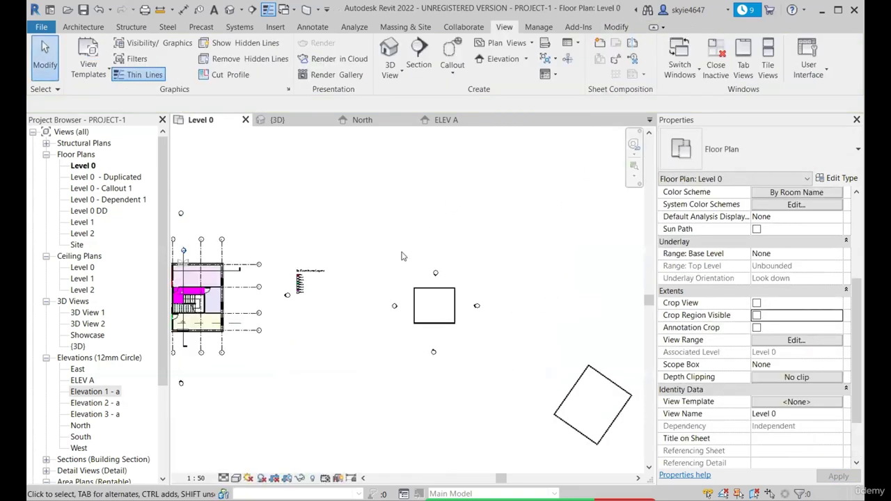
In the Level 0 plan, place an elevation marker facing the southwest wall of the rotated enclosure
left_click(450, 80)
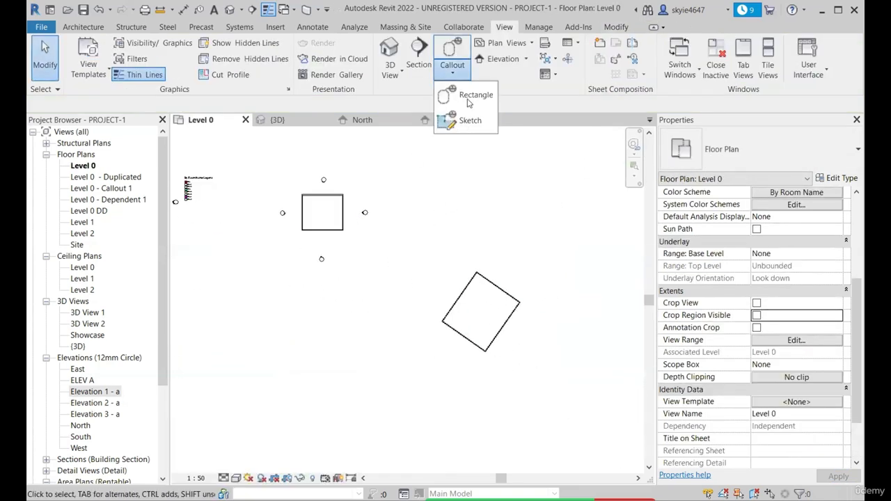
left_click(526, 59)
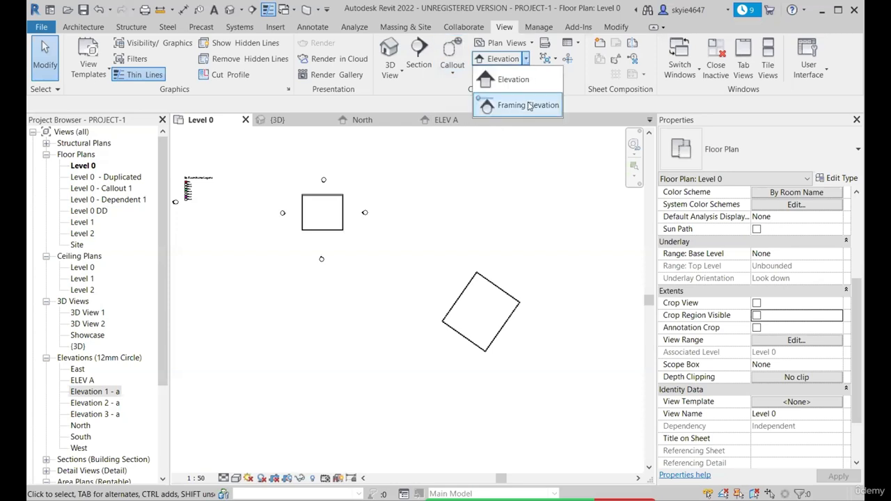
left_click(513, 85)
scroll(459, 358, "up", 4)
scroll(426, 330, "up", 3)
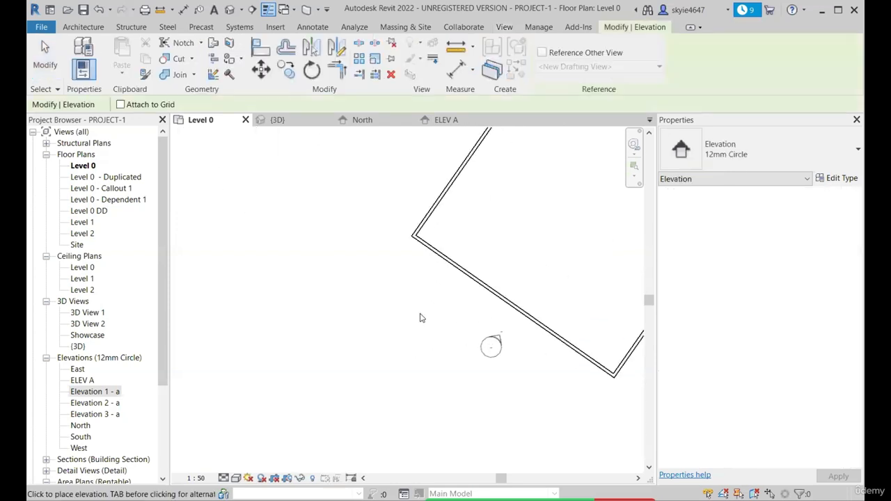
scroll(448, 312, "down", 3)
scroll(449, 300, "up", 4)
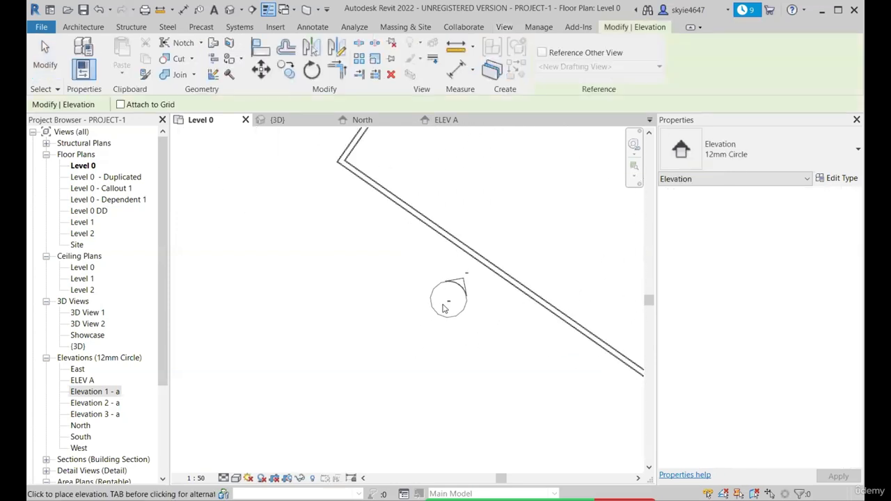
scroll(441, 307, "down", 2)
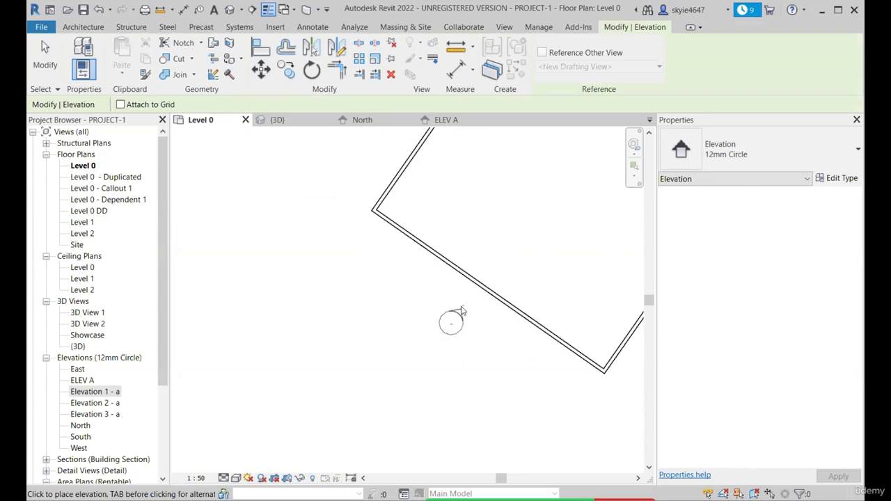
scroll(461, 311, "down", 1)
scroll(457, 342, "up", 2)
scroll(395, 318, "down", 1)
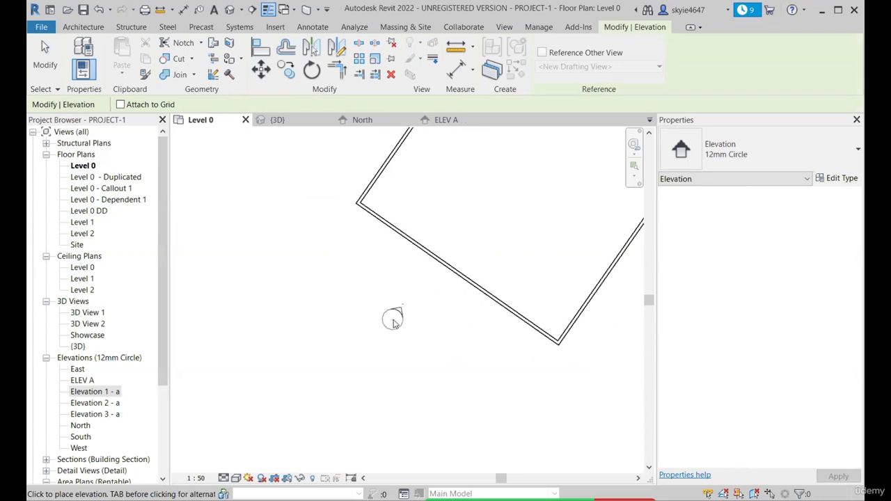
scroll(394, 323, "up", 2)
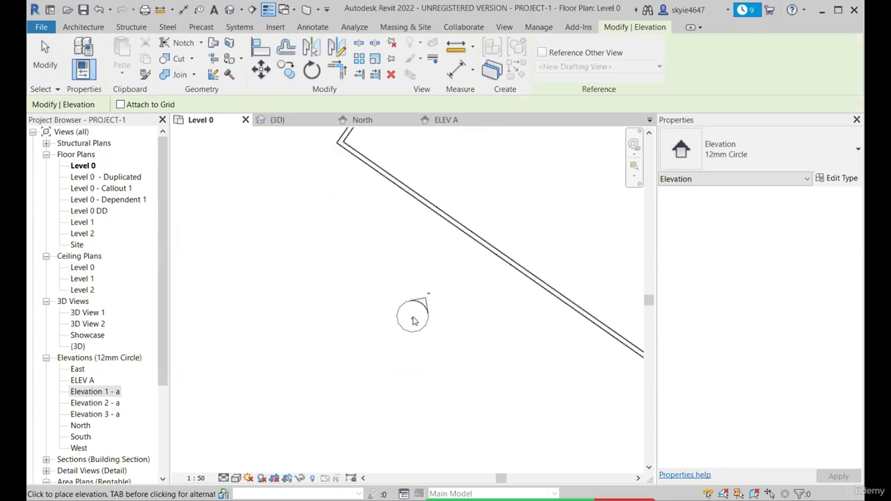
scroll(415, 315, "down", 1)
scroll(442, 268, "up", 3)
scroll(393, 323, "down", 3)
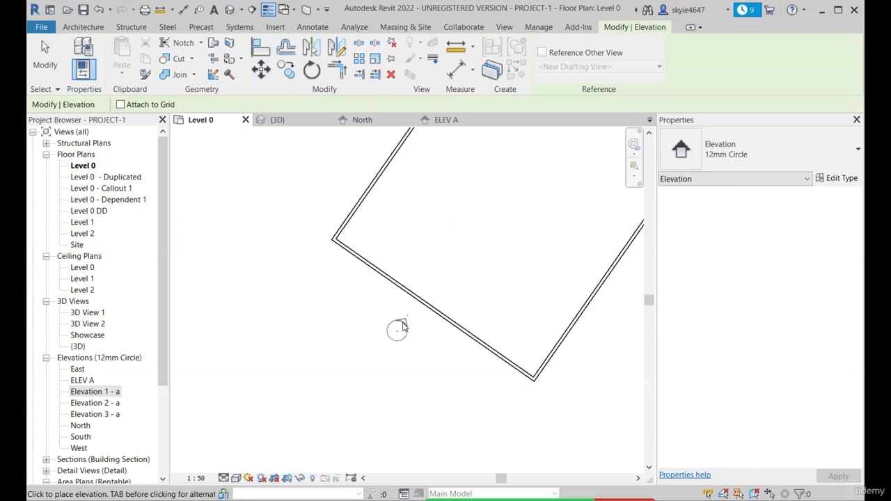
scroll(404, 314, "down", 1)
scroll(390, 349, "up", 1)
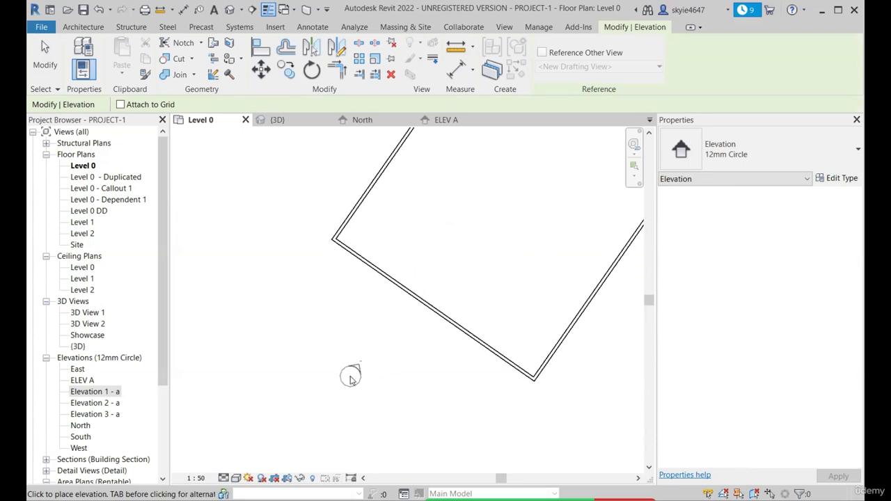
left_click(351, 379)
Place elevation markers facing the rotated enclosure's northwest, northeast and southeast walls, and end the Elevation command
scroll(334, 414, "down", 2)
left_click(353, 230)
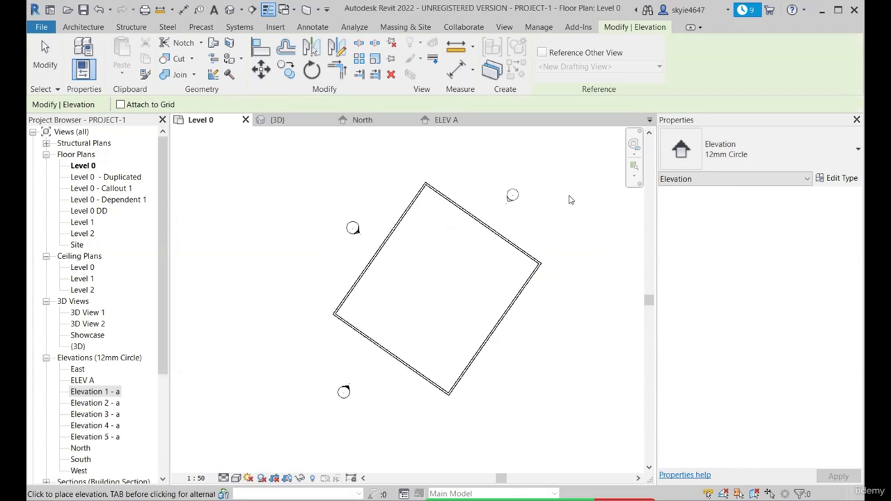
scroll(558, 199, "up", 2)
left_click(473, 216)
scroll(501, 391, "down", 1)
scroll(497, 383, "up", 2)
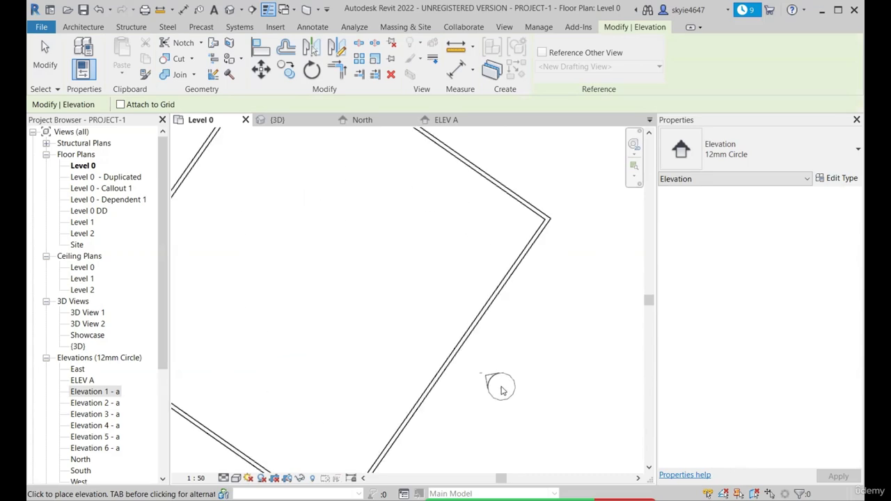
scroll(510, 427, "down", 1)
key("Escape")
scroll(498, 289, "down", 1)
scroll(521, 329, "up", 1)
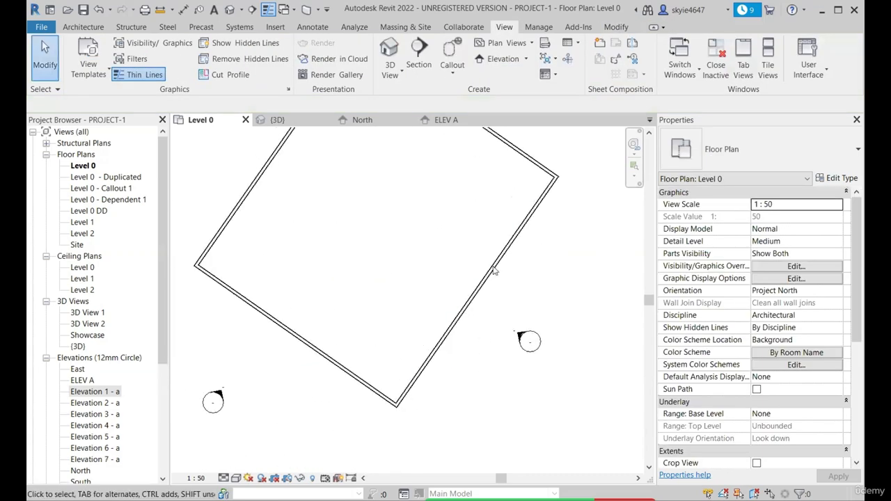
Select the elevation marker facing the rotated enclosure's southeast wall, open its elevation view, and close that view again
left_click(521, 339)
scroll(521, 339, "down", 1)
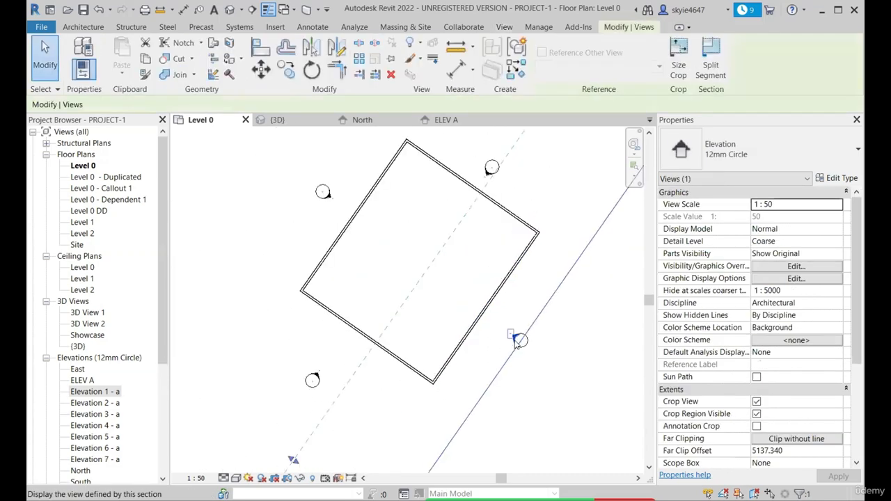
right_click(554, 297)
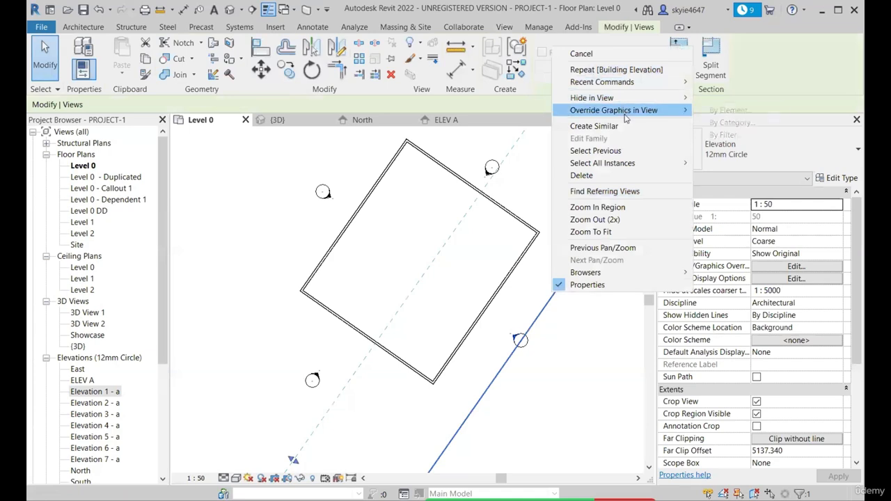
double_click(518, 340)
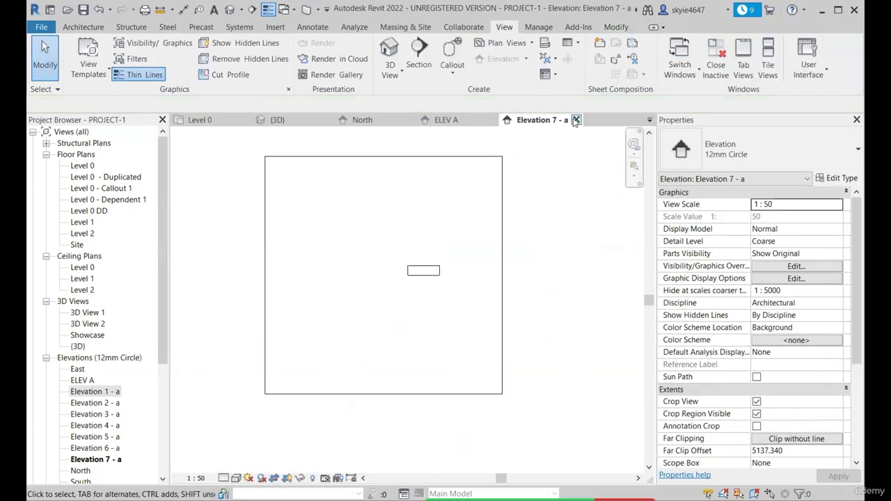
left_click(577, 120)
Place a north-facing 10mm Circle elevation marker in the middle of the room with the exterior double door, and end the Elevation command
scroll(490, 330, "up", 3)
scroll(489, 330, "down", 3)
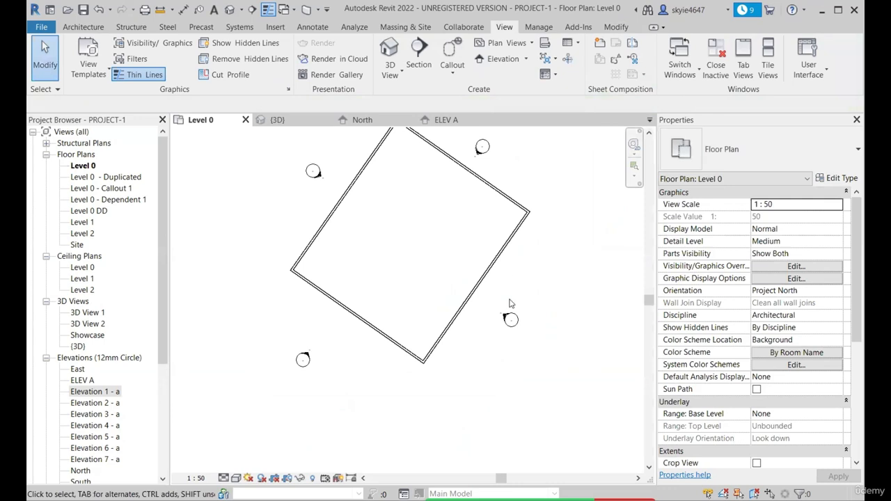
scroll(509, 304, "down", 3)
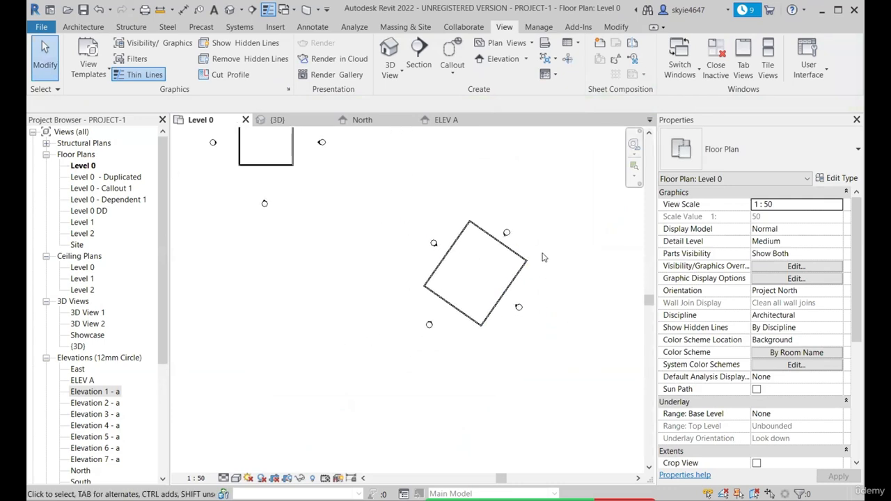
scroll(518, 322, "down", 1)
scroll(512, 323, "up", 4)
scroll(532, 332, "down", 5)
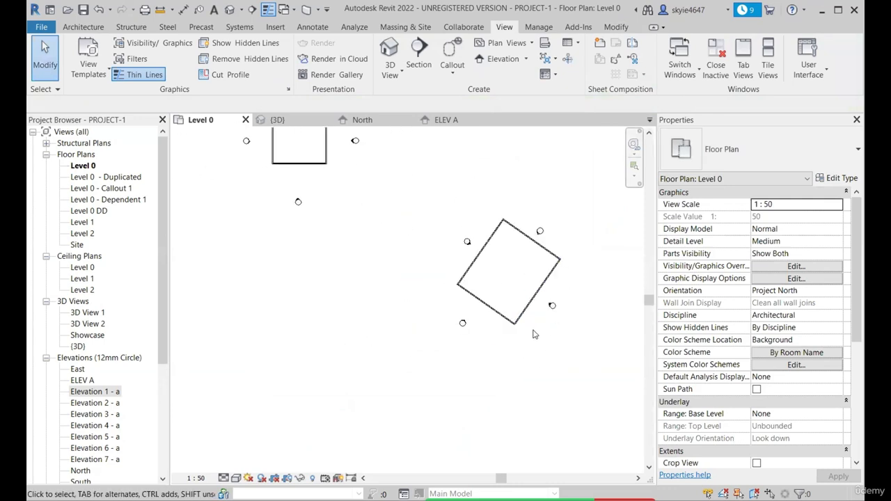
scroll(341, 239, "down", 3)
scroll(278, 230, "up", 4)
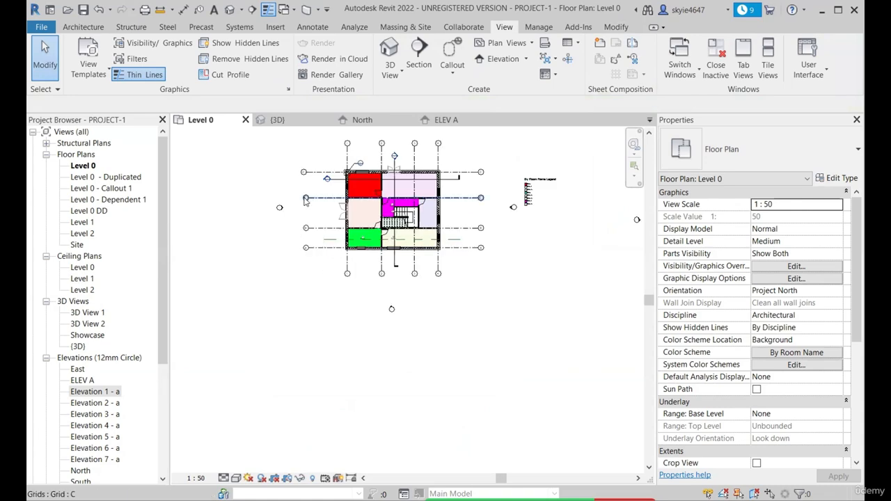
scroll(418, 317, "down", 2)
left_click(526, 59)
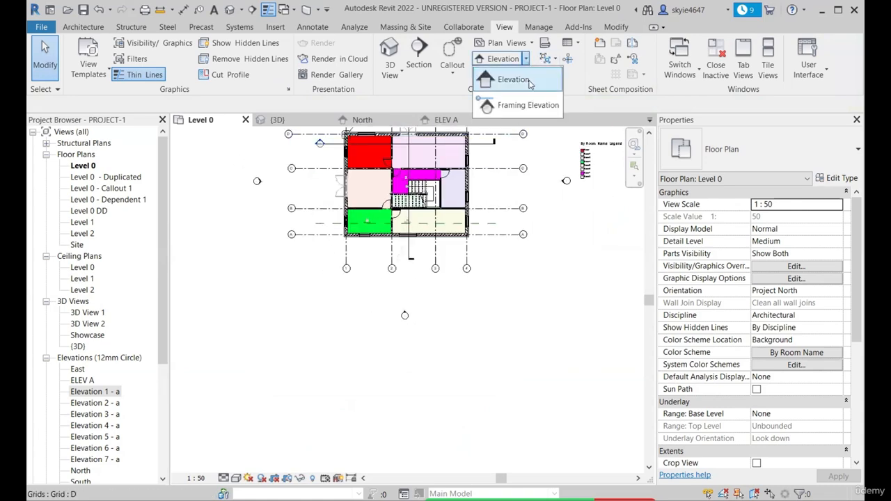
left_click(515, 81)
left_click(759, 150)
left_click(735, 220)
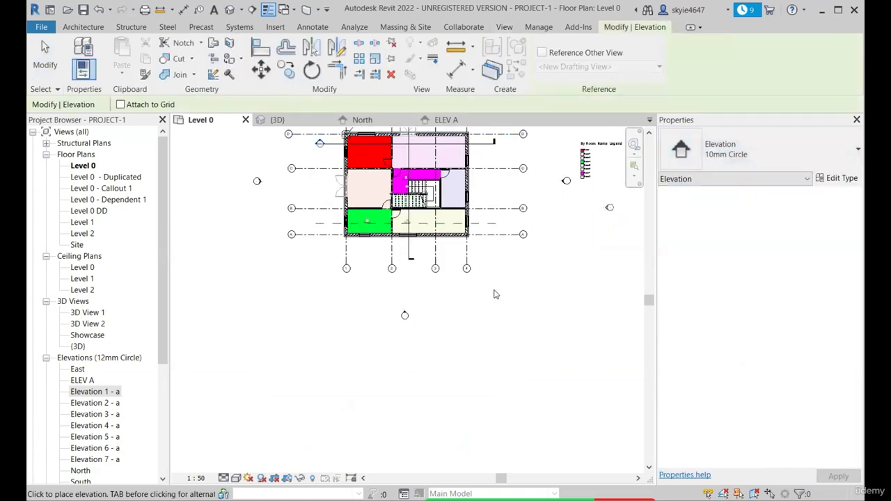
scroll(289, 279, "up", 5)
scroll(260, 272, "down", 1)
middle_click_drag(261, 272, 346, 270)
scroll(347, 271, "down", 1)
scroll(361, 279, "up", 2)
scroll(406, 280, "up", 2)
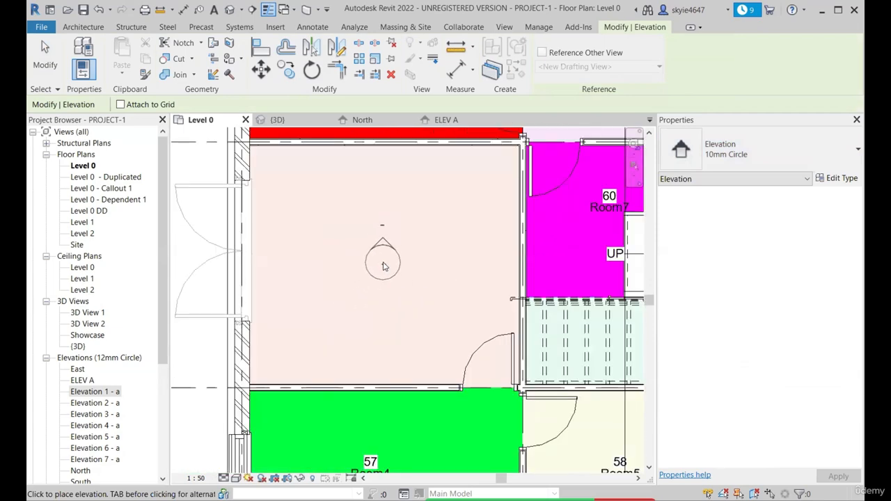
scroll(384, 266, "down", 4)
scroll(380, 266, "up", 3)
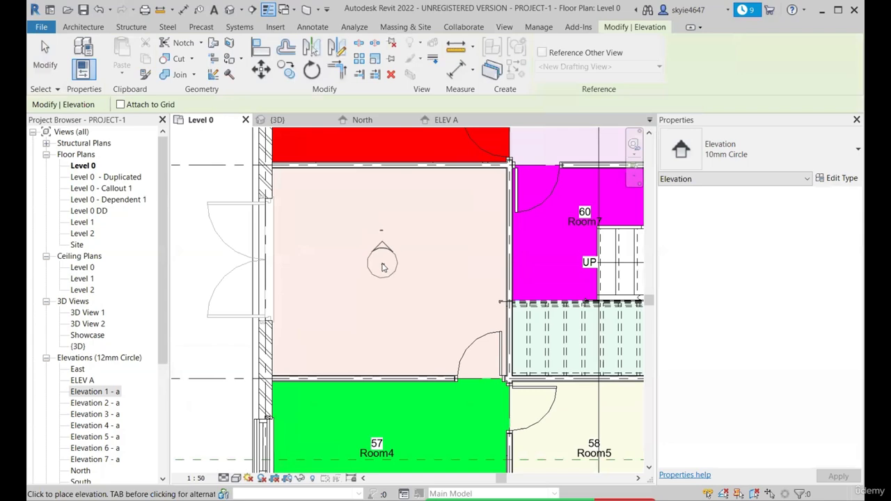
left_click(383, 268)
key("Escape")
key("Escape")
Turn on the east, south and west view arrows of the room's interior elevation marker
scroll(390, 274, "up", 2)
scroll(410, 264, "up", 2)
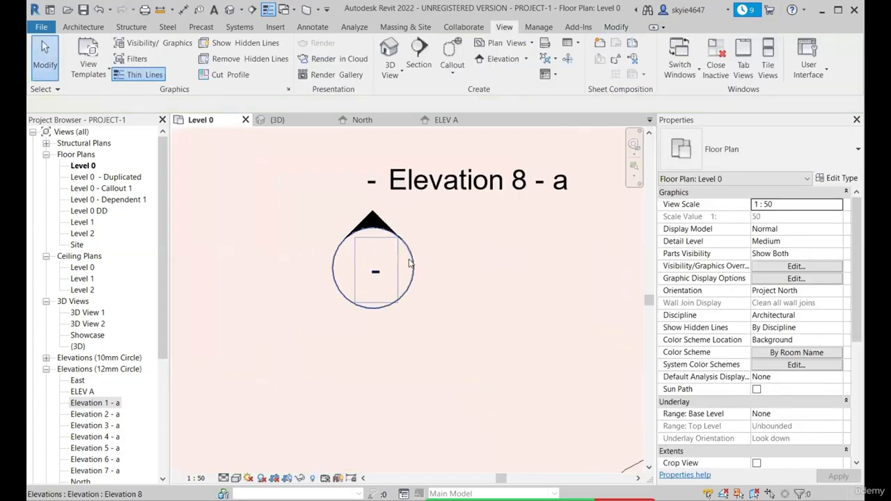
left_click(410, 263)
scroll(411, 251, "down", 3)
scroll(411, 245, "up", 2)
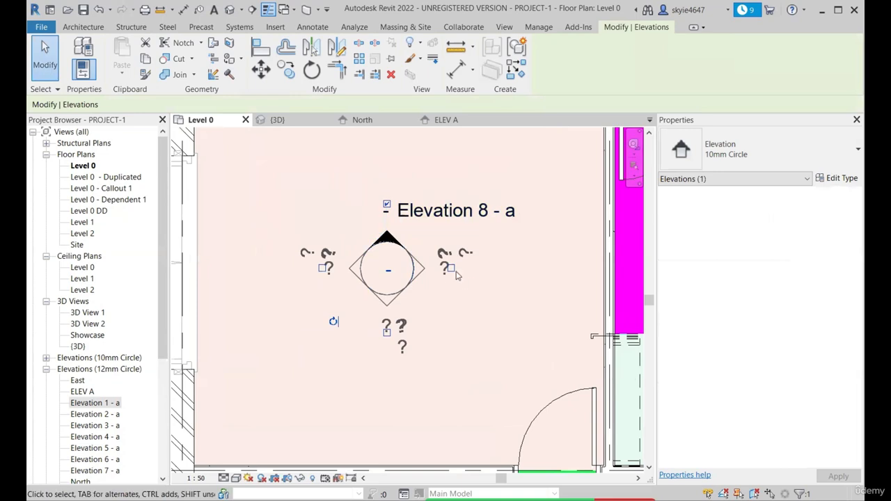
scroll(459, 277, "up", 2)
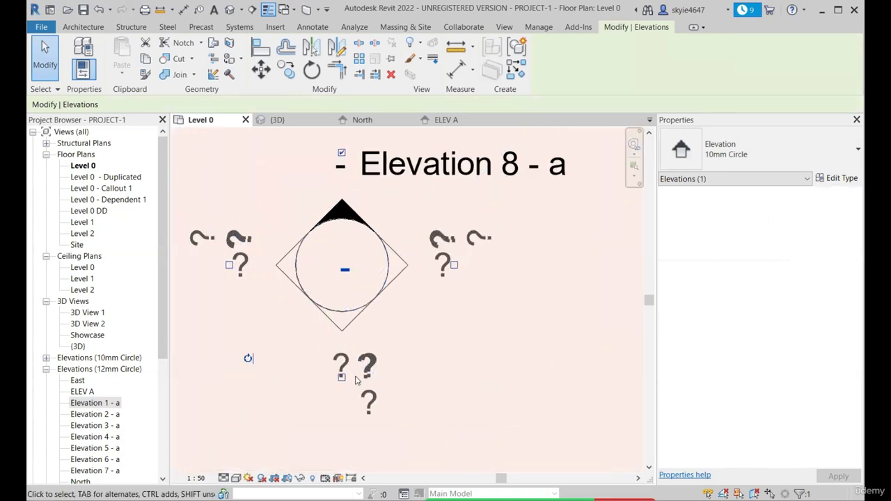
scroll(465, 273, "up", 2)
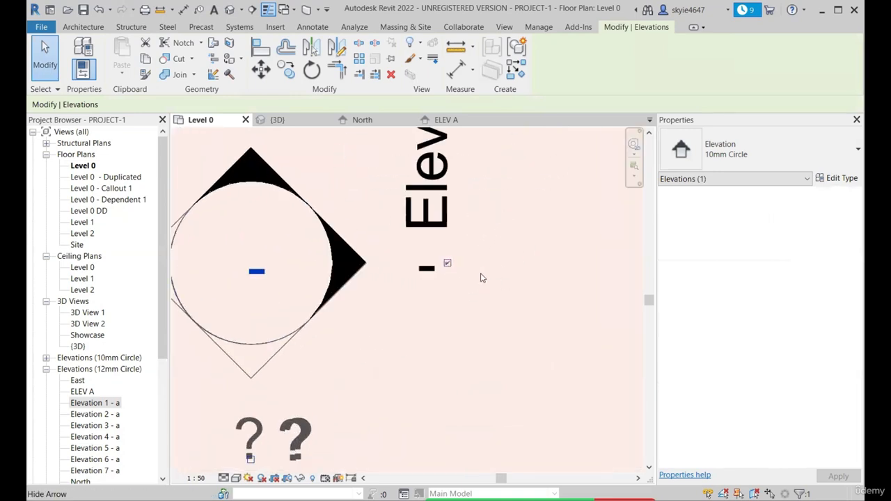
scroll(480, 277, "down", 2)
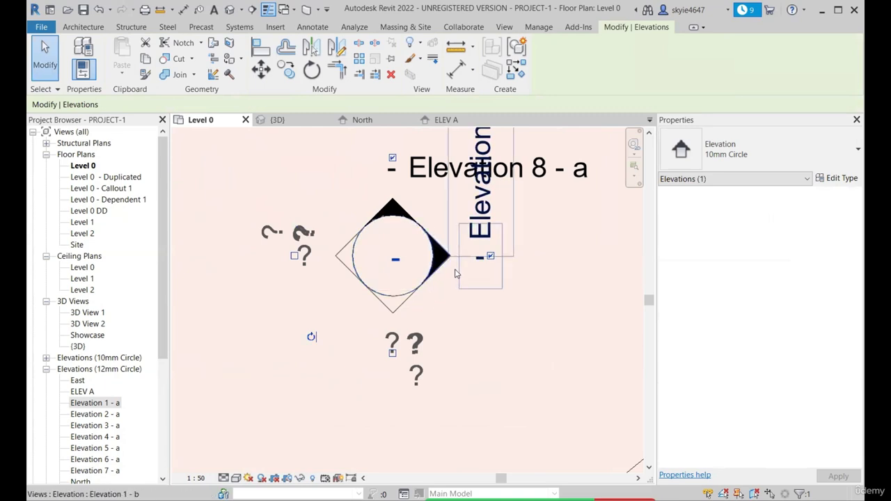
scroll(427, 300, "down", 1)
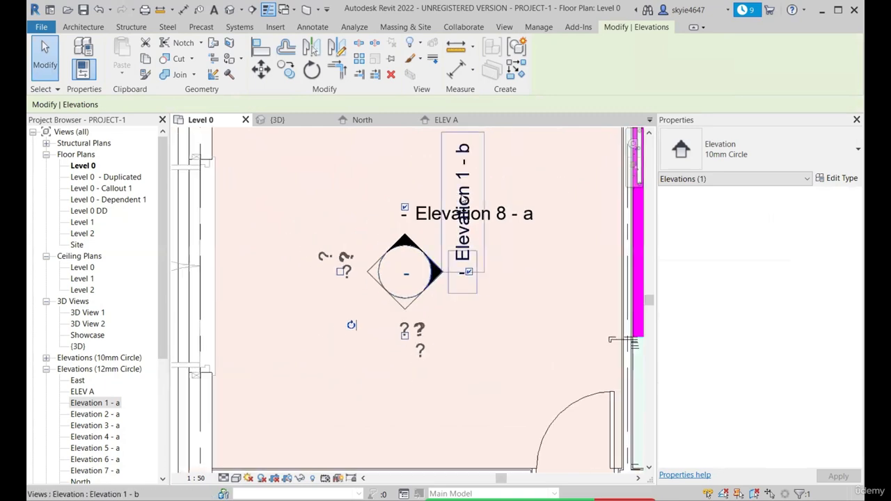
left_click(404, 335)
left_click(342, 272)
scroll(409, 292, "down", 2)
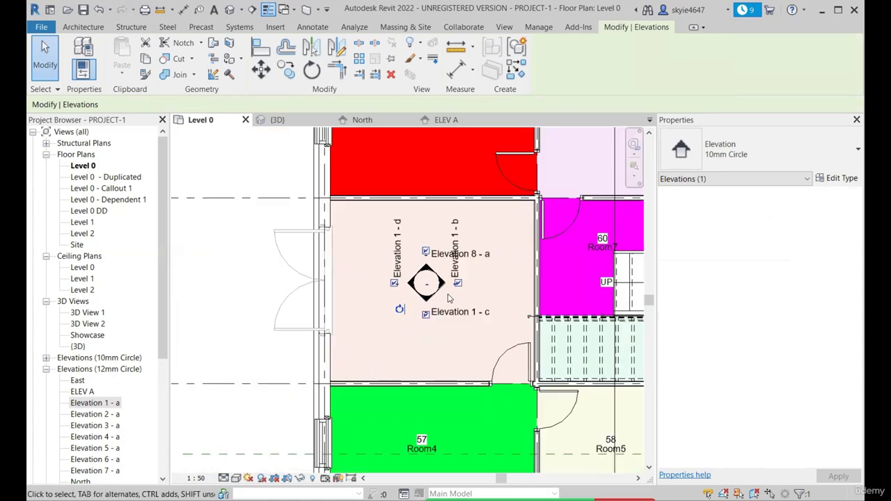
Open the Elevation 1 - d view, select the double door in it, and return to the Level 0 plan
scroll(423, 282, "up", 2)
scroll(379, 293, "up", 1)
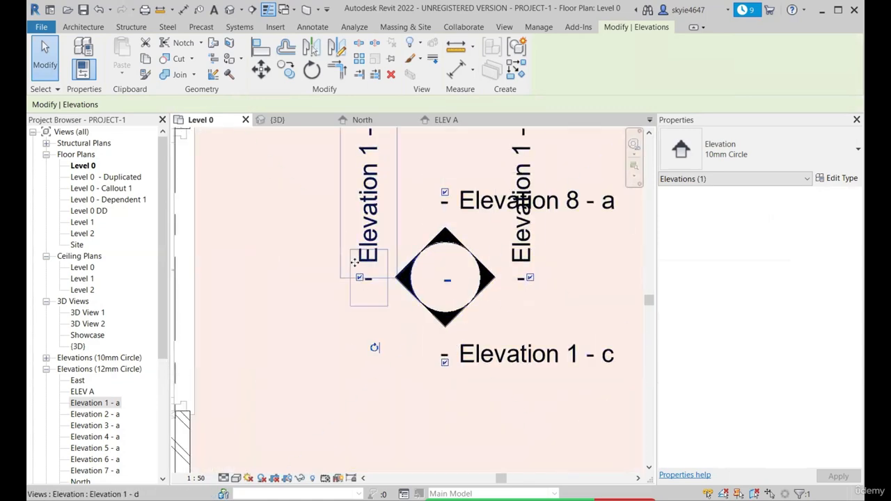
scroll(395, 307, "down", 1)
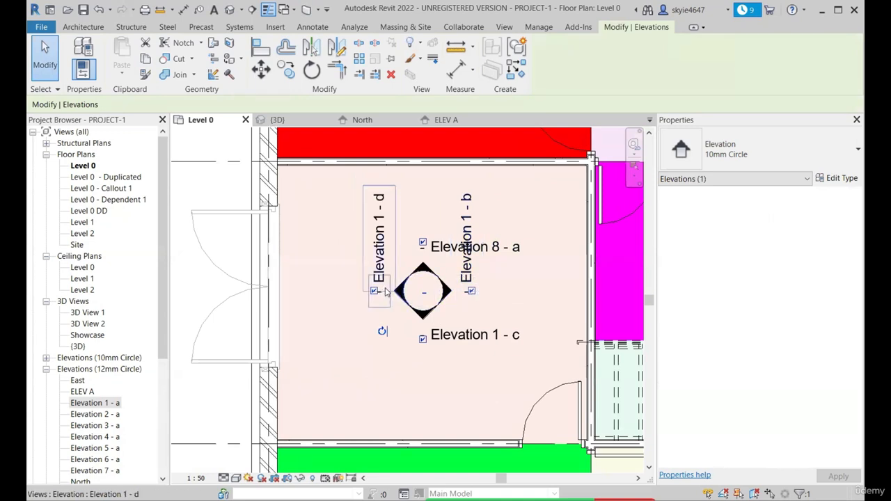
scroll(355, 324, "down", 1)
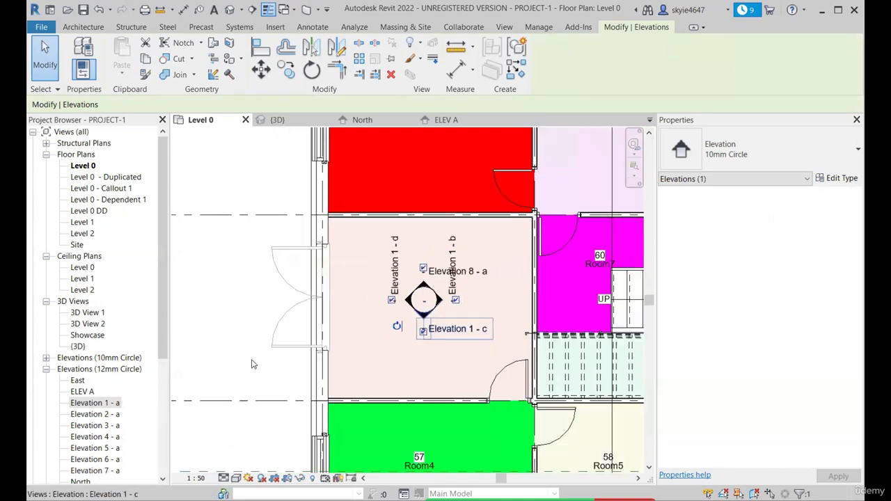
scroll(367, 282, "up", 2)
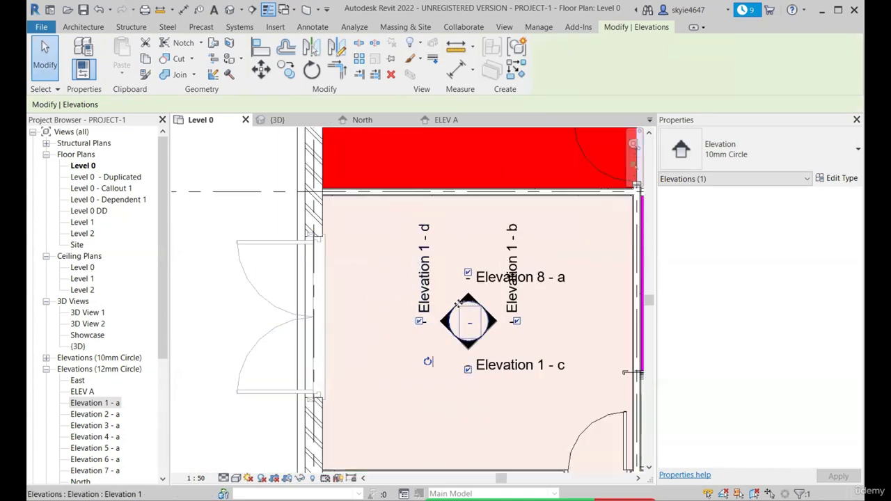
scroll(115, 425, "down", 2)
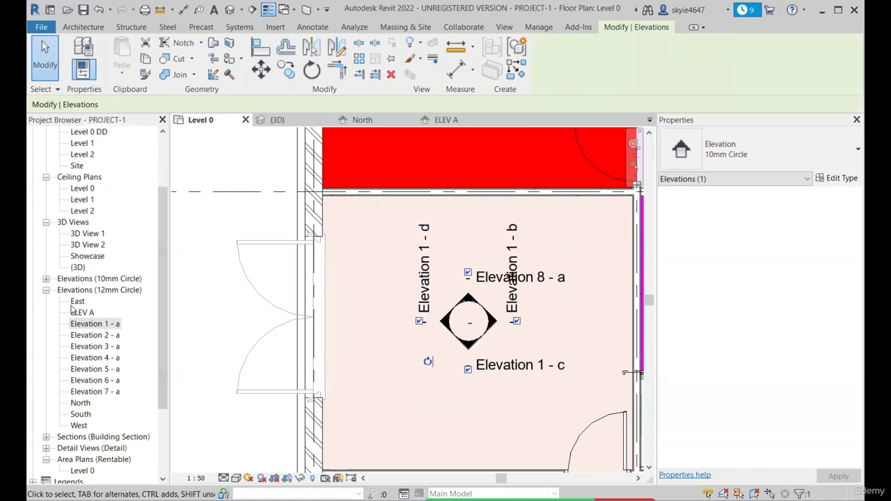
left_click(46, 280)
double_click(110, 313)
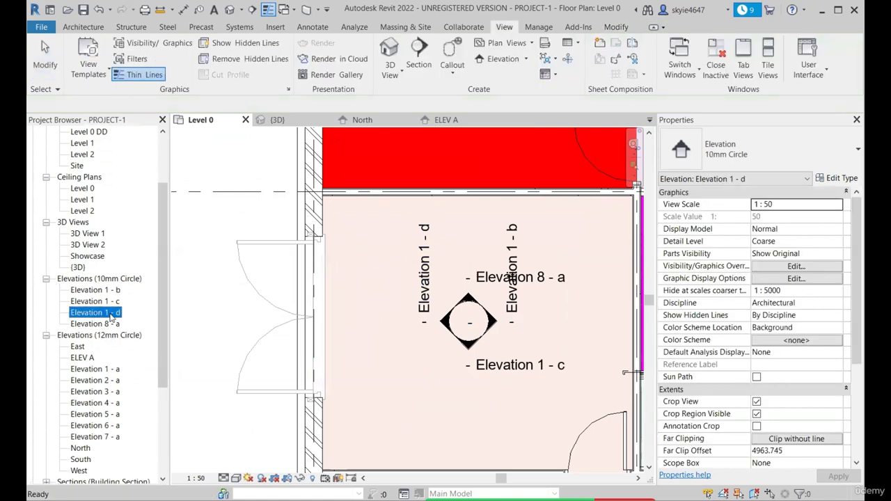
left_click(423, 275)
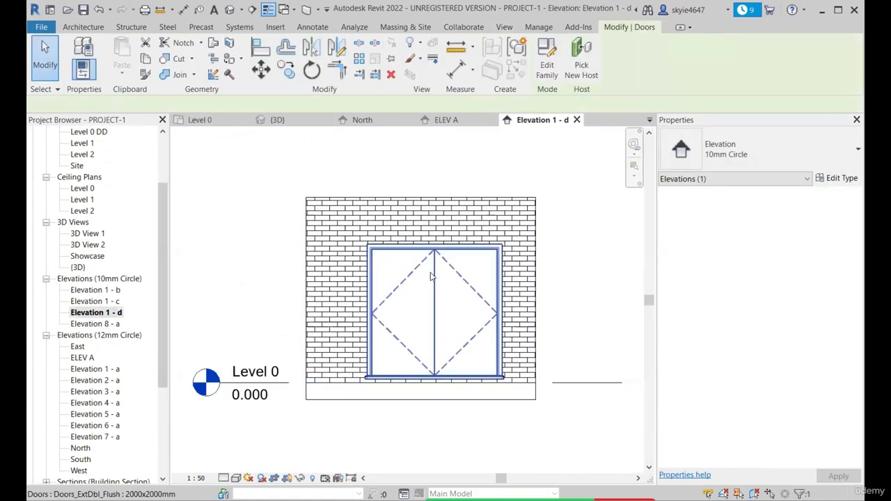
scroll(418, 273, "down", 2)
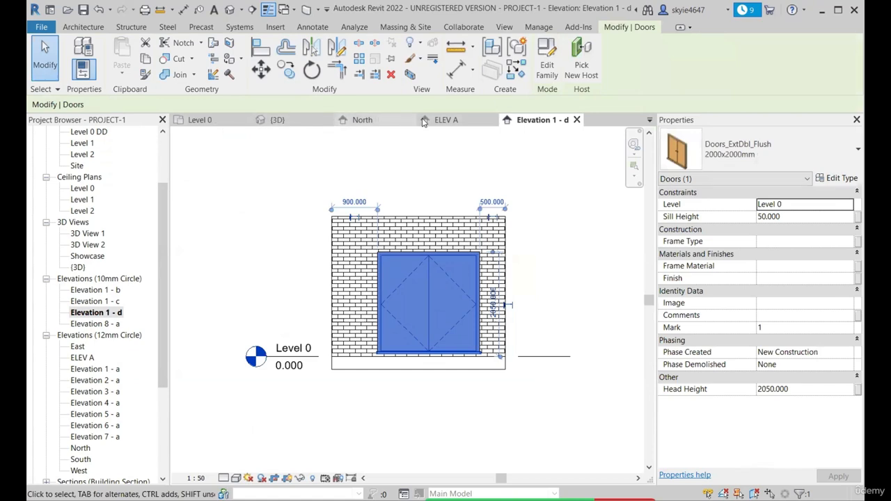
left_click(211, 121)
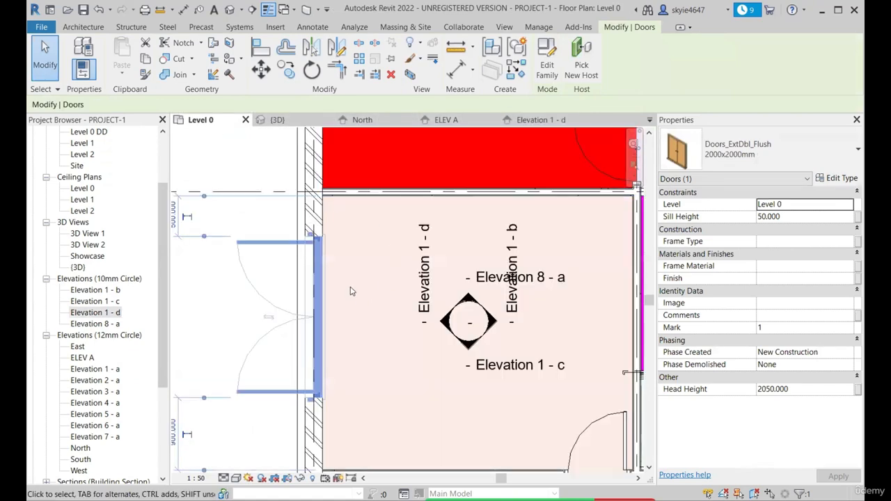
In the Level 0 plan, pull the far clip extent of Elevation 1 - d inward to just outside the exterior double door
scroll(355, 296, "down", 2)
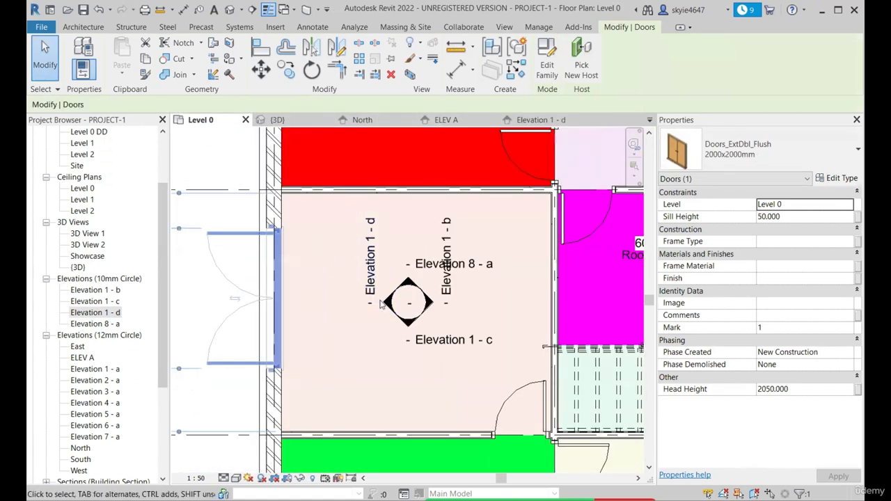
left_click(389, 304)
scroll(348, 268, "down", 3)
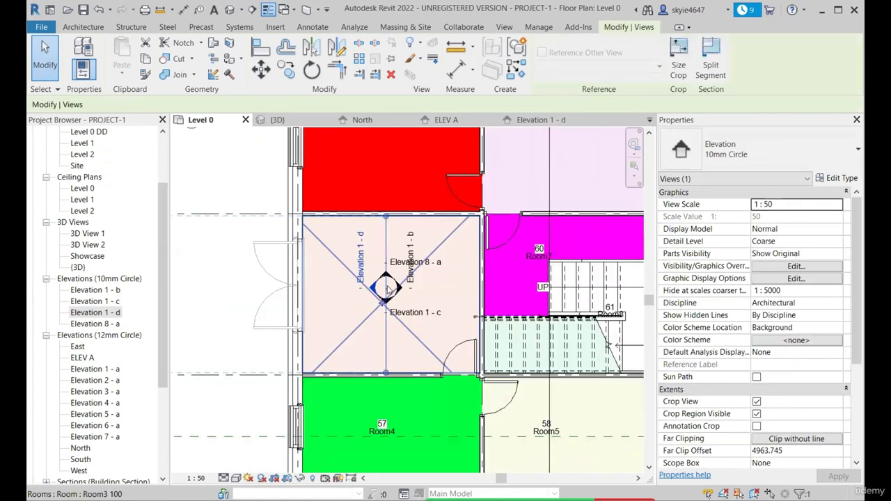
scroll(390, 236, "up", 3)
scroll(382, 220, "down", 3)
scroll(432, 227, "down", 2)
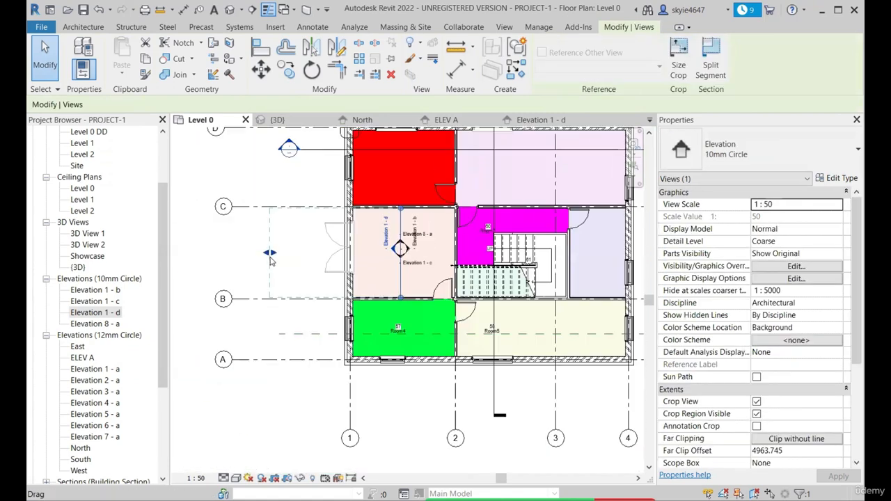
scroll(270, 257, "up", 1)
left_click_drag(269, 255, 320, 255)
scroll(567, 222, "up", 2)
key("Escape")
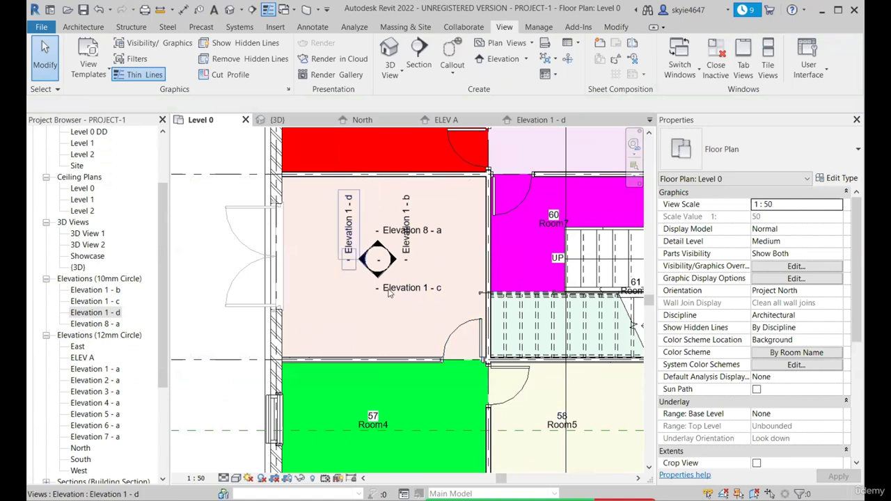
Inspect the Elevation 1 - c view, and close both Elevation 1 - c and Elevation 1 - d to return to the Level 0 plan
double_click(100, 301)
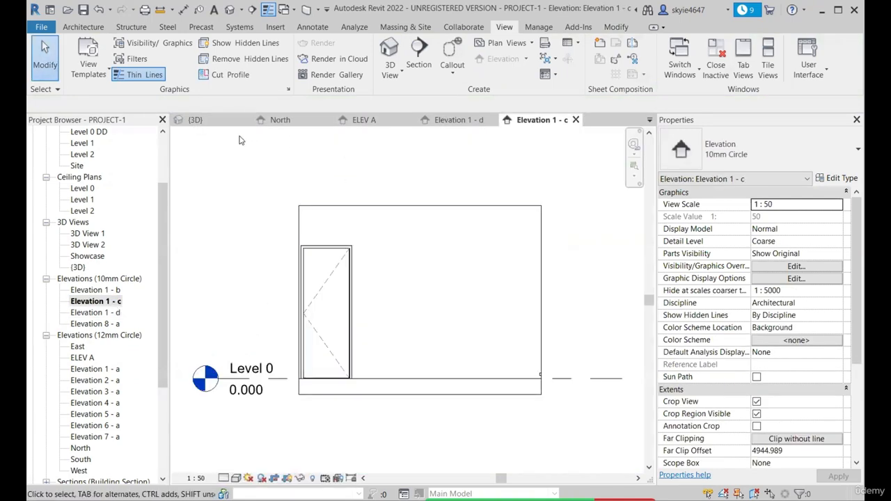
left_click(576, 120)
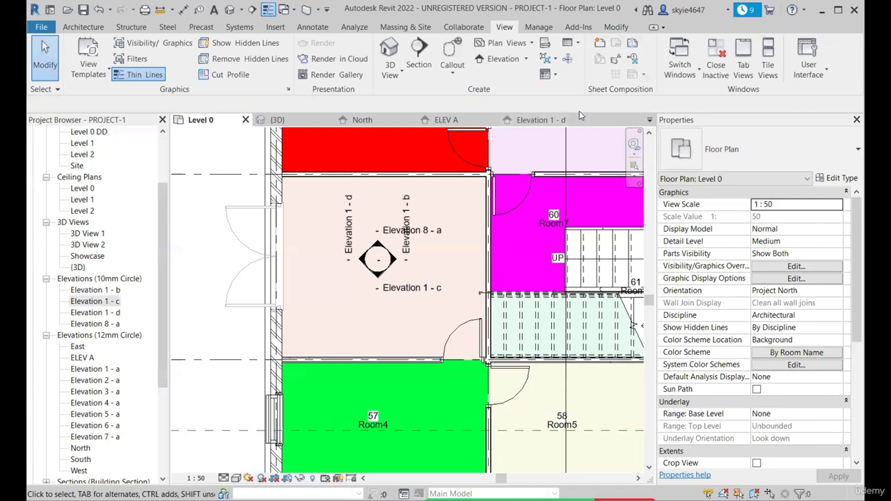
left_click(576, 119)
scroll(362, 279, "down", 3)
scroll(358, 282, "up", 4)
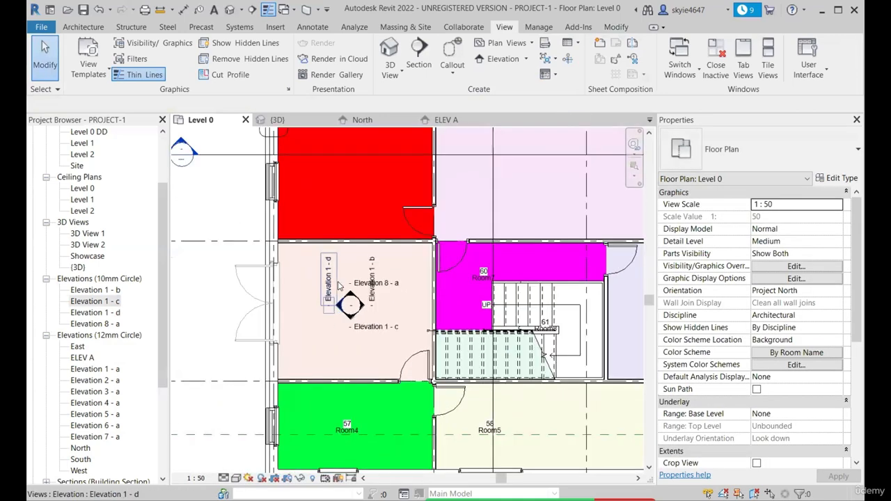
scroll(398, 217, "down", 5)
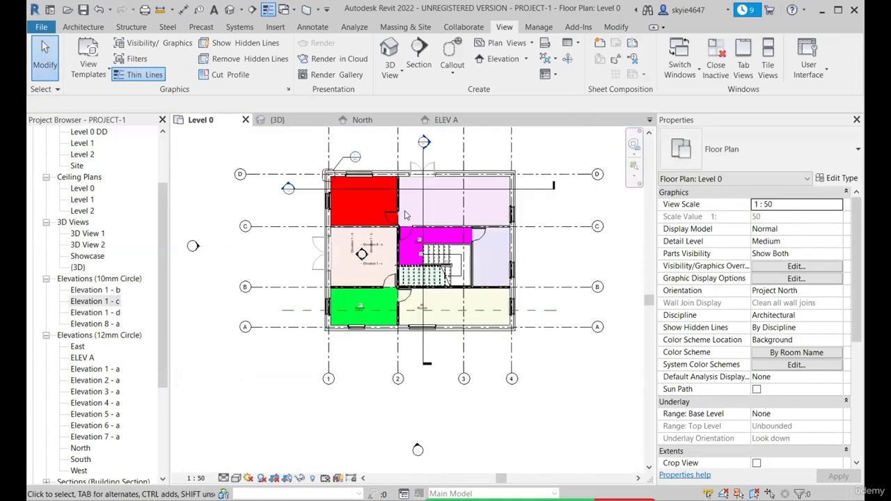
Close the ELEV A view and create a drafting view named Drafting View - 1 at a scale of 1 : 10
scroll(342, 261, "down", 3)
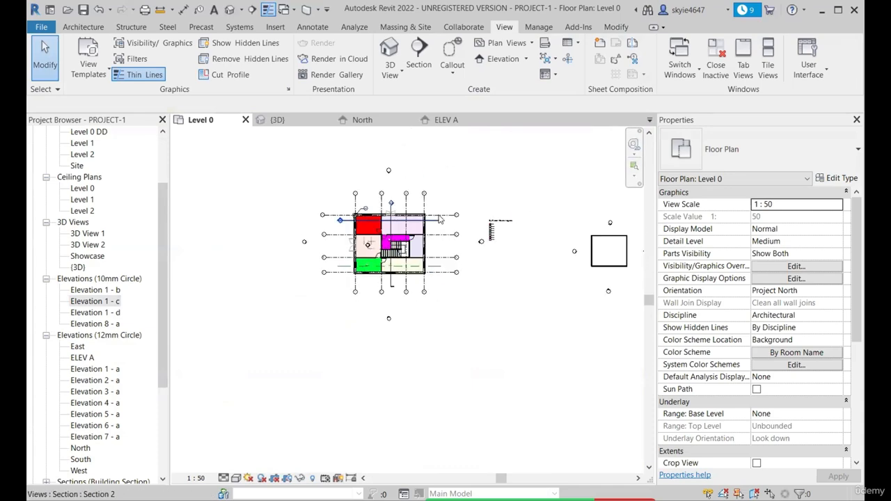
scroll(476, 215, "up", 3)
scroll(270, 237, "down", 2)
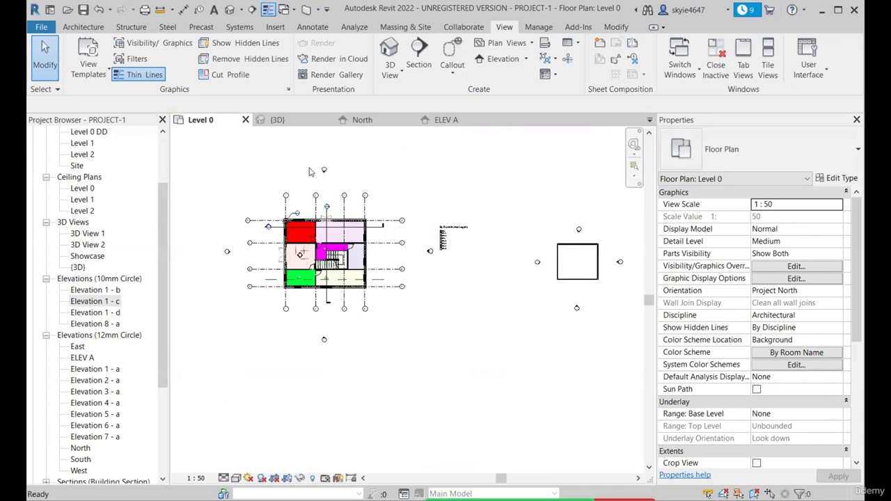
left_click(491, 120)
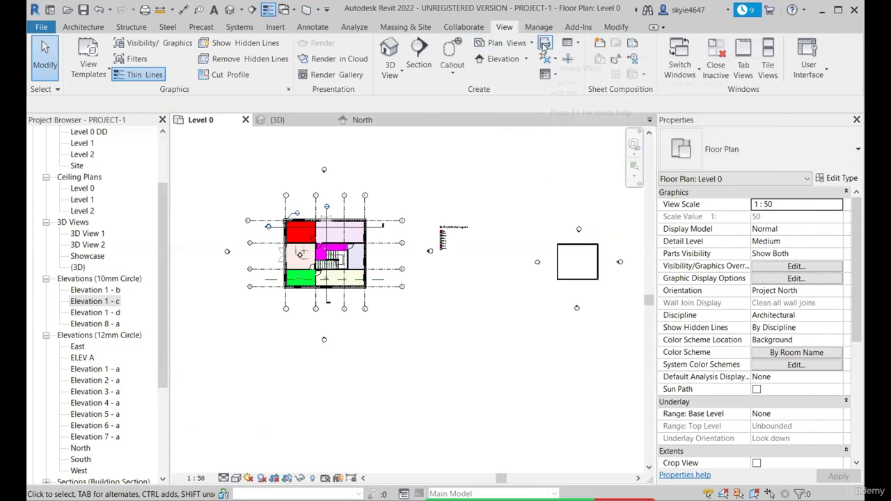
left_click(545, 44)
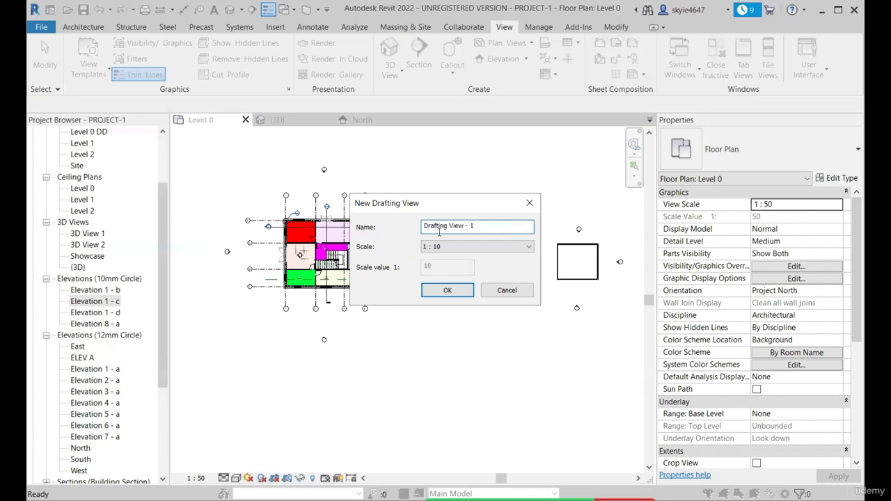
left_click(477, 248)
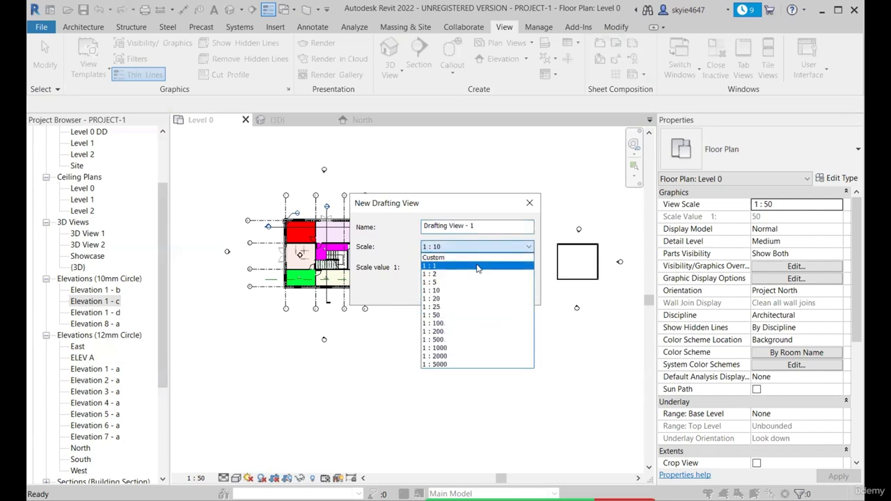
left_click(477, 259)
left_click(477, 247)
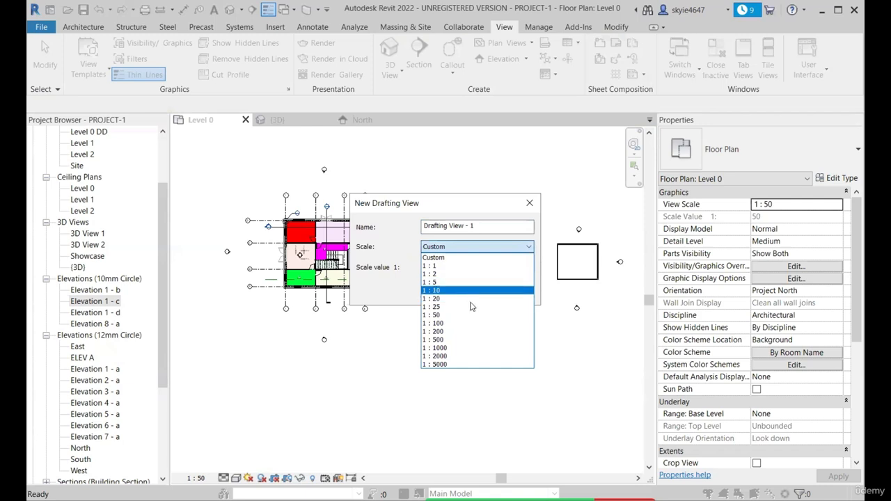
left_click(468, 290)
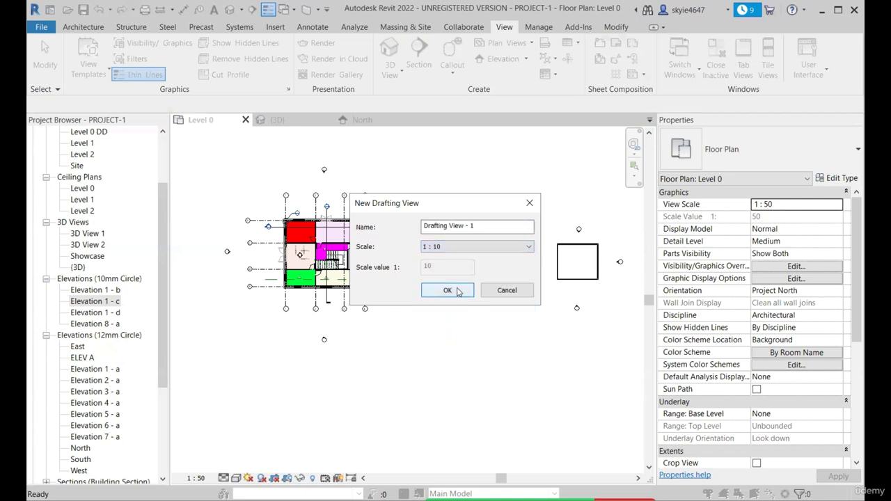
left_click(449, 291)
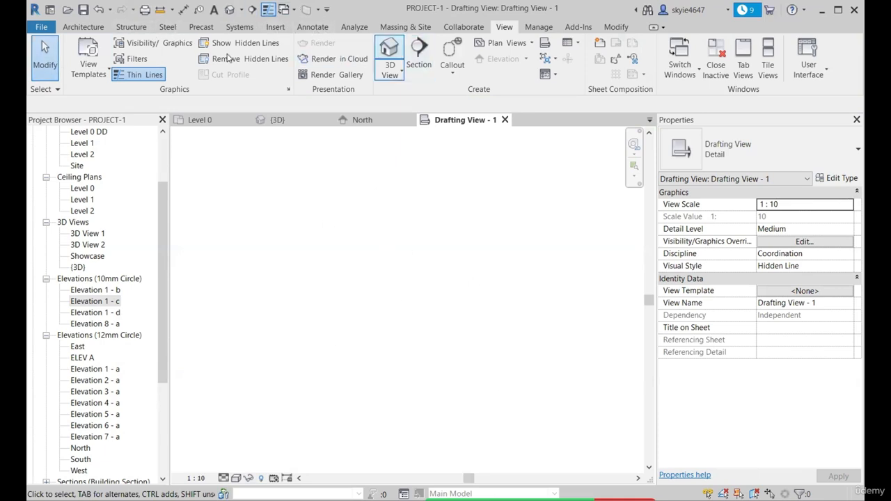
Draw two nested rectangles with thin detail lines in the drafting view, the inner one about 6000 by 4800 mm
left_click(313, 28)
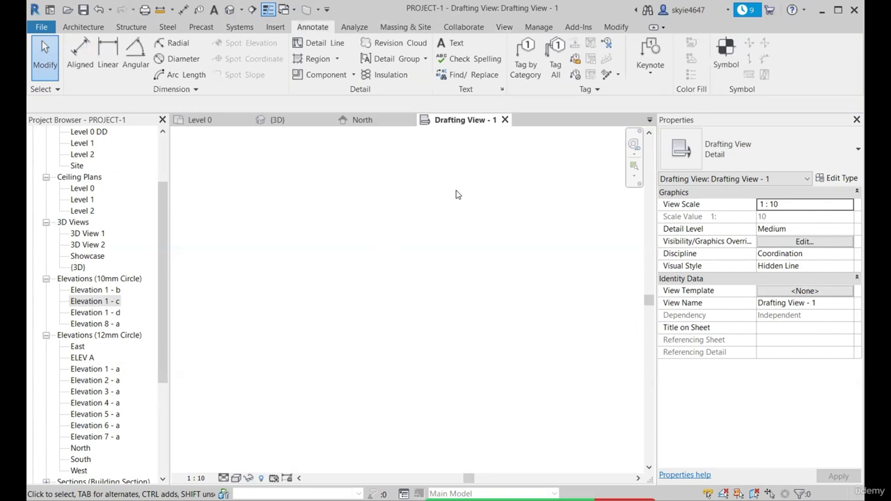
left_click(83, 28)
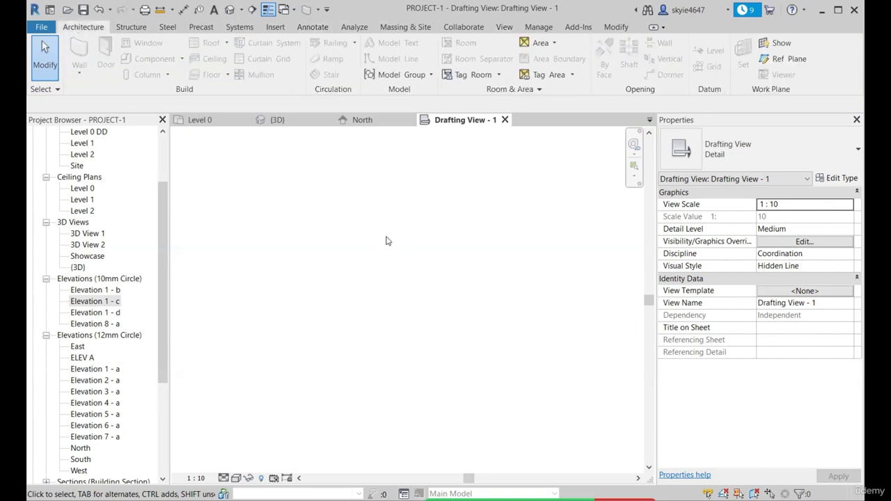
key("d")
key("l")
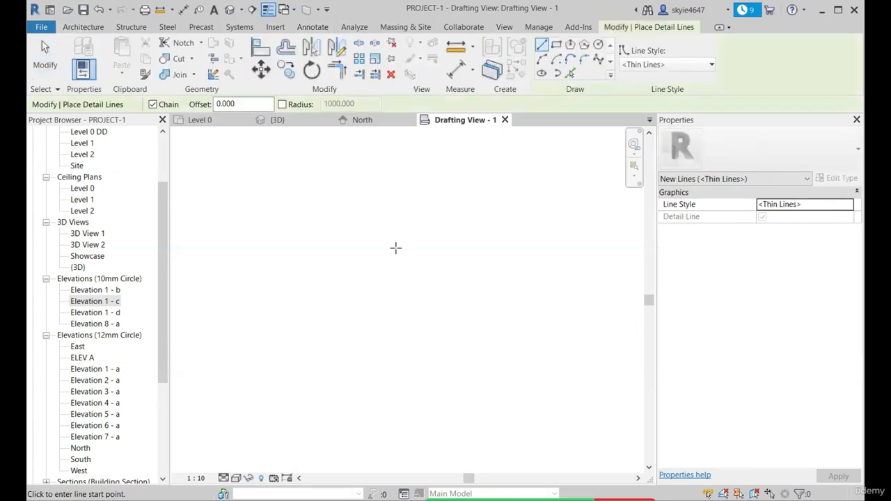
left_click(556, 44)
left_click(328, 230)
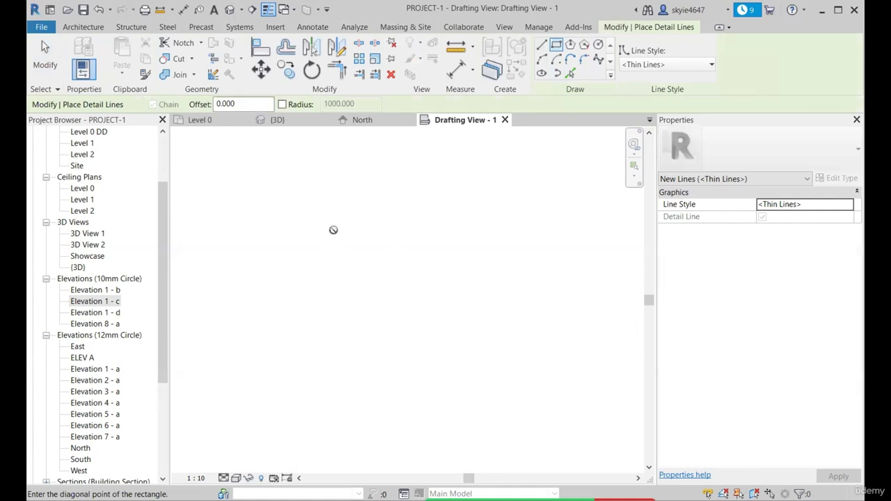
left_click(523, 390)
left_click(347, 248)
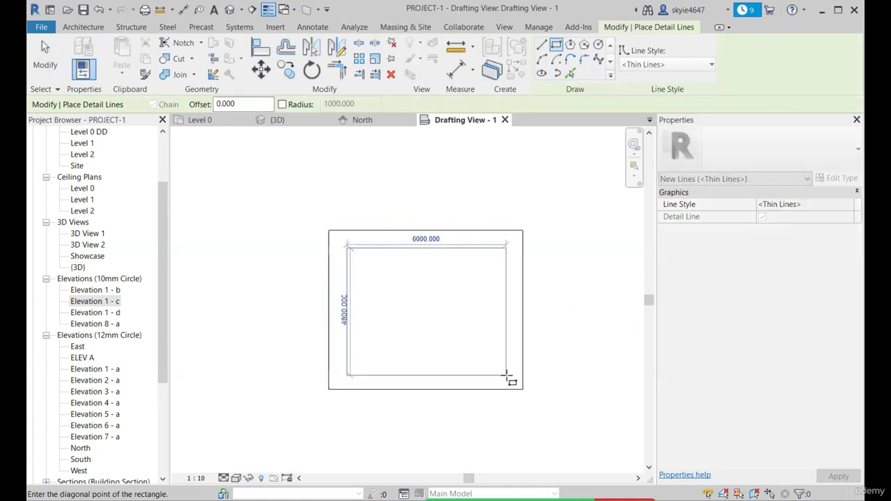
left_click(503, 379)
scroll(333, 233, "up", 2)
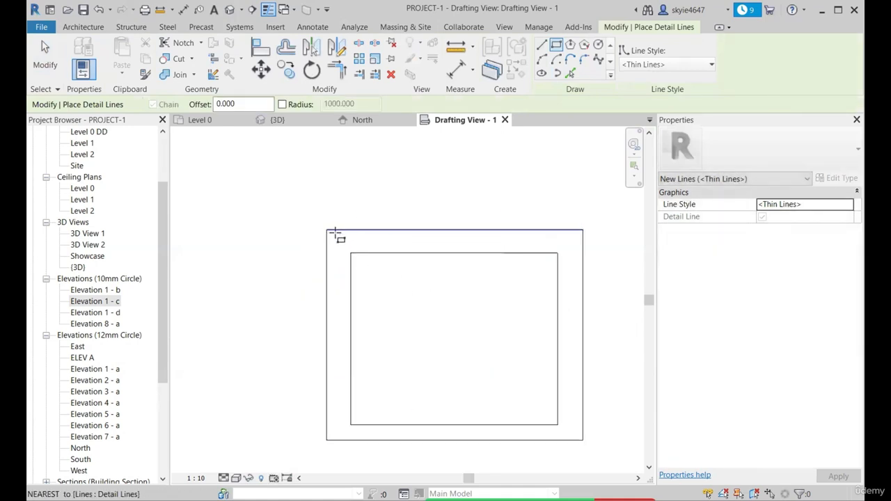
key("Escape")
key("Escape")
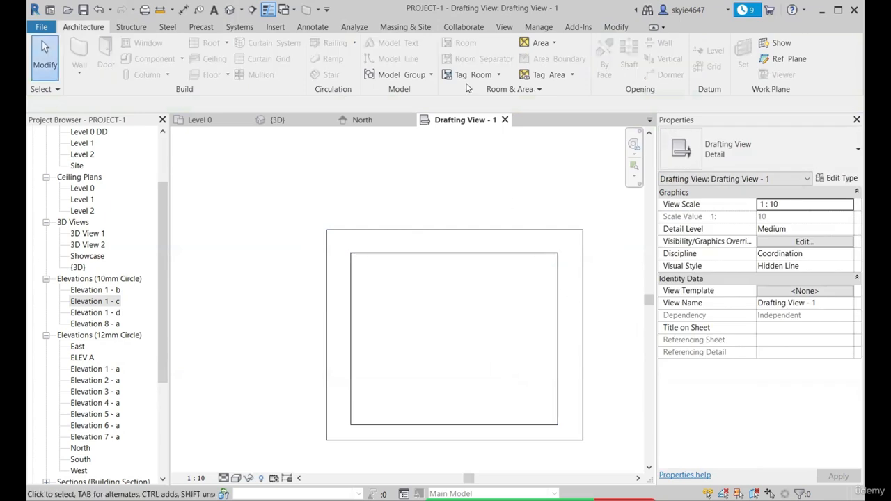
Delete both nested rectangles from the drafting view
scroll(295, 203, "down", 2)
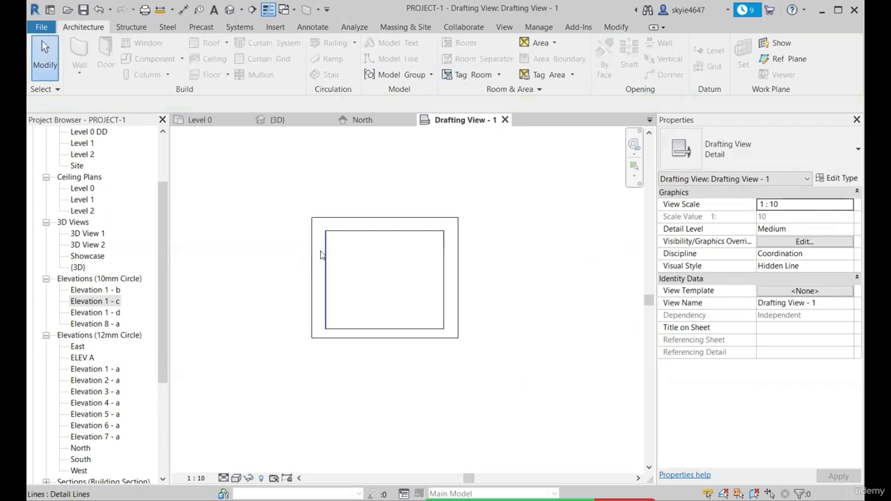
left_click_drag(275, 197, 489, 380)
key("Delete")
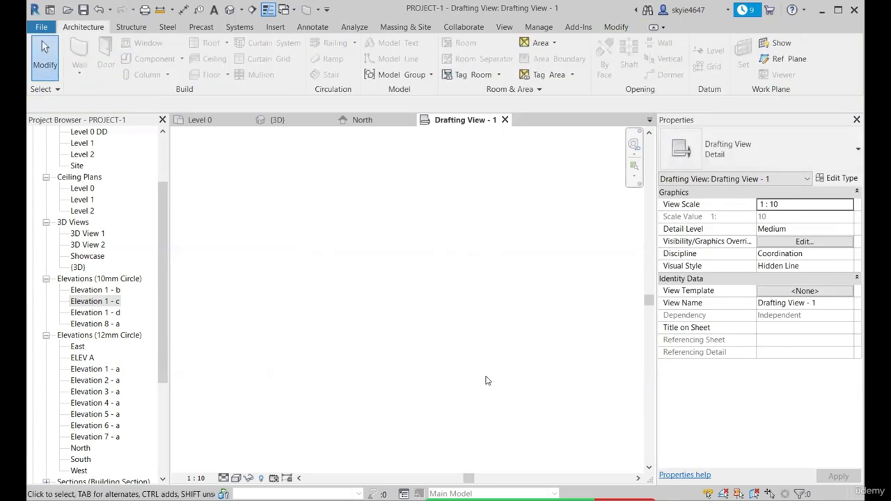
Draw a closed L-shaped wall outline with thin detail lines, its vertical leg about 700 mm wide and extending down from the horizontal leg
key("d")
key("l")
left_click(318, 227)
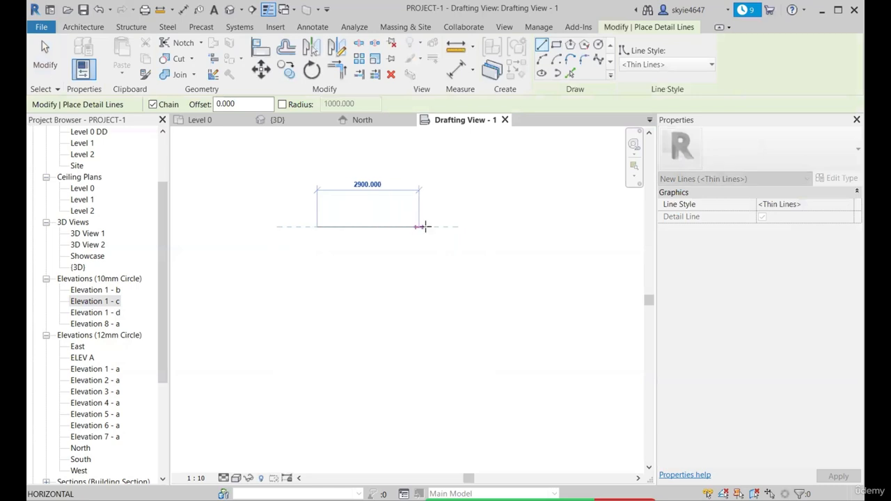
left_click(475, 227)
left_click(474, 255)
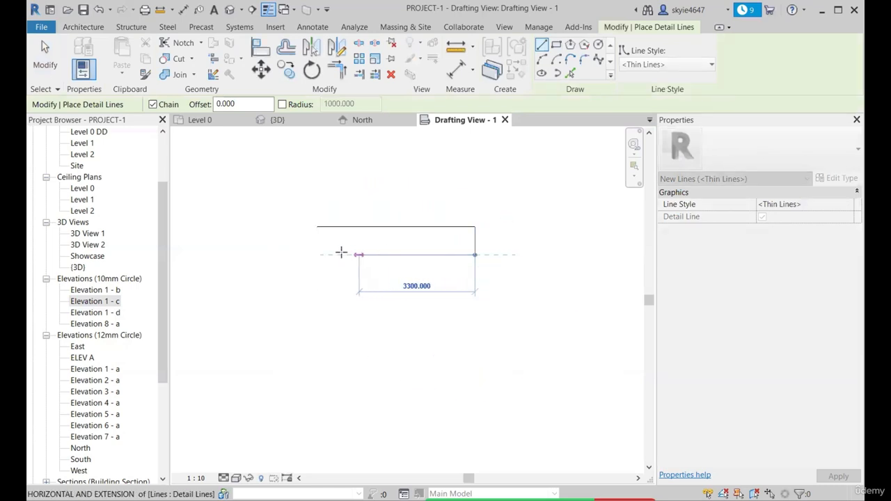
left_click(341, 255)
left_click(341, 362)
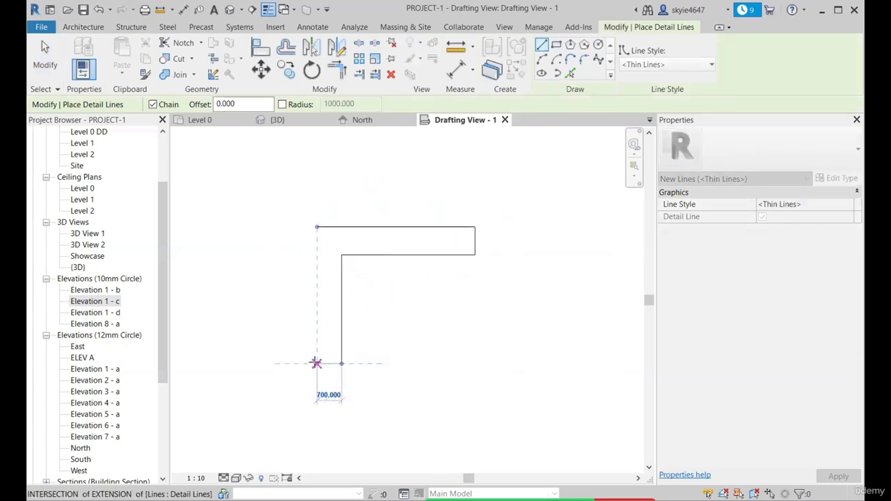
left_click(317, 362)
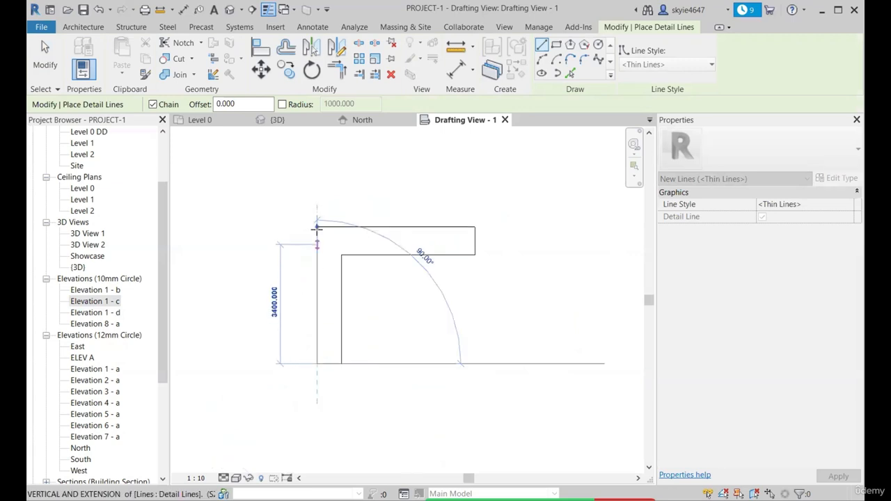
left_click(317, 227)
key("Escape")
key("Escape")
scroll(253, 216, "up", 2)
scroll(360, 263, "down", 1)
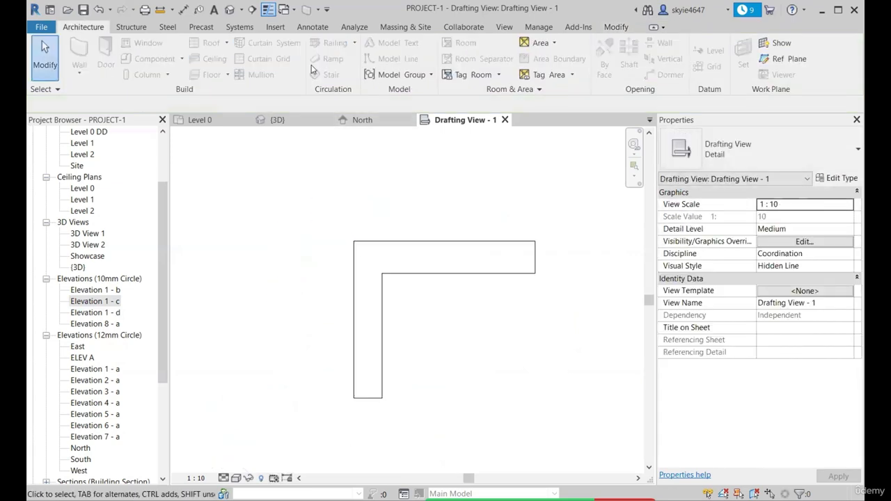
Draw a detail line from the midpoint of each end of the L-shaped outline along the middle of its leg
scroll(353, 207, "up", 1)
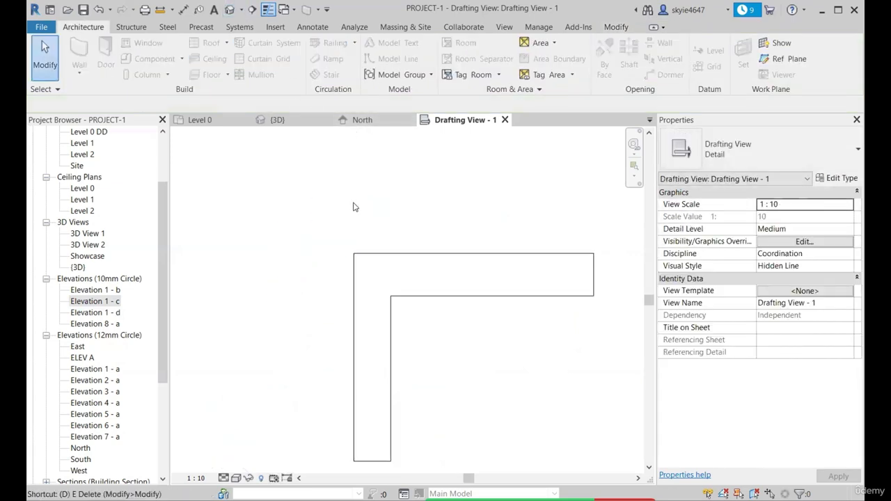
key("l")
scroll(378, 262, "up", 1)
scroll(390, 262, "down", 2)
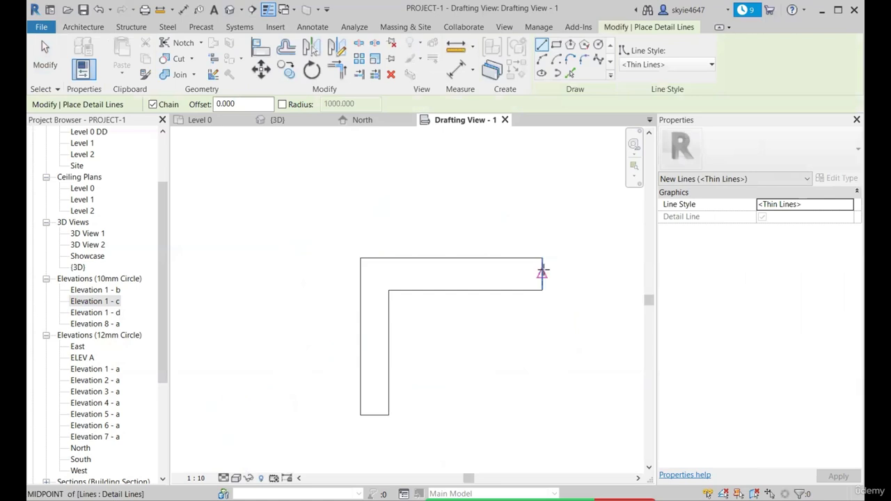
left_click(543, 271)
left_click(373, 271)
key("Escape")
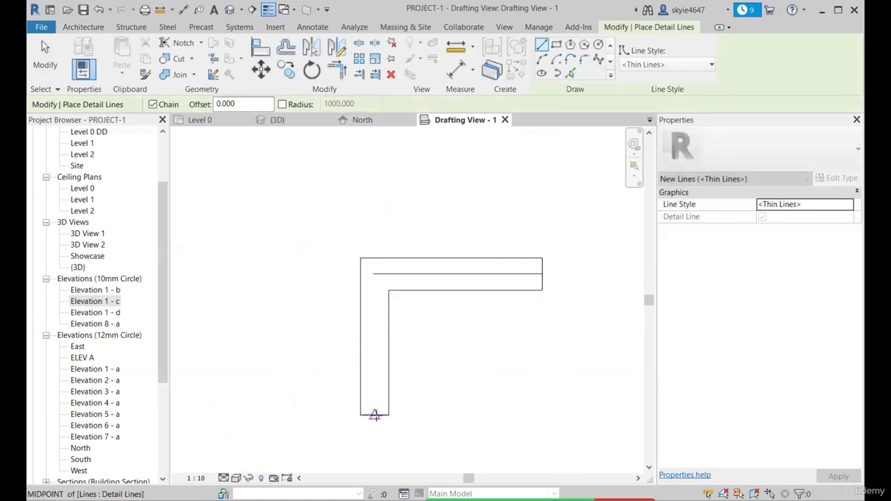
left_click(376, 416)
left_click(374, 371)
key("Escape")
Trim/extend the two centre lines so they meet in a corner
left_click(337, 70)
left_click(374, 376)
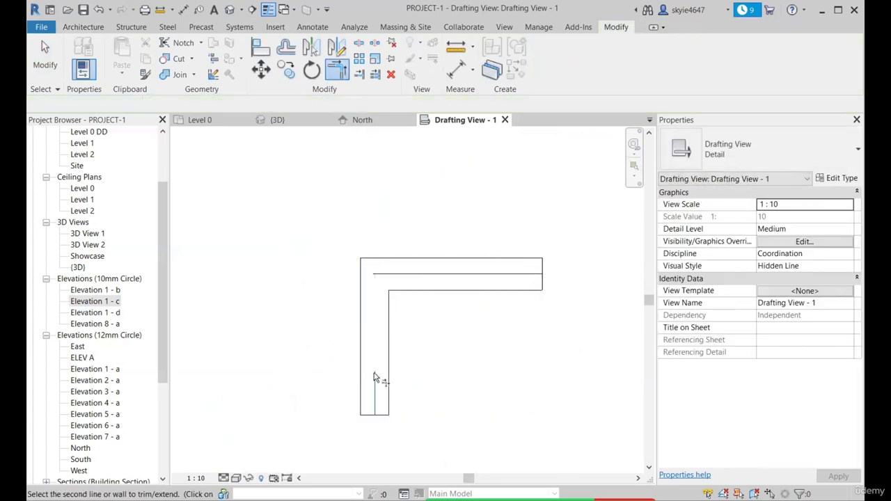
left_click(404, 274)
key("Escape")
Draw a diagonal detail line across the wall junction from the outer corner to the inner corner
scroll(369, 244, "up", 2)
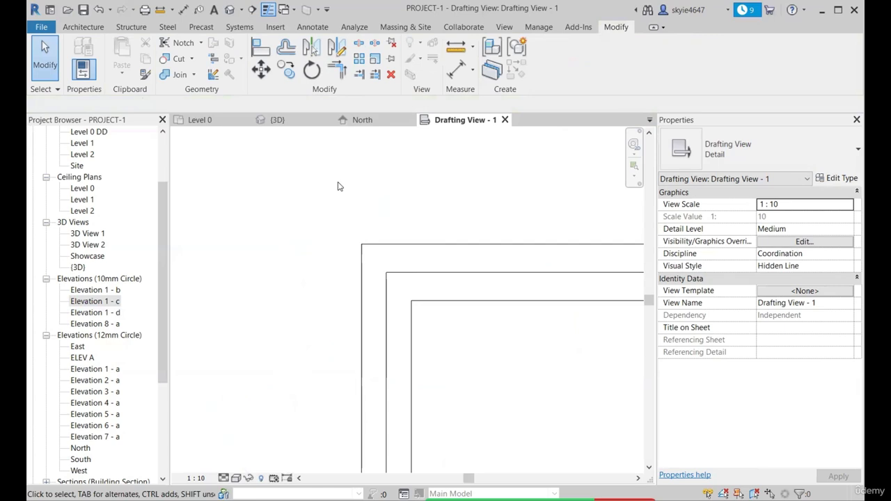
key("d")
key("l")
left_click(362, 244)
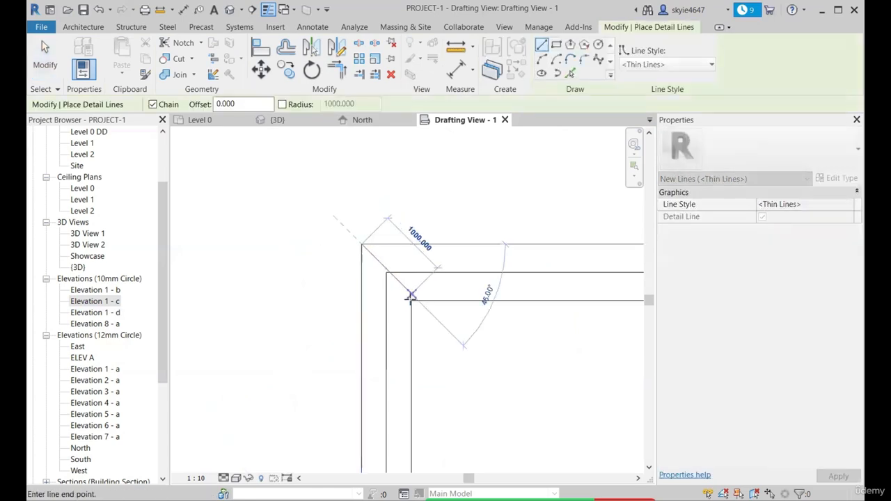
scroll(412, 303, "up", 3)
left_click(406, 297)
key("Escape")
scroll(354, 199, "down", 4)
key("Escape")
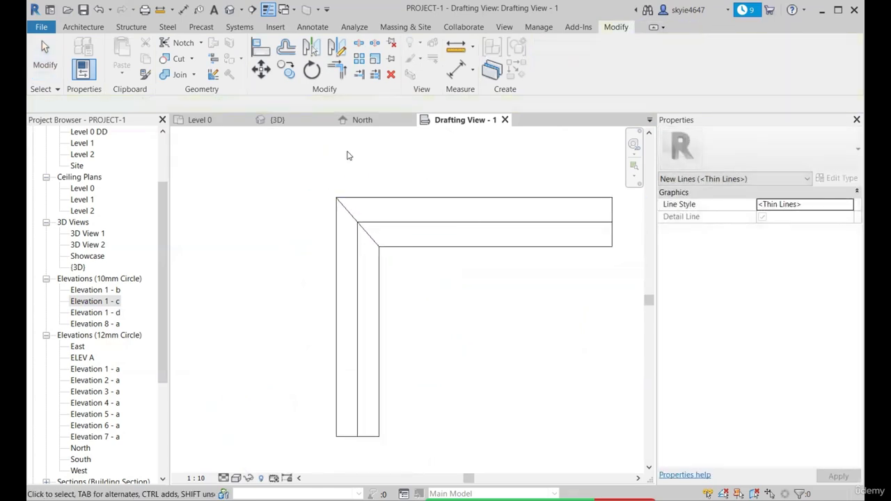
Add a text note reading TYP. WALL JUUNCTION above the corner, with a leader pointing to the diagonal line
scroll(337, 252, "down", 1)
middle_click_drag(337, 173, 424, 251)
scroll(425, 251, "down", 1)
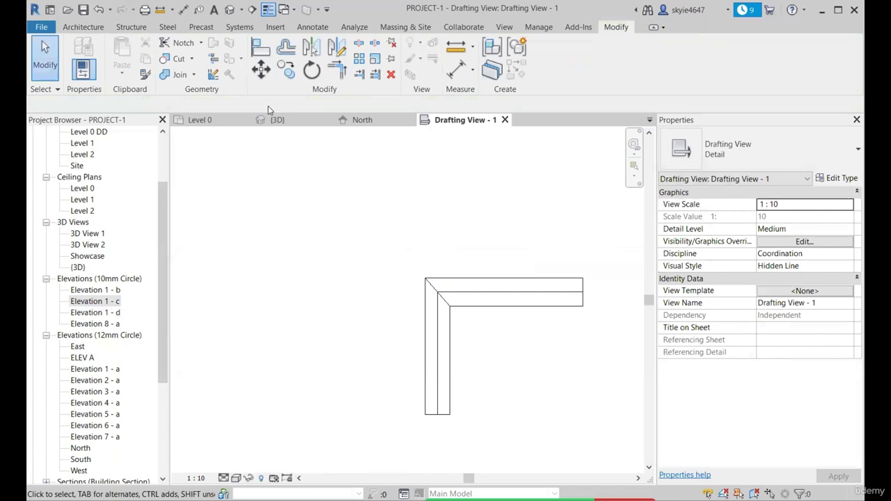
left_click(213, 9)
scroll(454, 246, "up", 2)
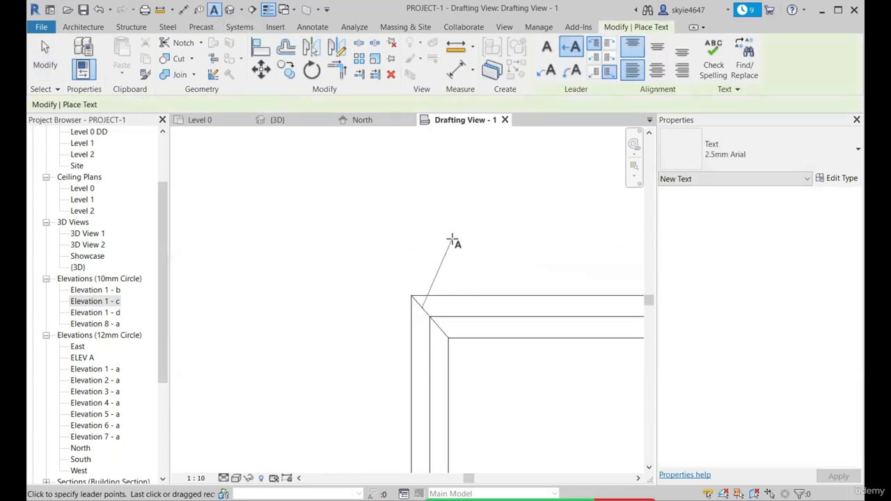
left_click(454, 242)
scroll(488, 242, "up", 2)
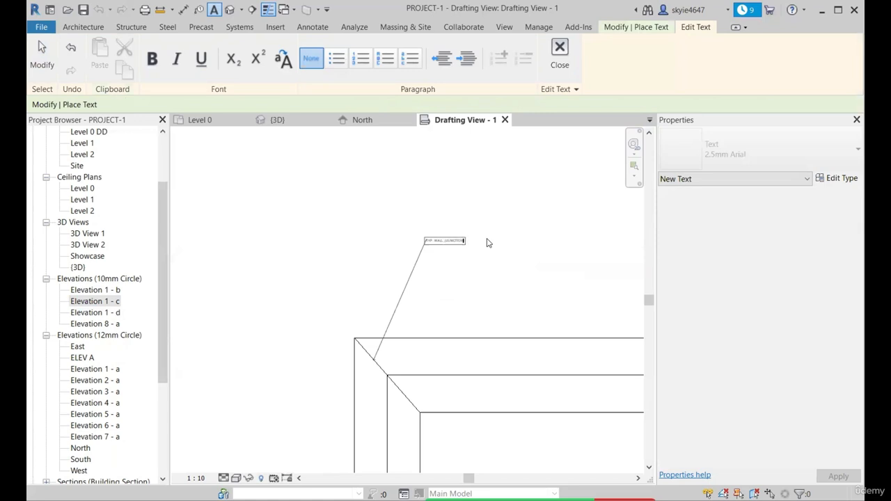
left_click(487, 267)
key("Escape")
key("Escape")
Change the wall junction note's text type to 5mm Arial
left_click(461, 241)
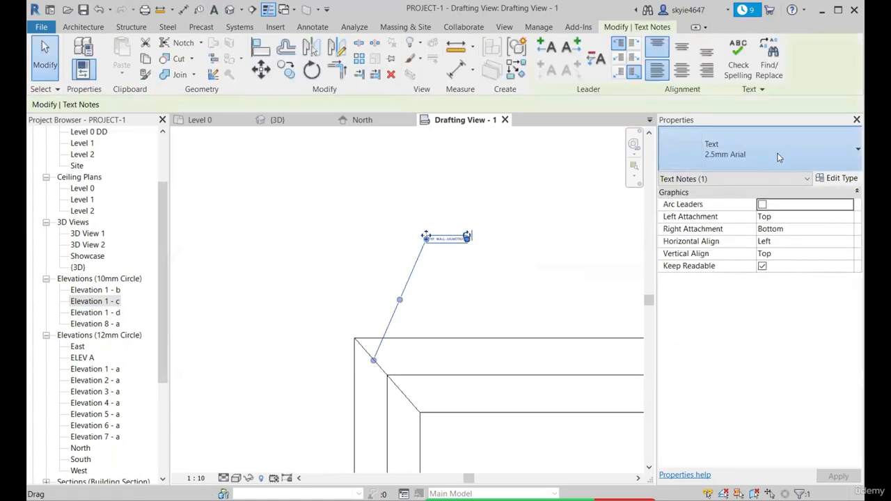
left_click(780, 156)
left_click(756, 242)
scroll(414, 237, "up", 2)
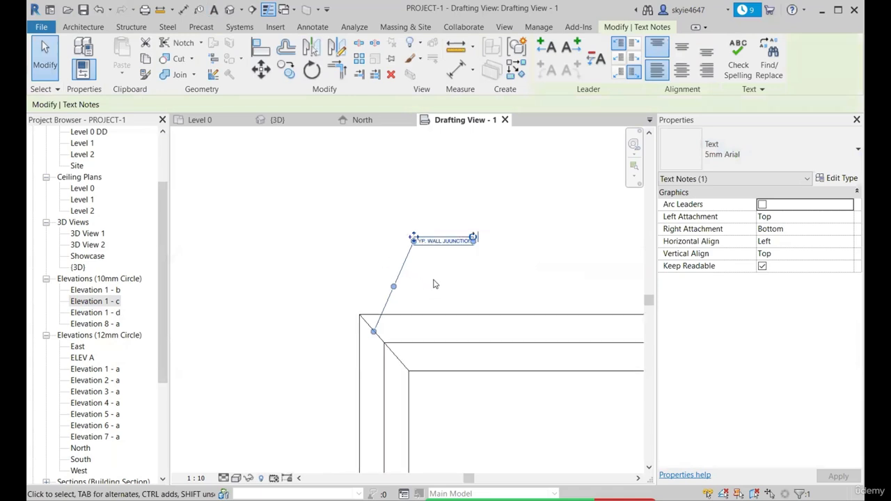
key("Escape")
Move the wall junction note down, closer to the corner of the L-shaped outline
scroll(424, 211, "down", 2)
left_click_drag(412, 212, 413, 252)
left_click(390, 253)
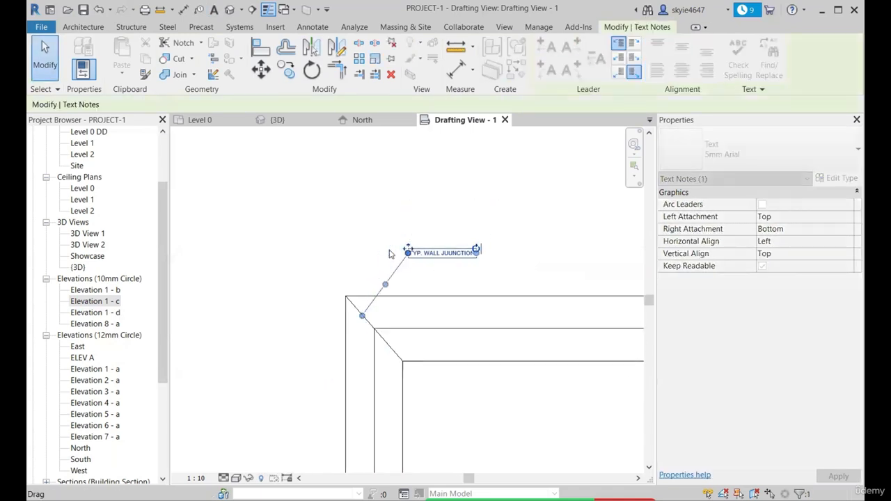
Change the wall junction note's text type to 7mm Arial
scroll(352, 209, "down", 3)
left_click(403, 231)
left_click(780, 150)
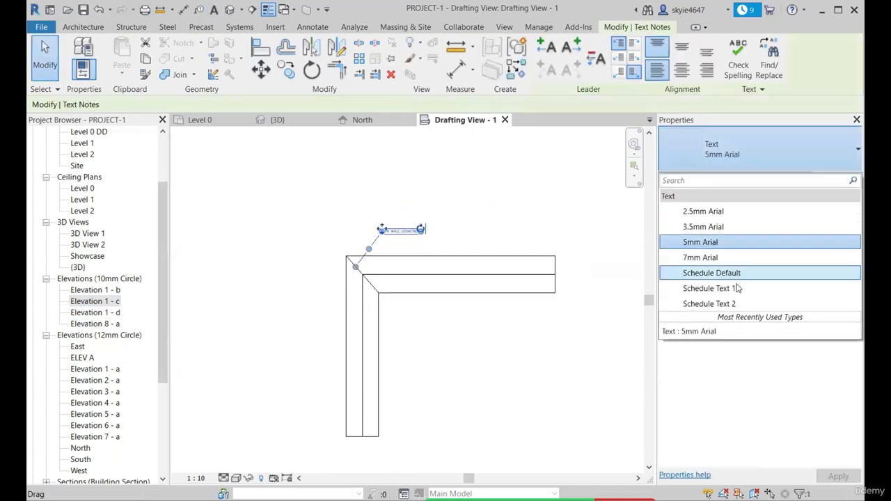
left_click(721, 263)
scroll(400, 248, "up", 4)
left_click(406, 195)
scroll(406, 195, "down", 4)
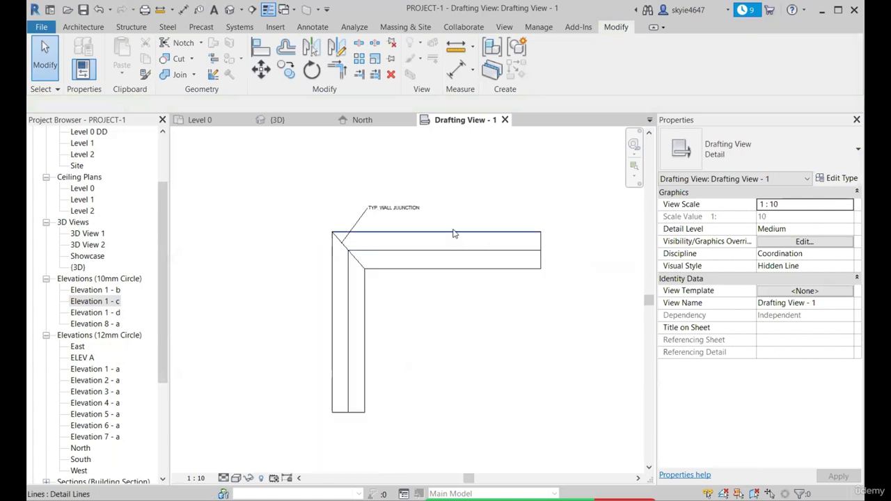
scroll(349, 250, "up", 3)
scroll(350, 255, "down", 2)
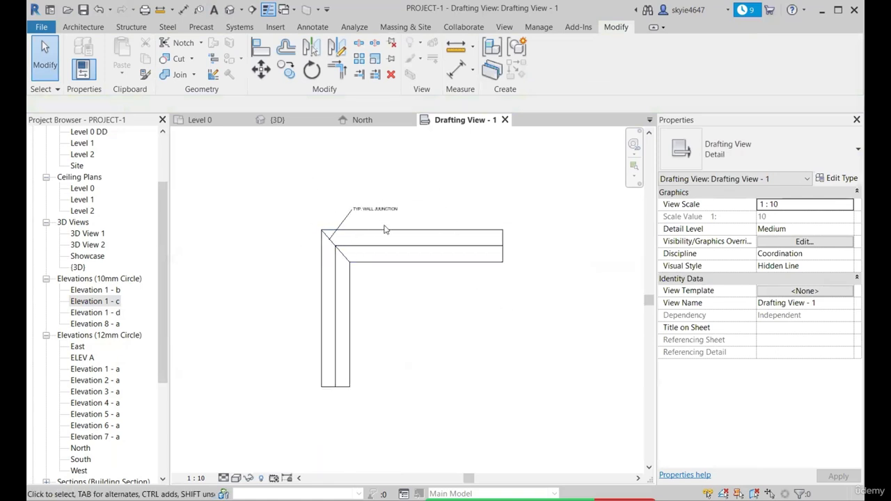
scroll(338, 266, "up", 3)
scroll(344, 205, "down", 1)
scroll(464, 225, "down", 2)
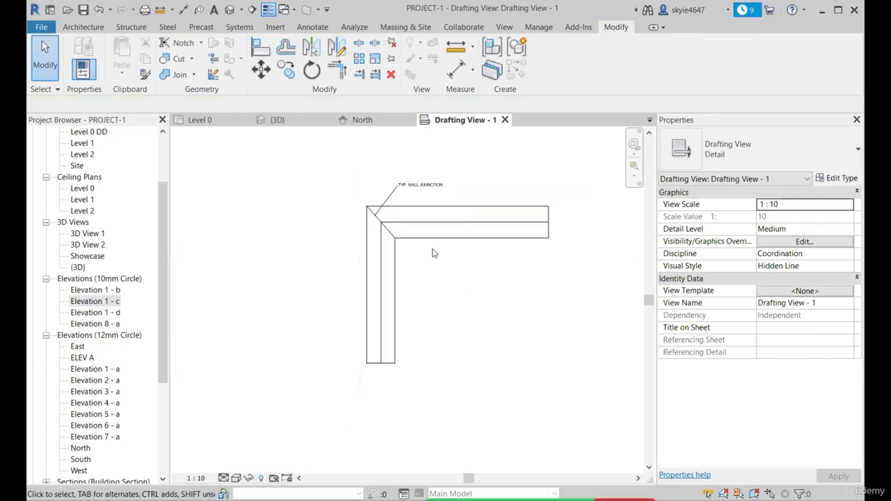
scroll(412, 207, "up", 1)
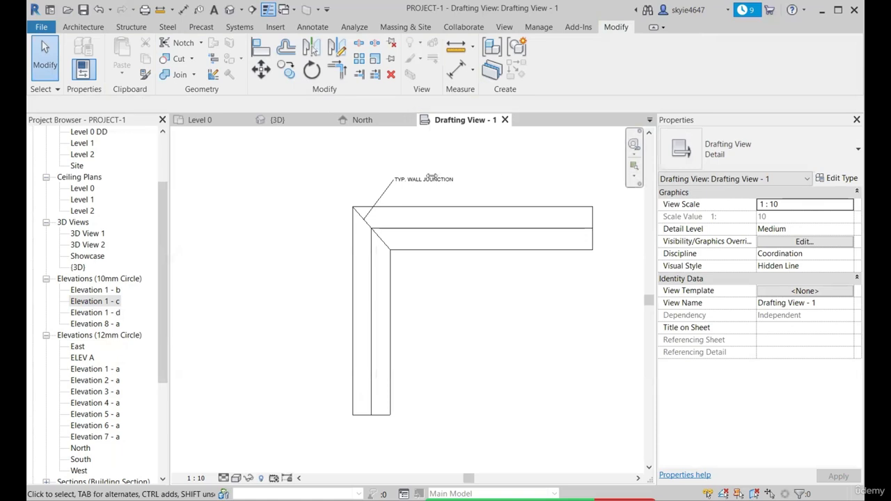
Collapse the 12mm and 10mm circle elevation groups in the Project Browser and expand the Drafting Views (Detail) group
left_click(44, 335)
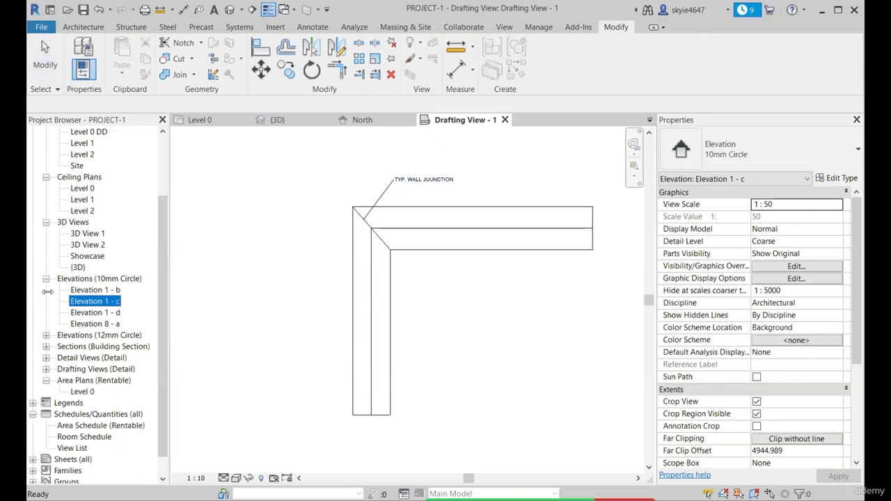
left_click(46, 279)
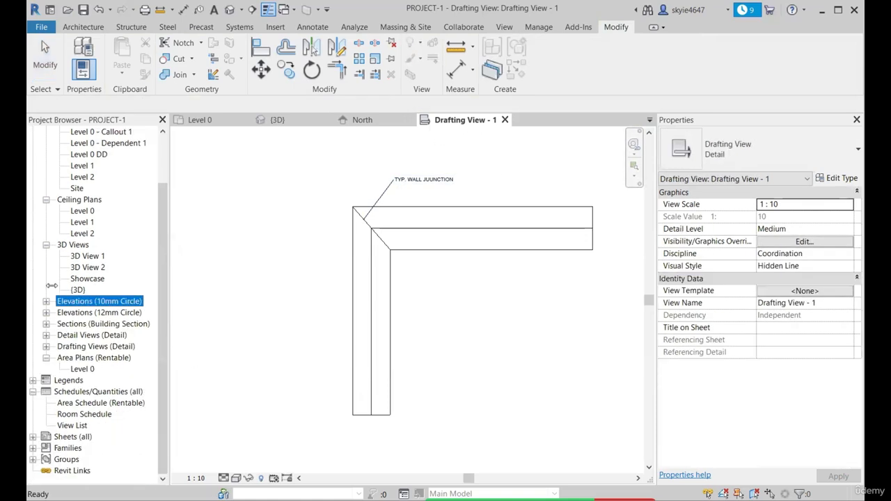
left_click(45, 347)
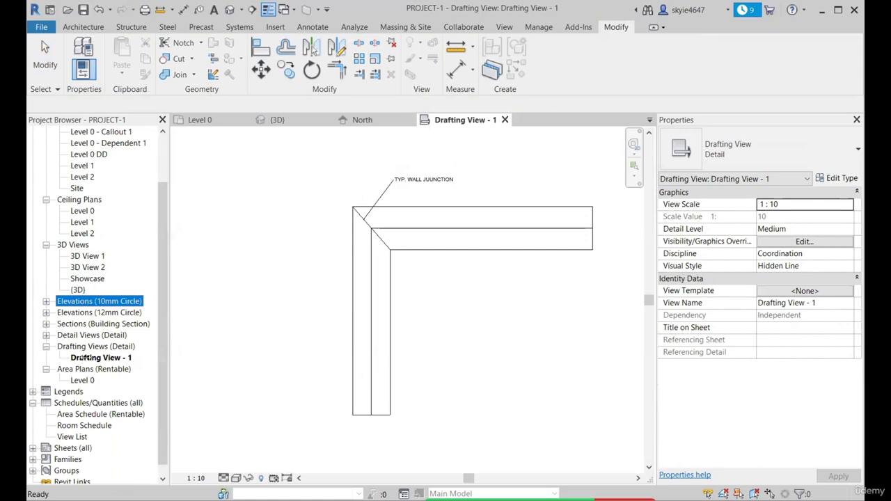
scroll(304, 255, "down", 2)
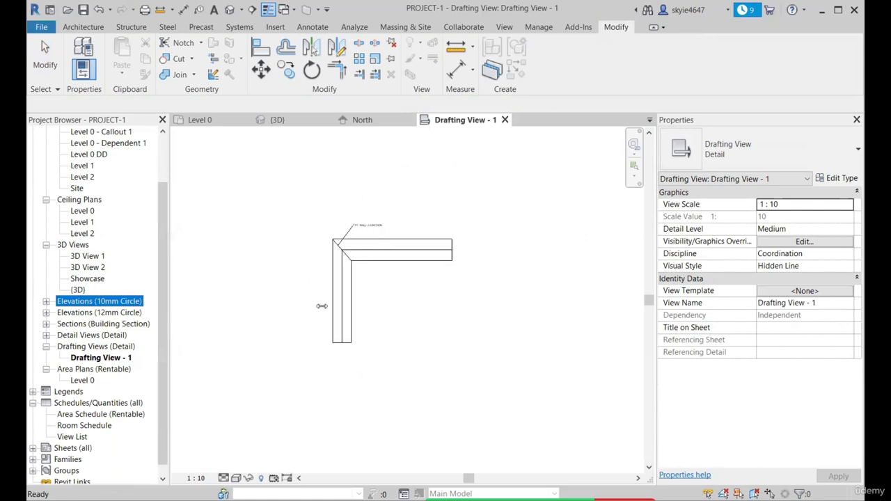
Close the drafting view and delete the existing callout, including its view, at the grid 1/D wall corner in the Level 0 plan
left_click(505, 120)
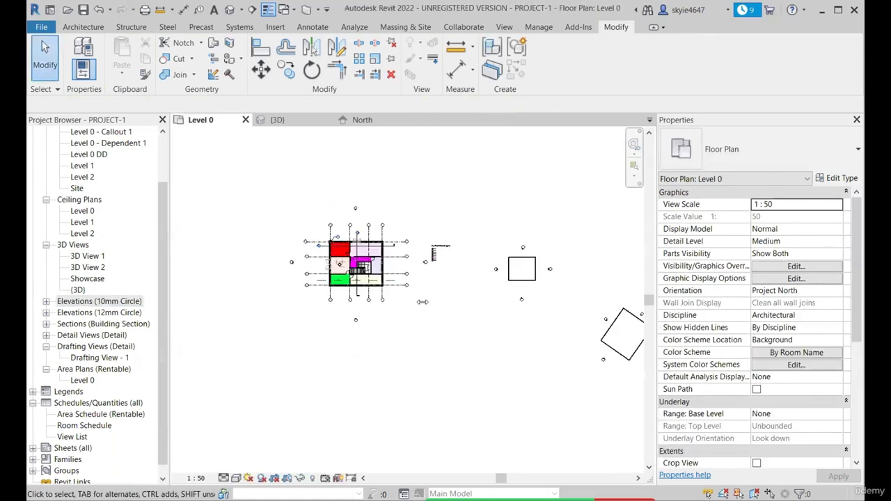
scroll(364, 184, "up", 2)
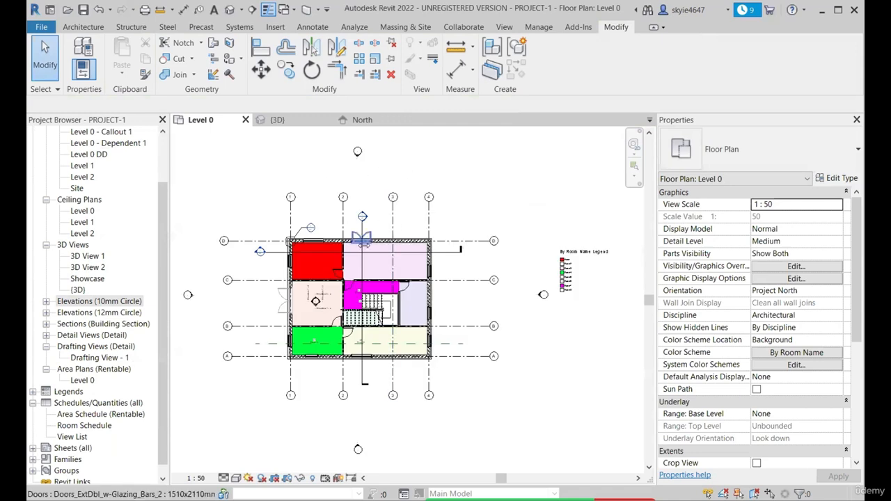
scroll(296, 233, "up", 2)
left_click(284, 248)
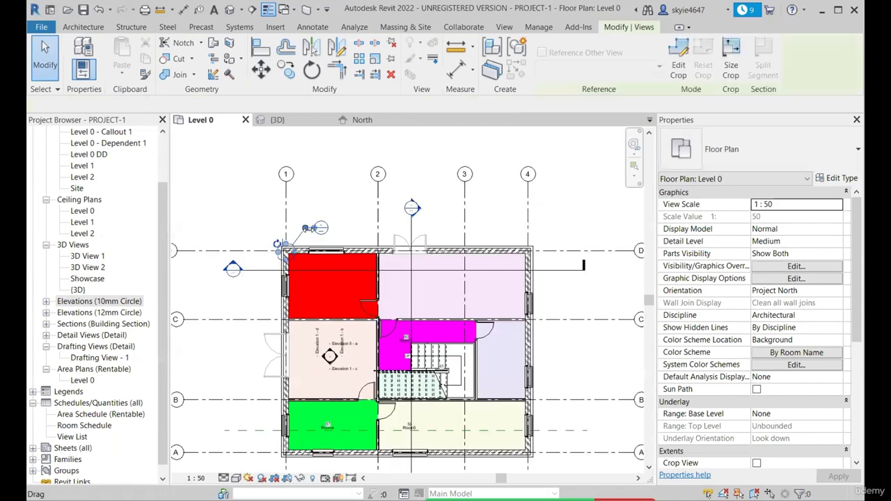
key("Delete")
left_click(488, 300)
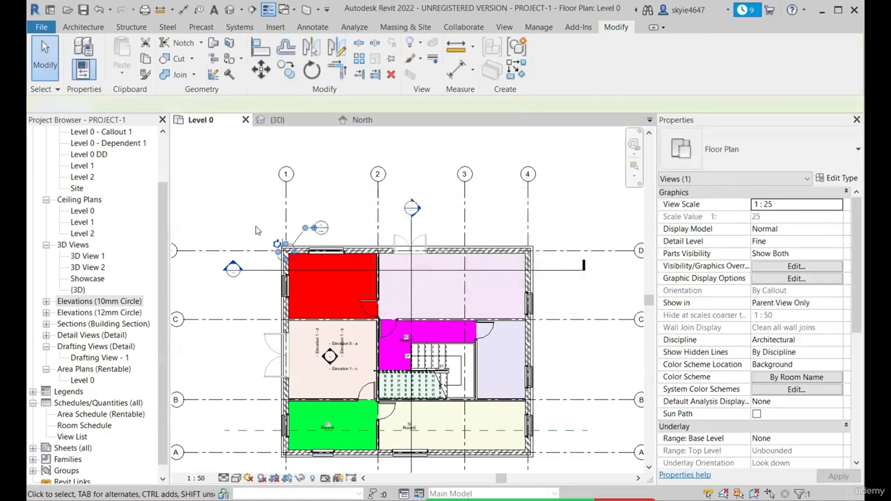
Place a rectangular callout around the exterior wall corner at grids 1 and D in the Level 0 plan
scroll(300, 259, "up", 4)
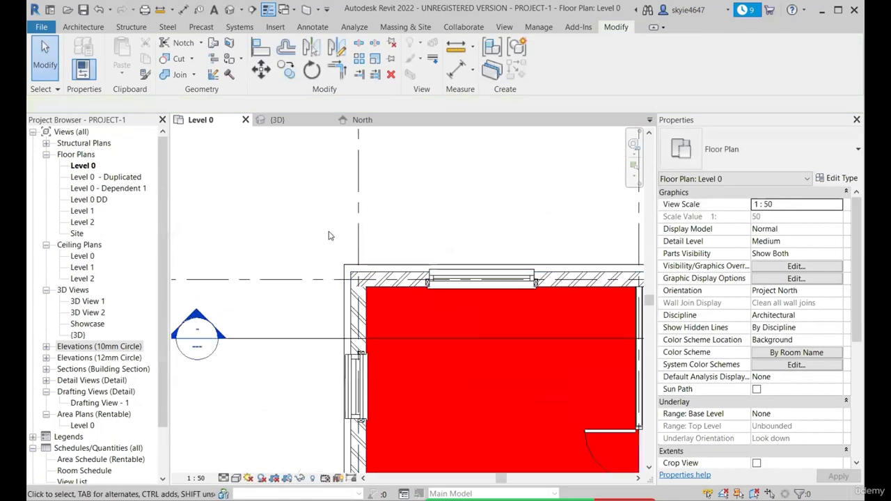
scroll(375, 293, "up", 2)
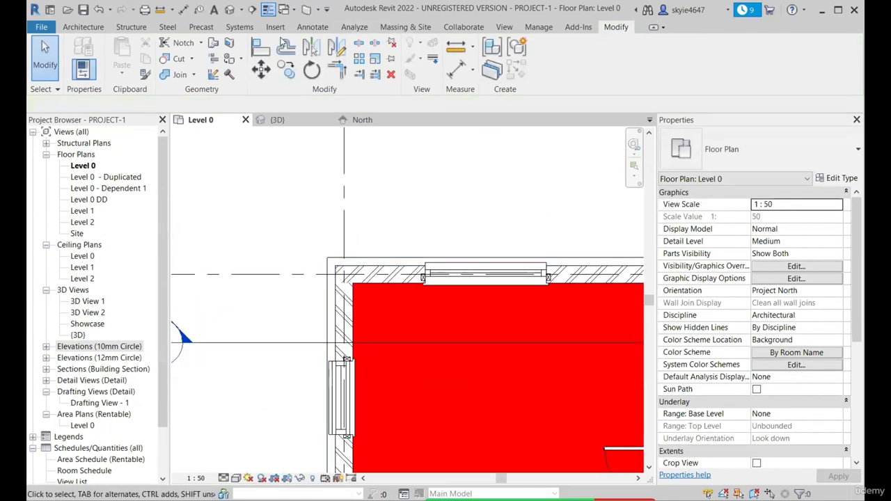
left_click(504, 28)
left_click(460, 74)
left_click(519, 90)
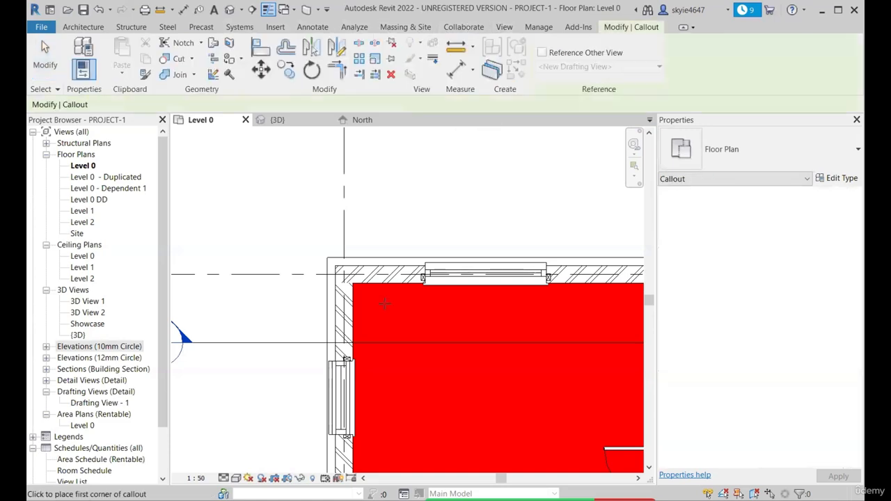
scroll(300, 249, "up", 1)
left_click(295, 227)
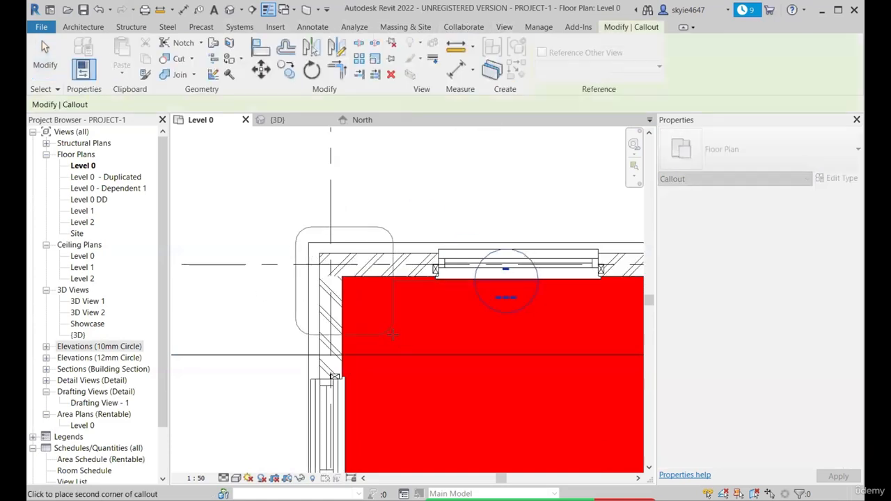
left_click(392, 334)
Open the new callout's view of the wall corner from the Level 0 plan twice, returning to the plan each time
right_click(394, 299)
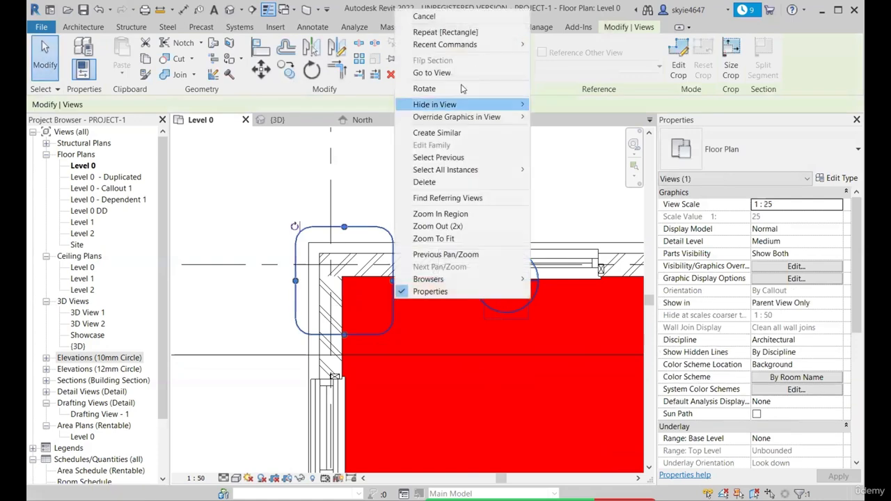
left_click(431, 73)
scroll(255, 225, "up", 3)
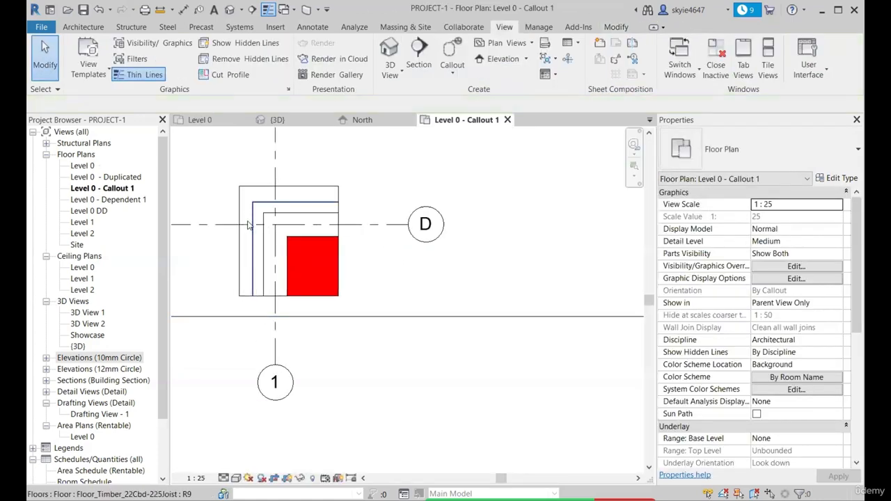
left_click(199, 120)
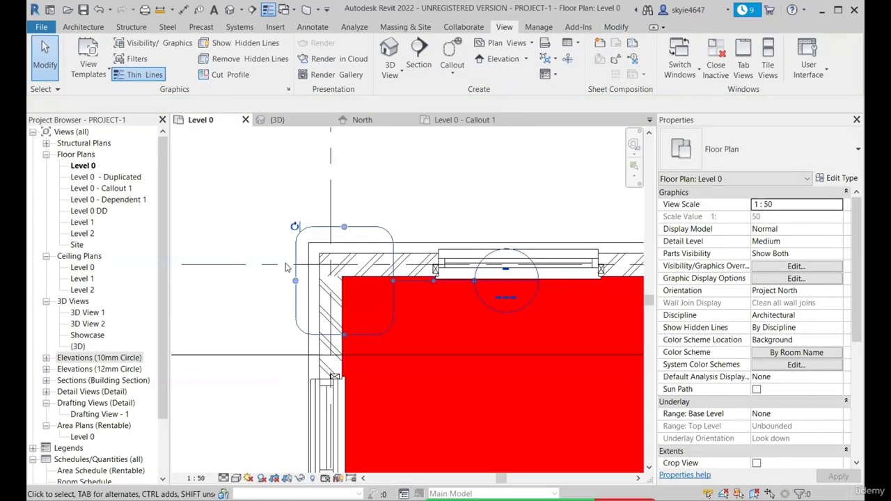
double_click(311, 253)
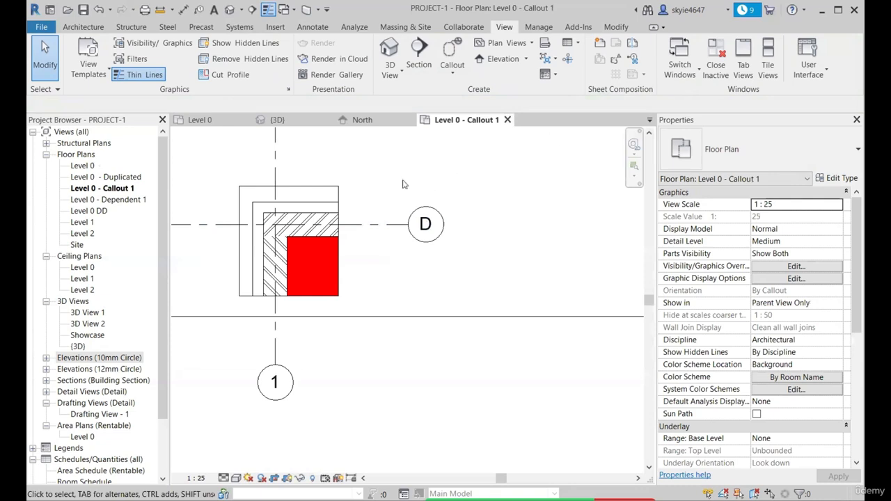
left_click(202, 123)
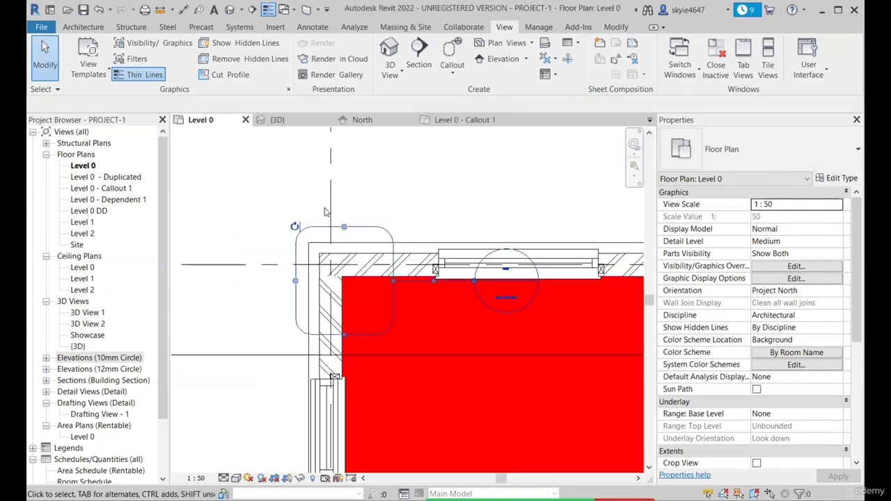
Delete the new wall corner callout together with its callout view
left_click(379, 227)
key("Delete")
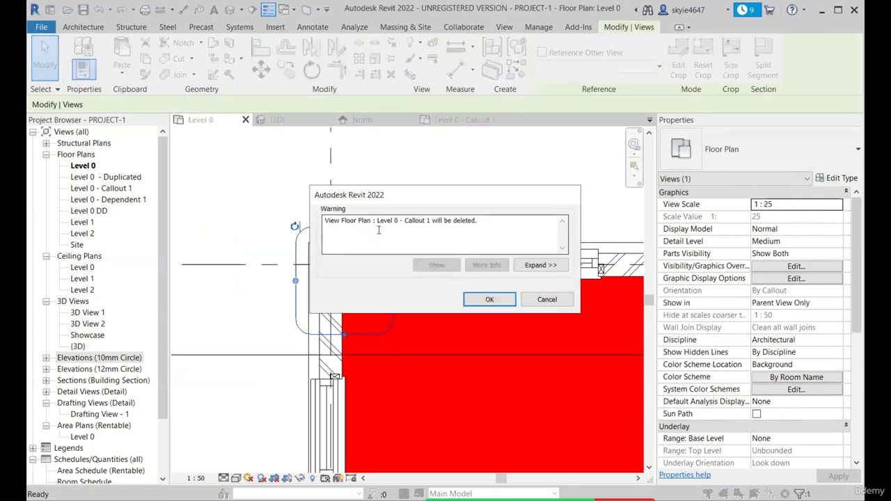
left_click(490, 299)
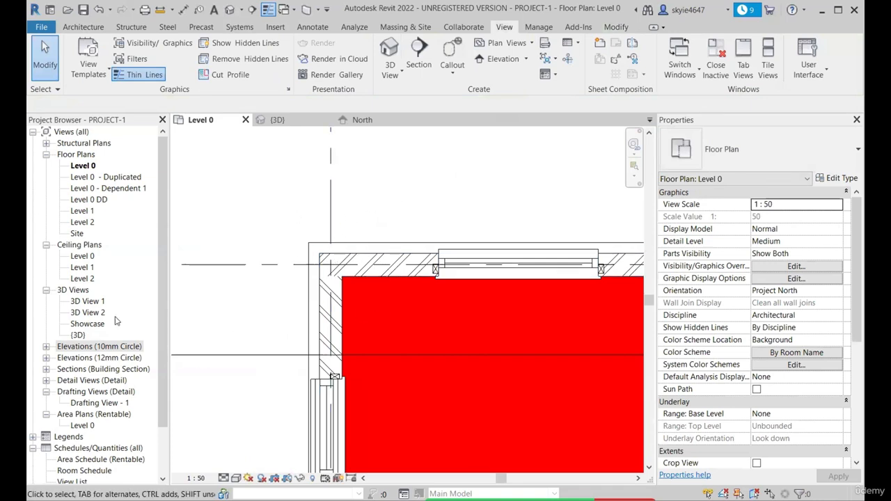
Place a rectangular callout around the grid 1/D wall corner that references the existing Drafting View - 1
left_click(453, 61)
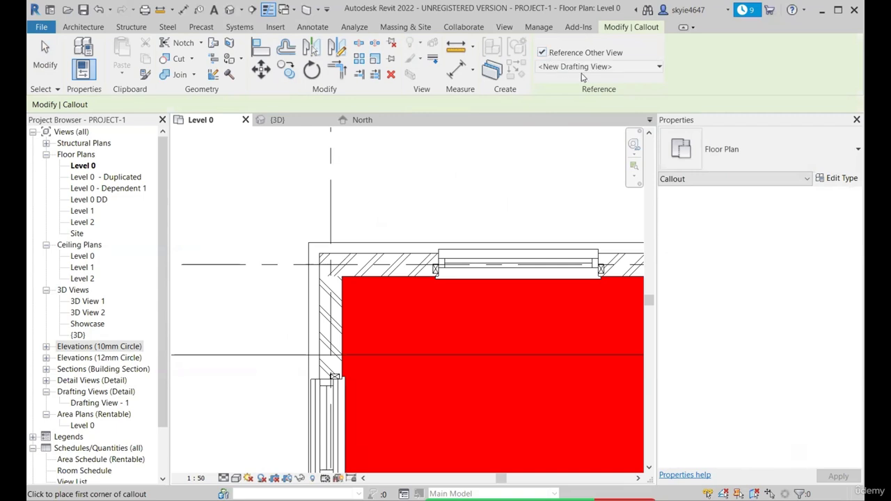
left_click(585, 66)
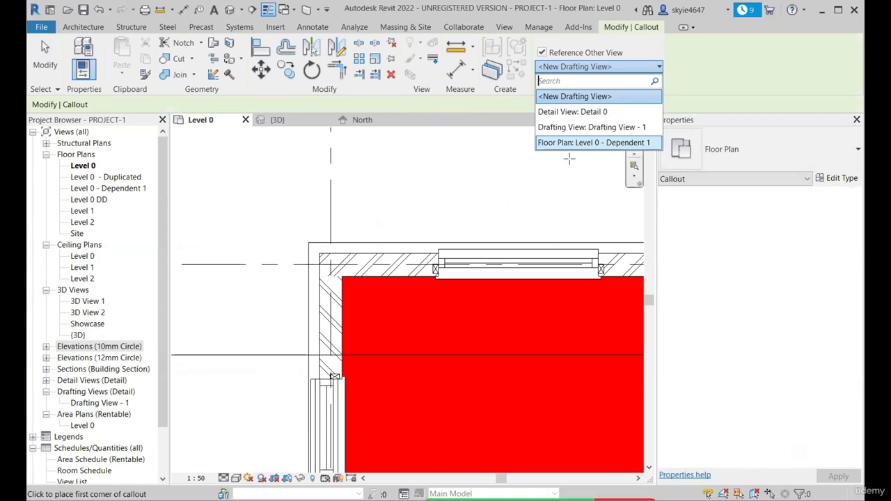
left_click(582, 133)
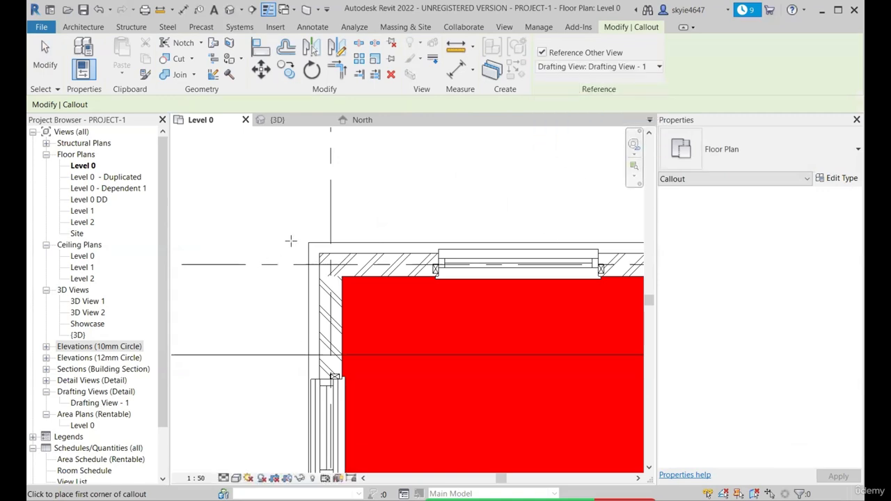
left_click(292, 232)
left_click(376, 317)
key("Escape")
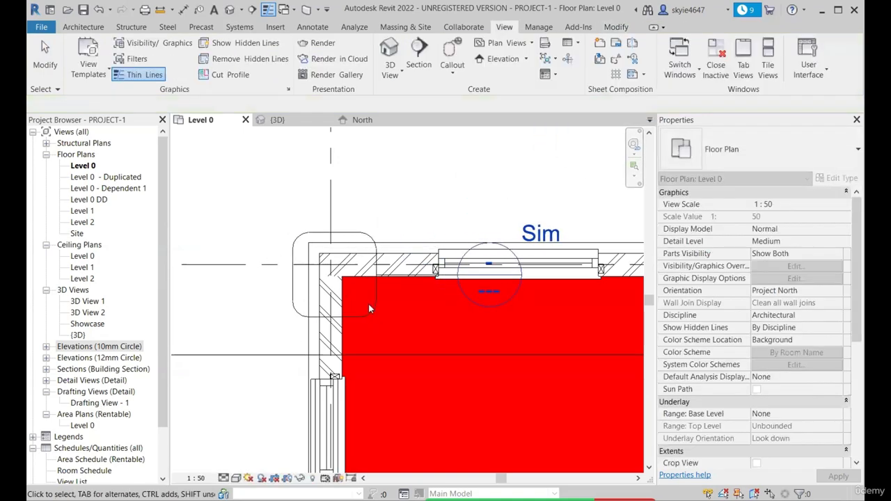
Move the reference callout's head off the window to the space outside the building, above the exterior wall
left_click(373, 304)
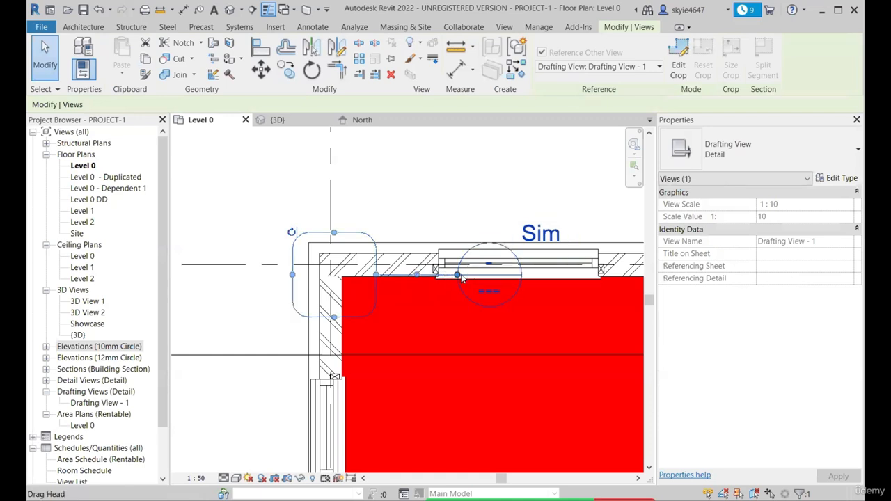
left_click_drag(460, 277, 433, 189)
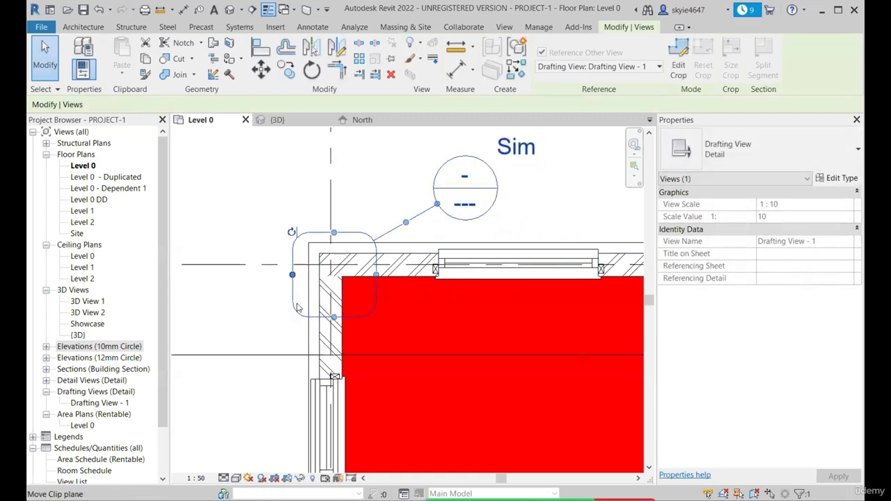
key("Escape")
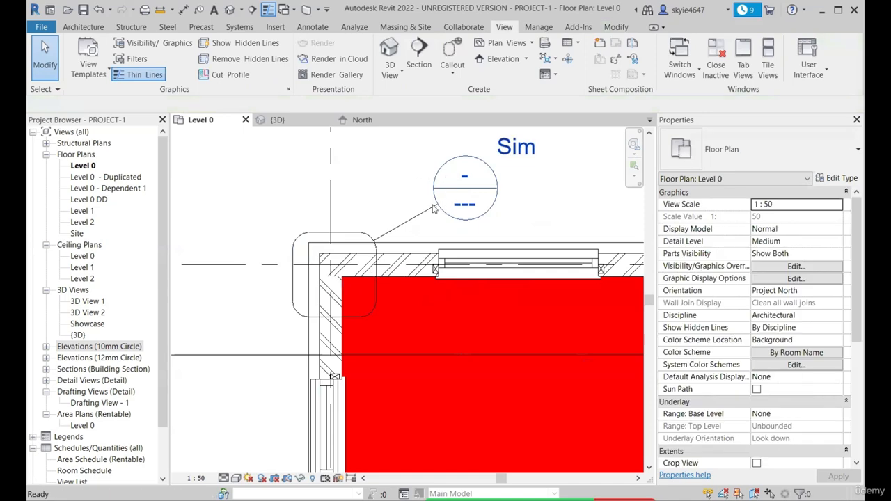
Go to the drafting view referenced by the wall corner callout, examine the junction detail, and close it
left_click(426, 212)
right_click(427, 212)
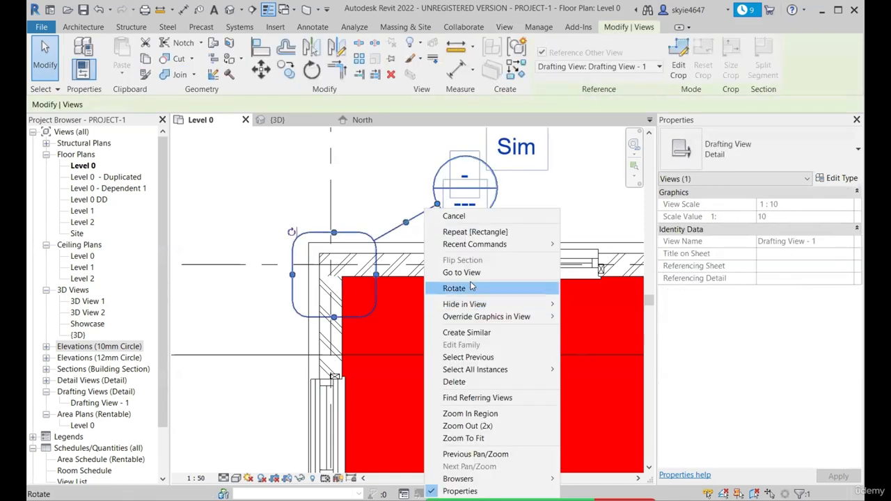
left_click(460, 215)
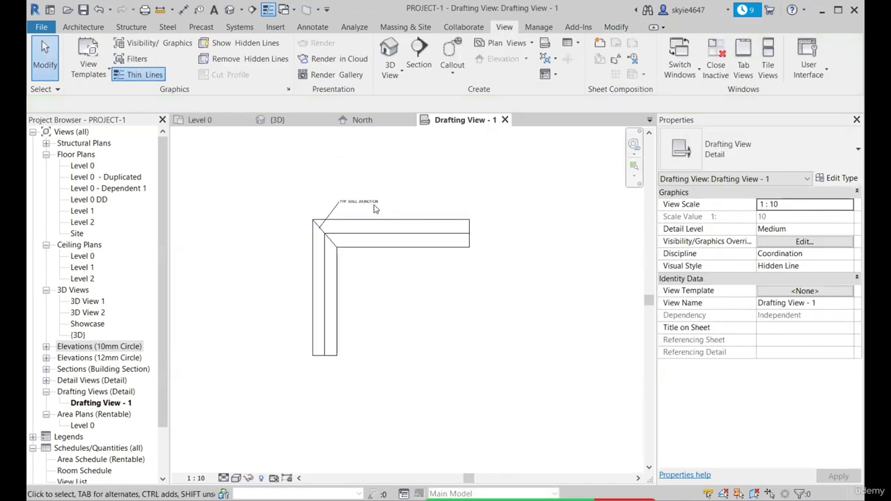
scroll(321, 202, "up", 3)
scroll(282, 276, "down", 4)
scroll(255, 297, "up", 4)
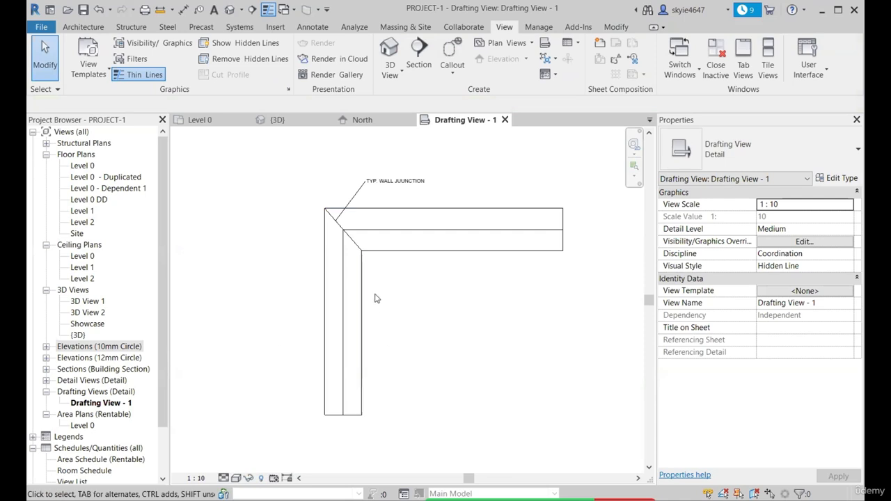
scroll(447, 147, "down", 2)
scroll(456, 151, "up", 2)
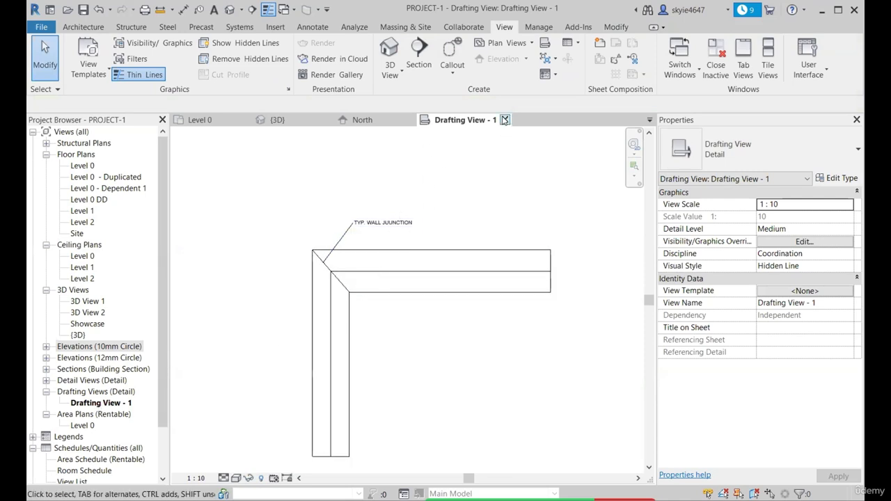
left_click(506, 119)
Reopen the callout's referenced drafting view once more and return to the wall corner in the Level 0 plan
right_click(423, 213)
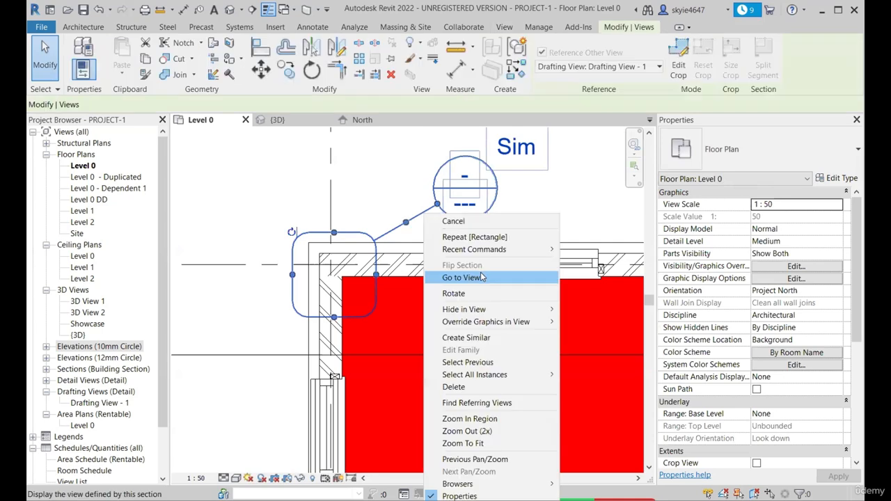
left_click(462, 277)
left_click(505, 119)
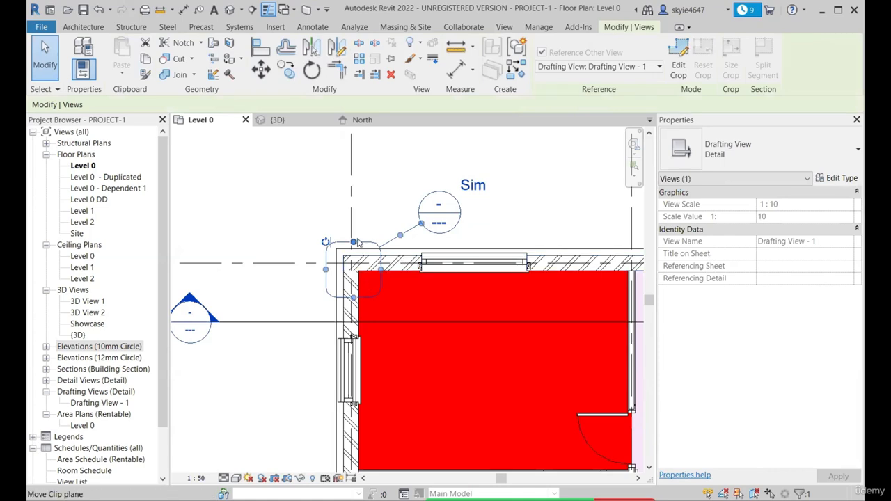
scroll(359, 239, "down", 1)
scroll(439, 230, "up", 1)
key("Escape")
scroll(356, 296, "down", 5)
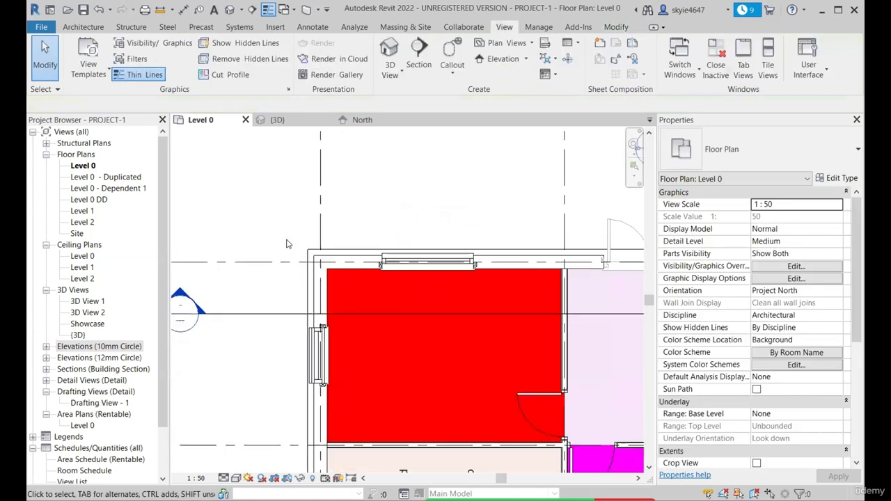